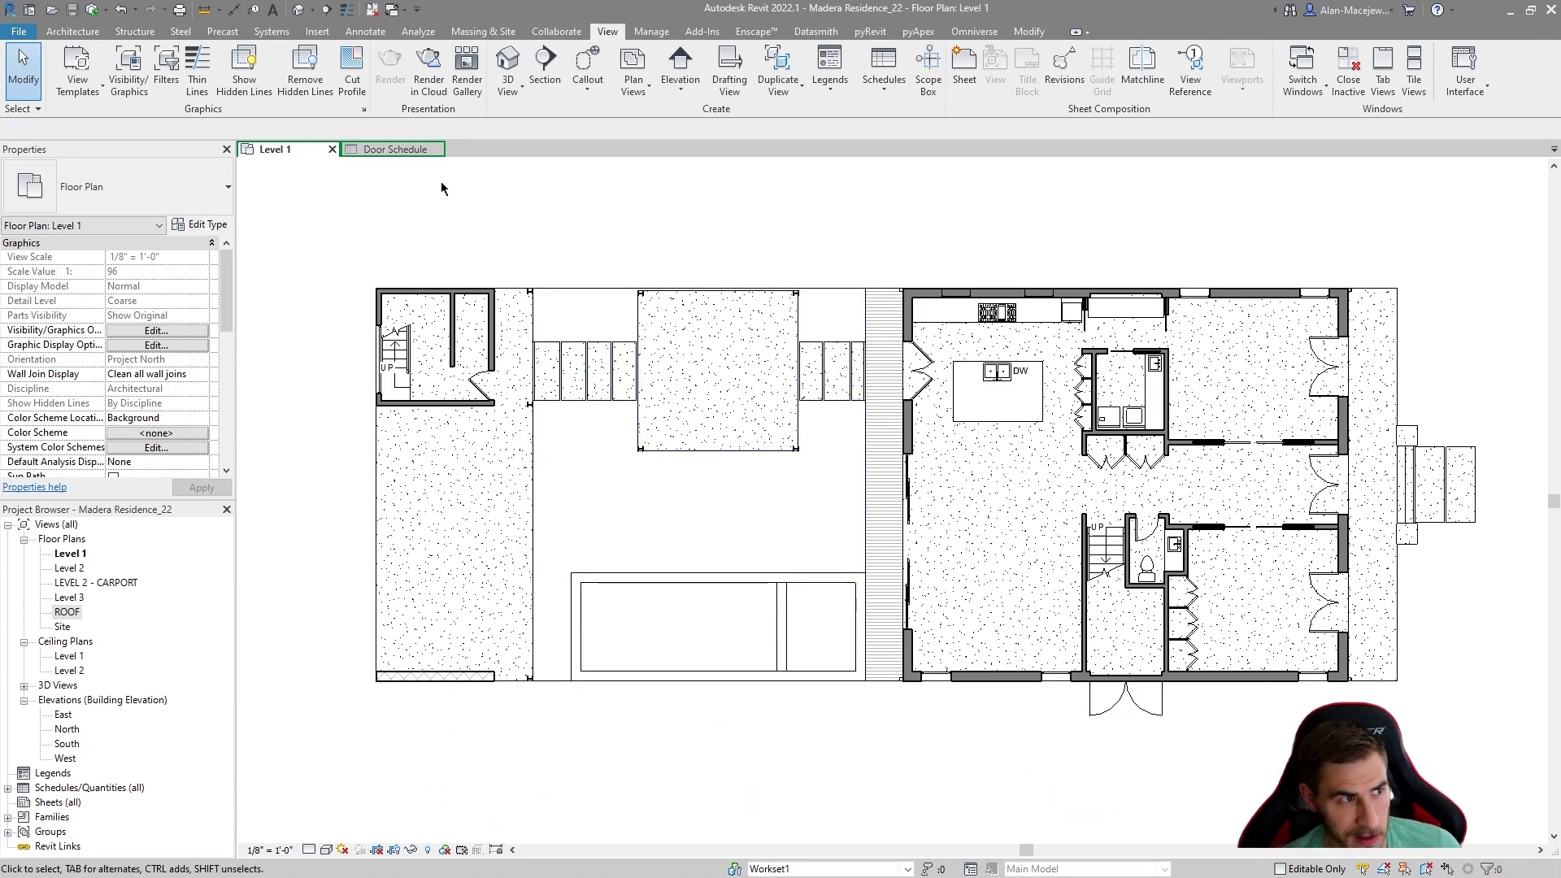
# Step: View the house in the default 3D view and review the door schedule from Level 1 through Level 3
pyautogui.click(298, 9)
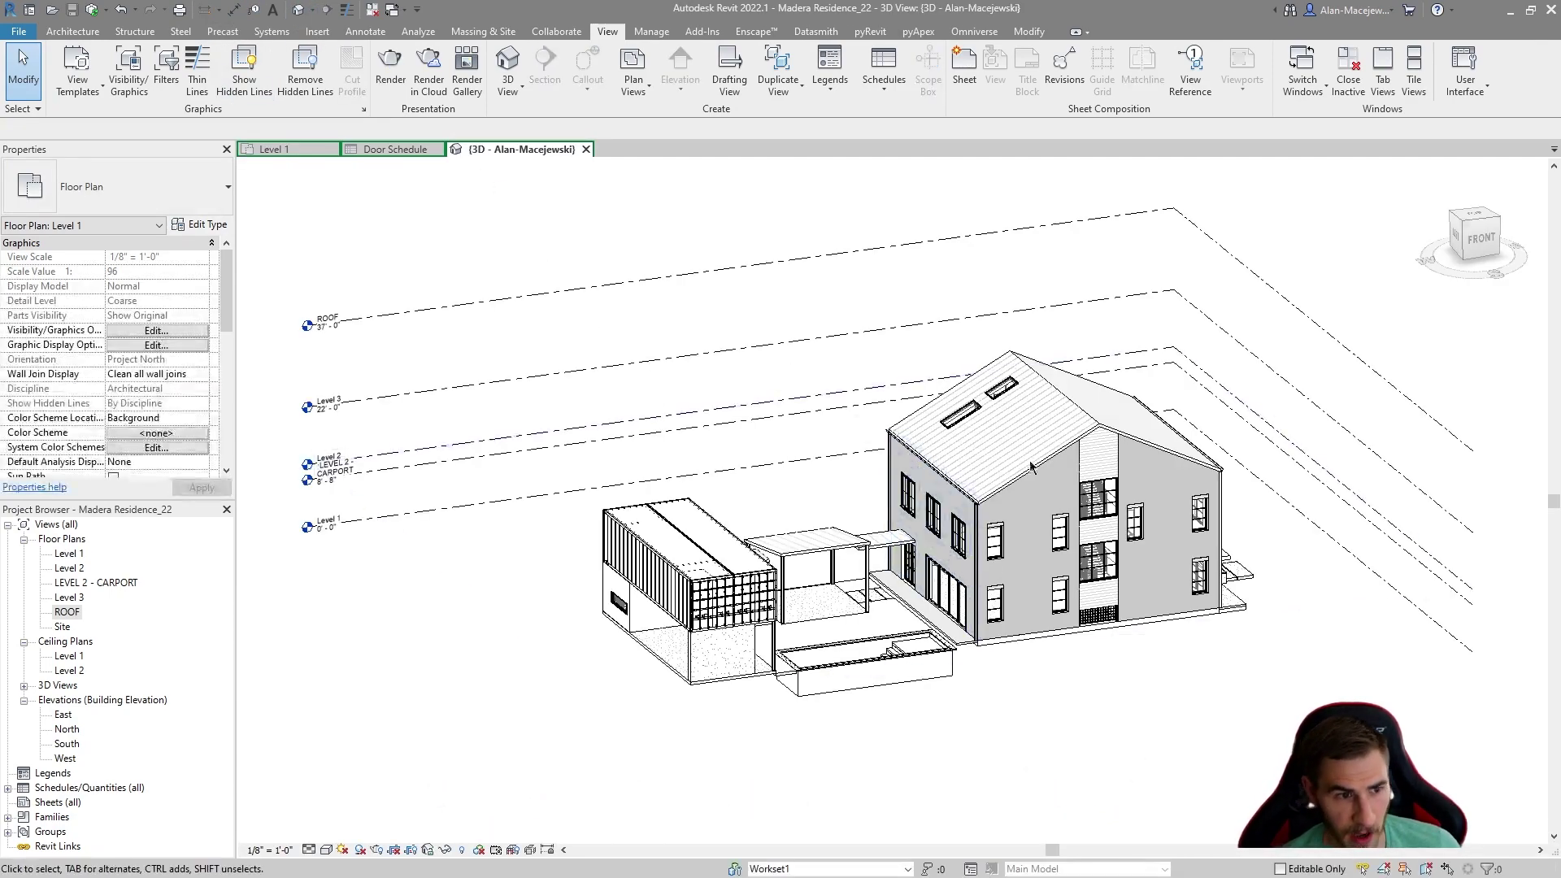
pyautogui.keyDown('shift'); pyautogui.moveTo(1049, 447); pyautogui.dragTo(1106, 488, button='middle'); pyautogui.keyUp('shift')
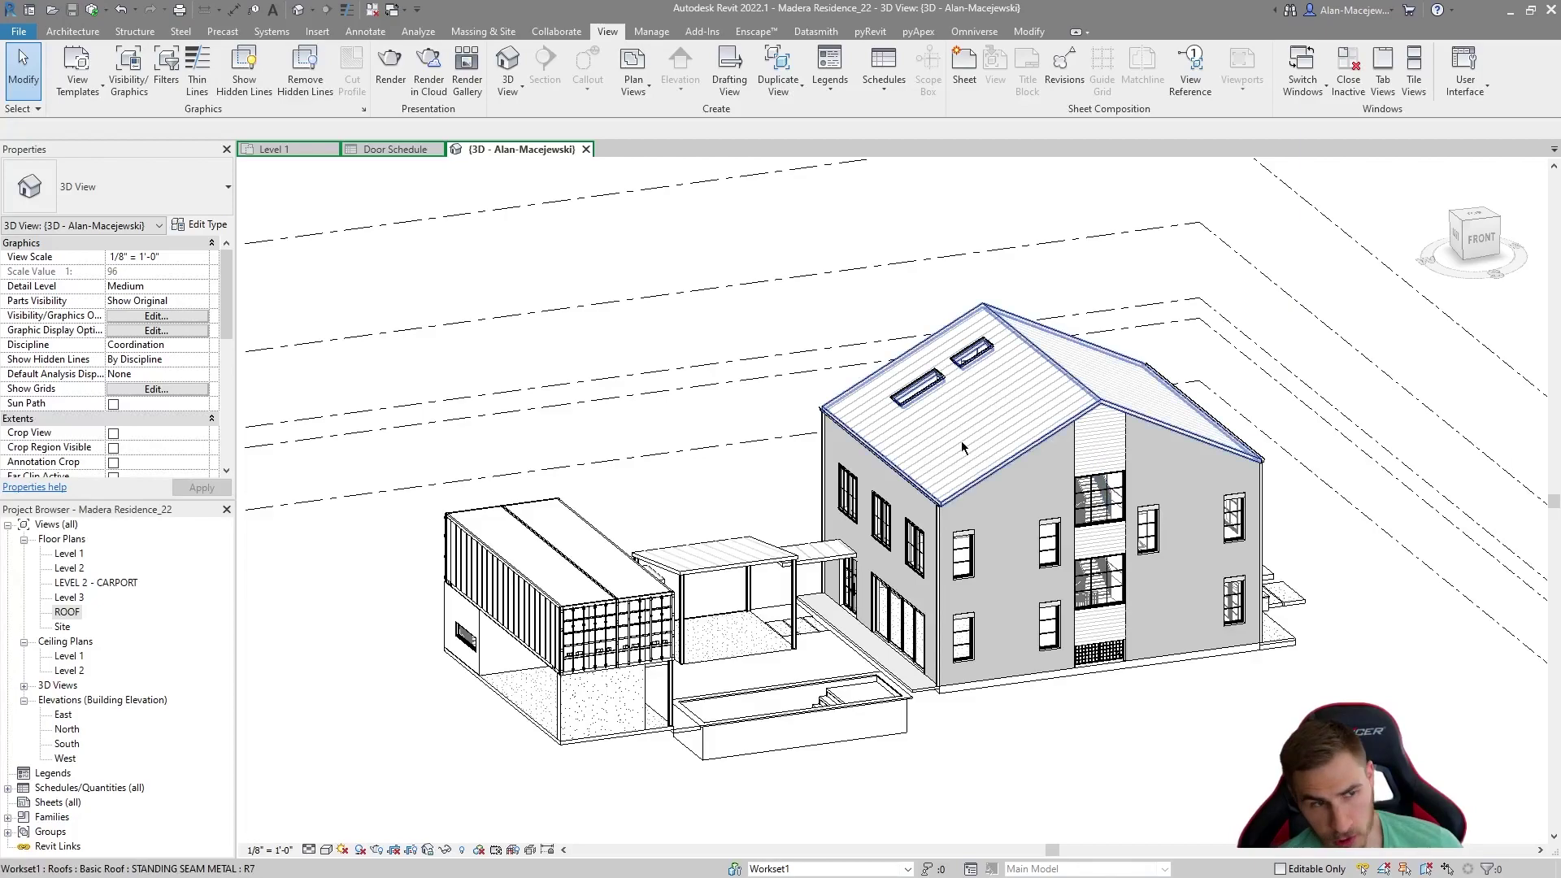
pyautogui.click(390, 156)
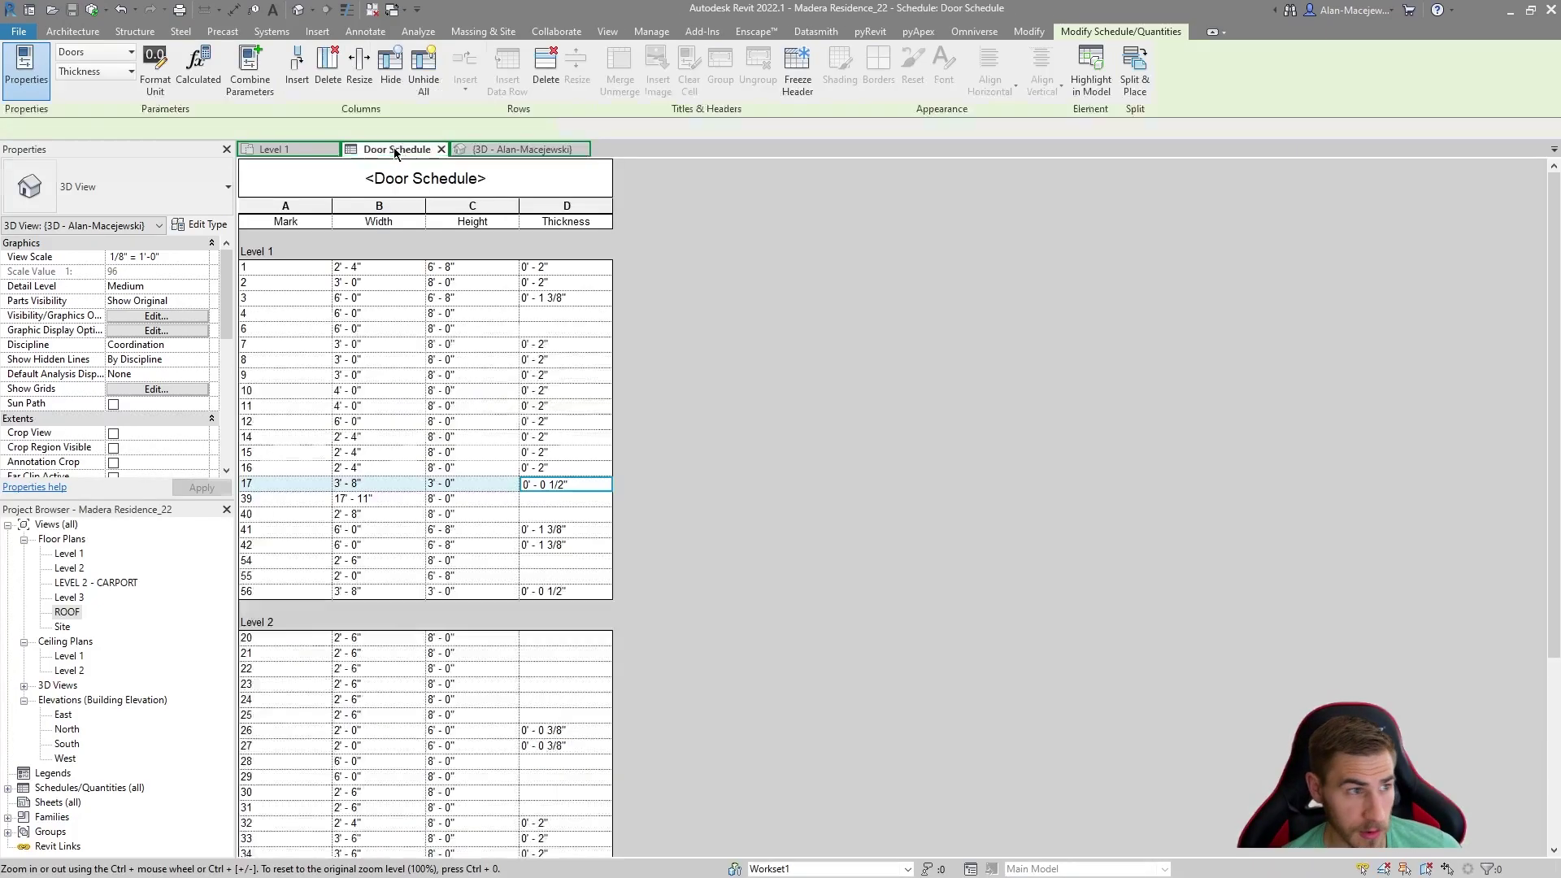
pyautogui.scroll(-5, 434, 497)
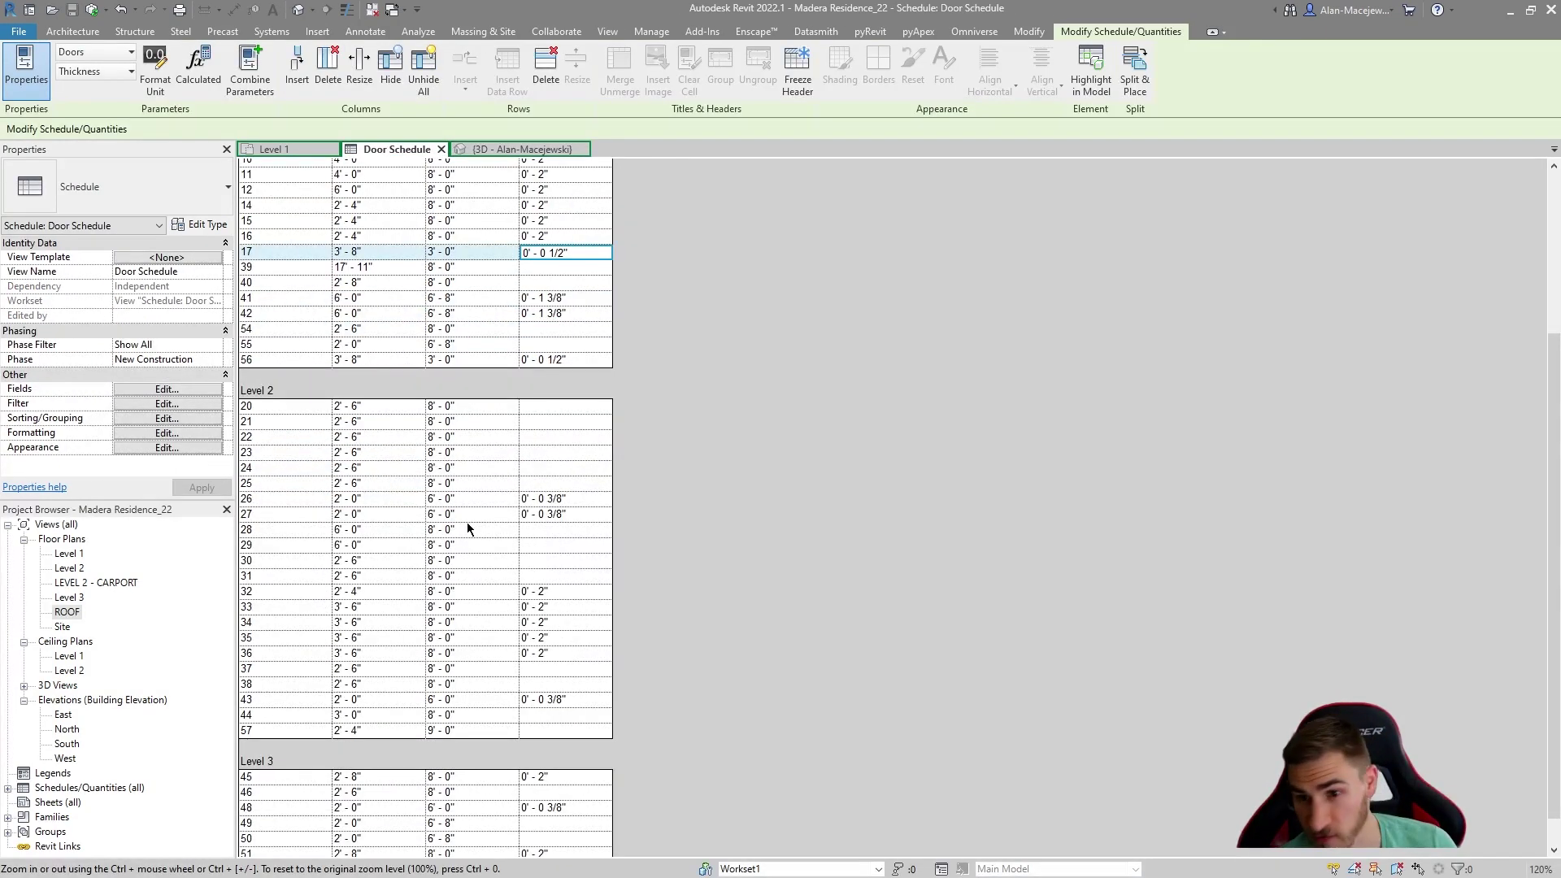
pyautogui.scroll(-1, 667, 569)
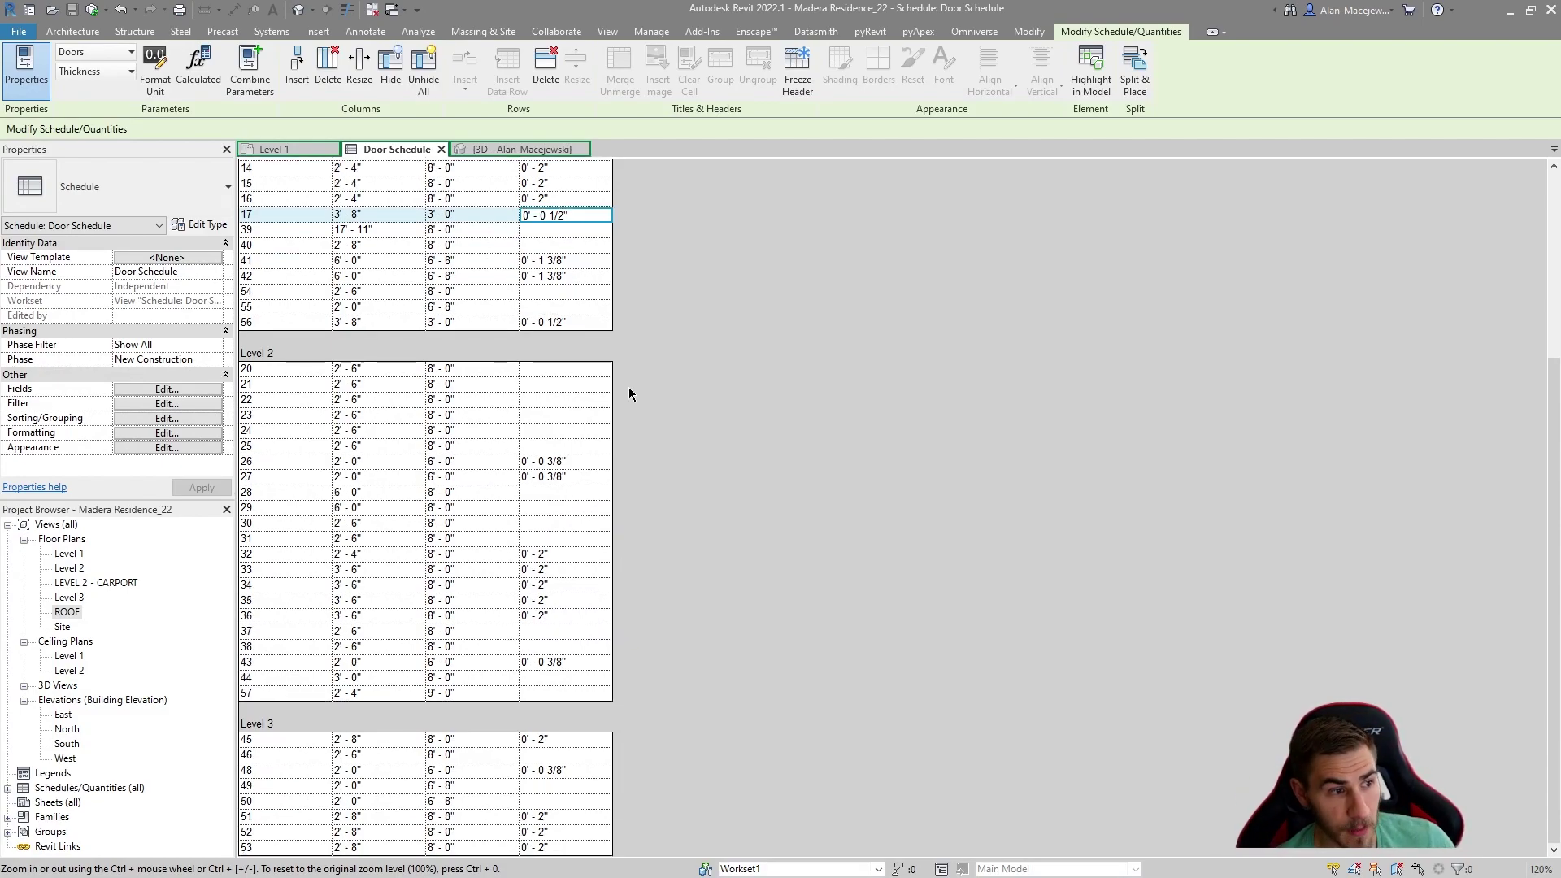
pyautogui.scroll(3, 505, 528)
pyautogui.scroll(2, 579, 473)
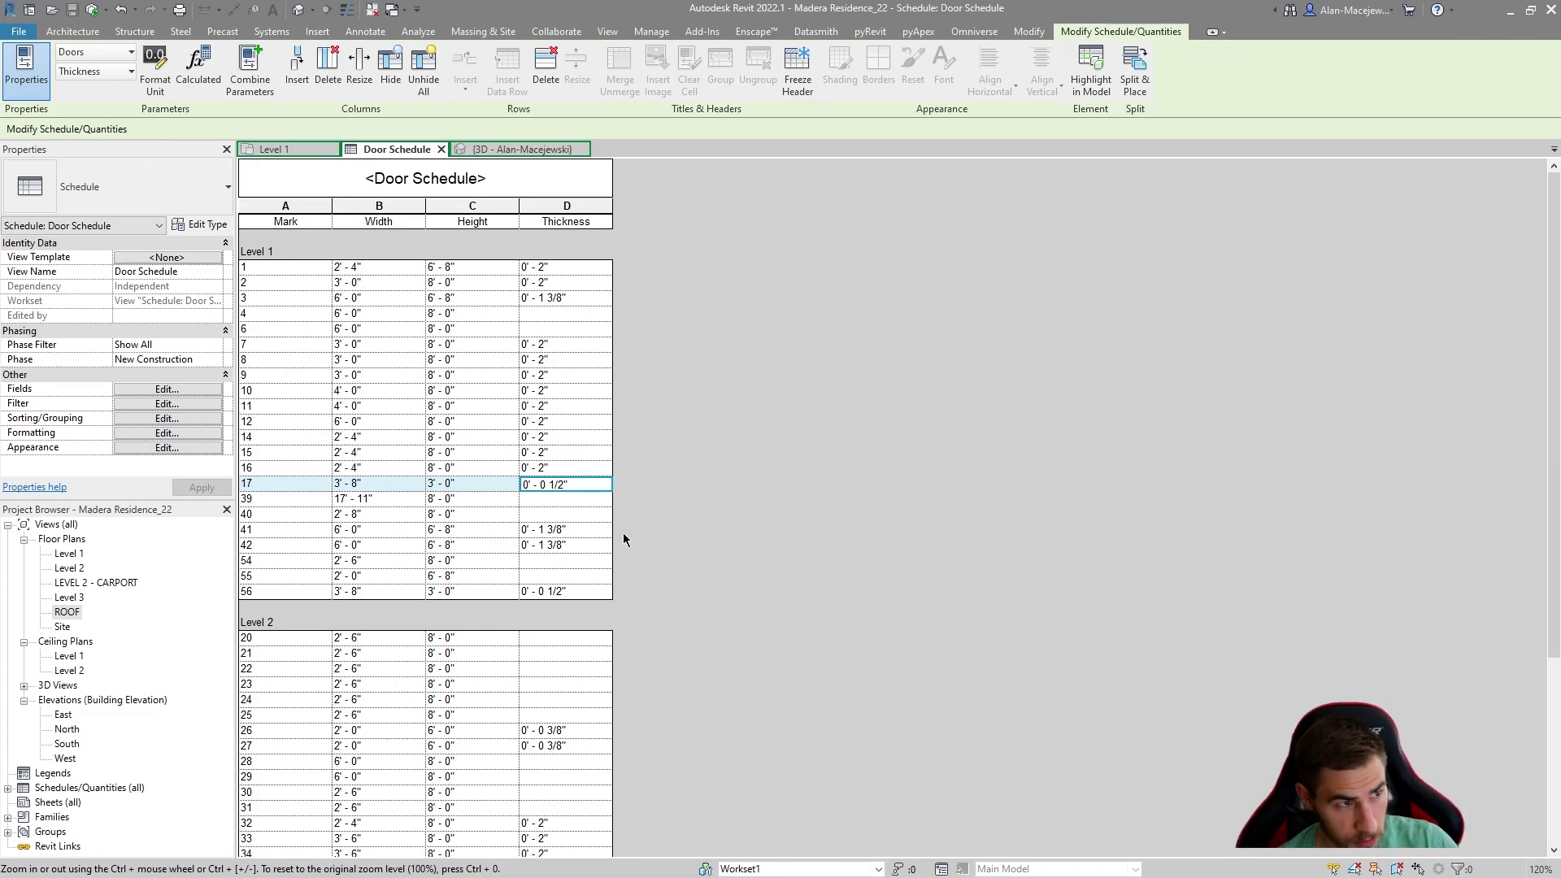
# Step: Export the schedule as a delimited text (.txt) file named Door Schedule into the 107_Export Schedule to Excel folder
pyautogui.click(18, 31)
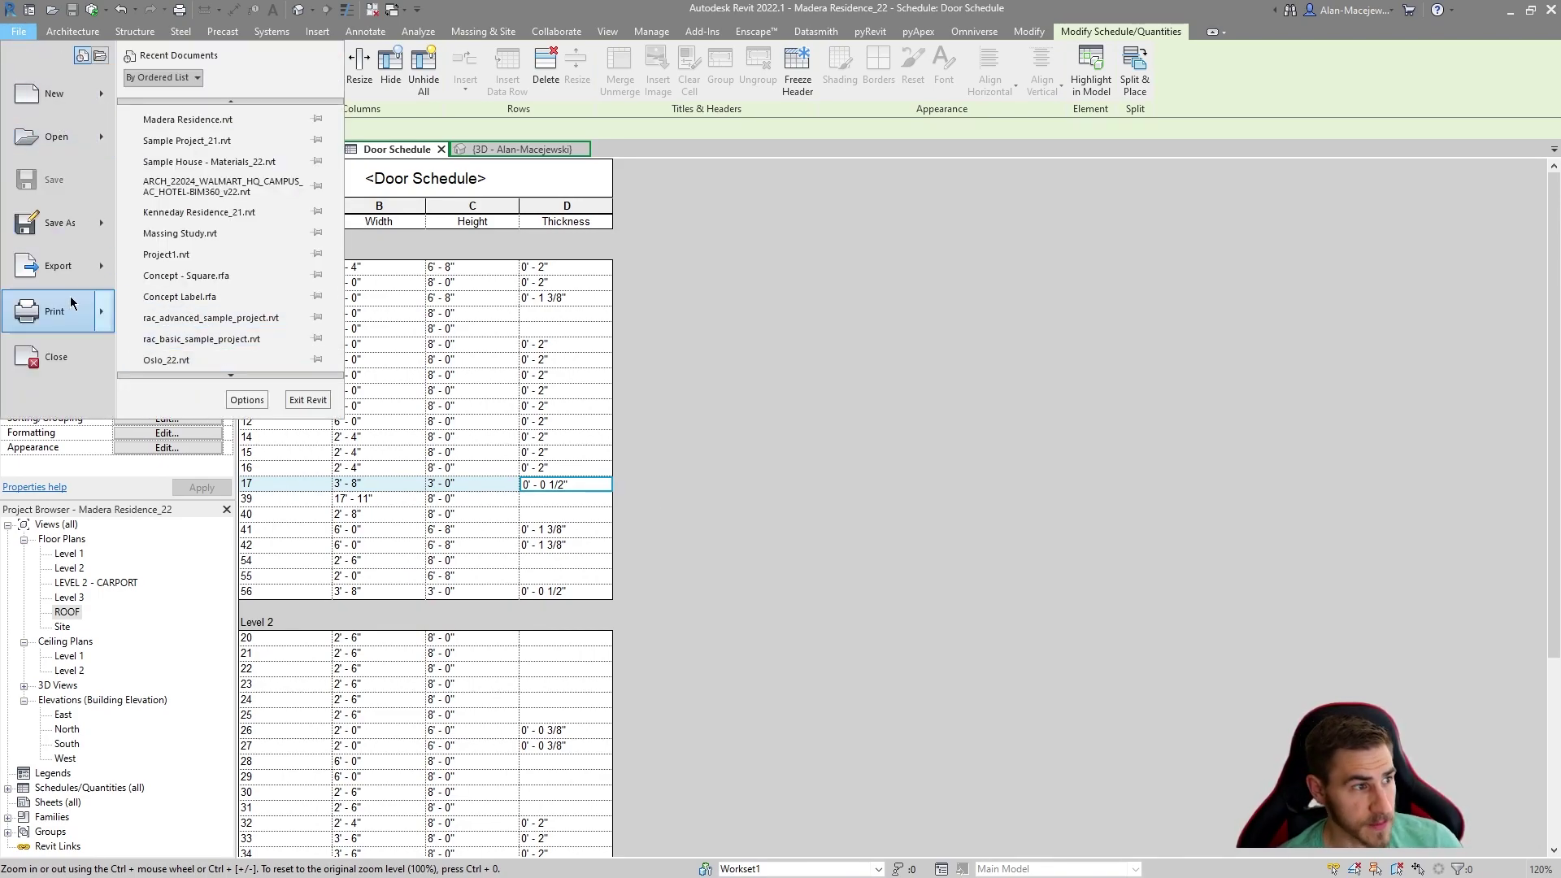
pyautogui.moveTo(77, 268)
pyautogui.scroll(-3, 207, 369)
pyautogui.moveTo(238, 294)
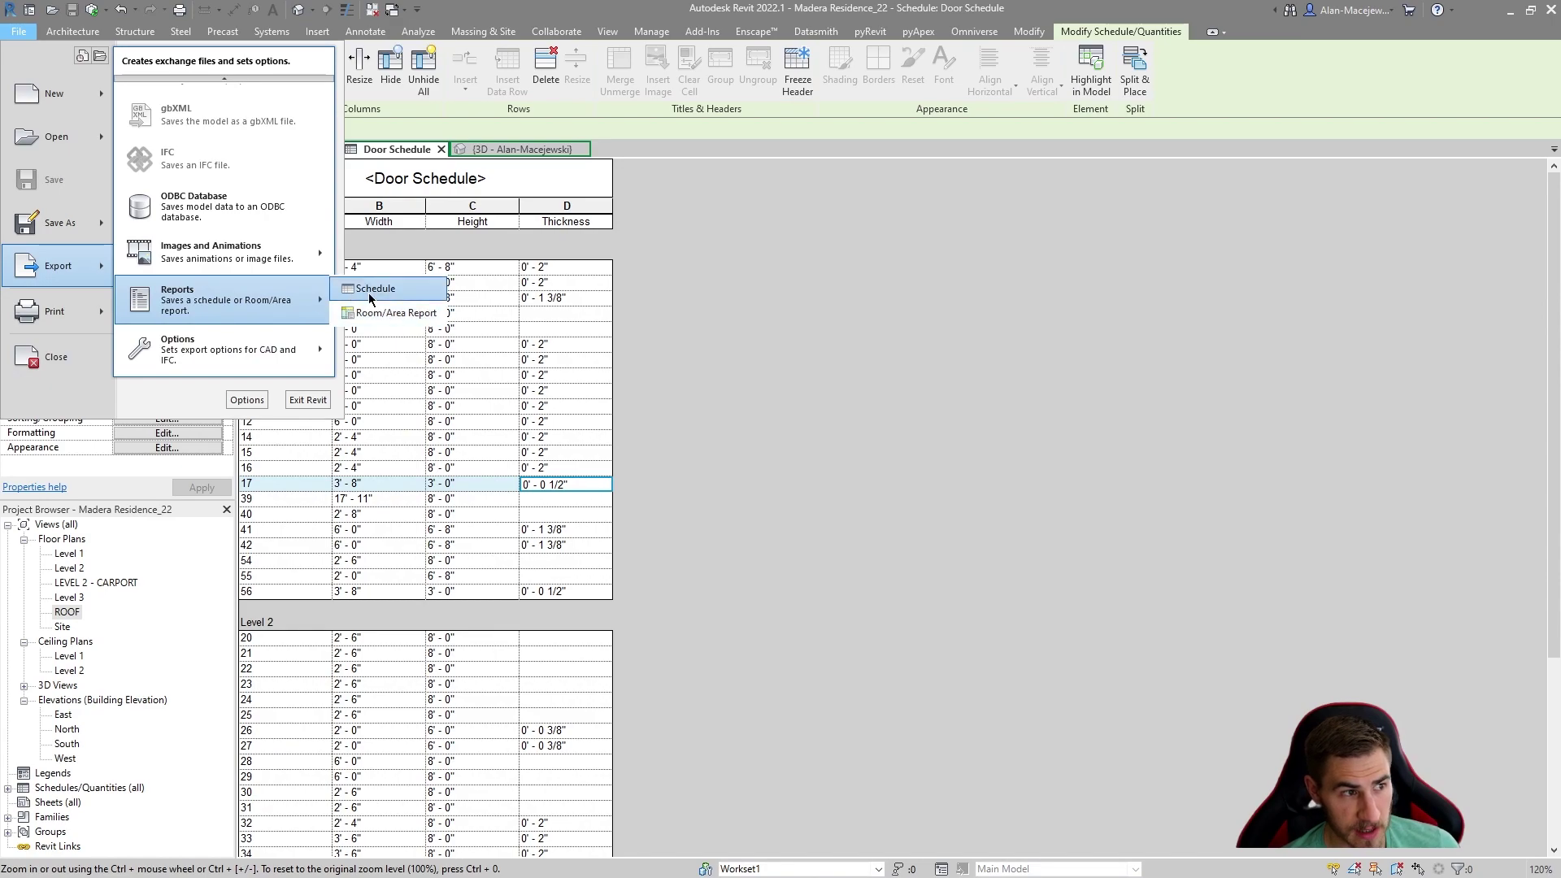
pyautogui.click(369, 293)
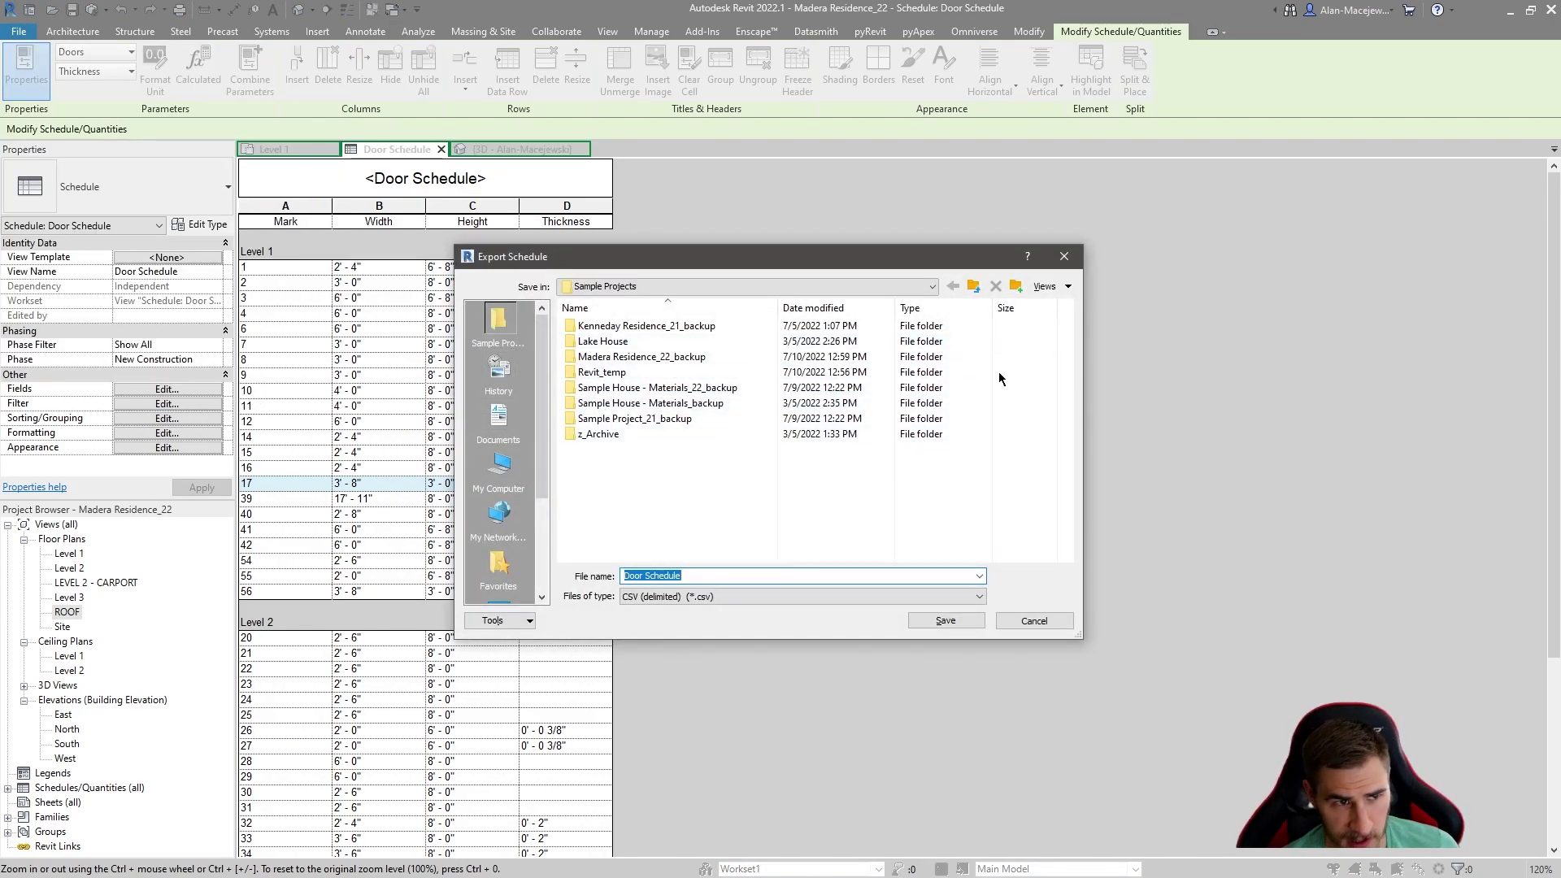
pyautogui.click(973, 286)
pyautogui.click(746, 600)
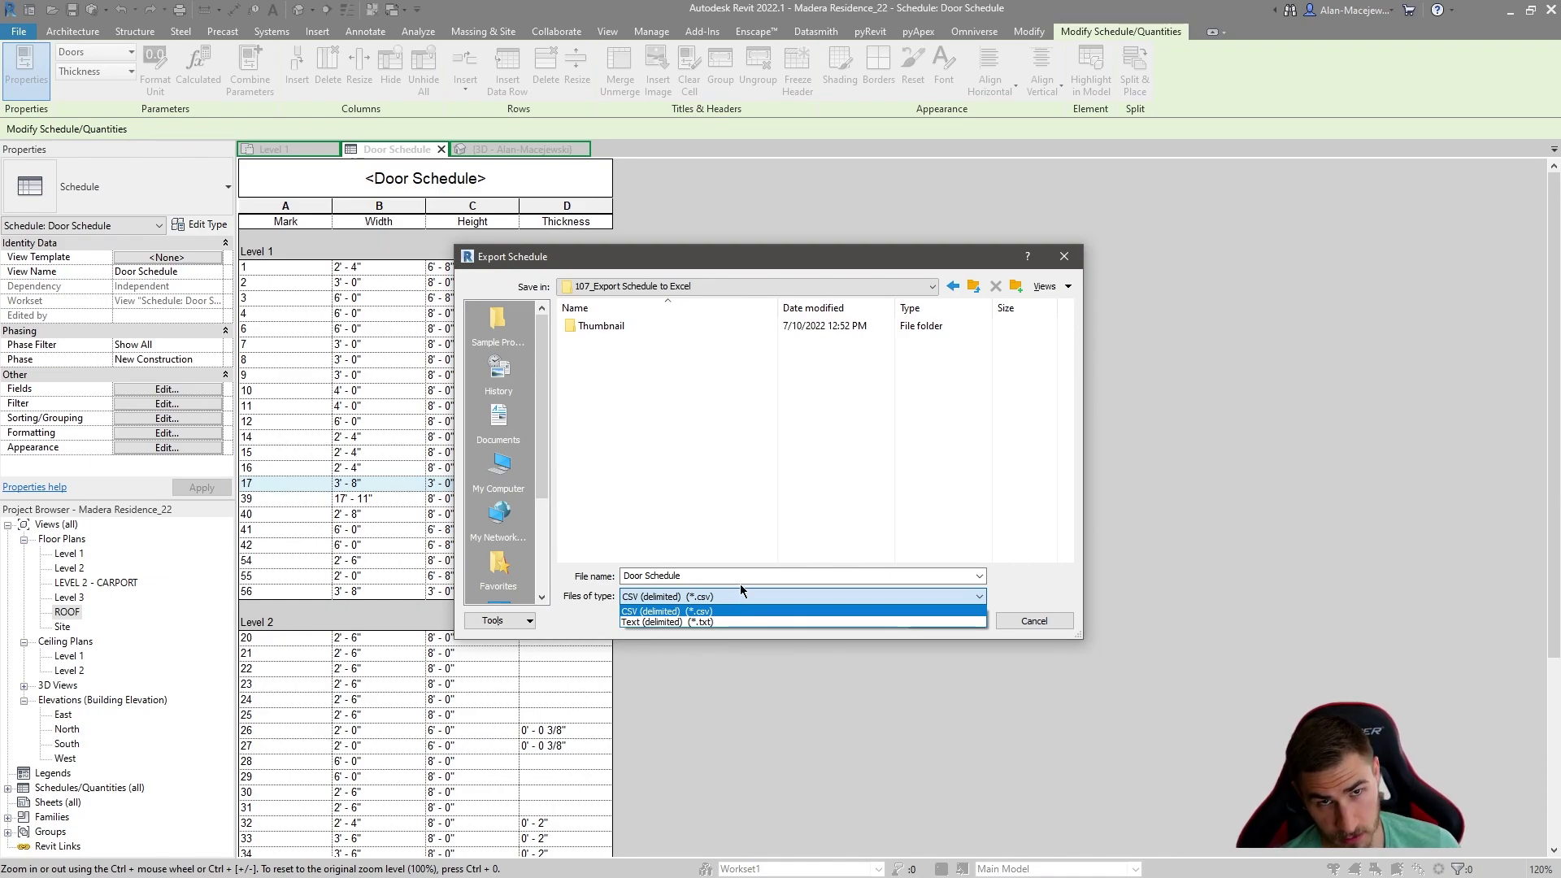
pyautogui.click(659, 623)
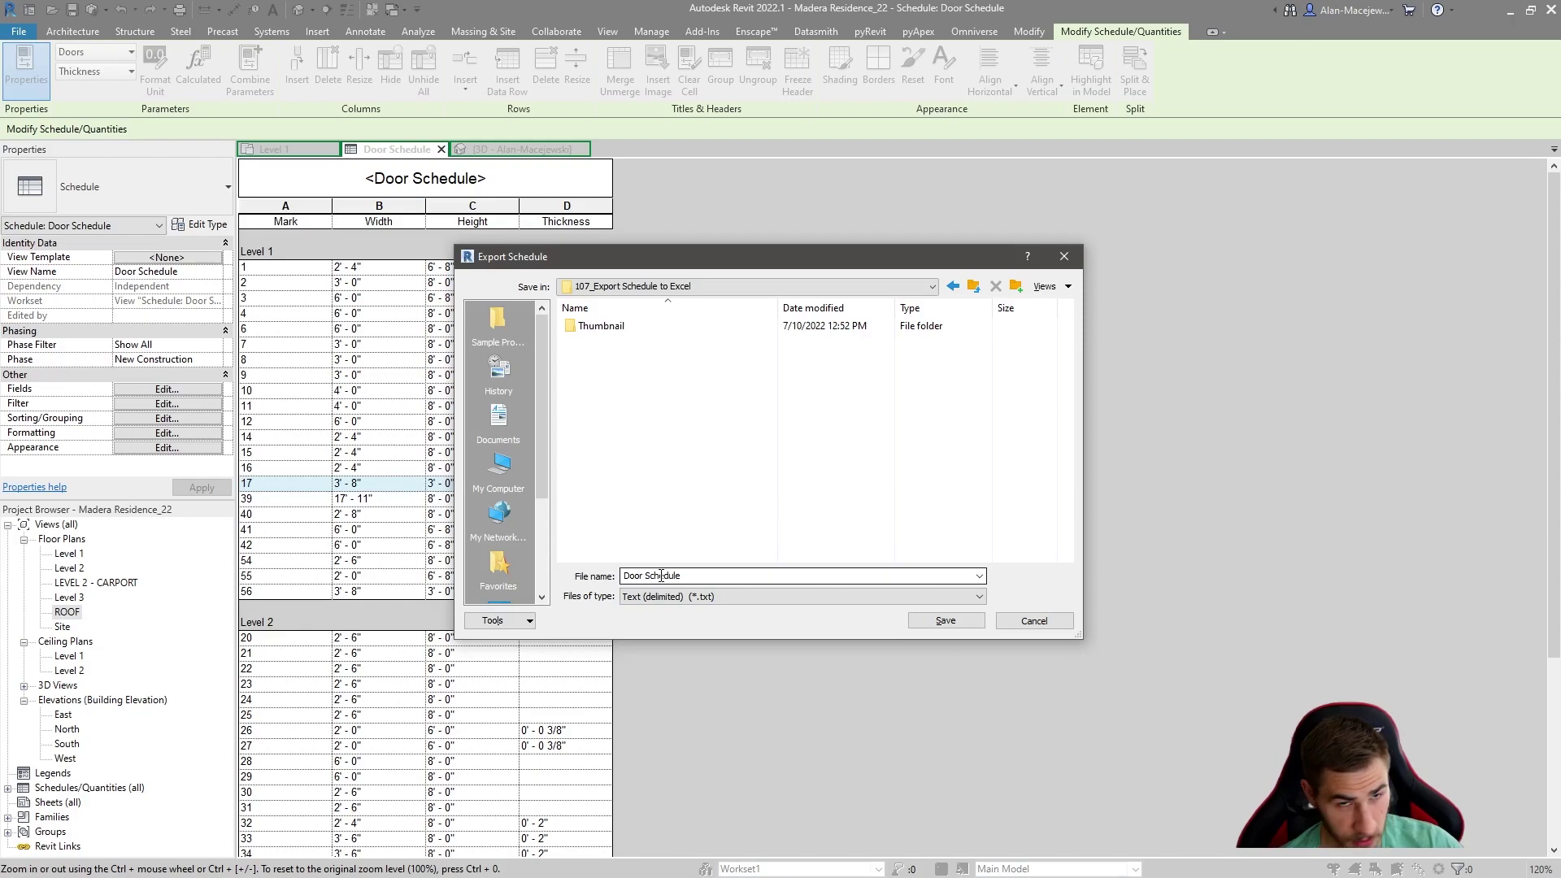
pyautogui.click(946, 622)
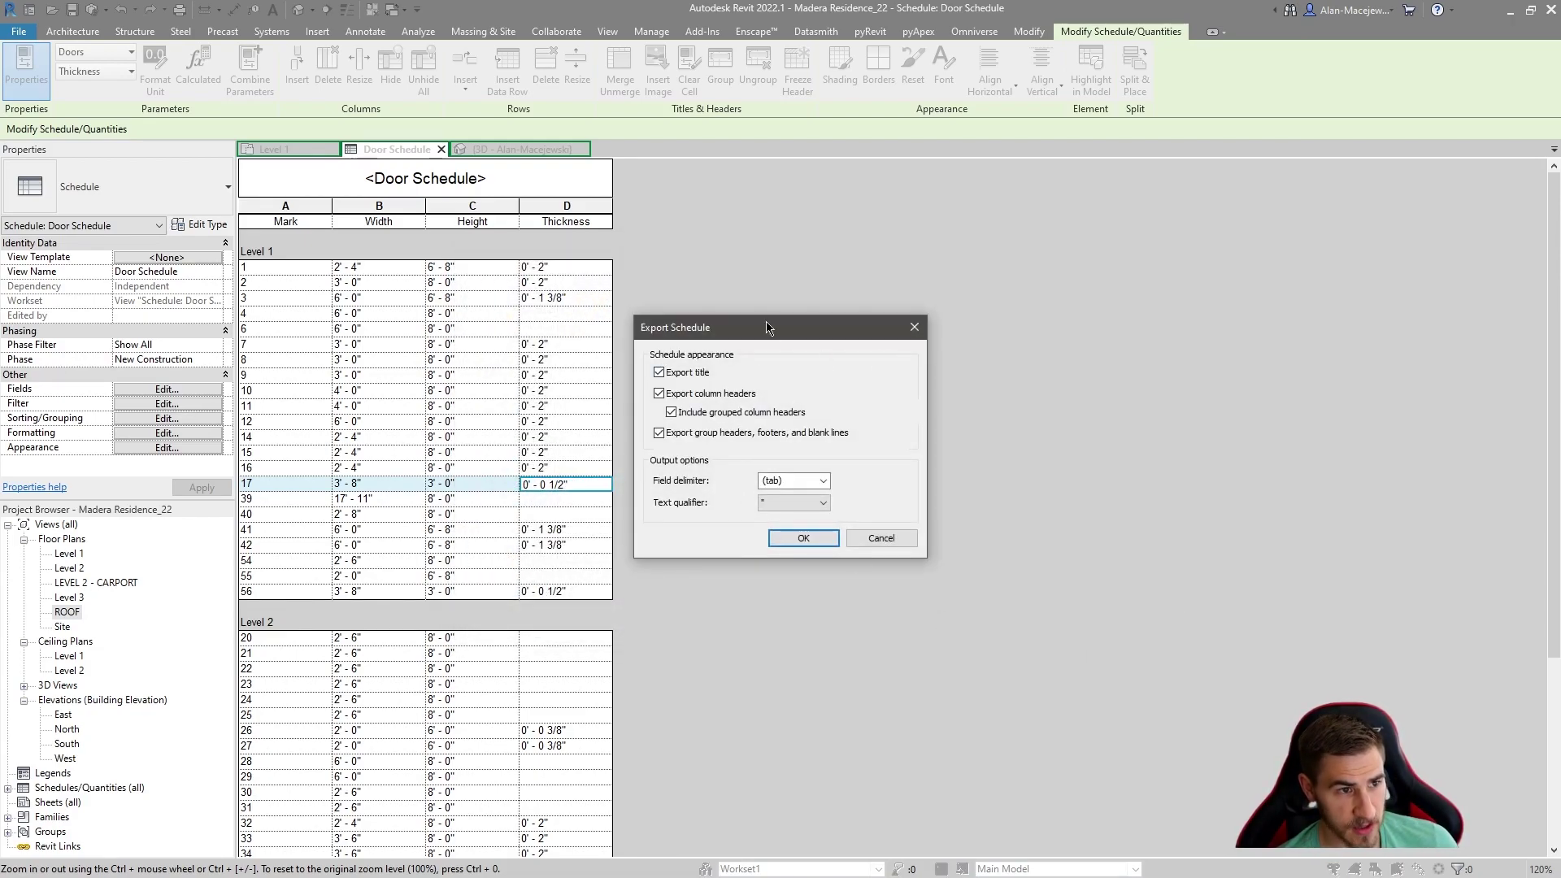
# Step: Complete the schedule export with title, column headers and group headers included, using the tab delimiter and double-quote text qualifier
pyautogui.moveTo(769, 326); pyautogui.dragTo(1002, 354)
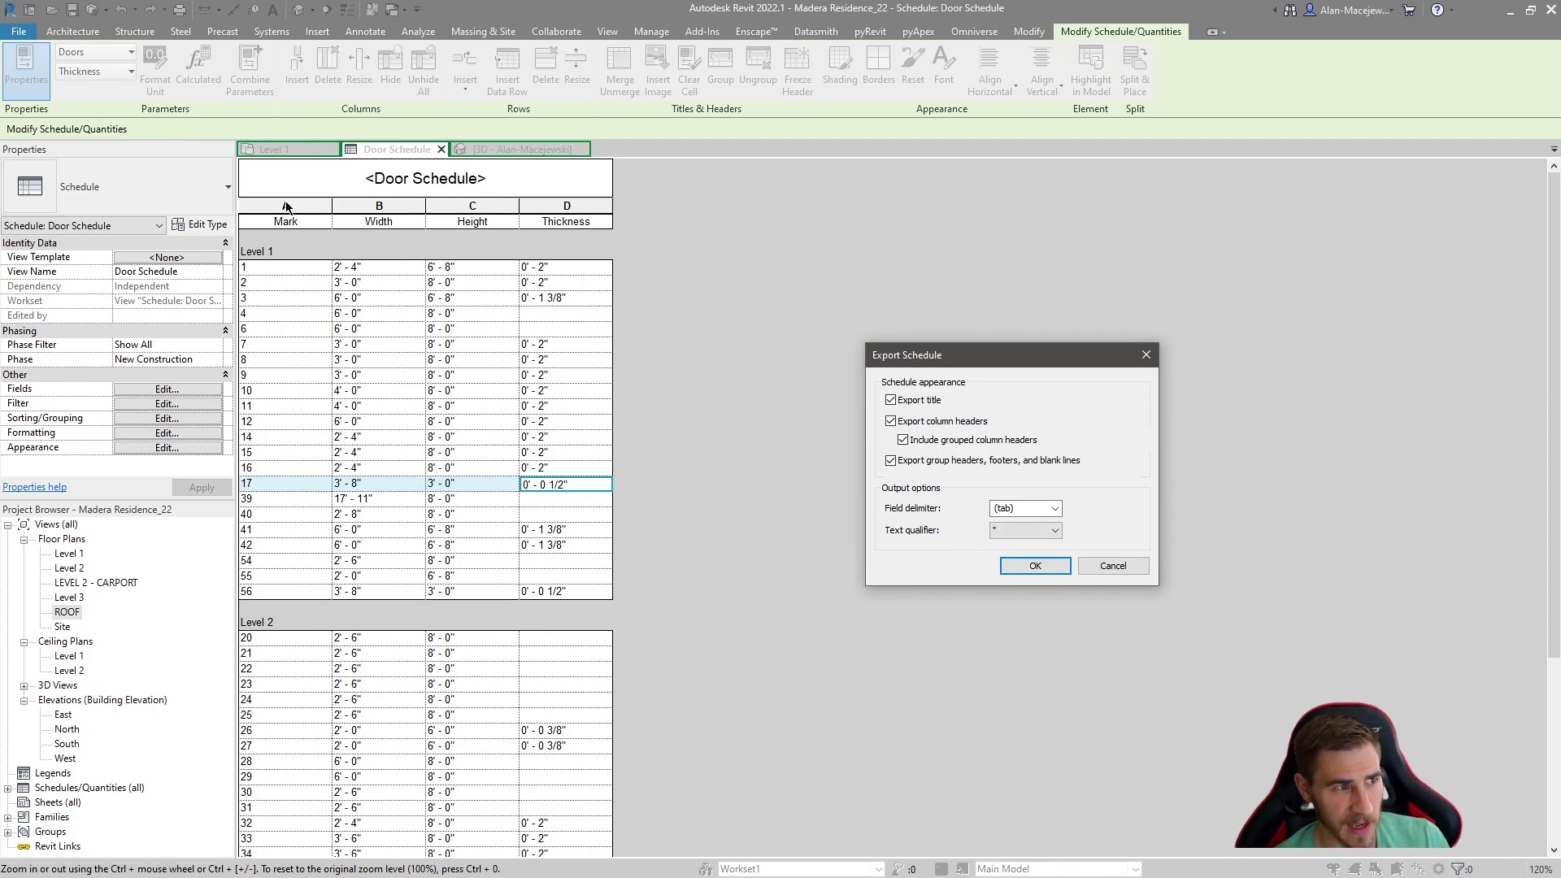
pyautogui.click(1012, 509)
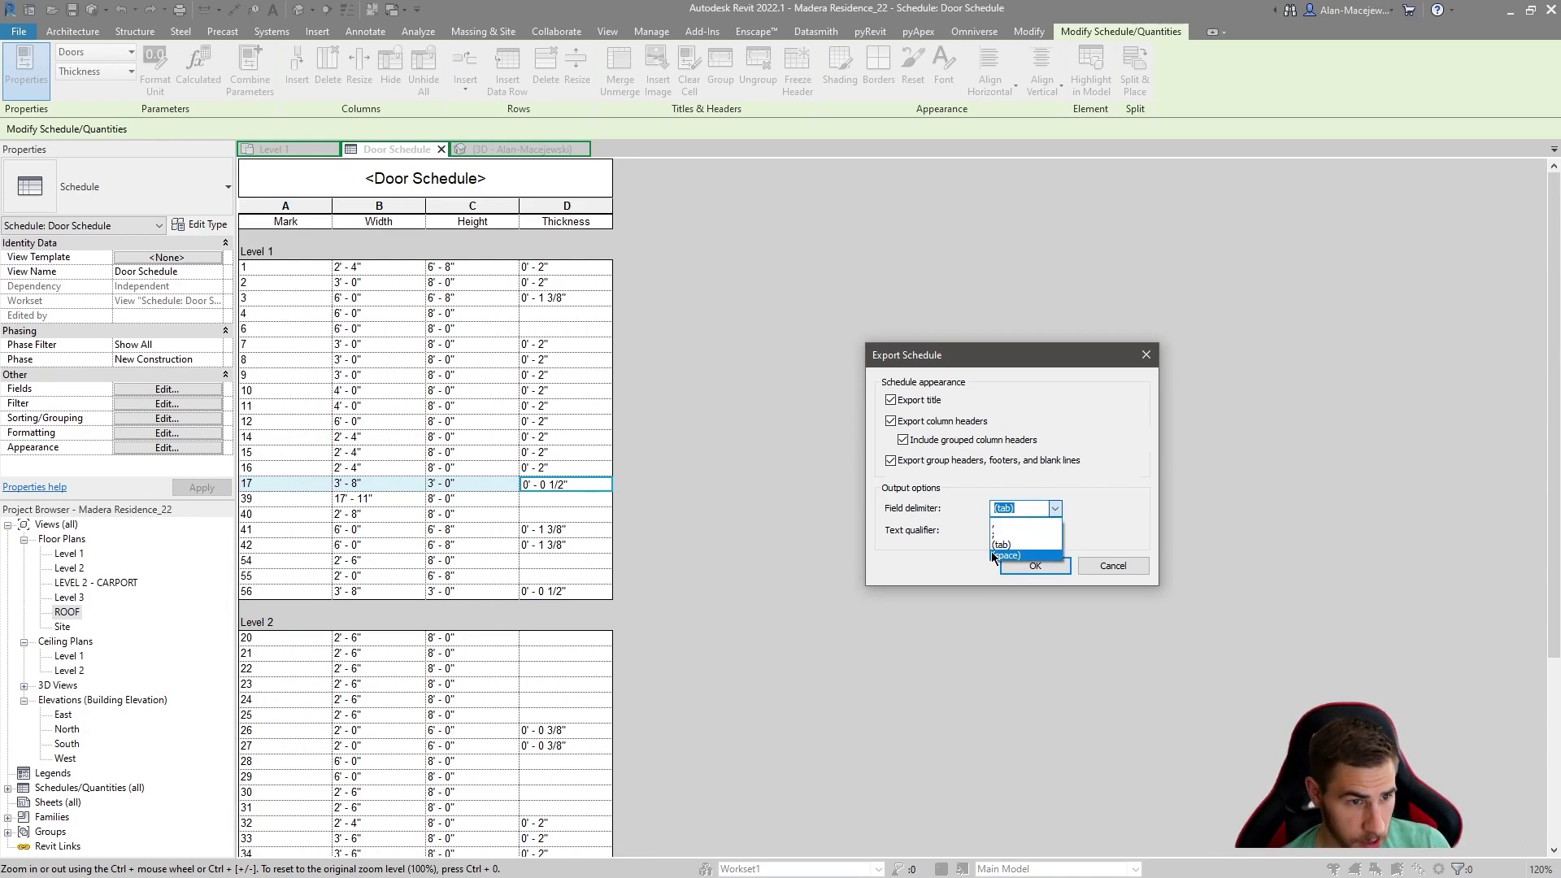
pyautogui.click(1167, 519)
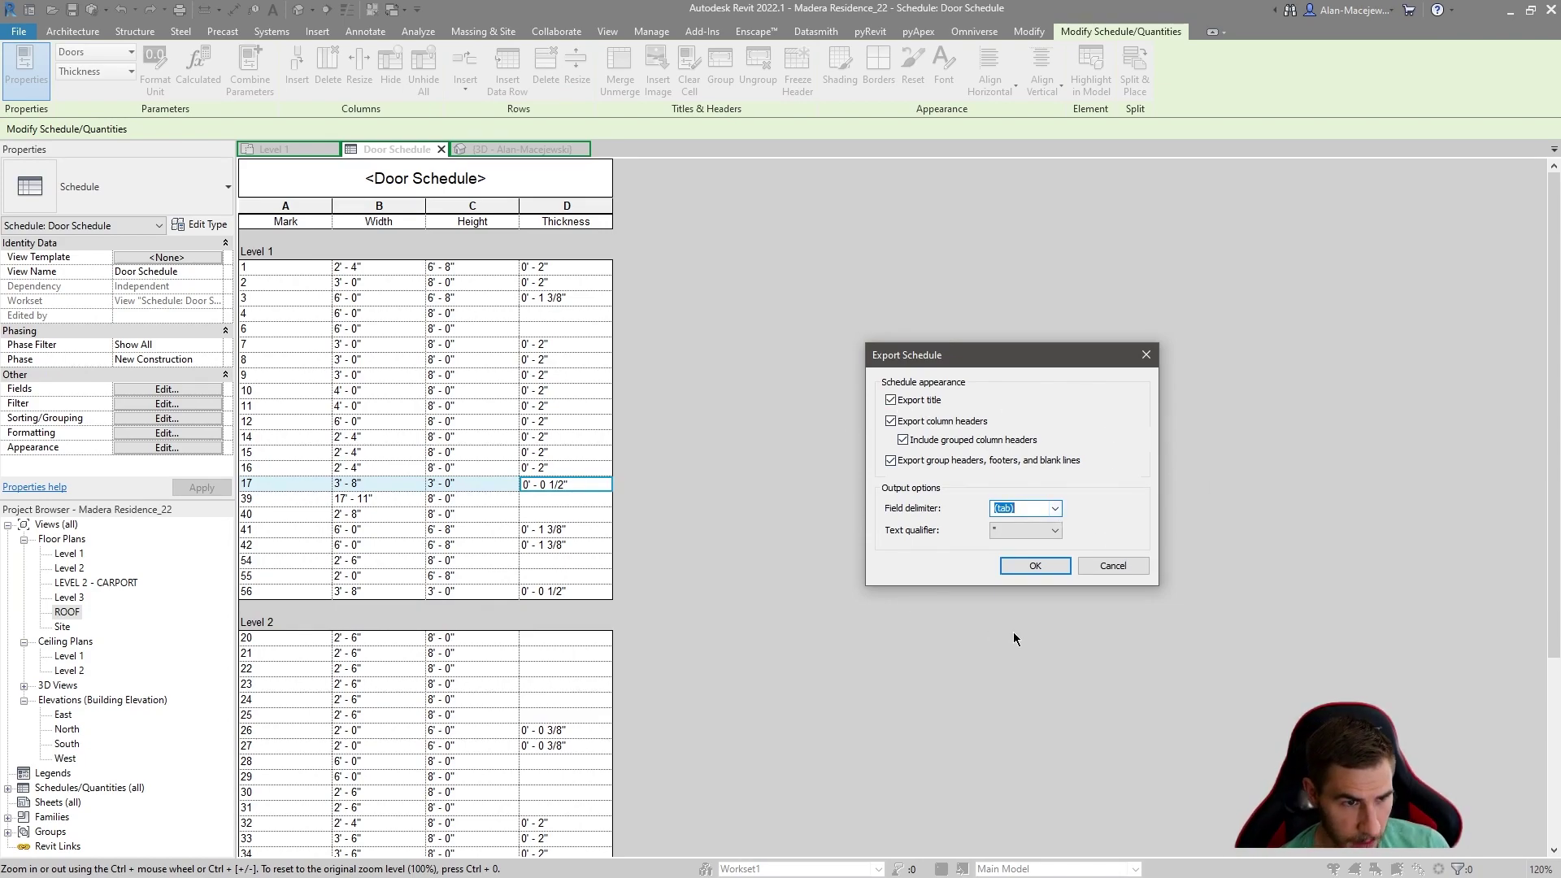
pyautogui.click(1018, 532)
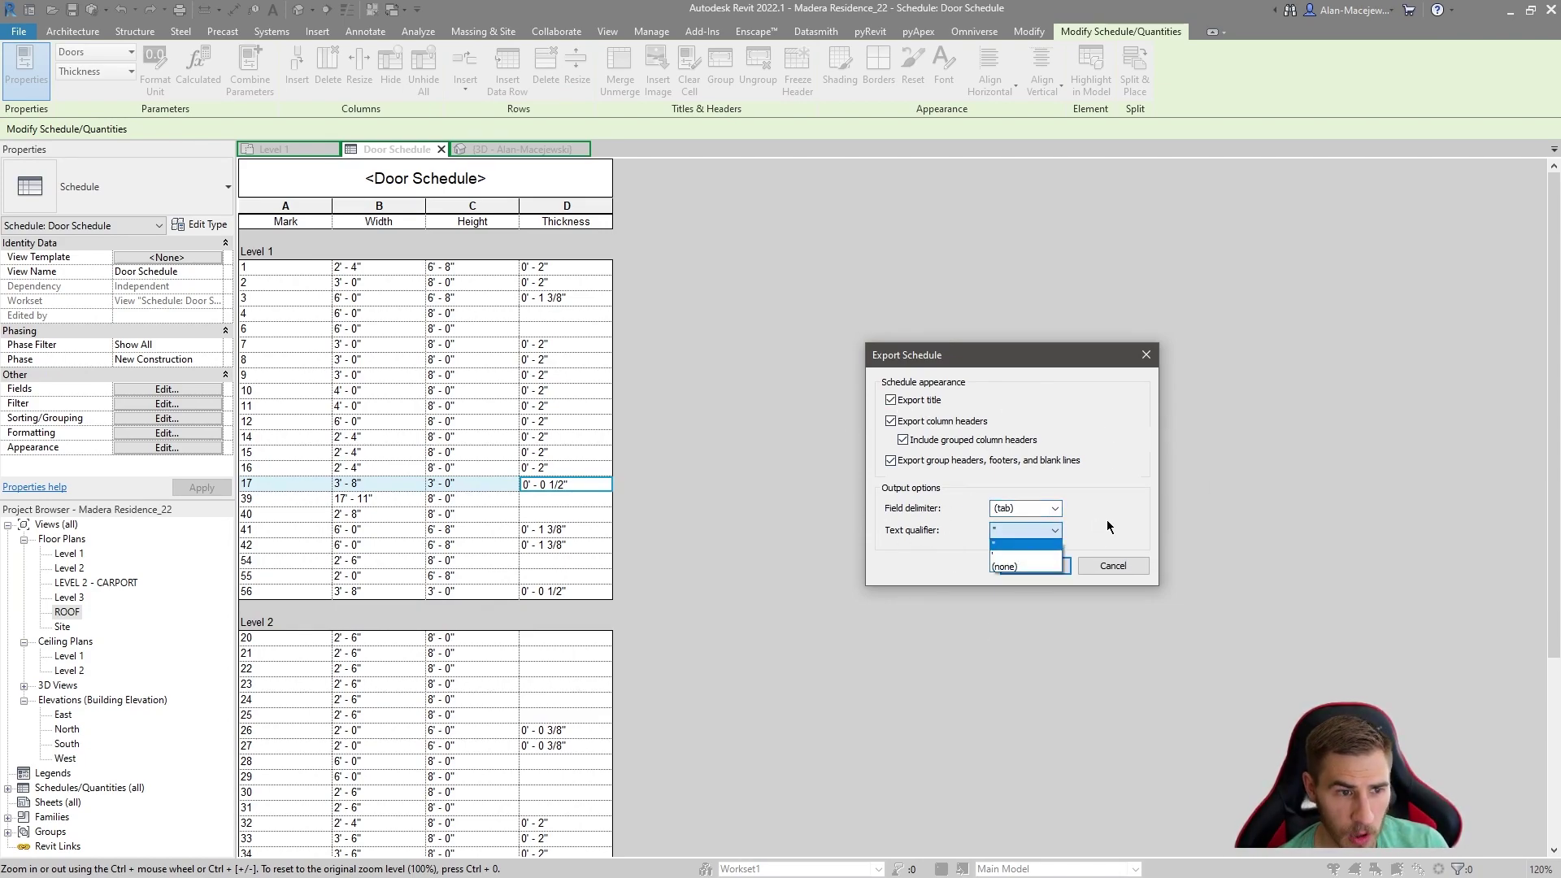
pyautogui.click(1023, 543)
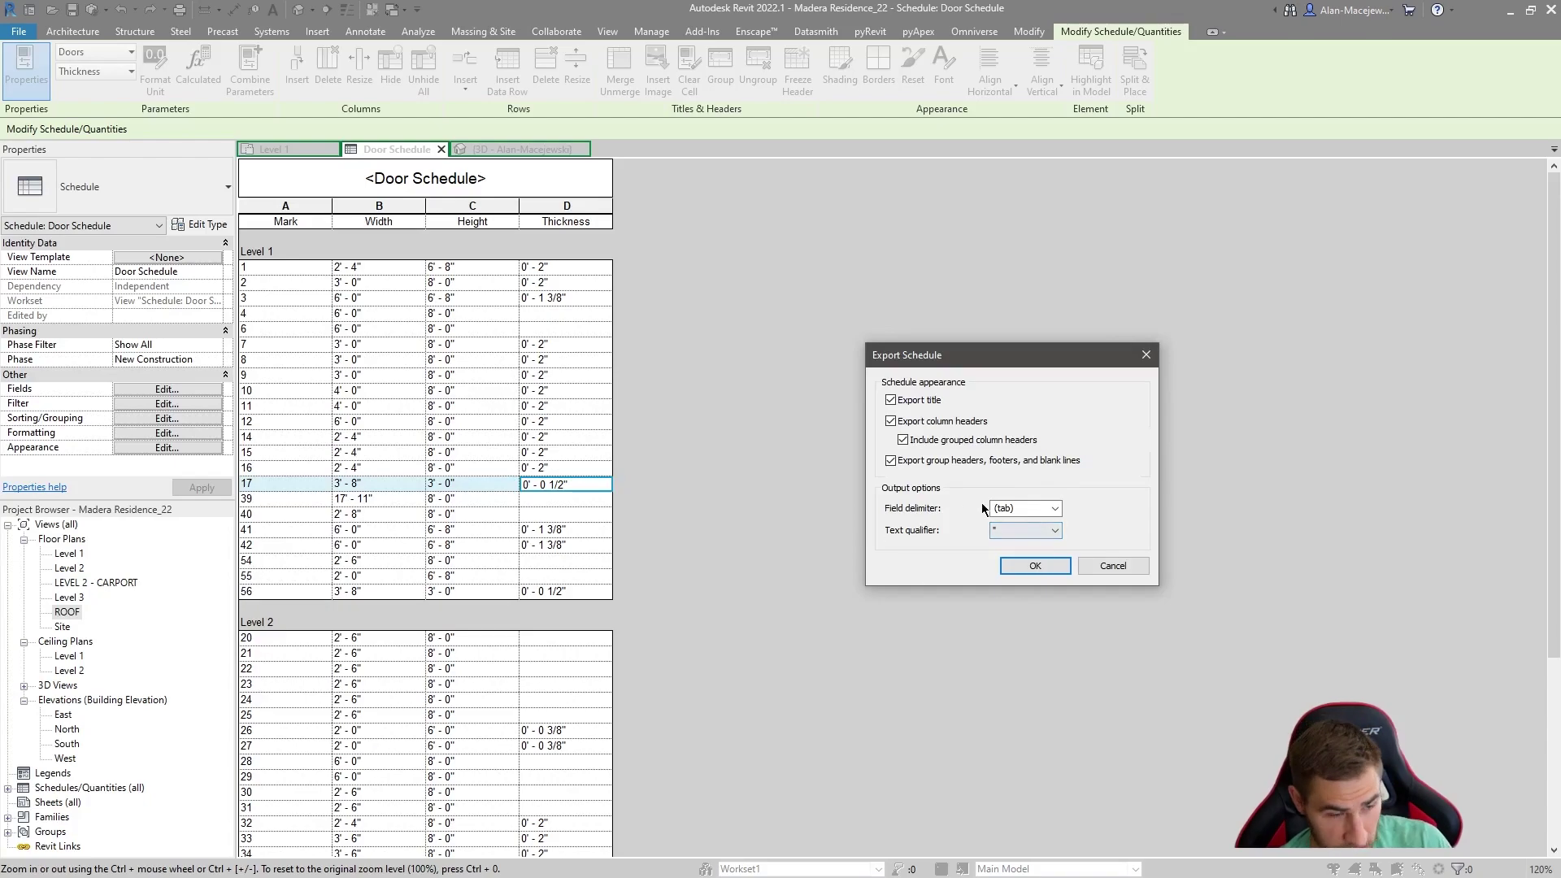
pyautogui.click(1014, 534)
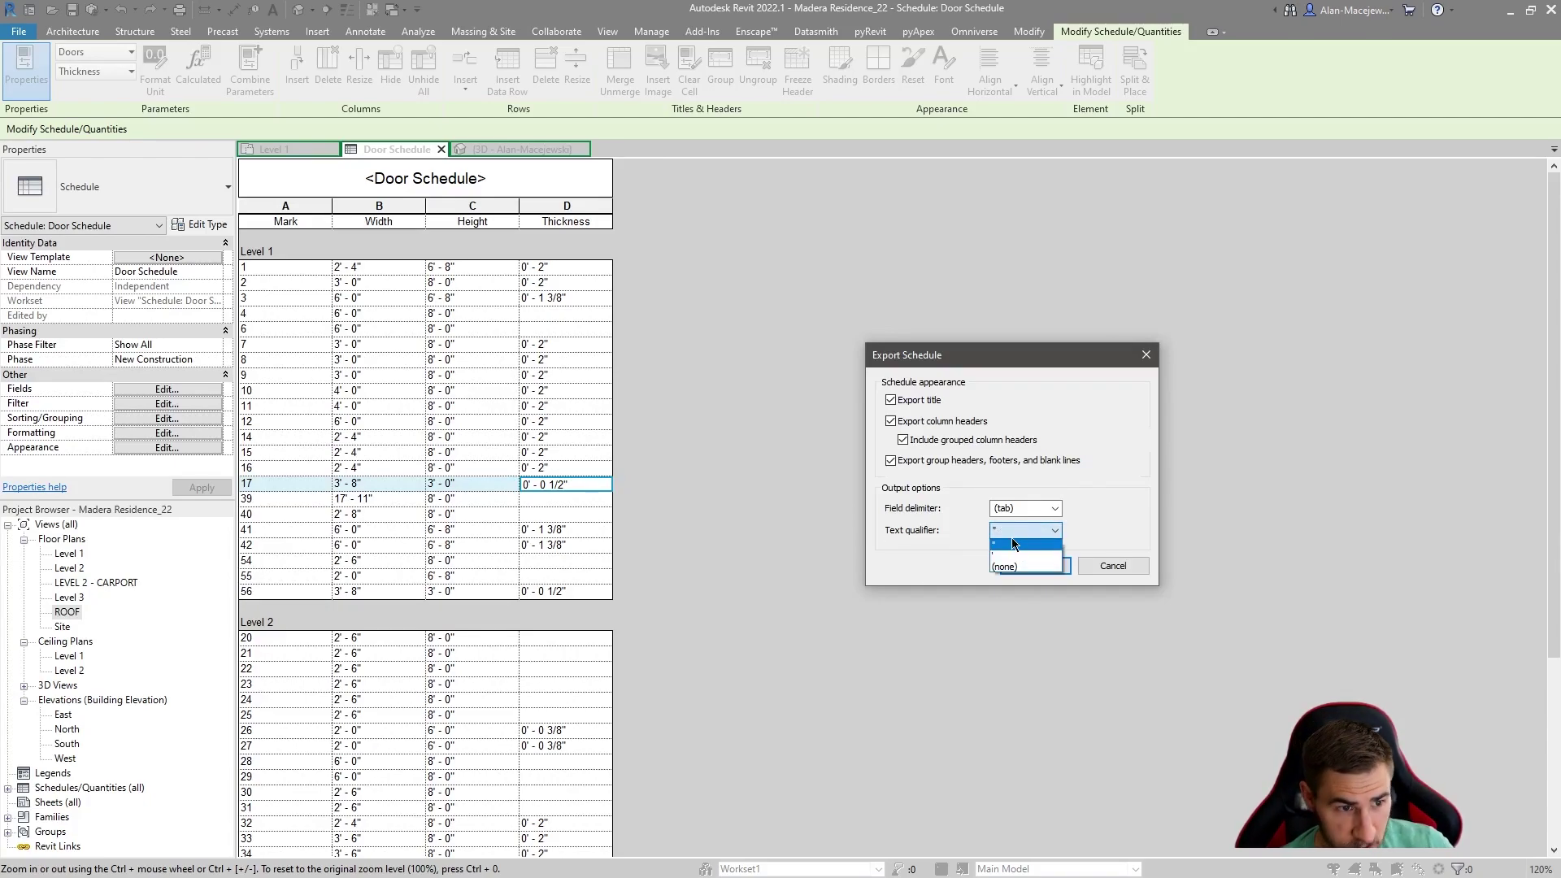
pyautogui.click(1116, 510)
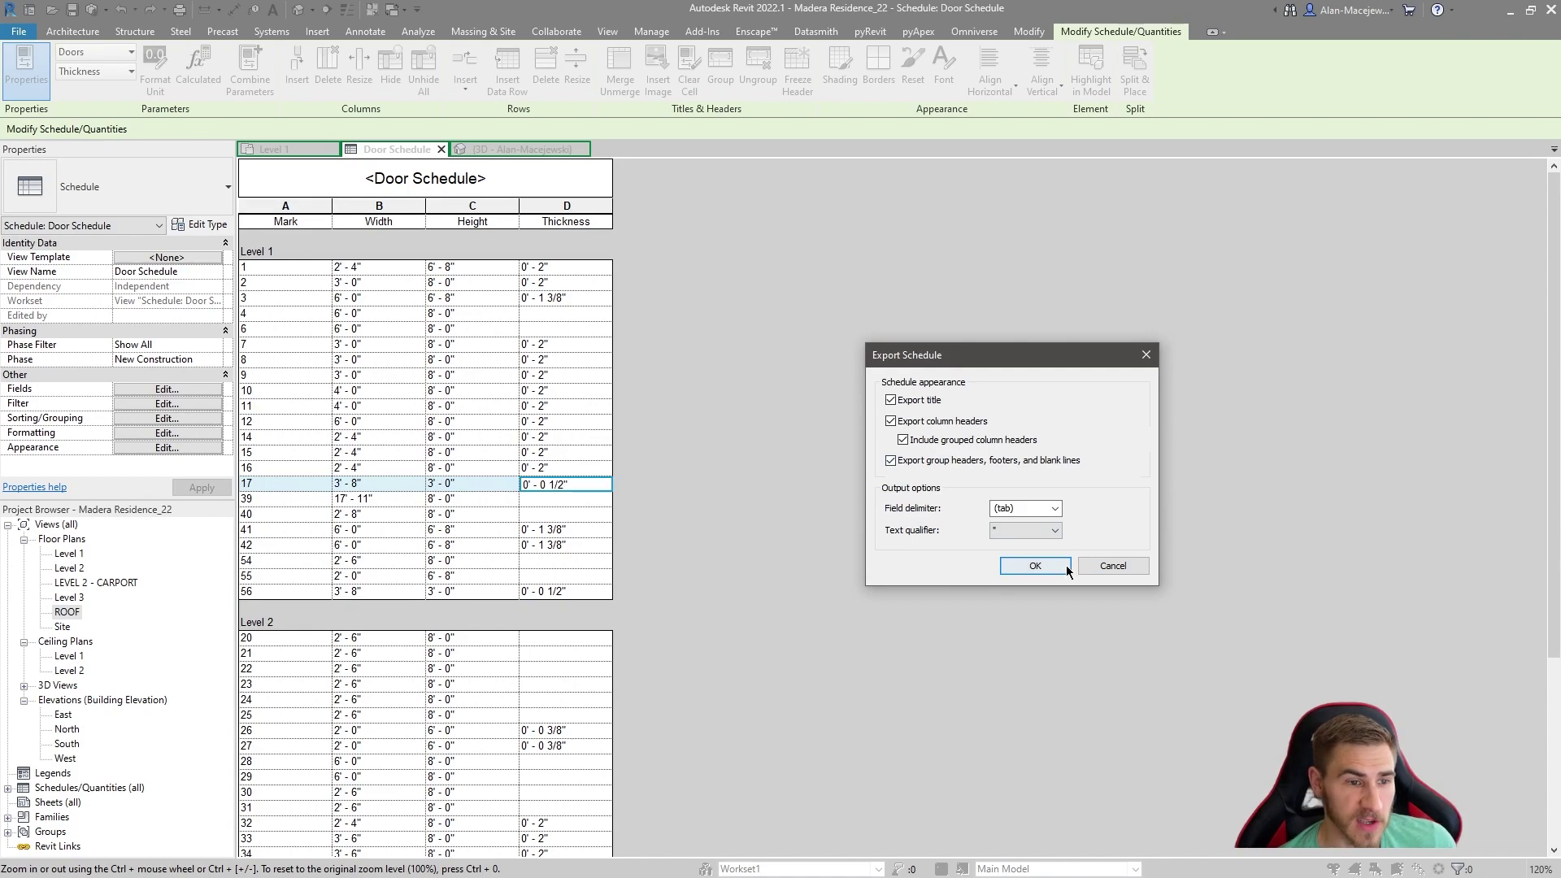
pyautogui.click(1031, 566)
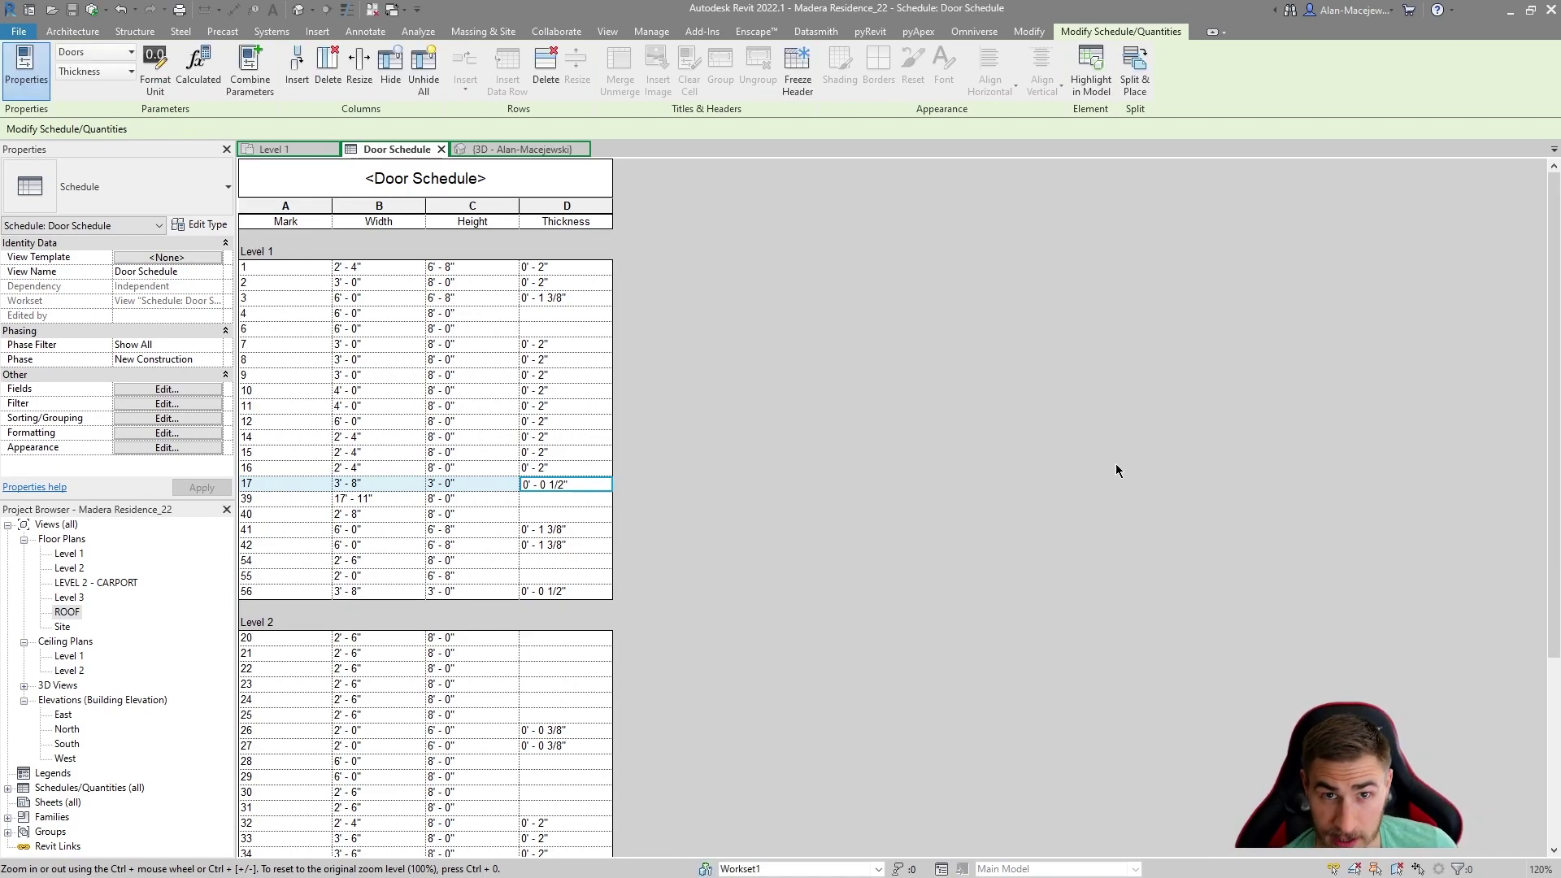
# Step: Switch to Excel and open the Door Schedule text file from the 107_Export Schedule to Excel folder, showing Text Files
pyautogui.hotkey('alt', 'Tab')
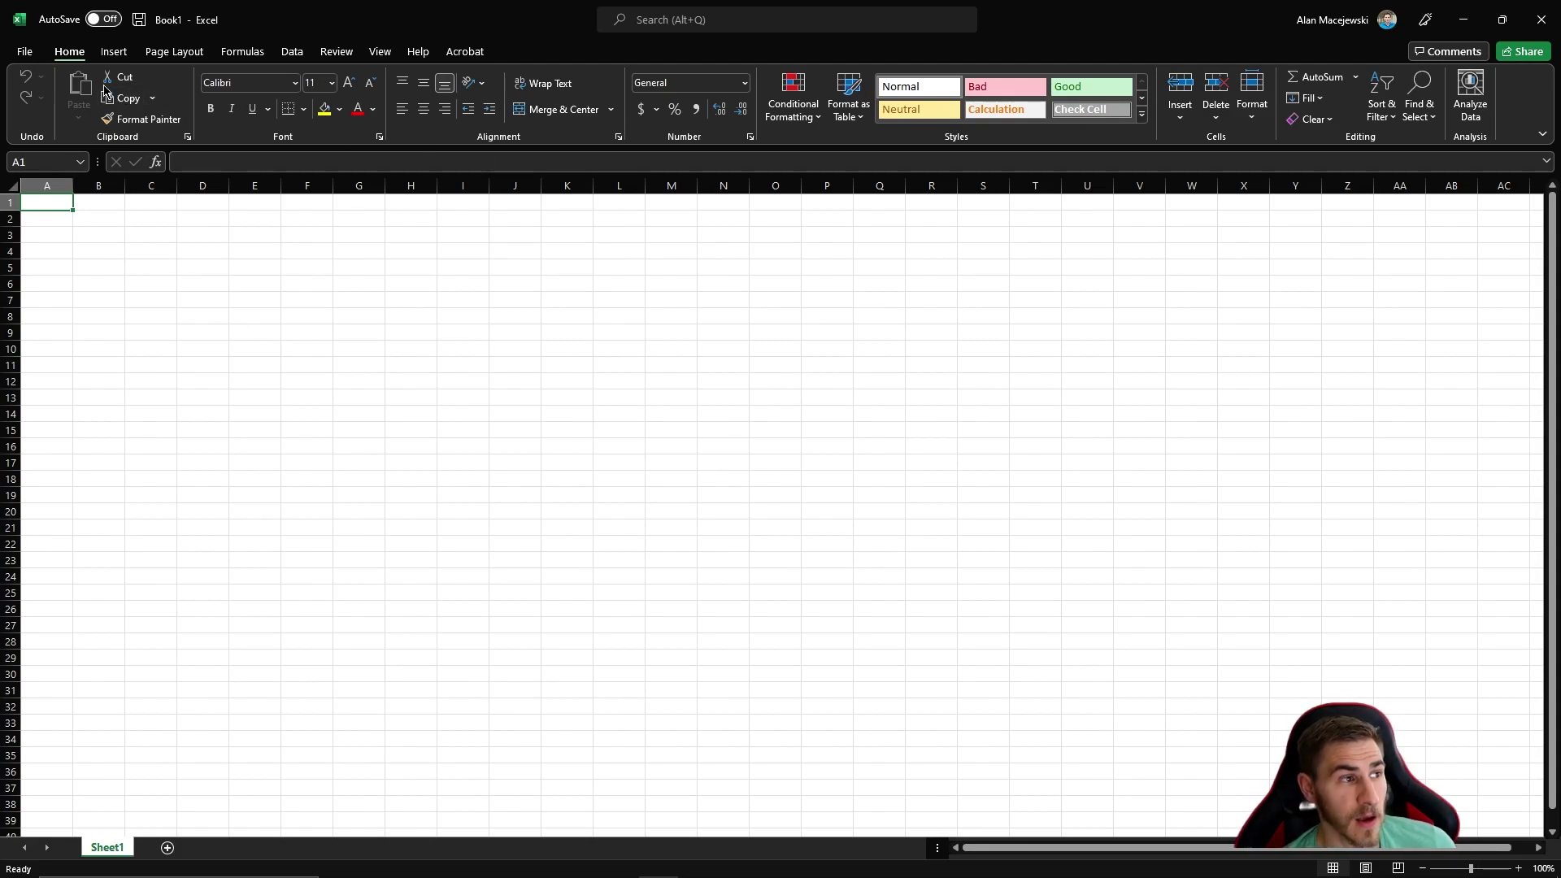
pyautogui.click(24, 52)
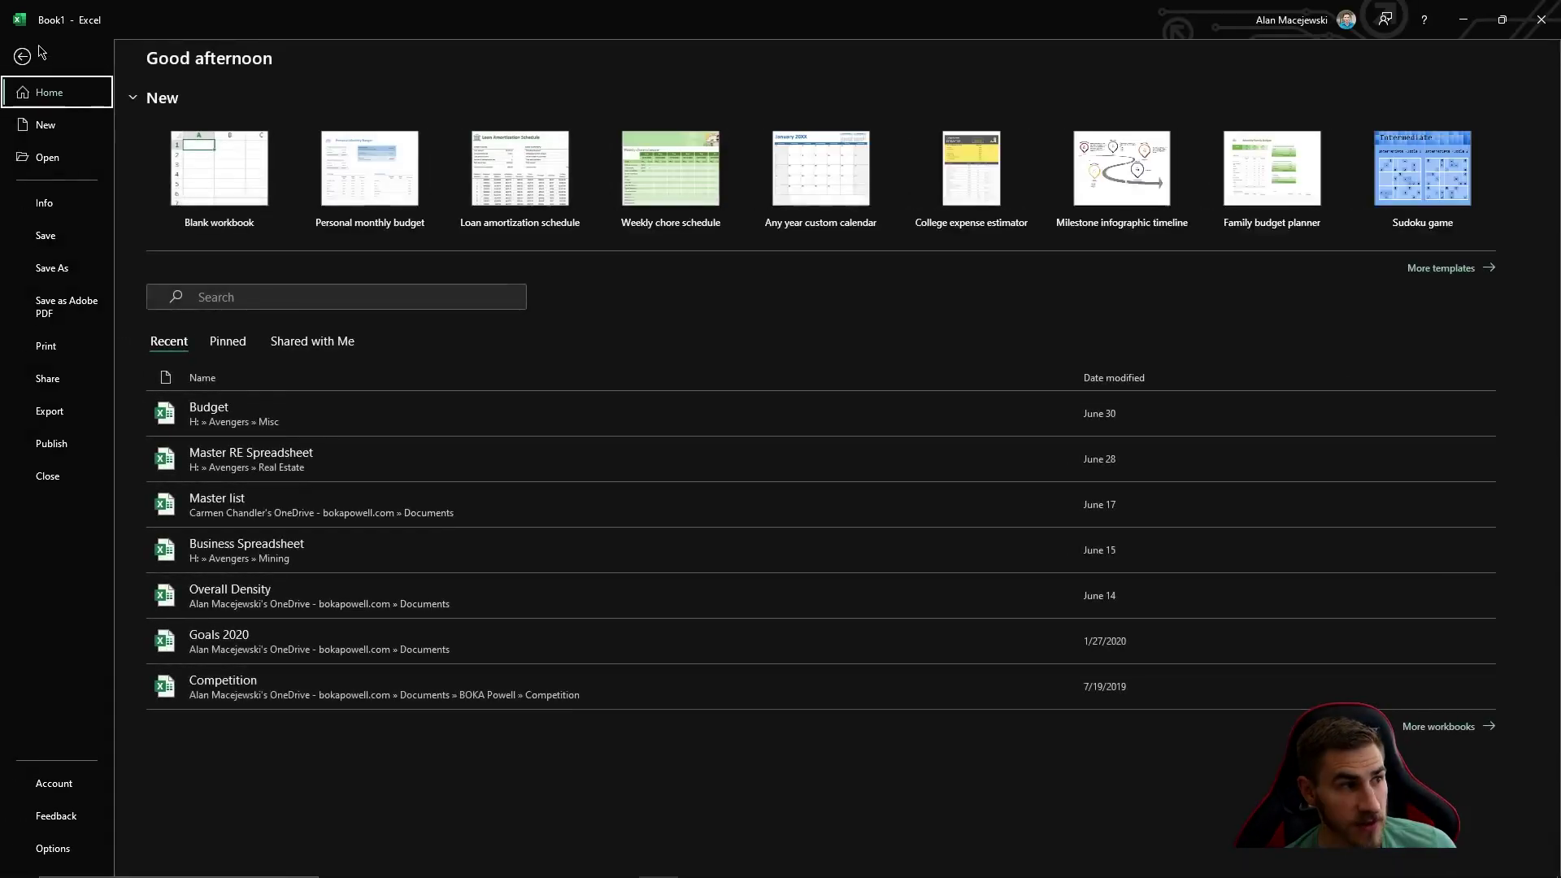
pyautogui.click(49, 158)
pyautogui.hotkey('ctrl', 'F12')
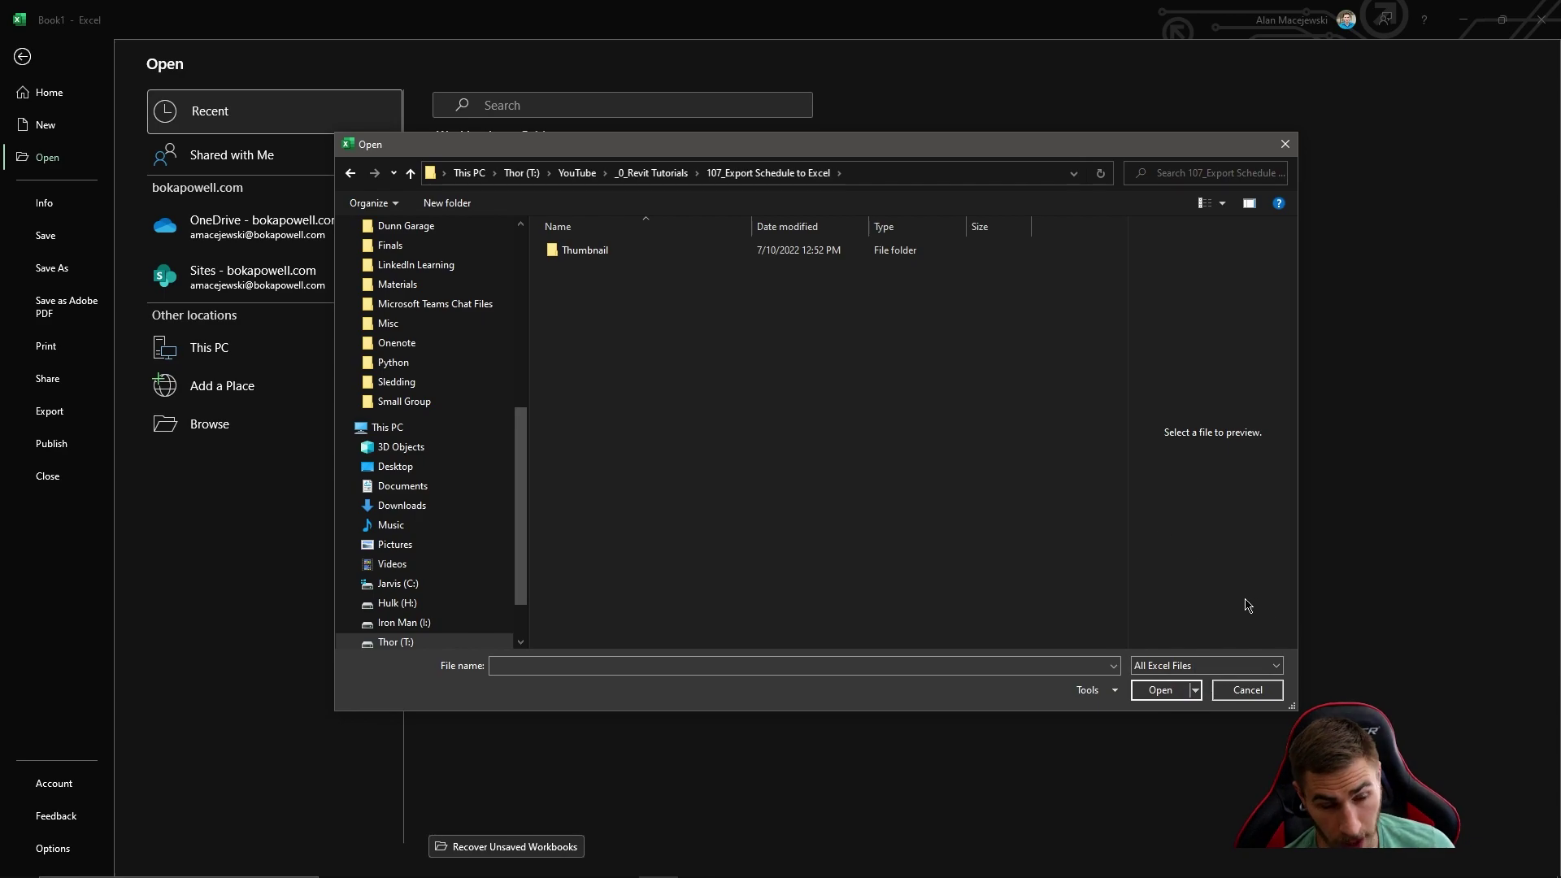
pyautogui.click(1181, 661)
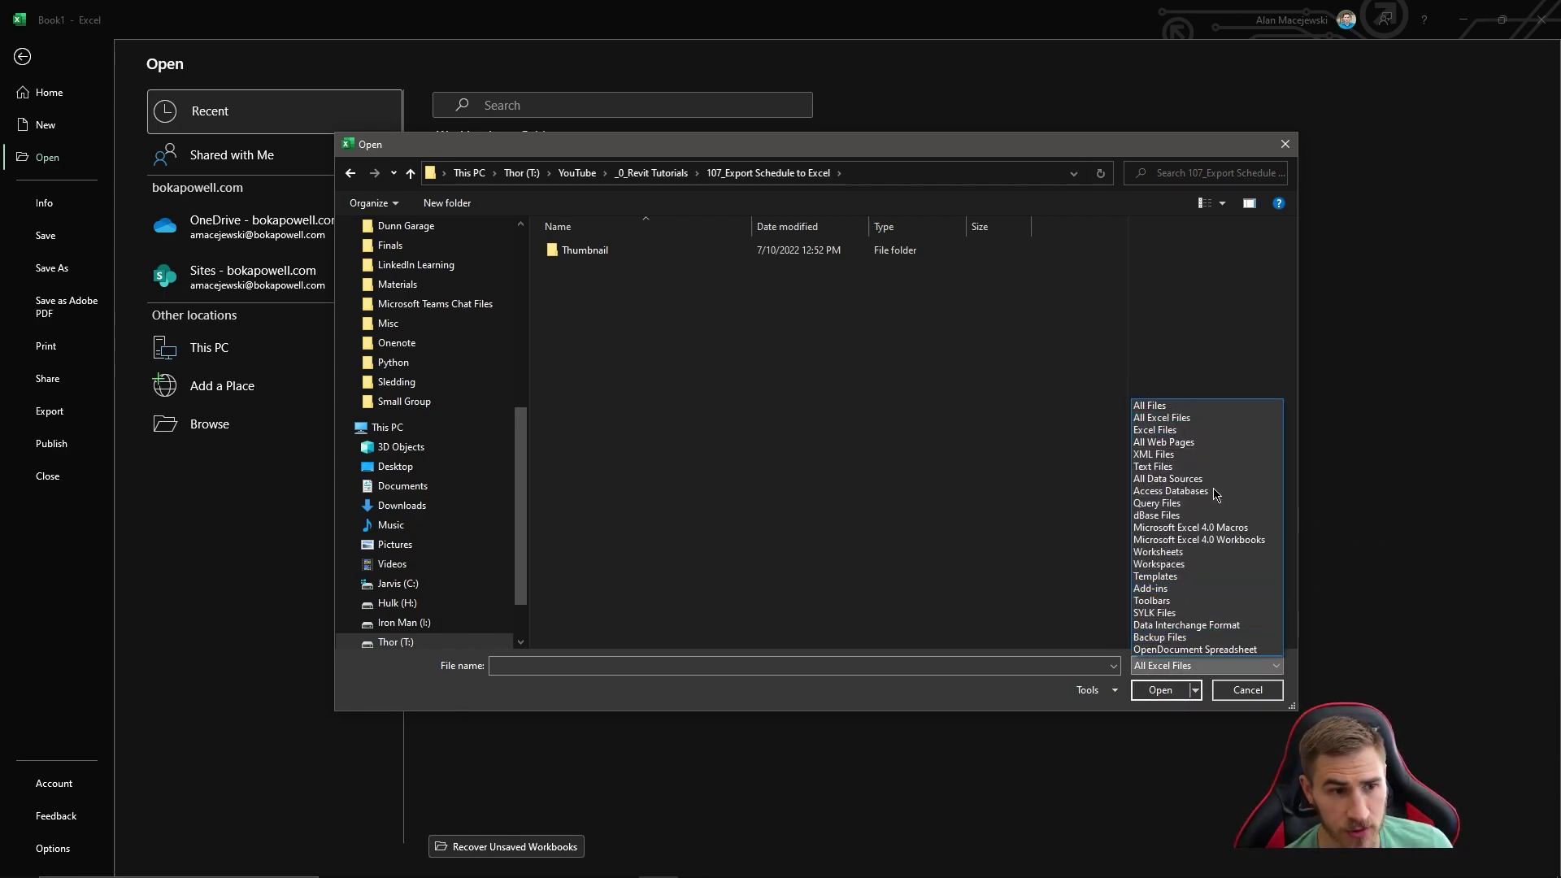
pyautogui.click(1175, 466)
pyautogui.click(594, 269)
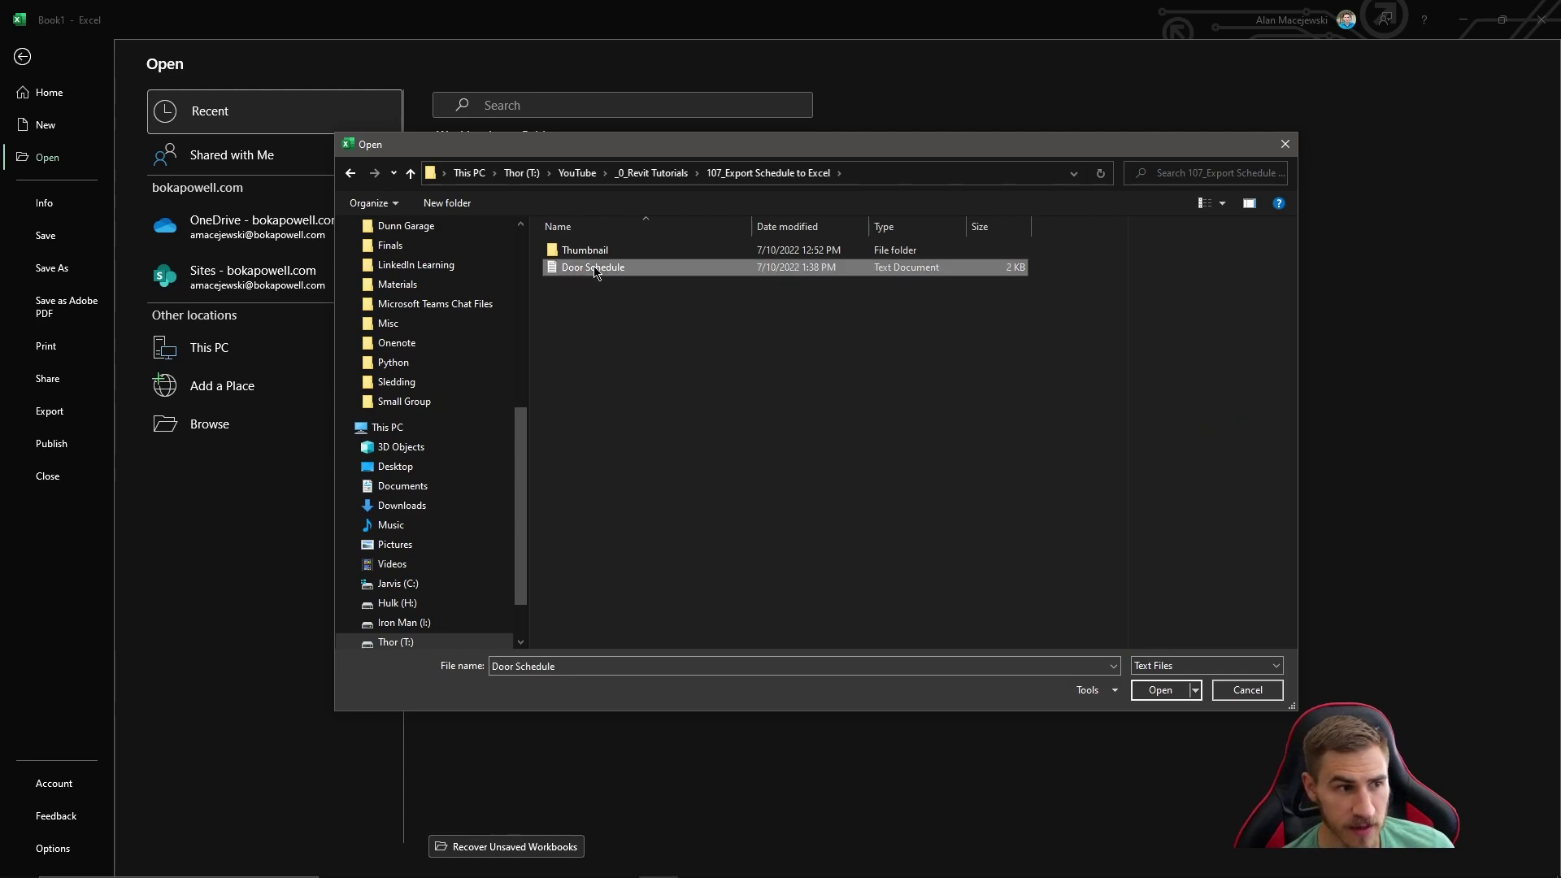
pyautogui.click(1161, 690)
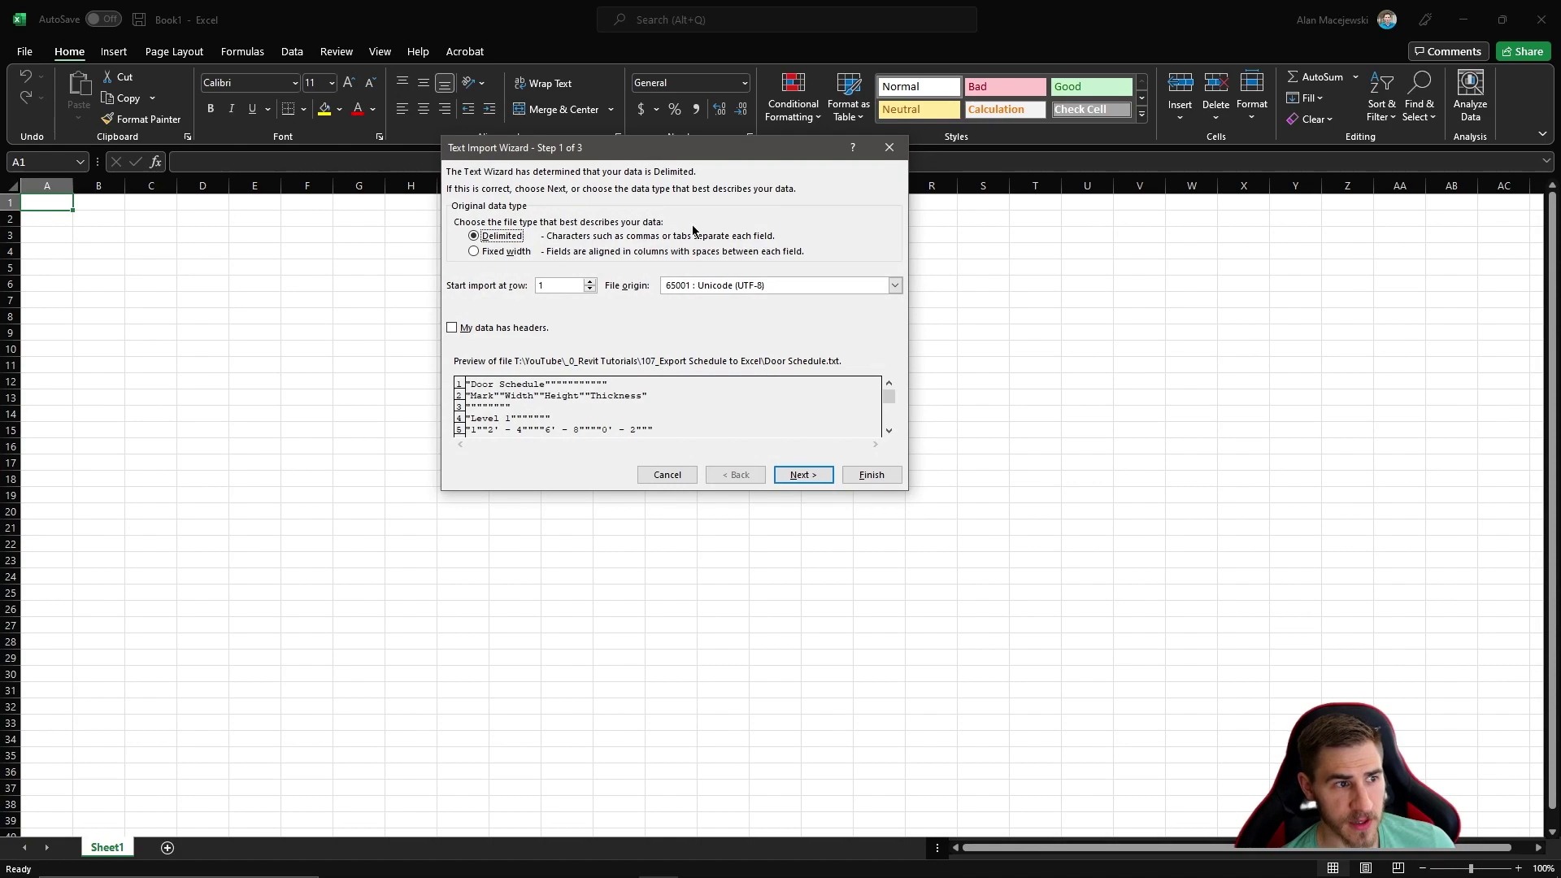
# Step: Mark the imported data as having headers, keep Delimited and 65001 : Unicode (UTF-8), and advance to the delimiter settings
pyautogui.moveTo(661, 153); pyautogui.dragTo(962, 280)
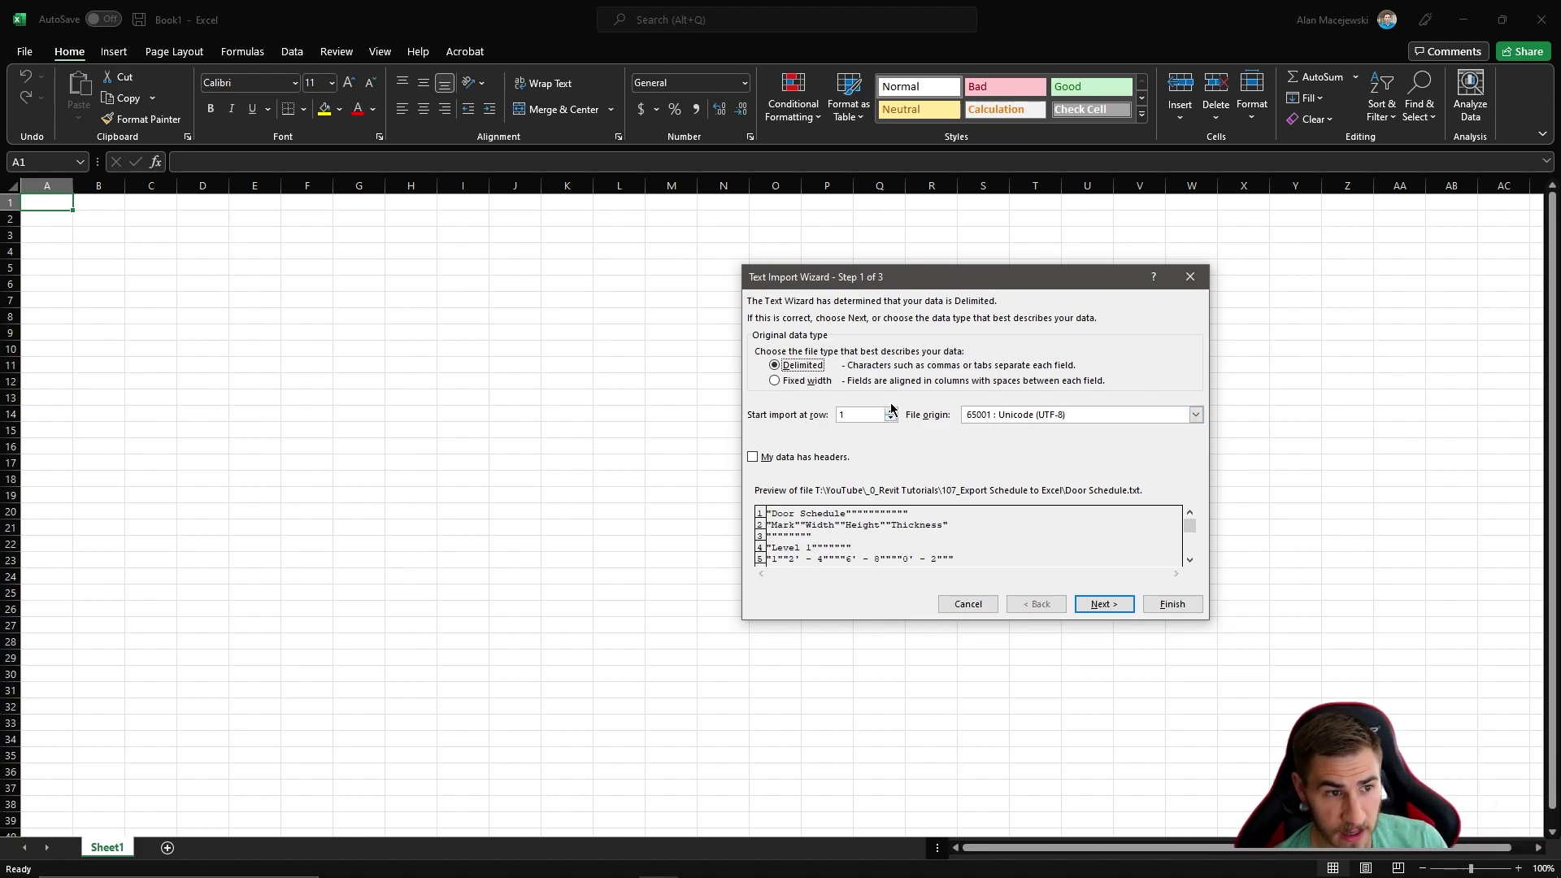
pyautogui.click(976, 414)
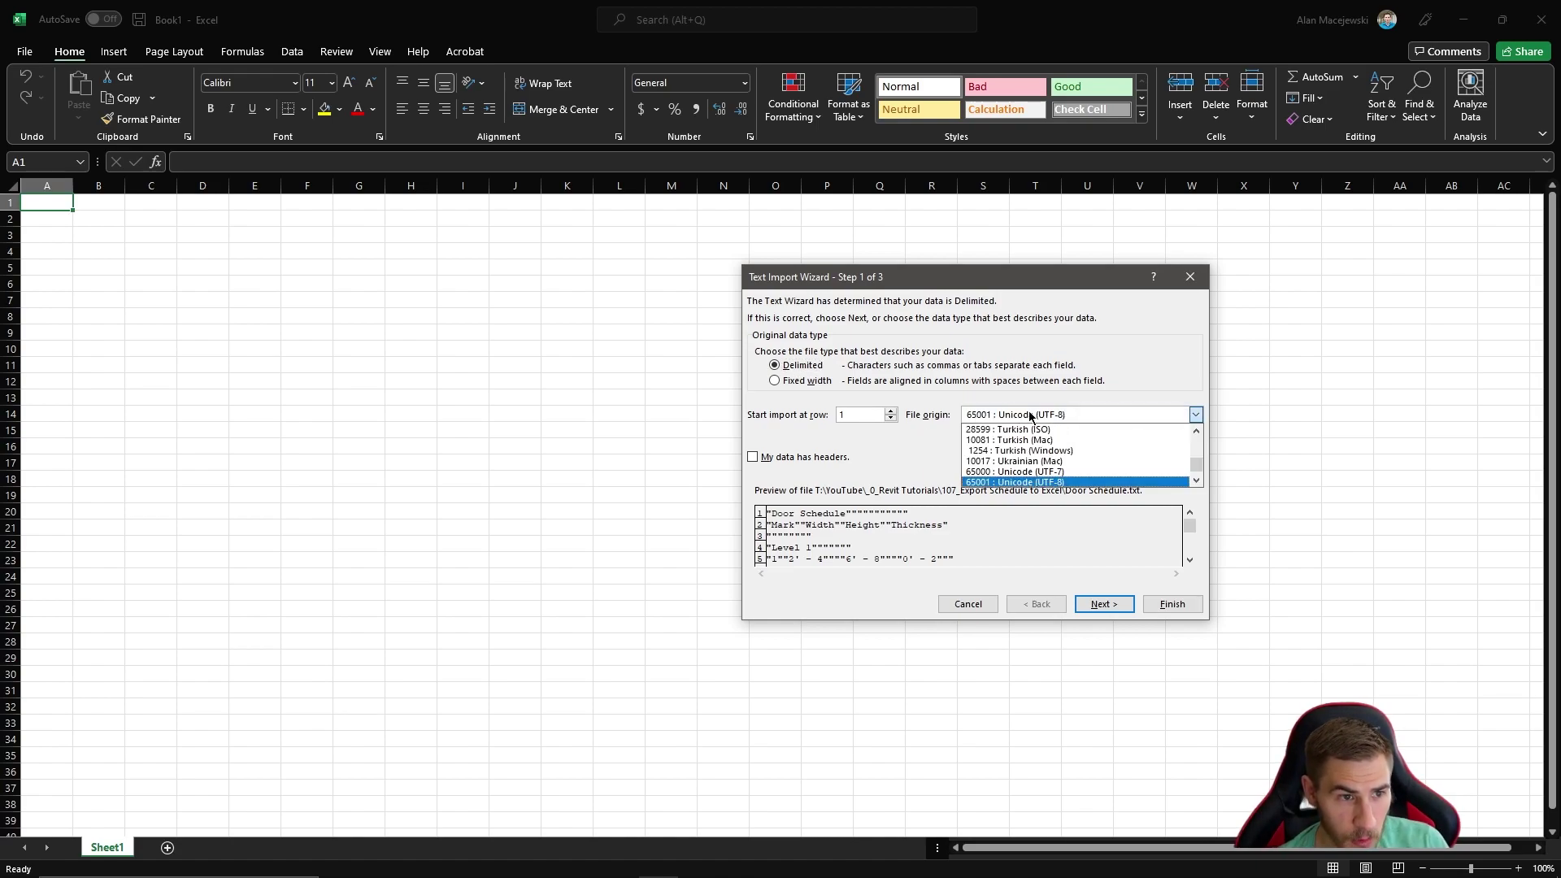
pyautogui.click(1095, 377)
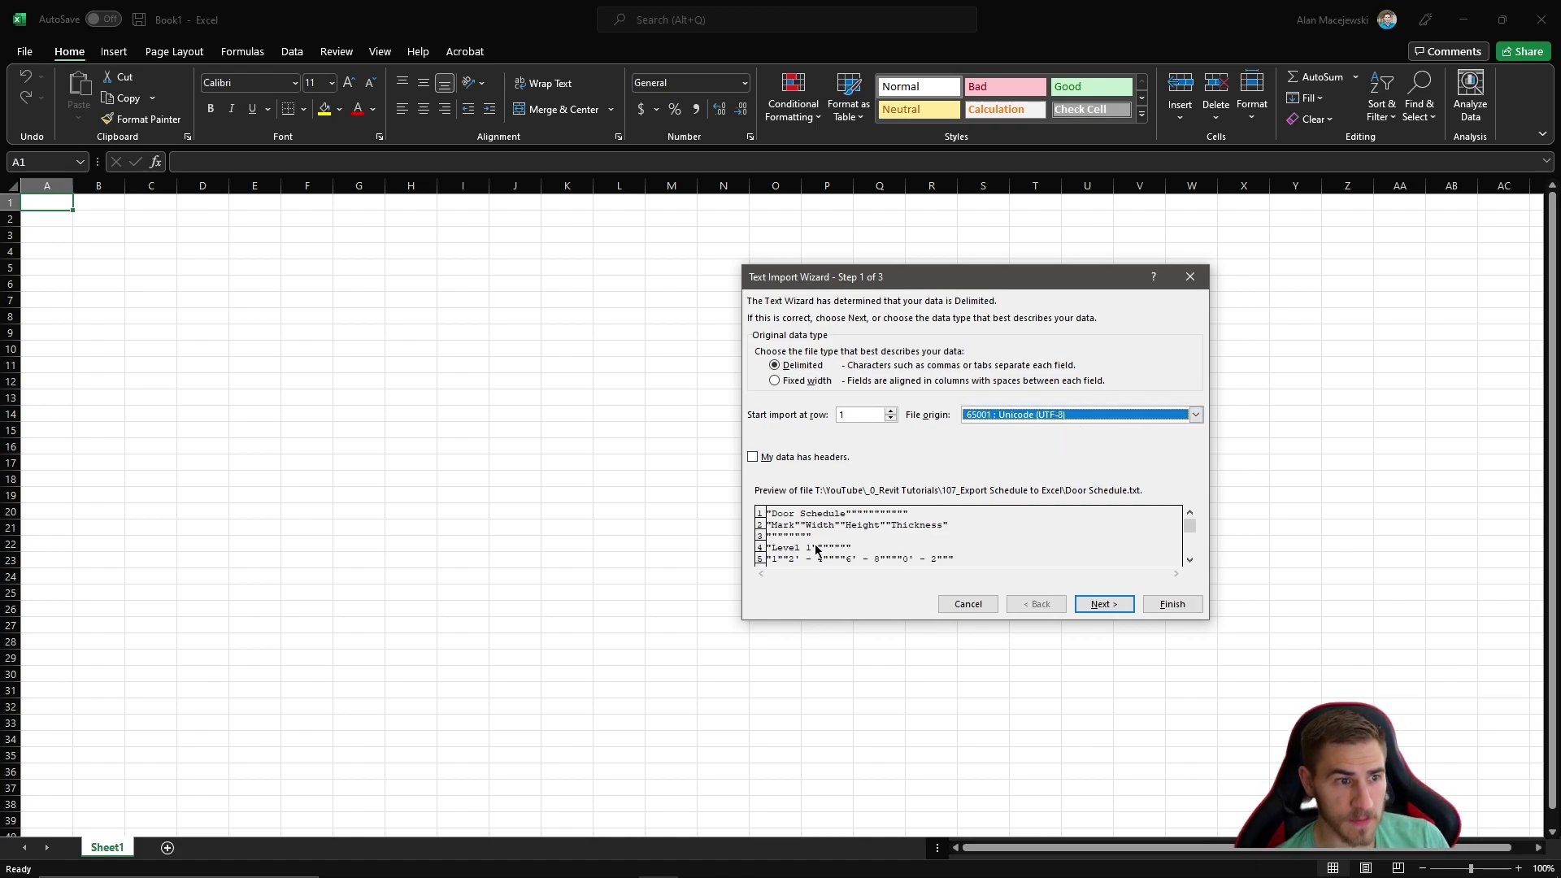
pyautogui.click(753, 458)
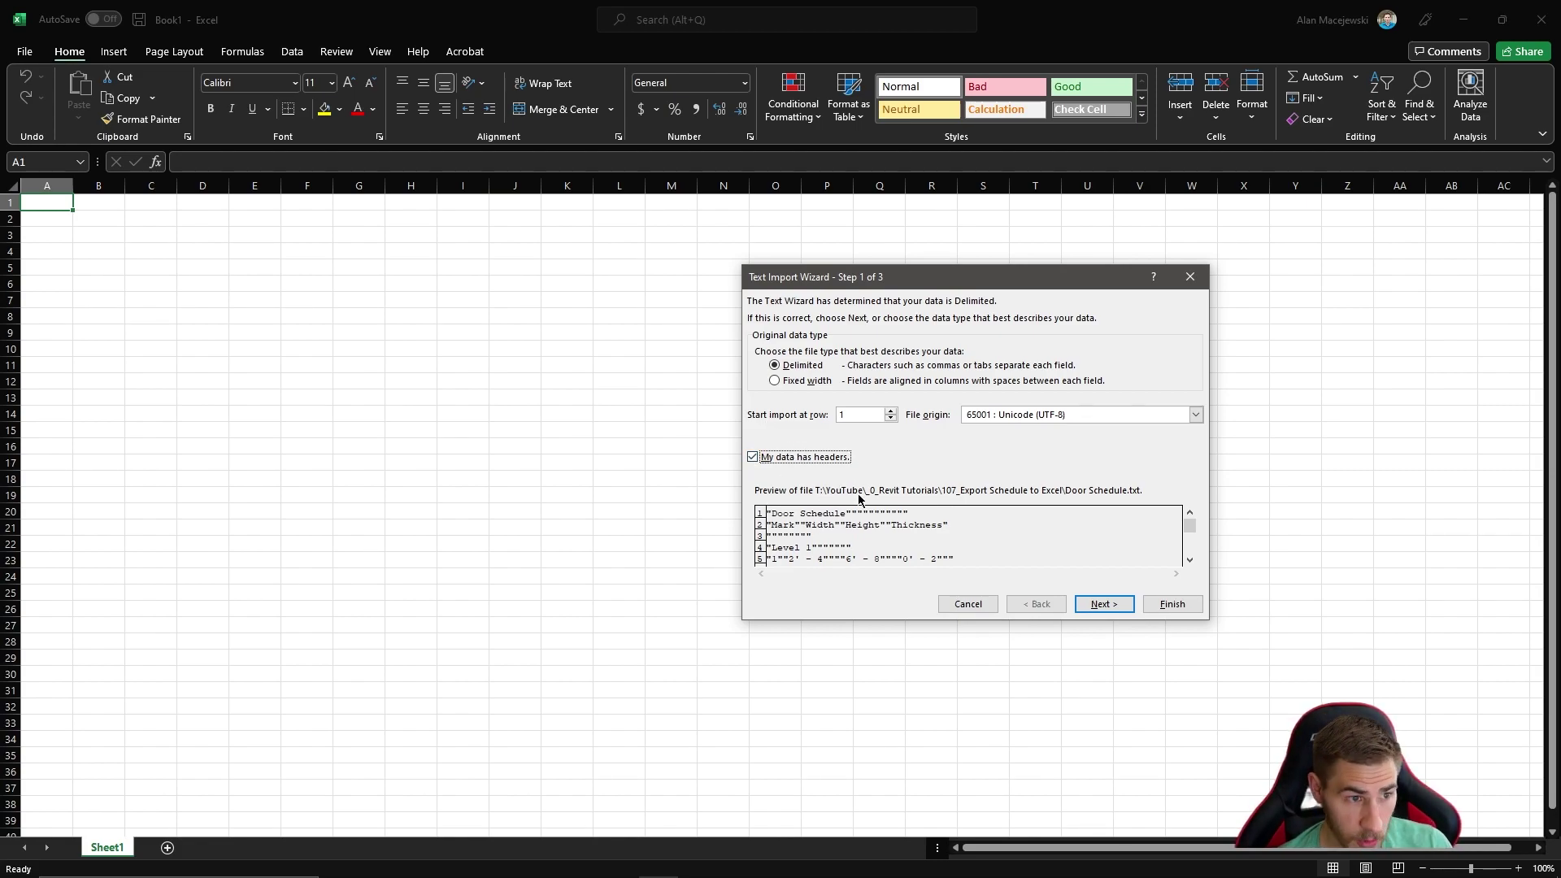
pyautogui.click(1102, 604)
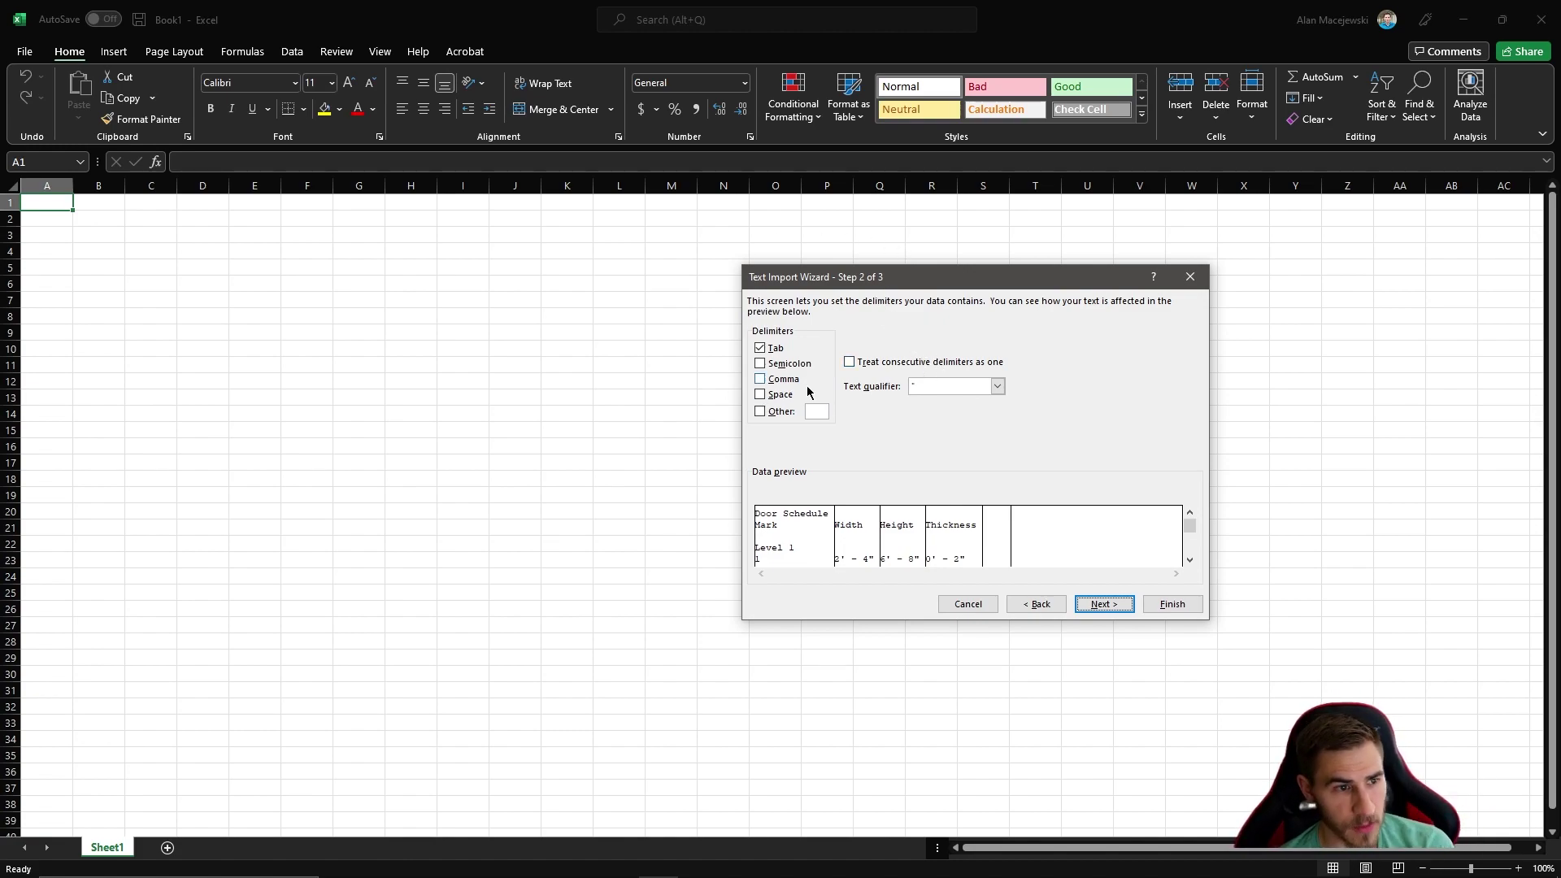
# Step: Examine the data preview to check how the tab delimiter splits the door schedule into columns
pyautogui.click(1190, 561)
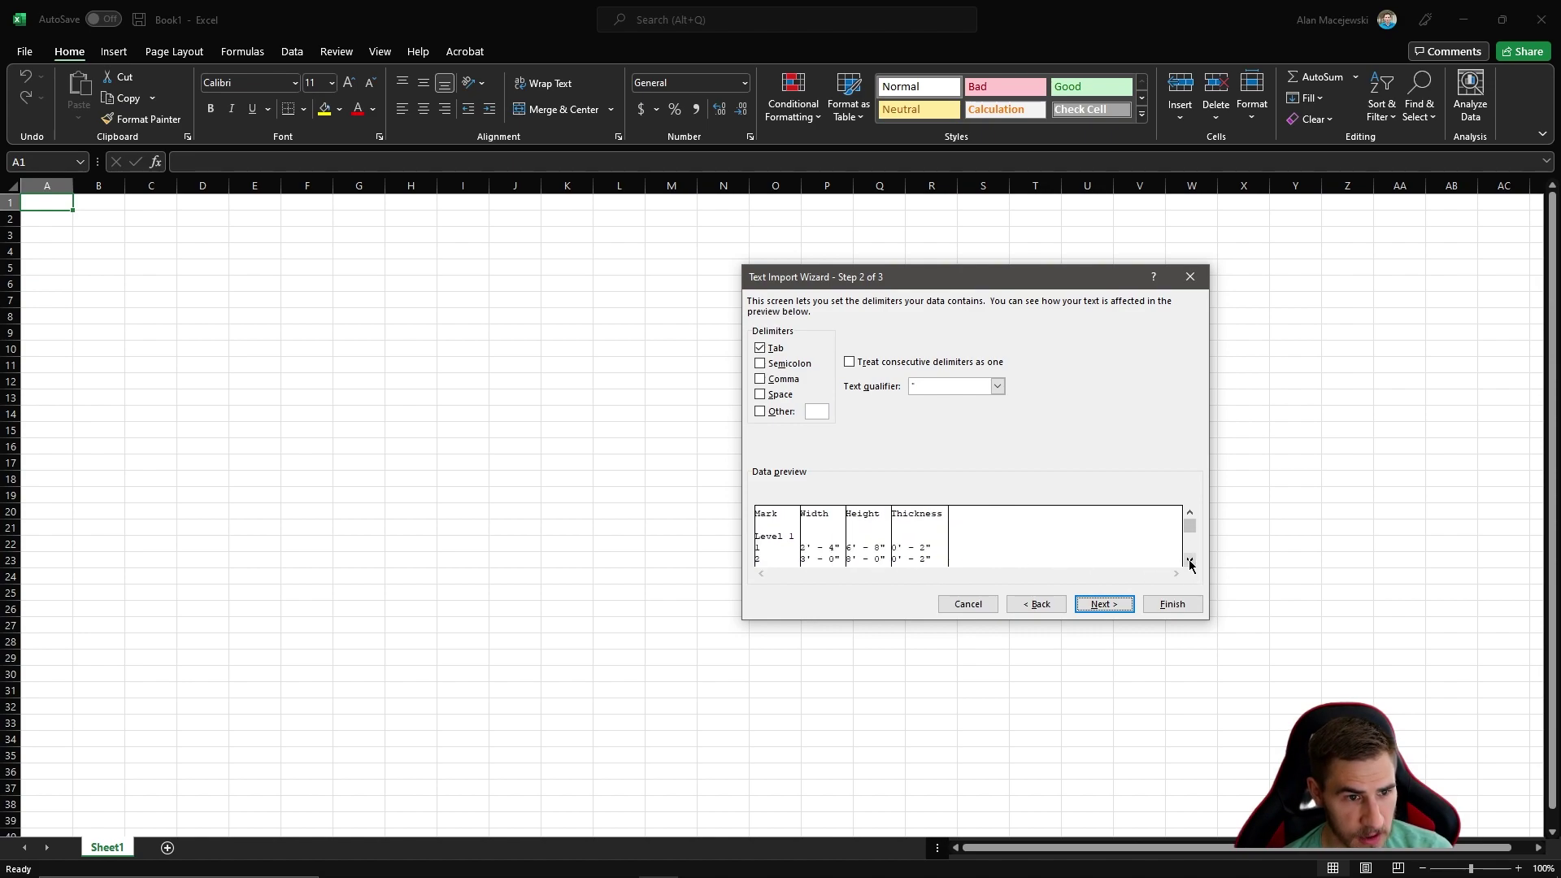
pyautogui.click(1190, 561)
pyautogui.click(1190, 560)
pyautogui.click(1189, 561)
pyautogui.click(1189, 560)
pyautogui.click(1190, 514)
pyautogui.click(1190, 514)
pyautogui.click(1190, 514)
pyautogui.click(1190, 514)
pyautogui.click(1191, 514)
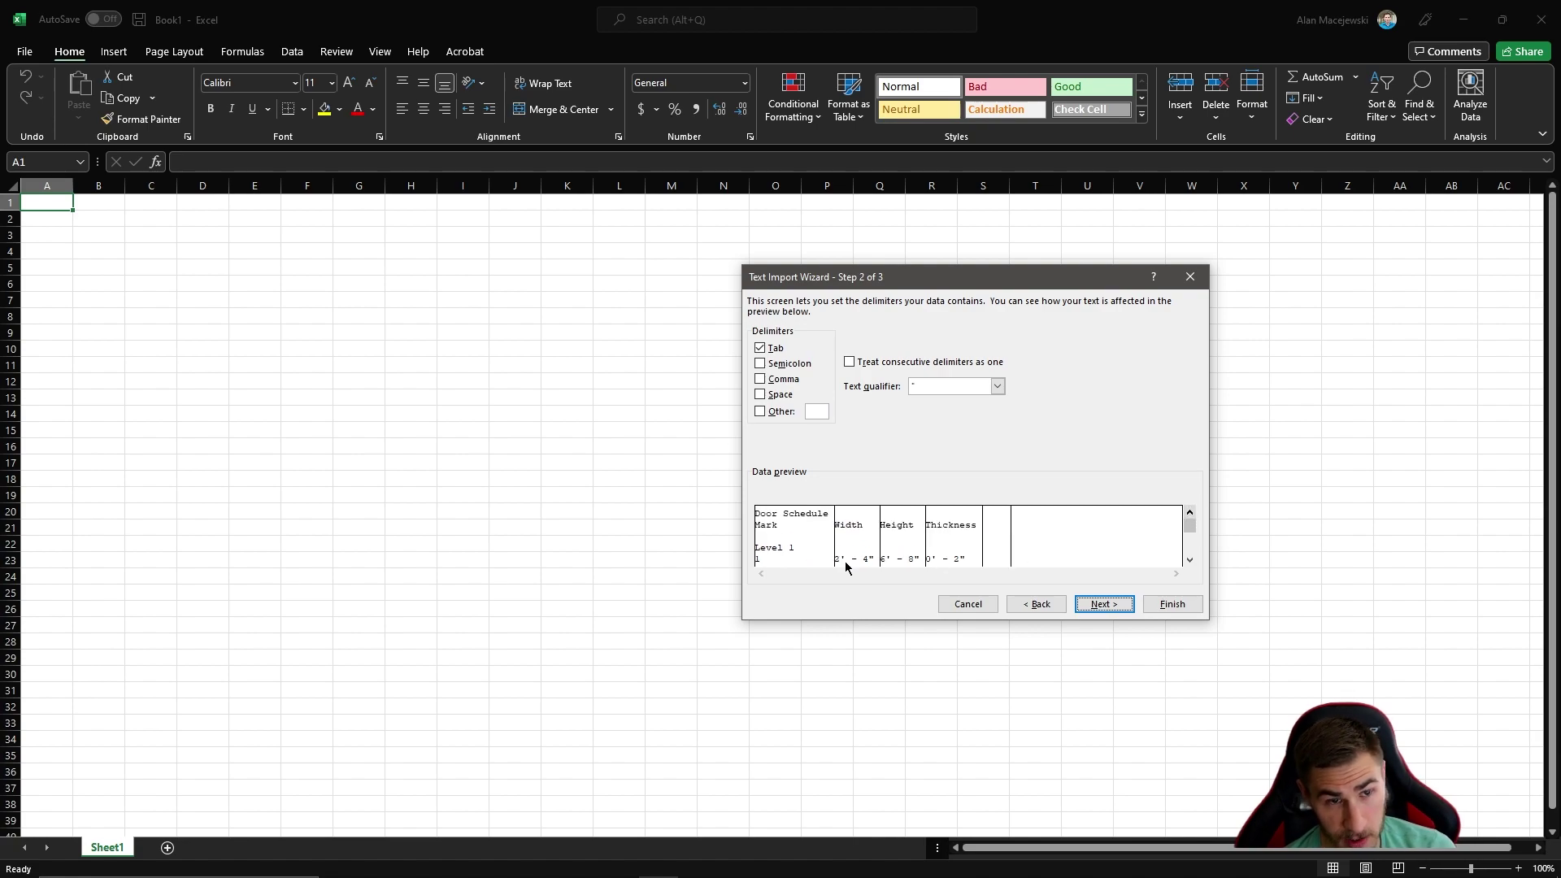
# Step: Try the Comma, Space and Other delimiters in turn, leaving only Tab selected
pyautogui.click(761, 380)
pyautogui.click(762, 380)
pyautogui.click(759, 394)
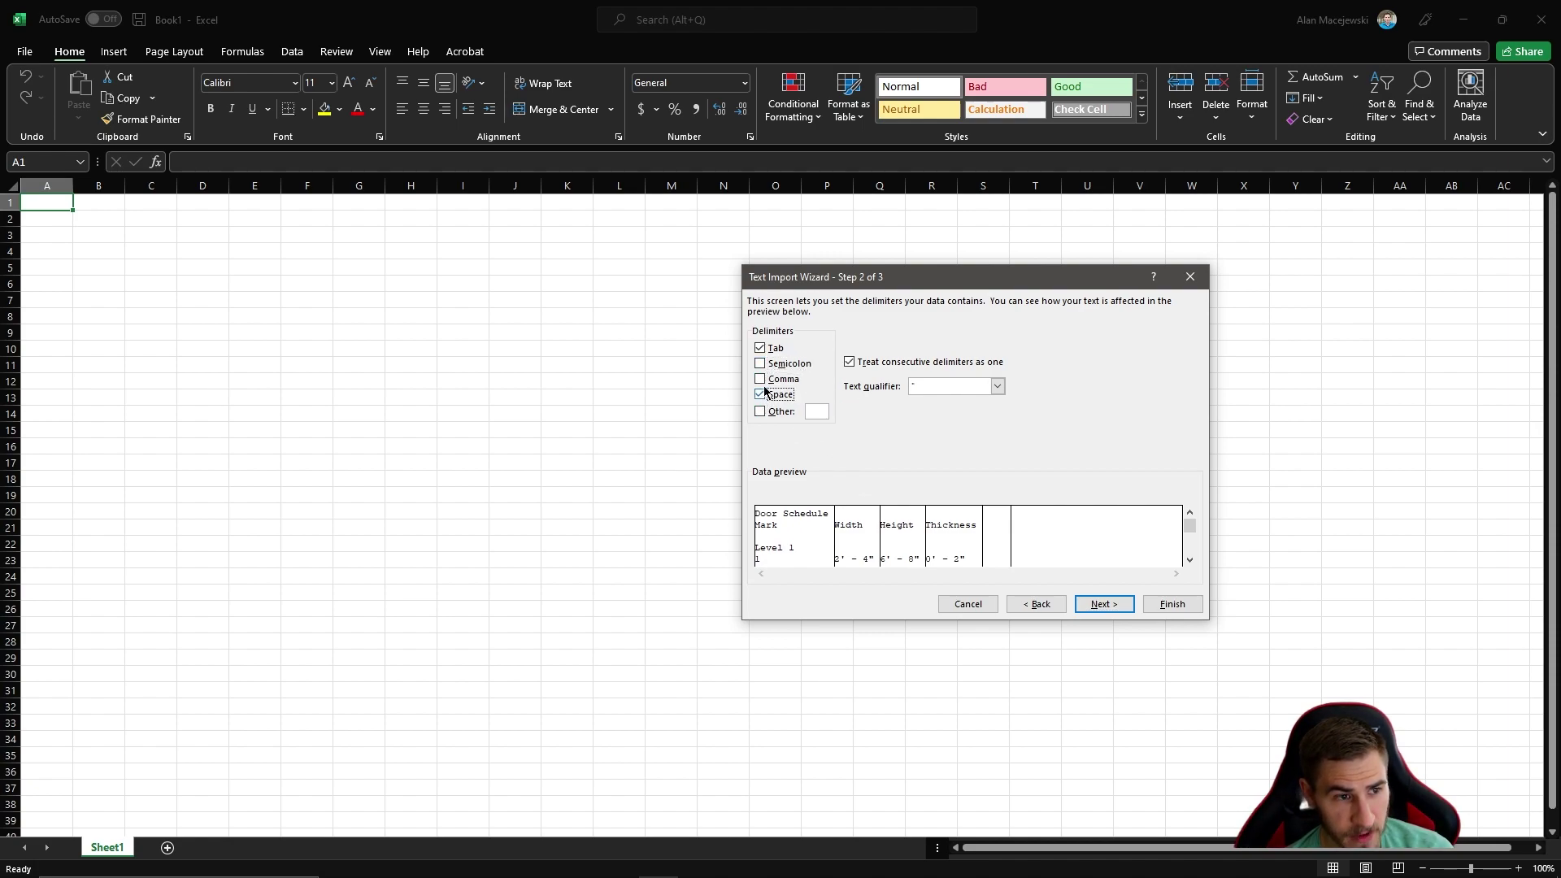
pyautogui.click(759, 394)
pyautogui.click(759, 411)
pyautogui.click(760, 412)
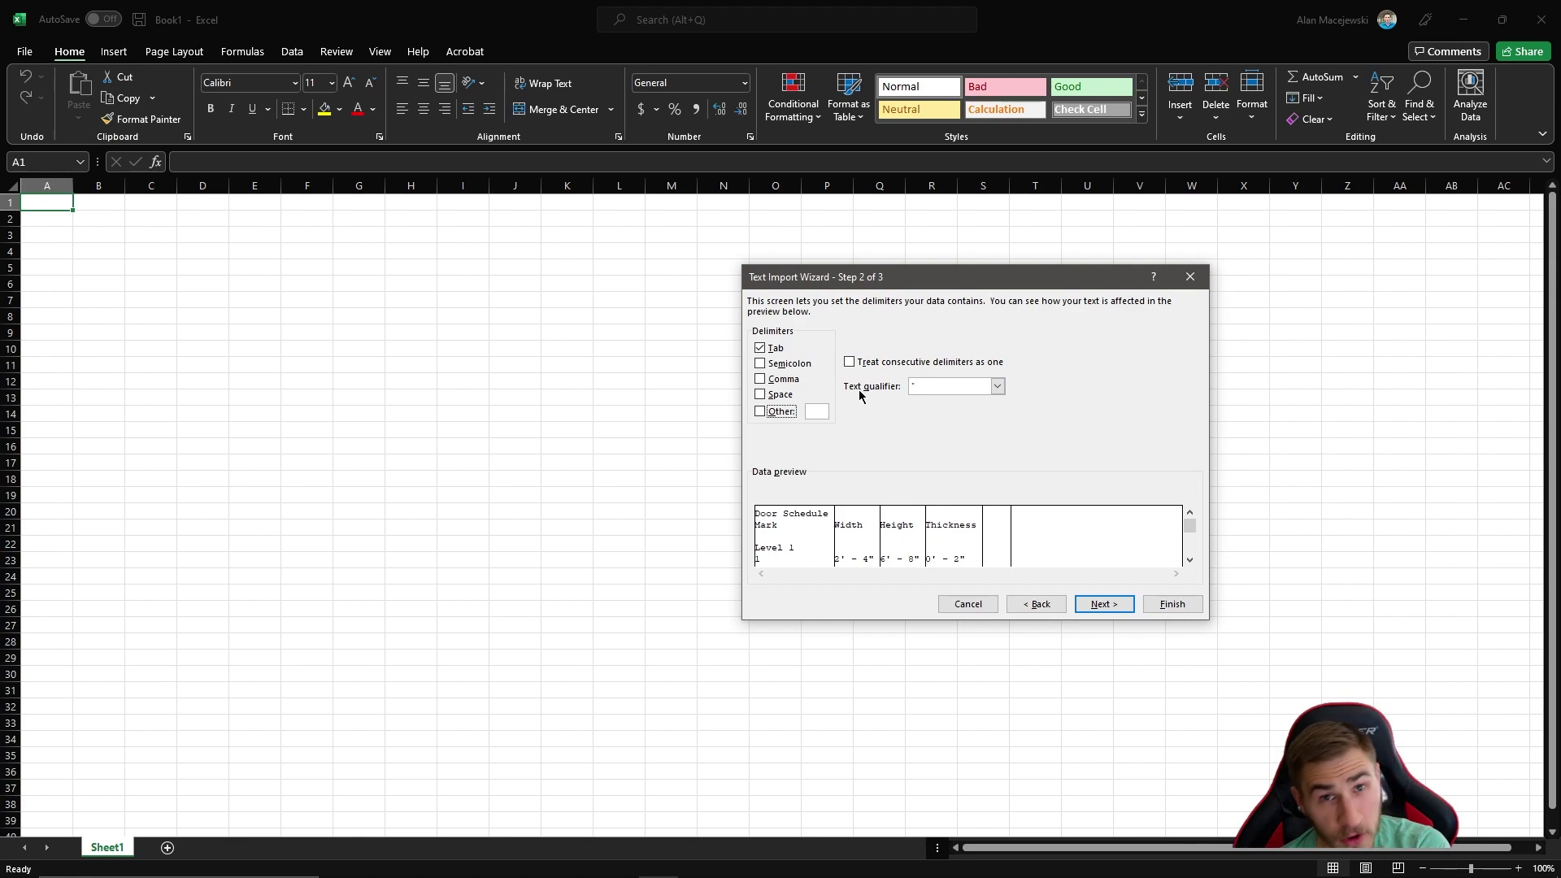
# Step: Try the single quote as the text qualifier and check its effect on the door schedule in the data preview
pyautogui.click(997, 386)
pyautogui.click(935, 417)
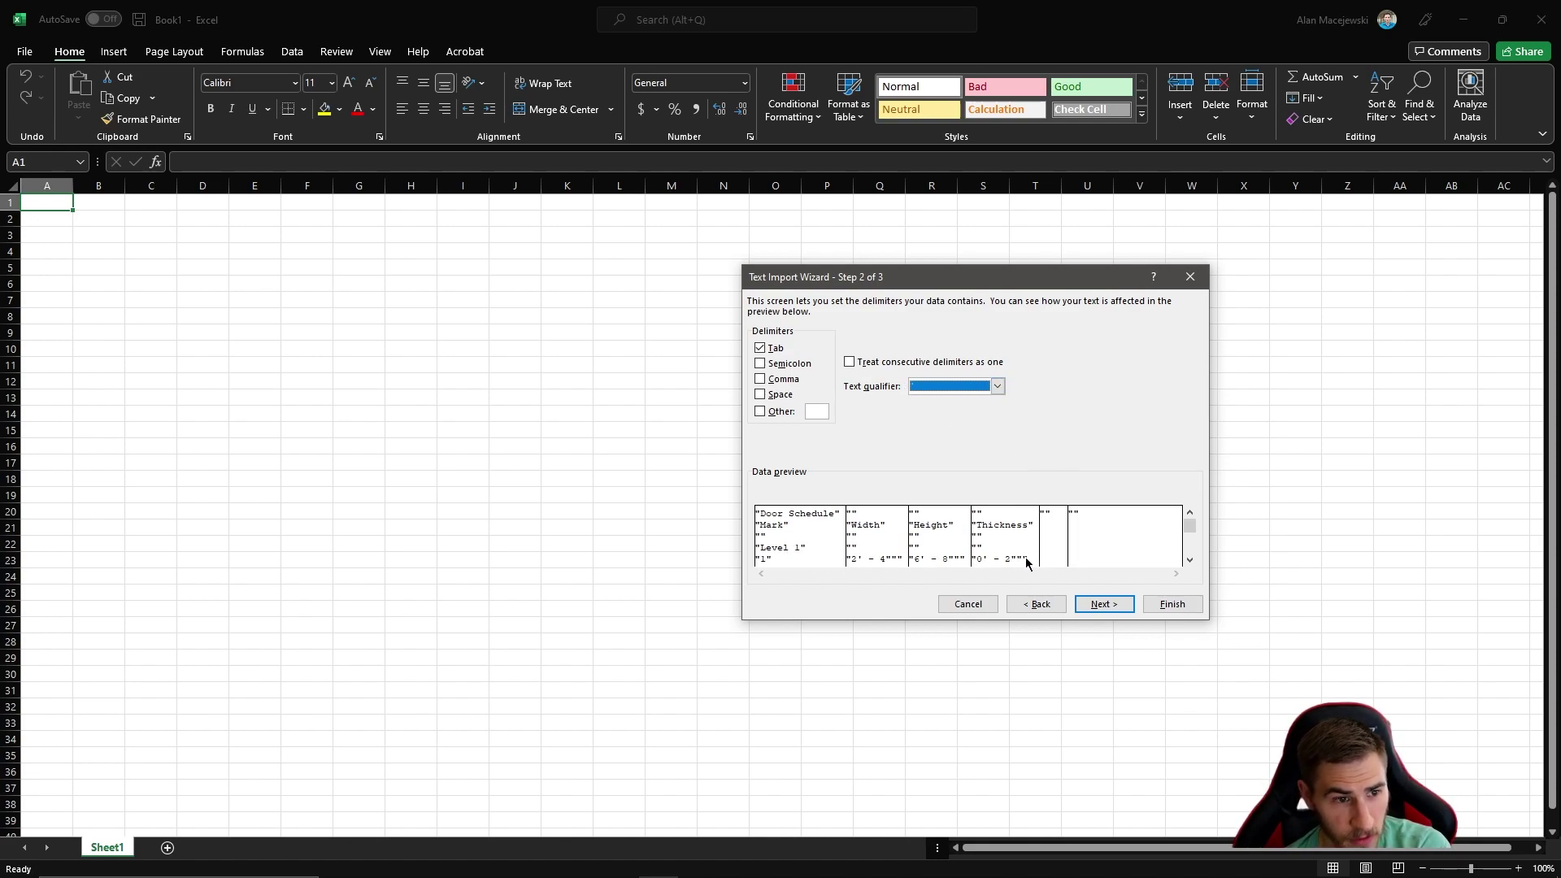
pyautogui.click(1190, 559)
pyautogui.click(1190, 560)
pyautogui.click(1189, 513)
pyautogui.click(1190, 512)
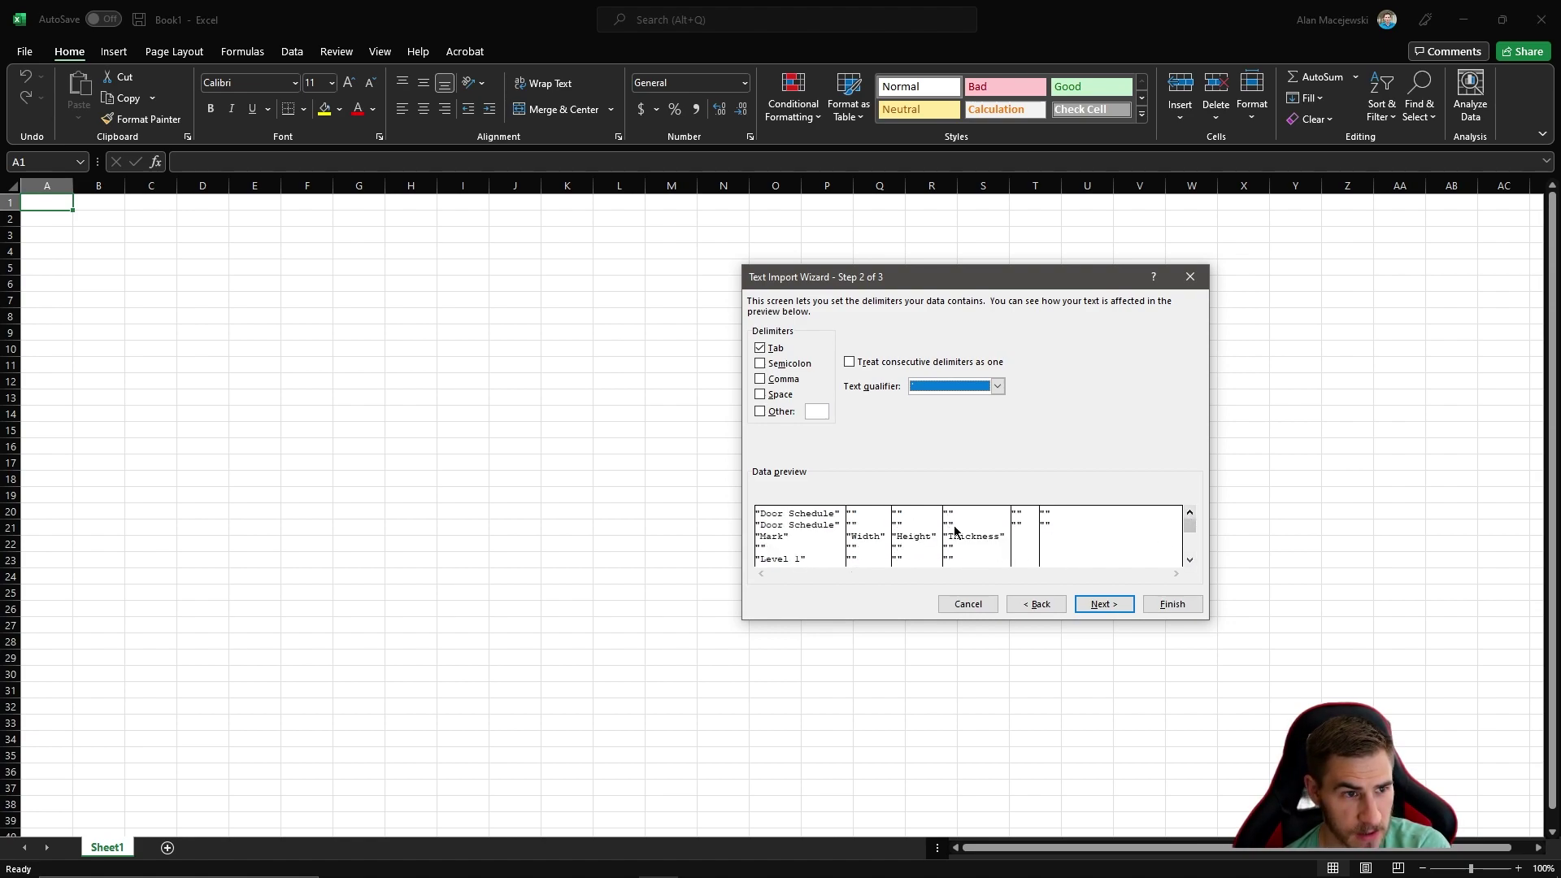
pyautogui.click(1190, 514)
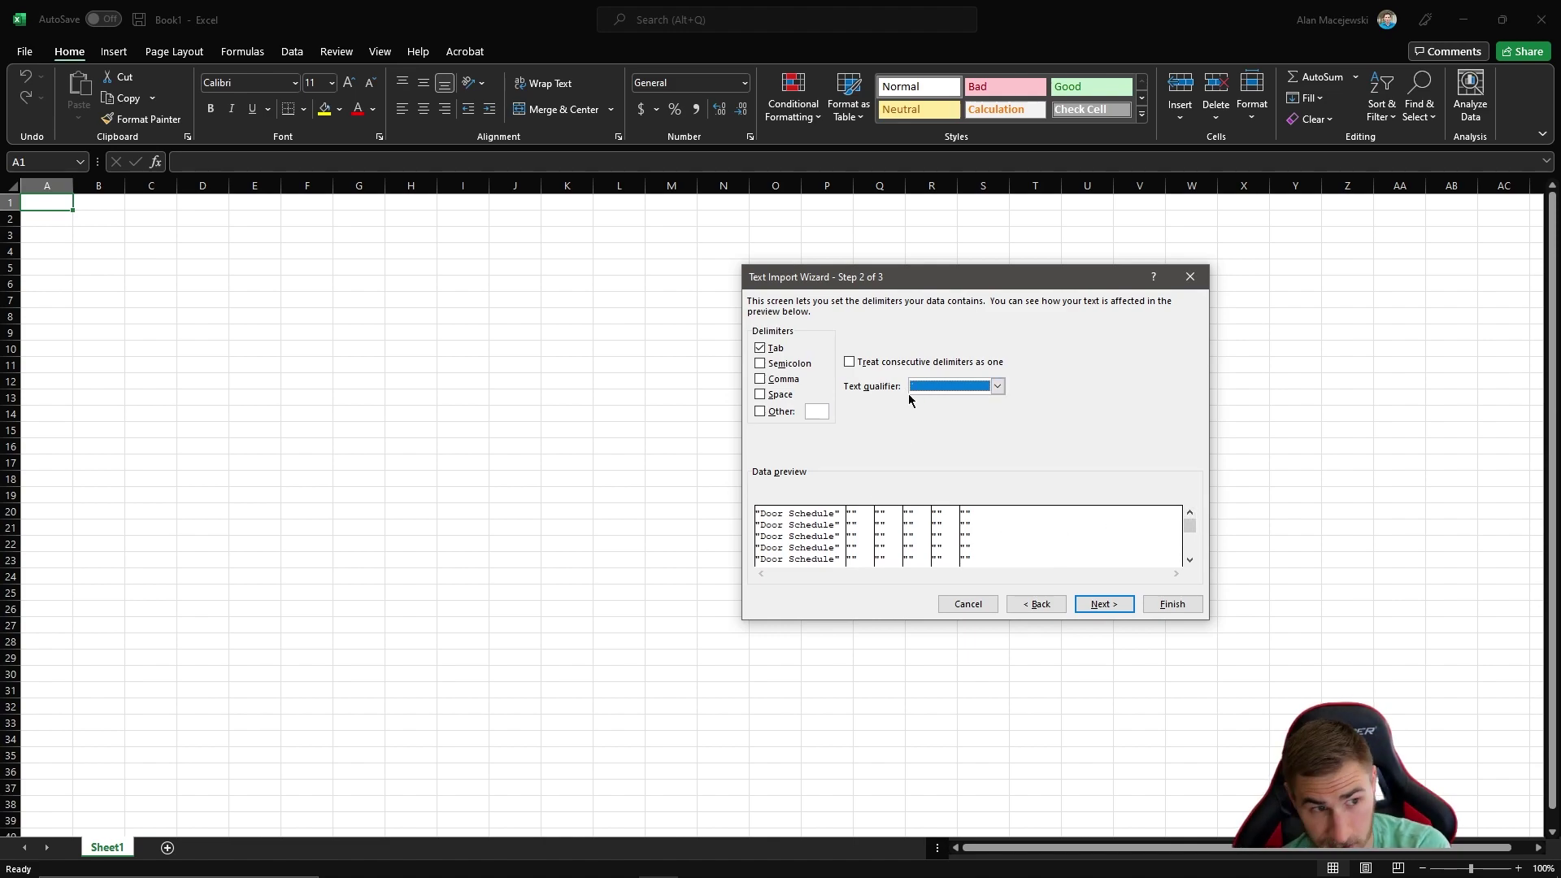
# Step: Try (none) as the text qualifier and check the data preview again
pyautogui.click(992, 387)
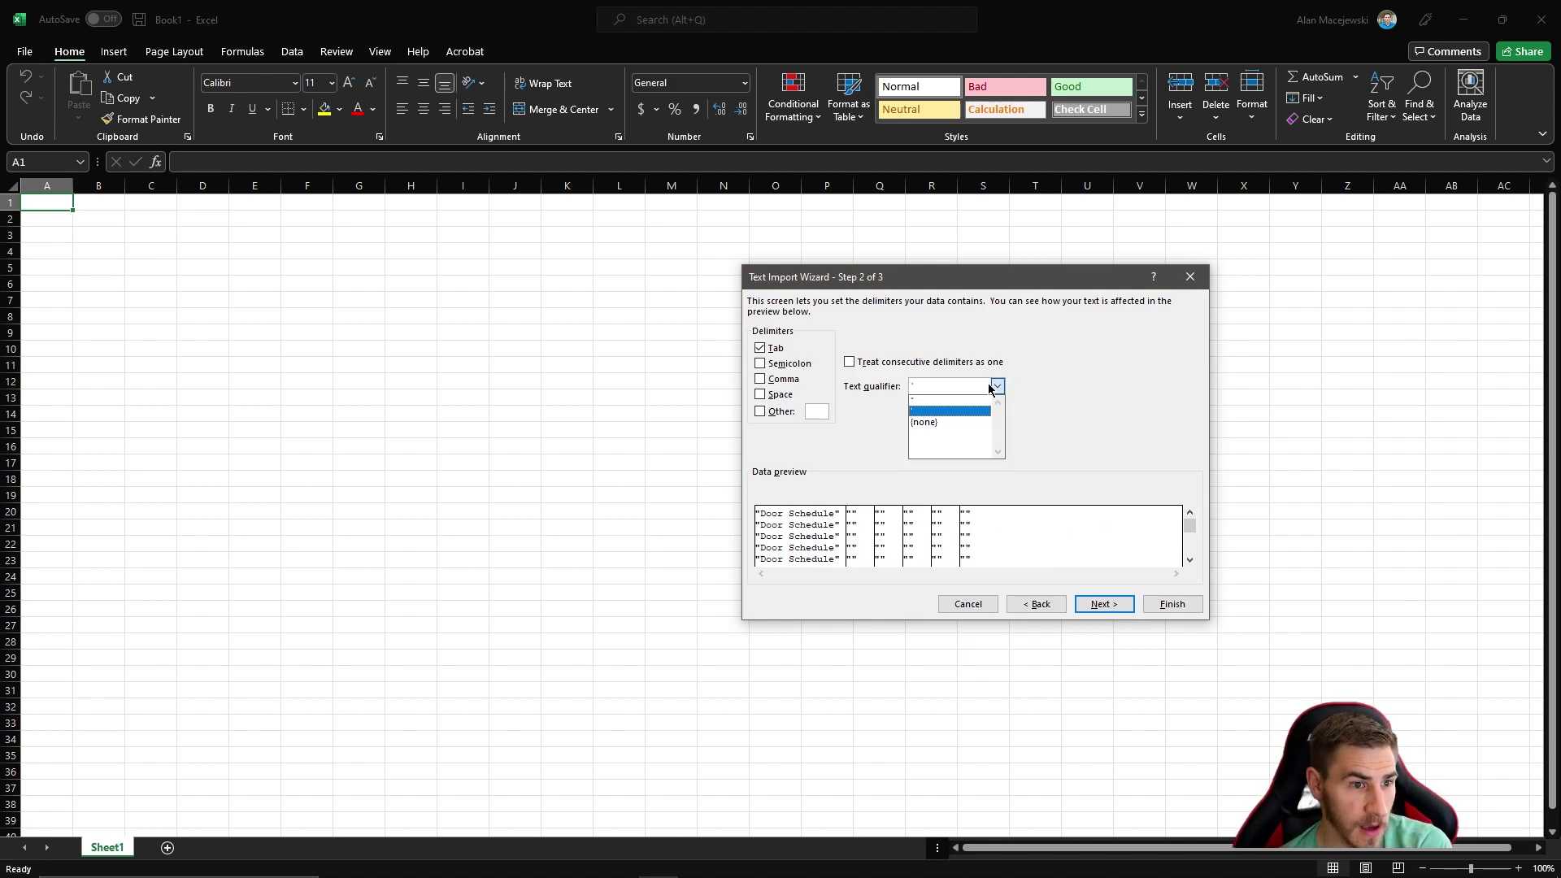
pyautogui.click(925, 423)
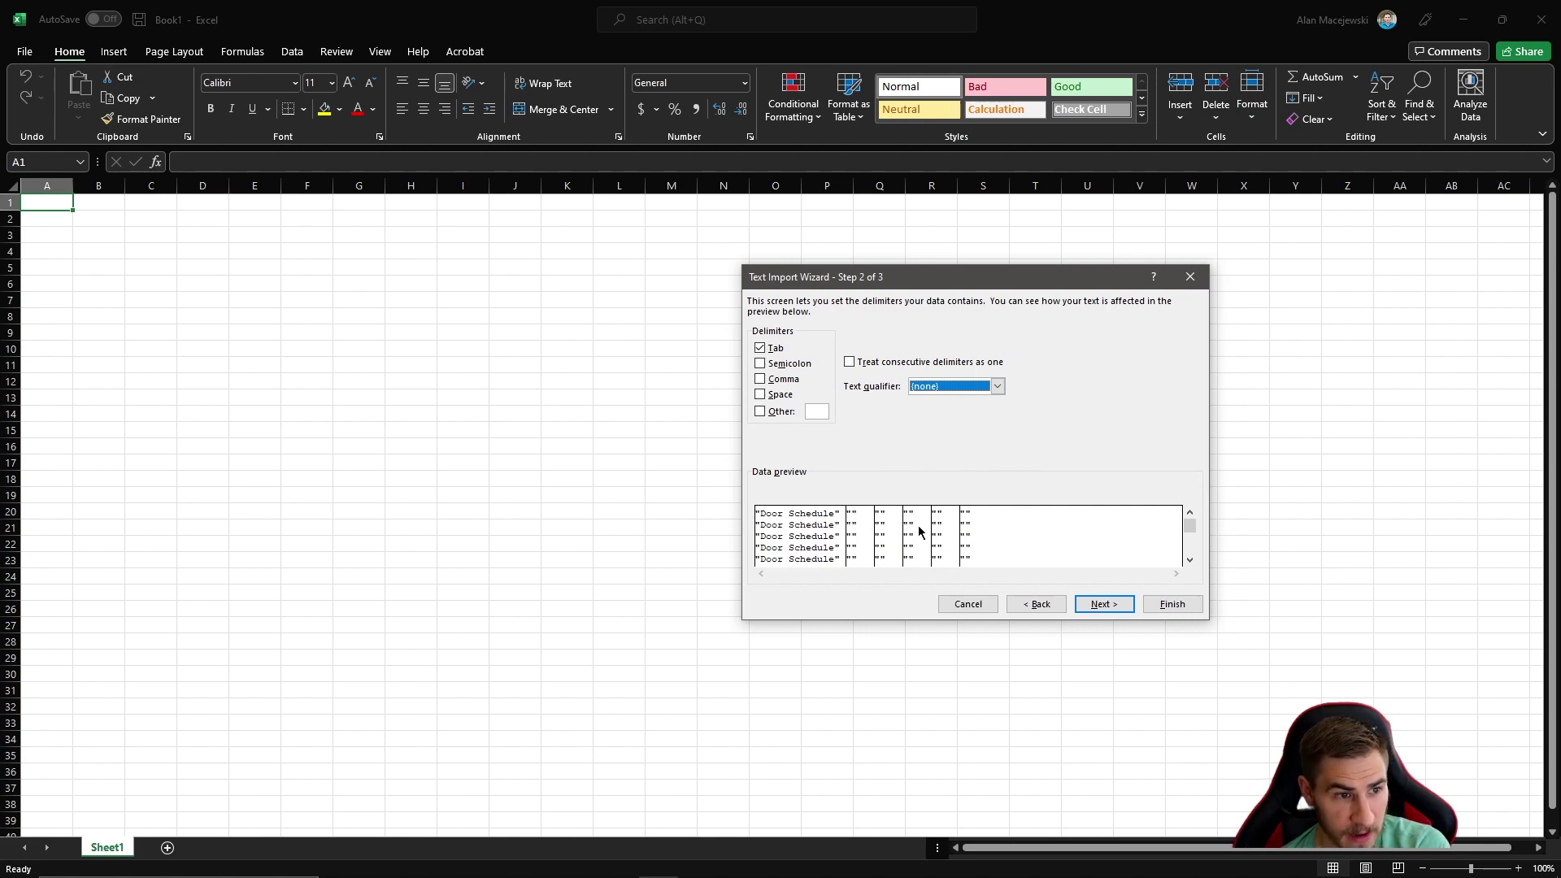
pyautogui.click(1190, 559)
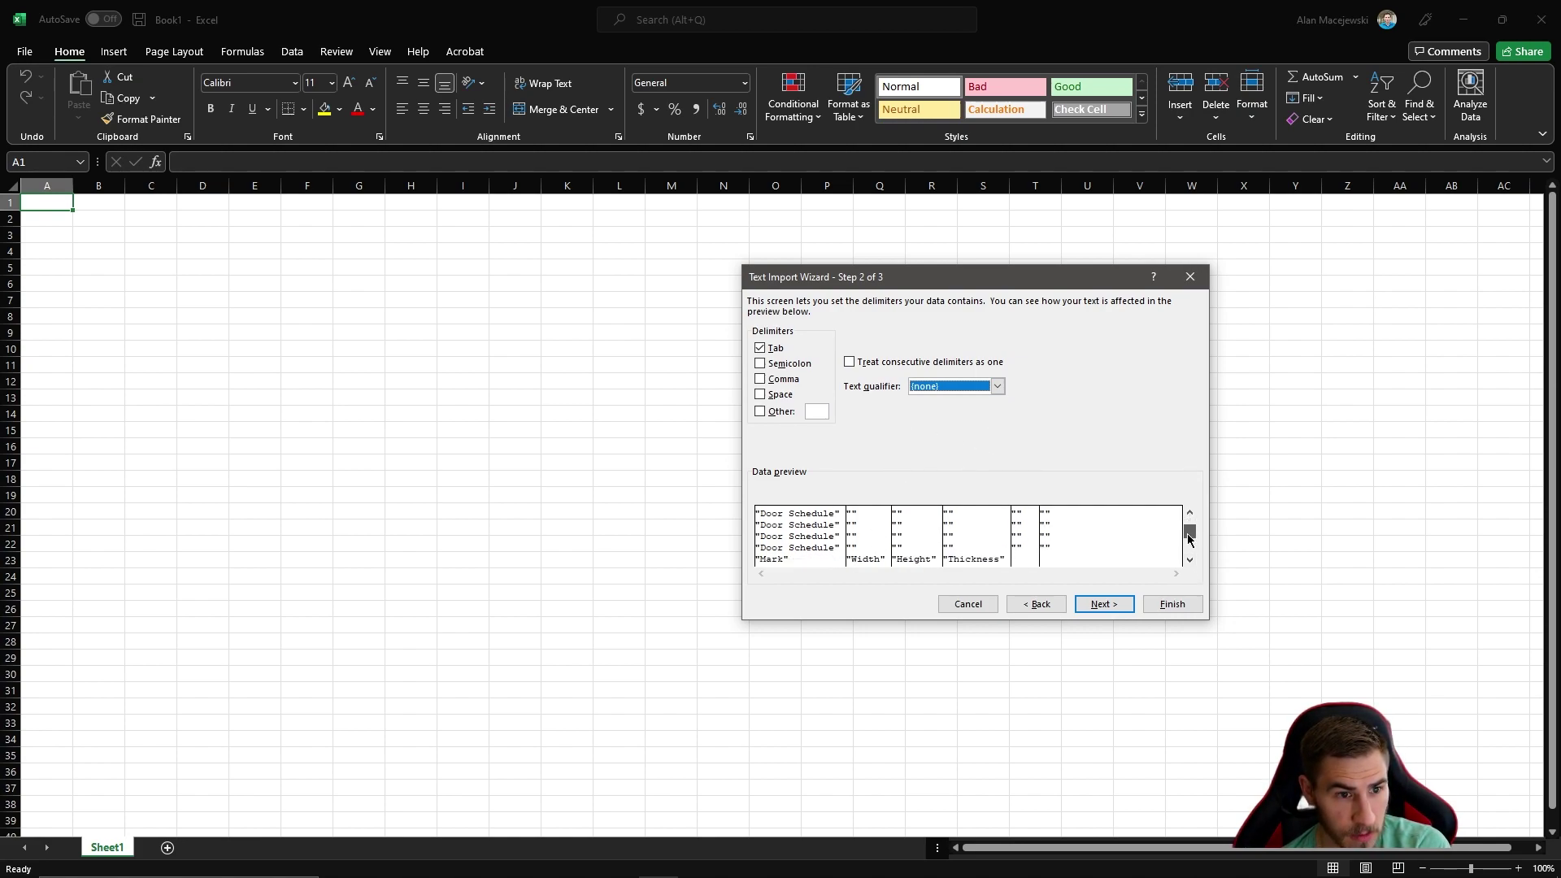
pyautogui.moveTo(1192, 540); pyautogui.dragTo(1178, 488)
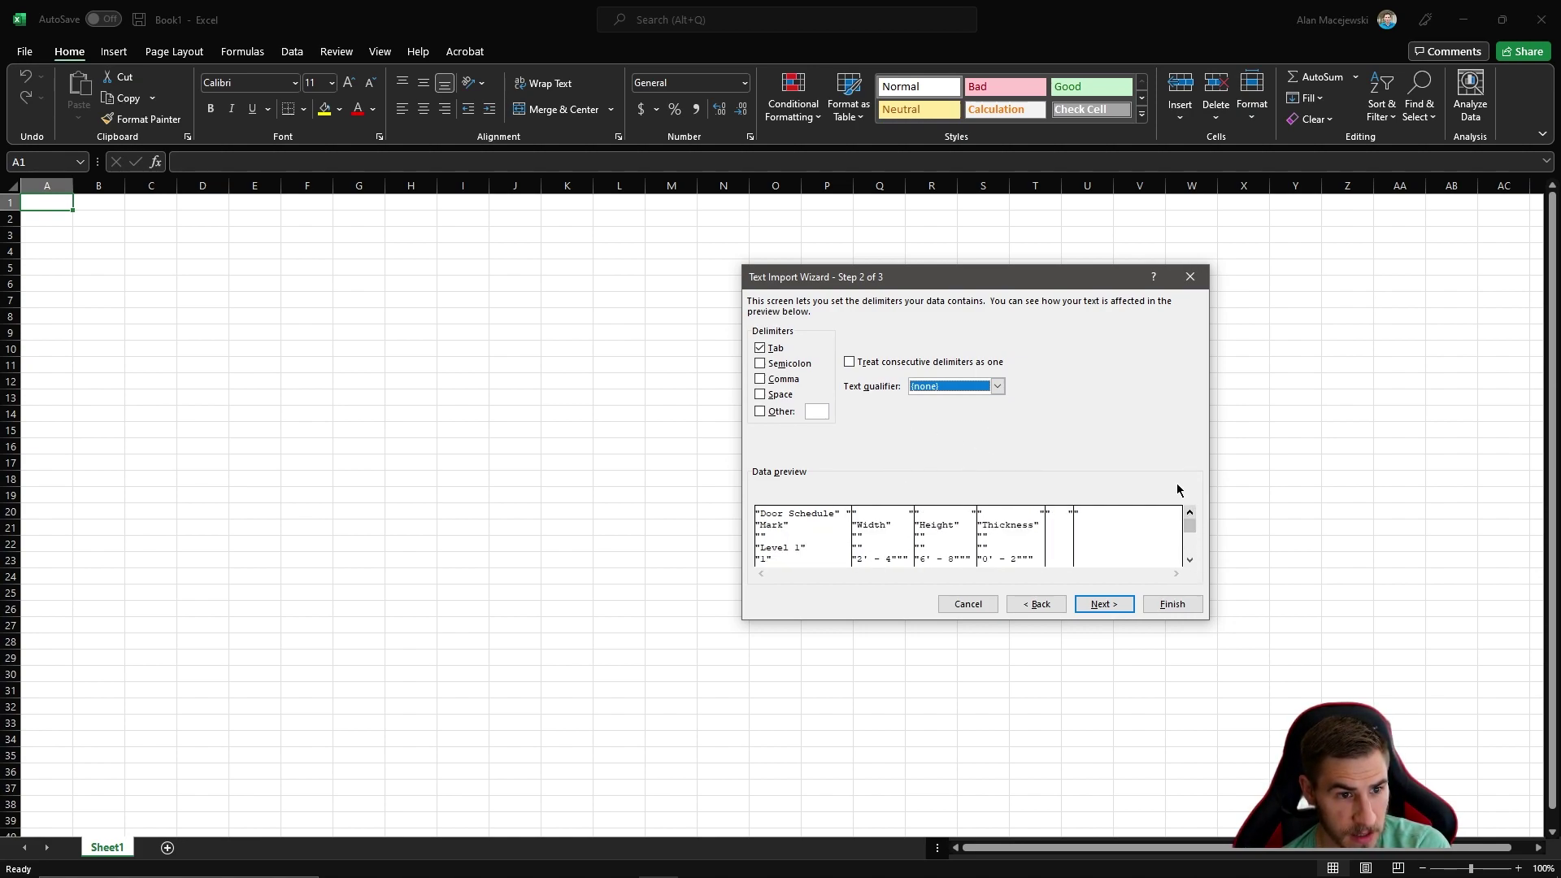
# Step: Set the text qualifier back to the double quote, check the preview, and advance to the column data format settings
pyautogui.click(999, 389)
pyautogui.click(933, 399)
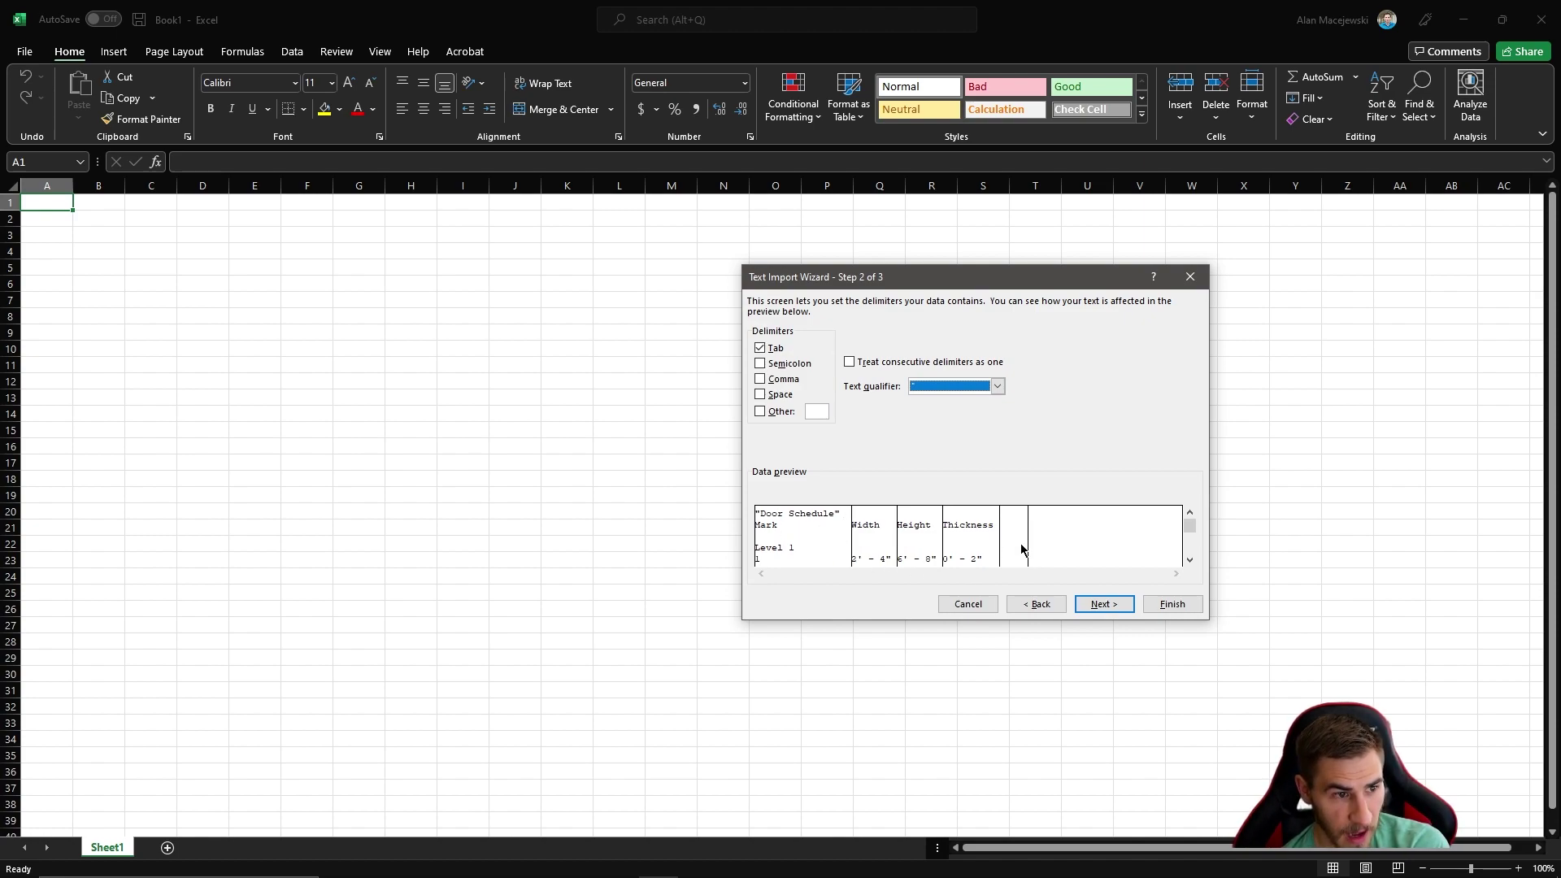
pyautogui.click(1190, 559)
pyautogui.click(1190, 560)
pyautogui.click(1190, 512)
pyautogui.click(1190, 512)
pyautogui.click(1122, 603)
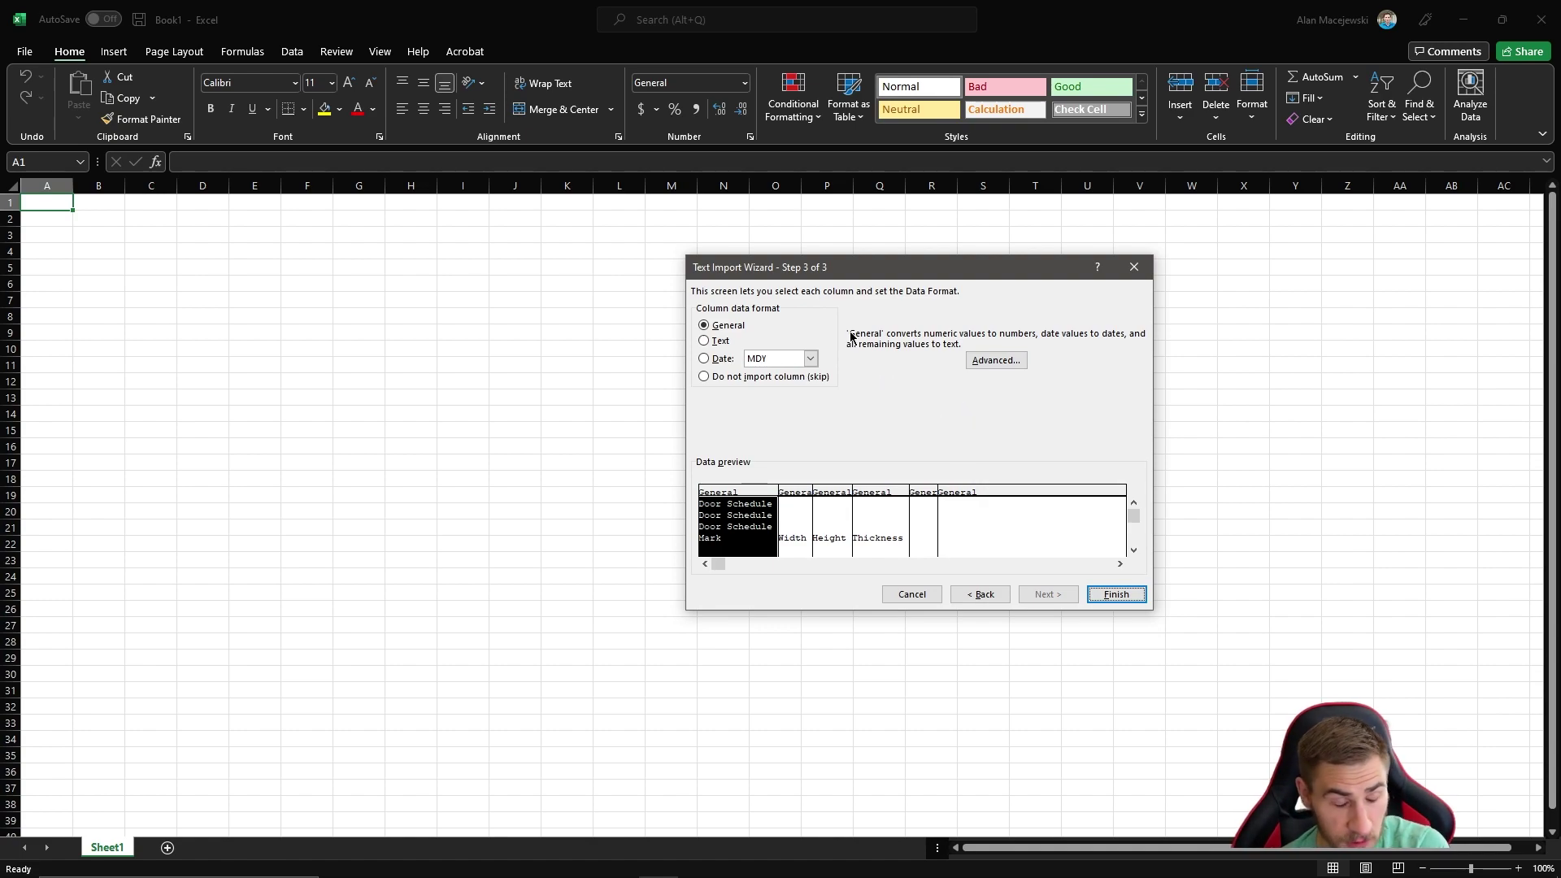
# Step: Try the Text and Date column formats, return to General, and finish importing the door schedule
pyautogui.click(705, 342)
pyautogui.click(706, 360)
pyautogui.click(705, 378)
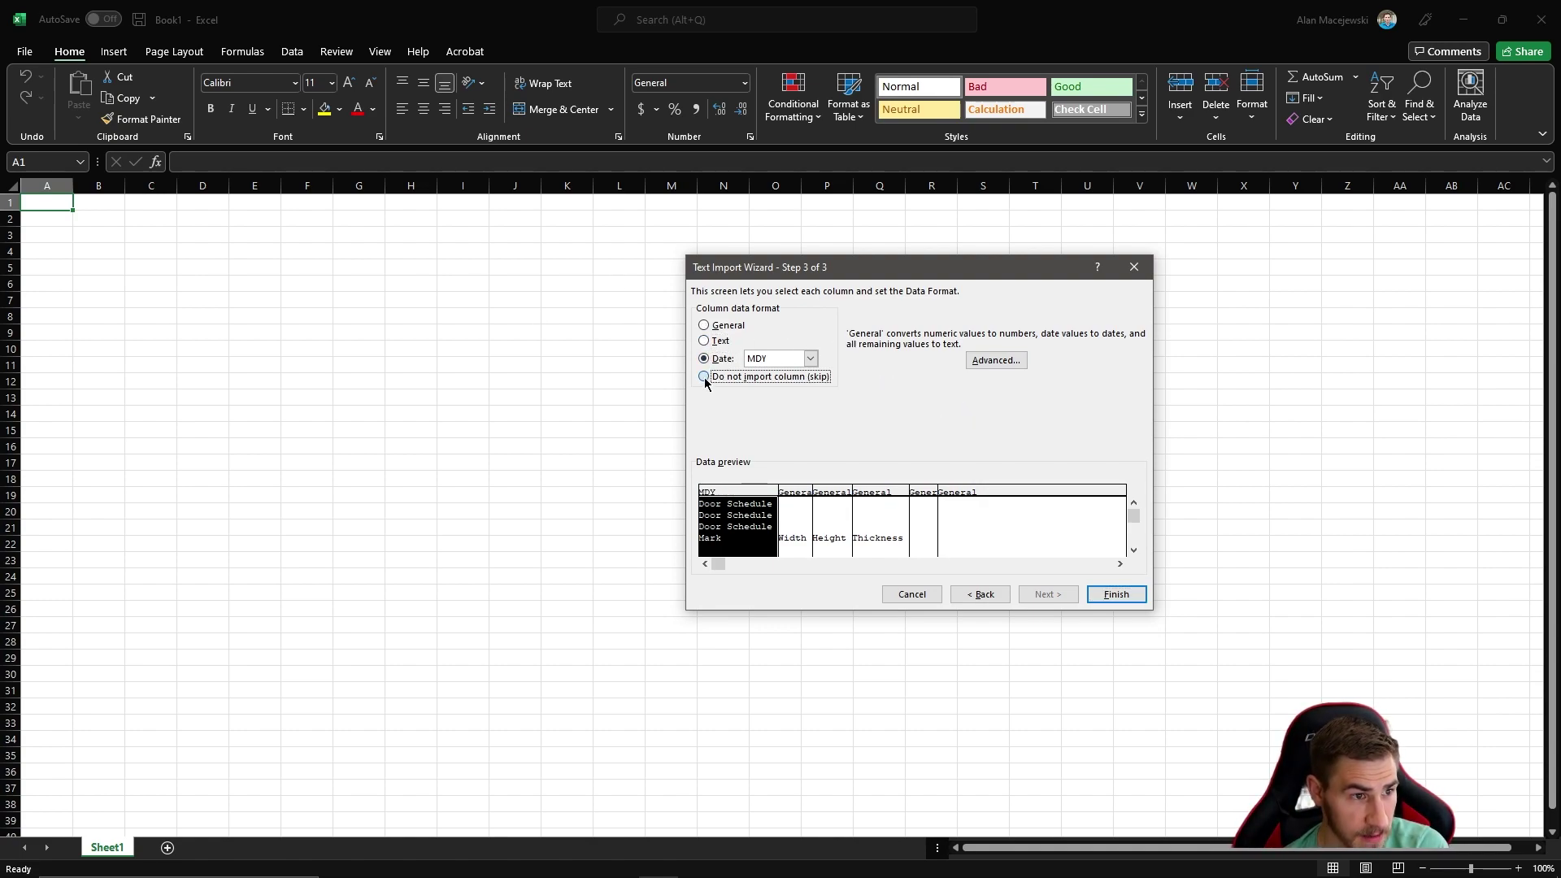
pyautogui.click(704, 326)
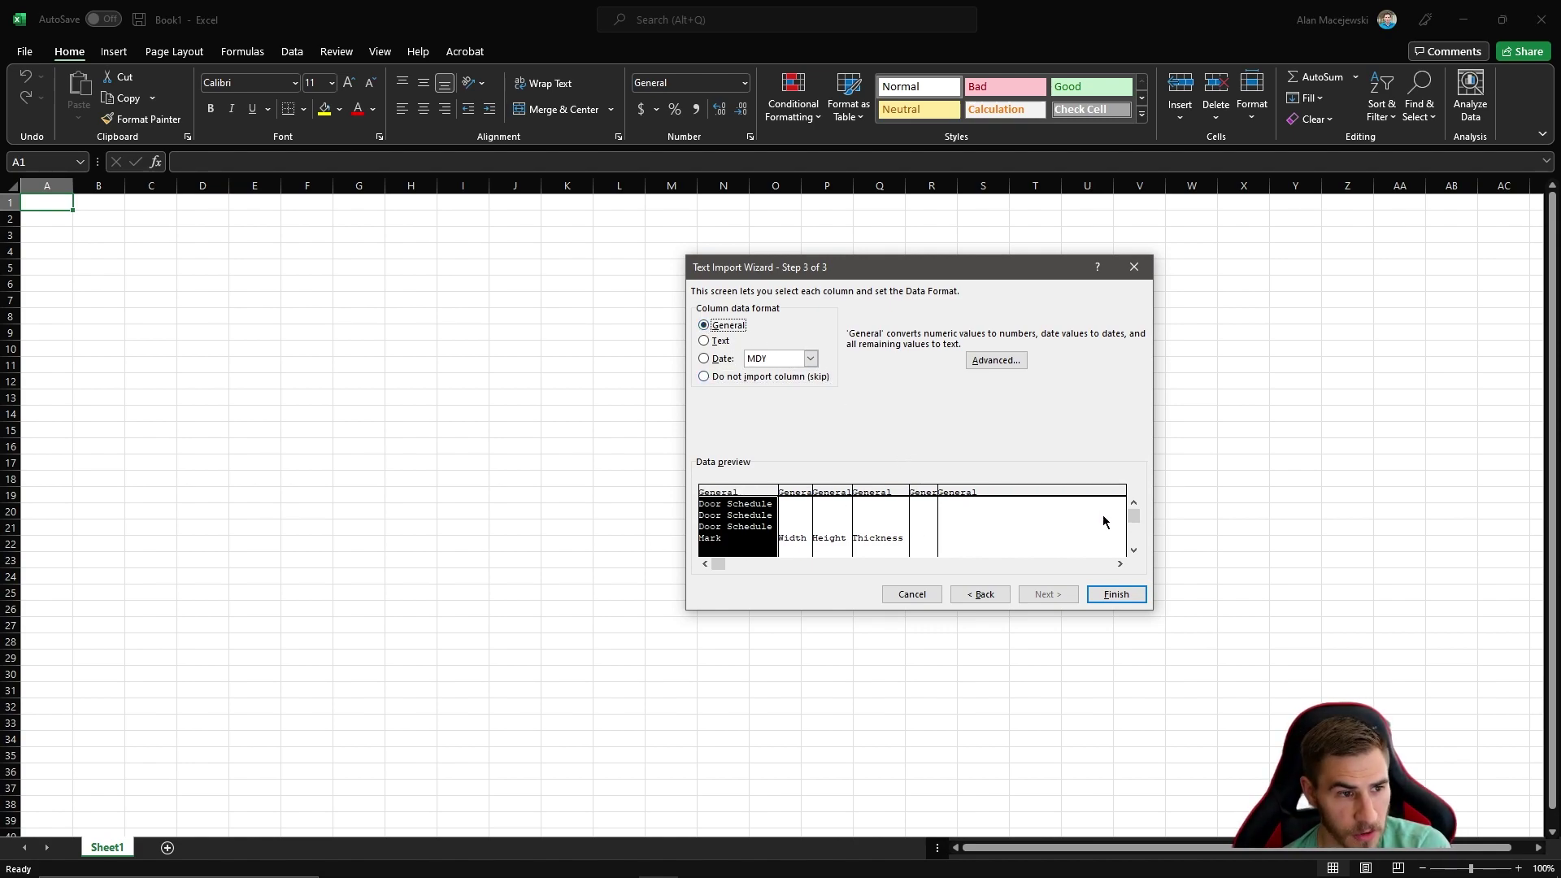
pyautogui.moveTo(1134, 515); pyautogui.dragTo(1135, 531)
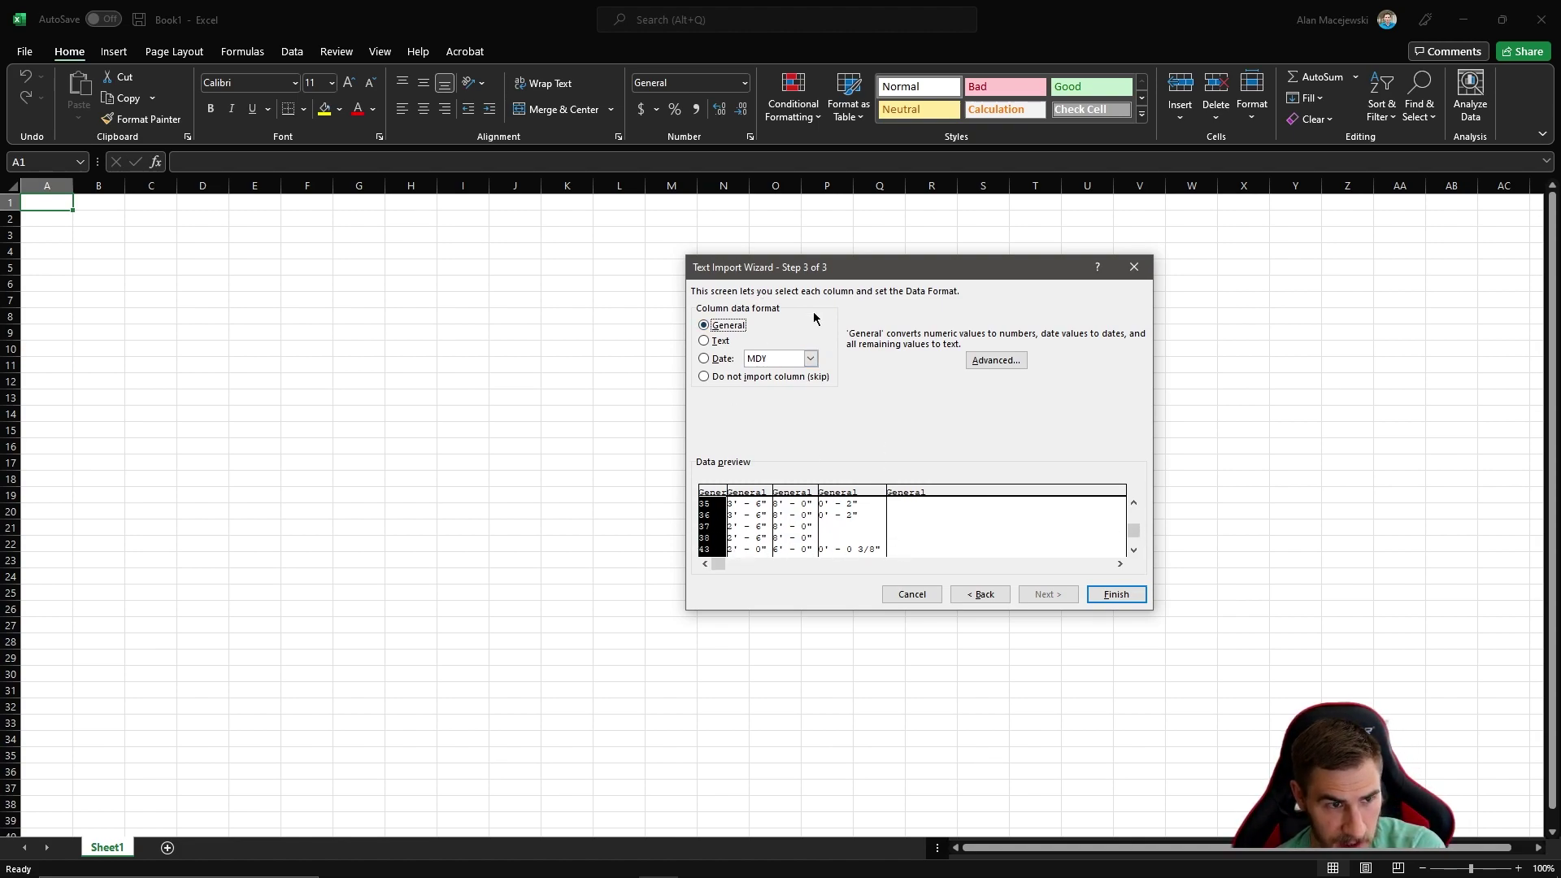
pyautogui.click(1133, 601)
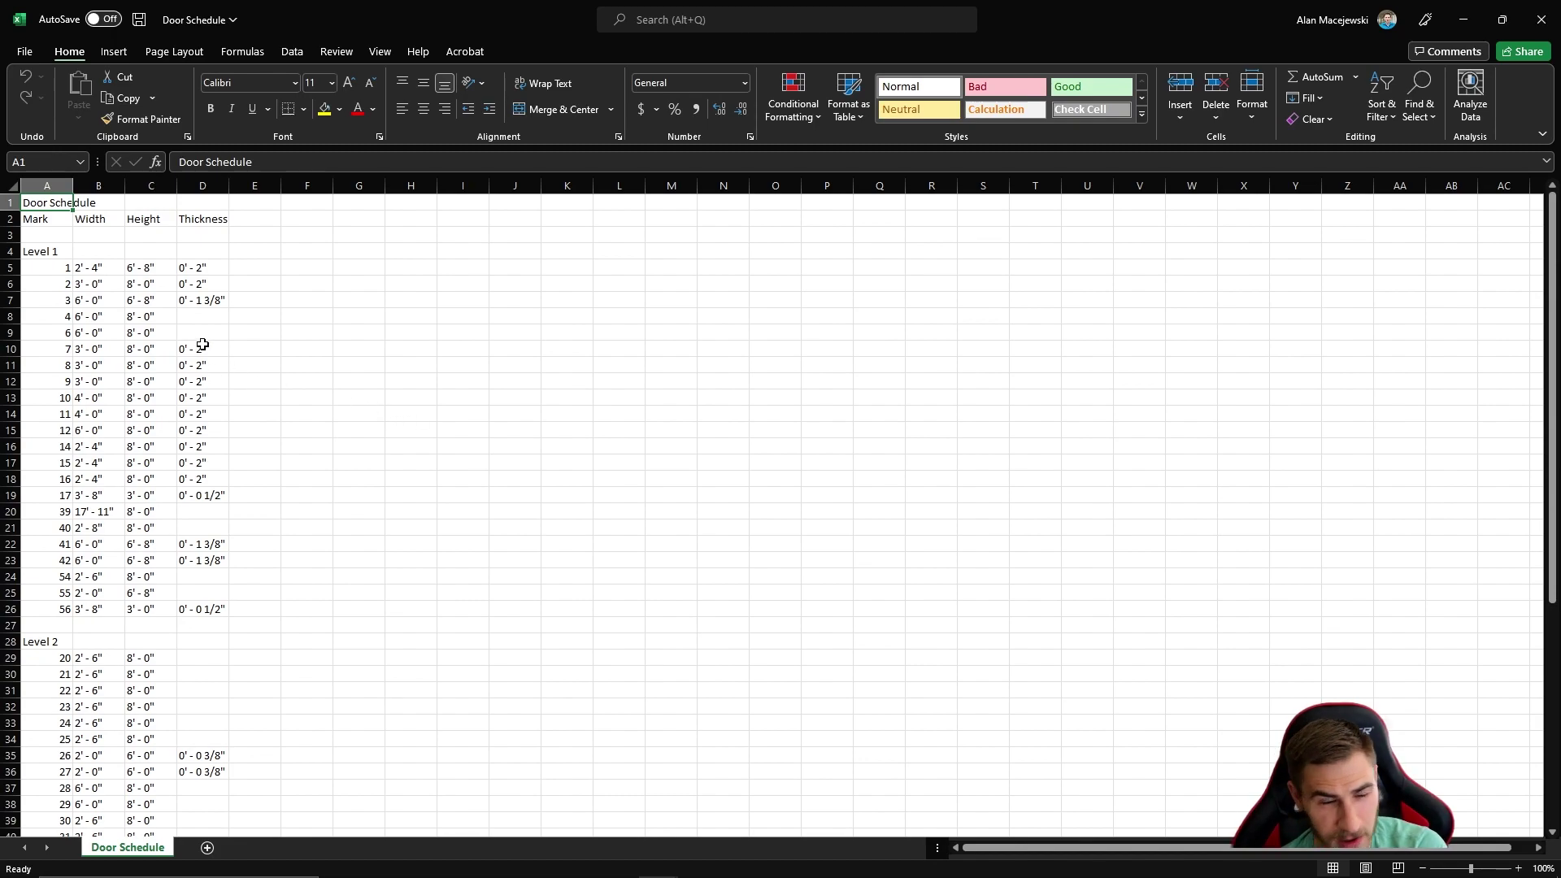
# Step: Review the imported door schedule rows from the first to the last level
pyautogui.scroll(-6, 152, 460)
pyautogui.scroll(-7, 158, 448)
pyautogui.scroll(13, 138, 488)
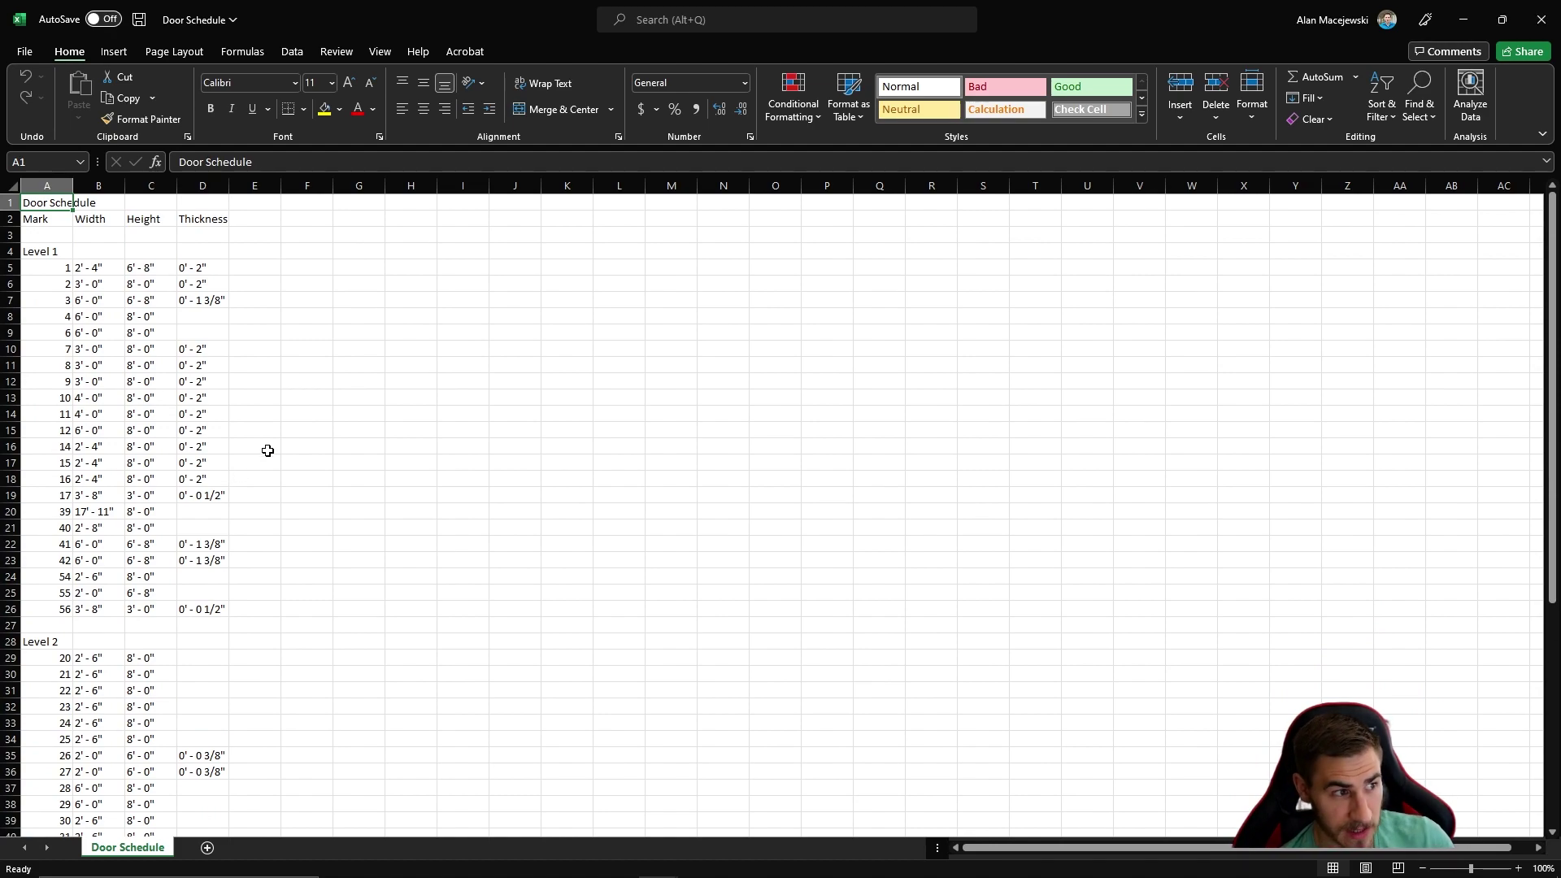
pyautogui.scroll(-1, 163, 406)
pyautogui.scroll(1, 122, 342)
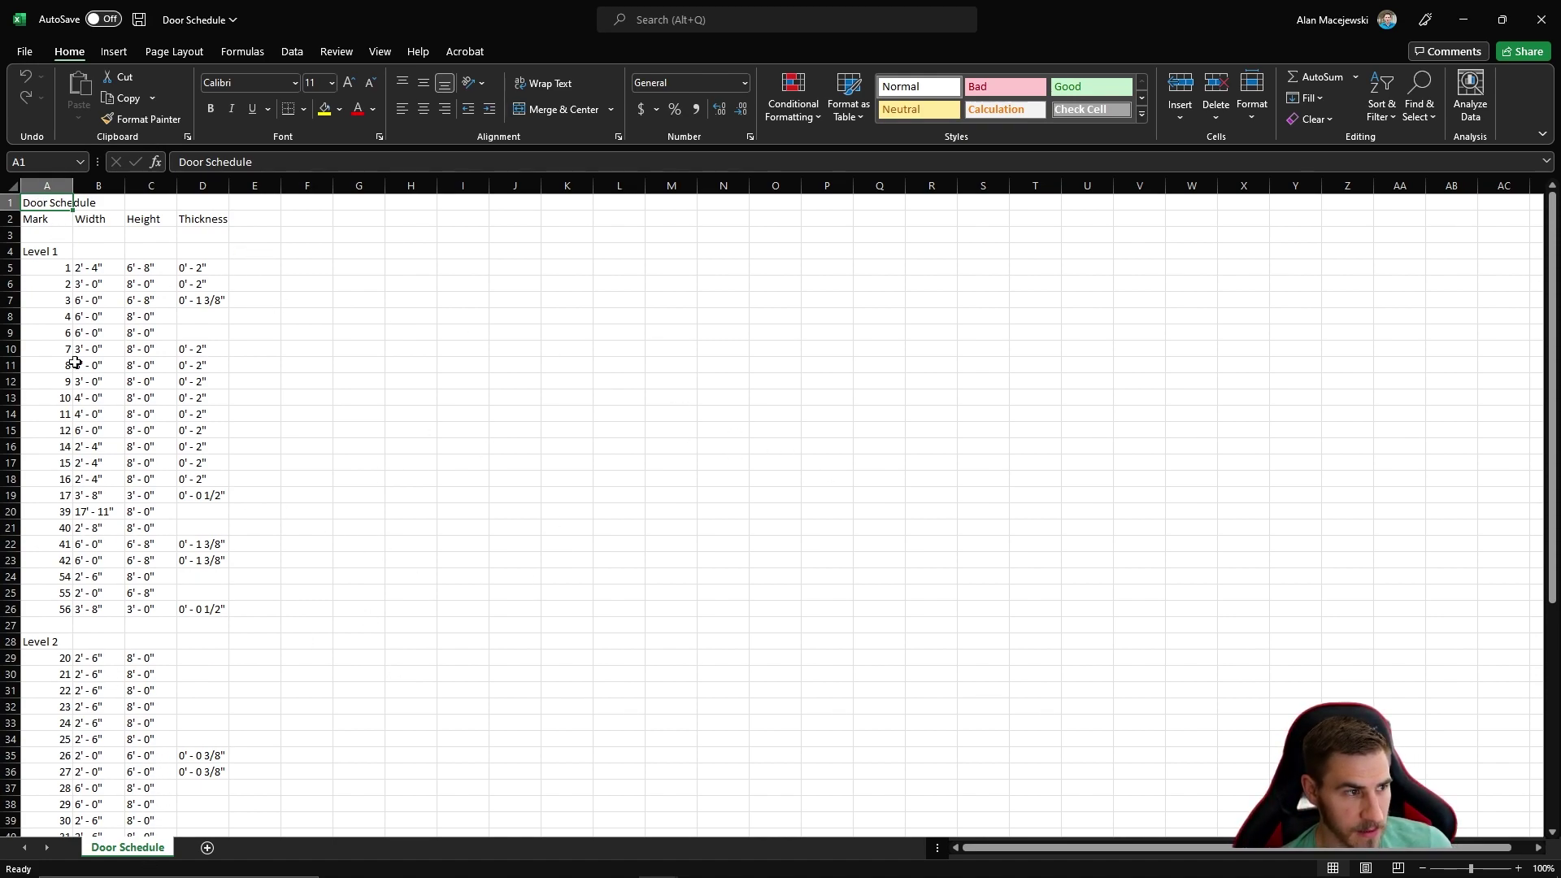
pyautogui.rightClick(157, 849)
pyautogui.click(339, 711)
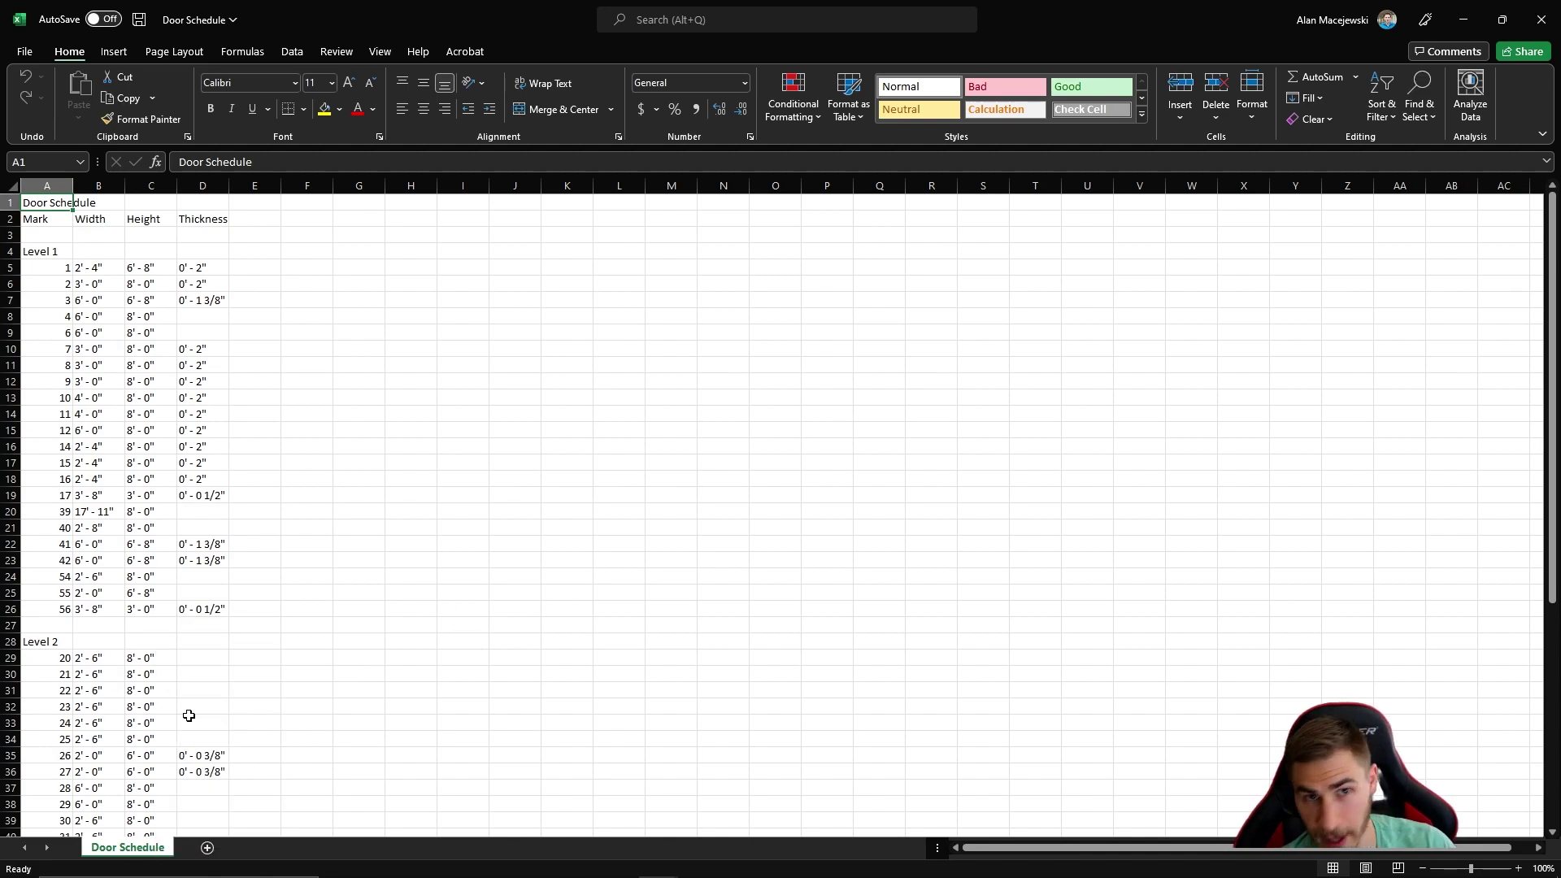
pyautogui.rightClick(143, 849)
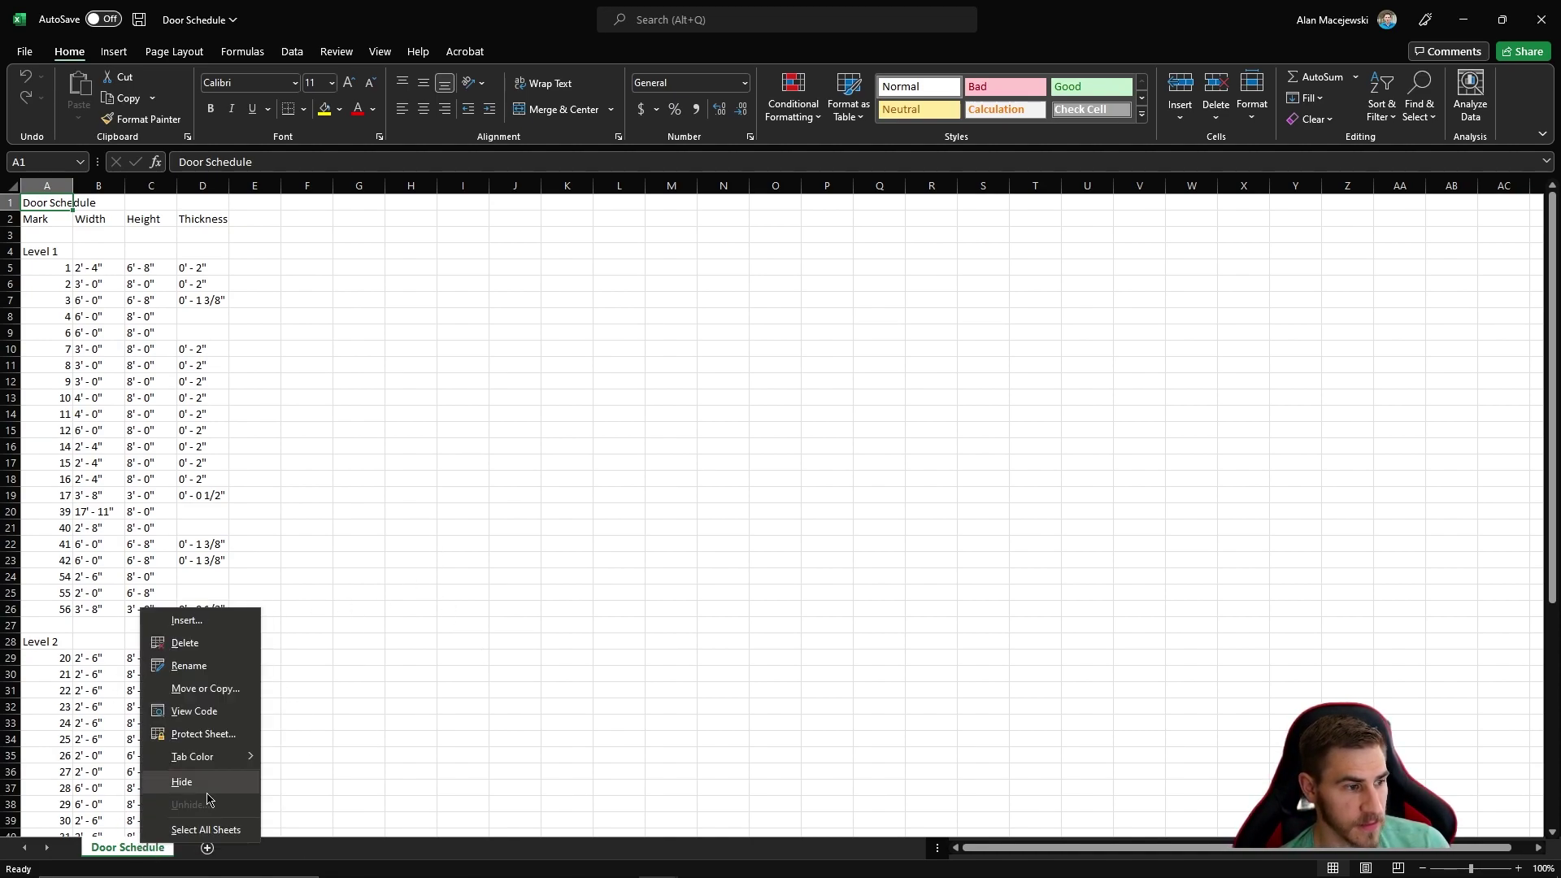
pyautogui.click(423, 674)
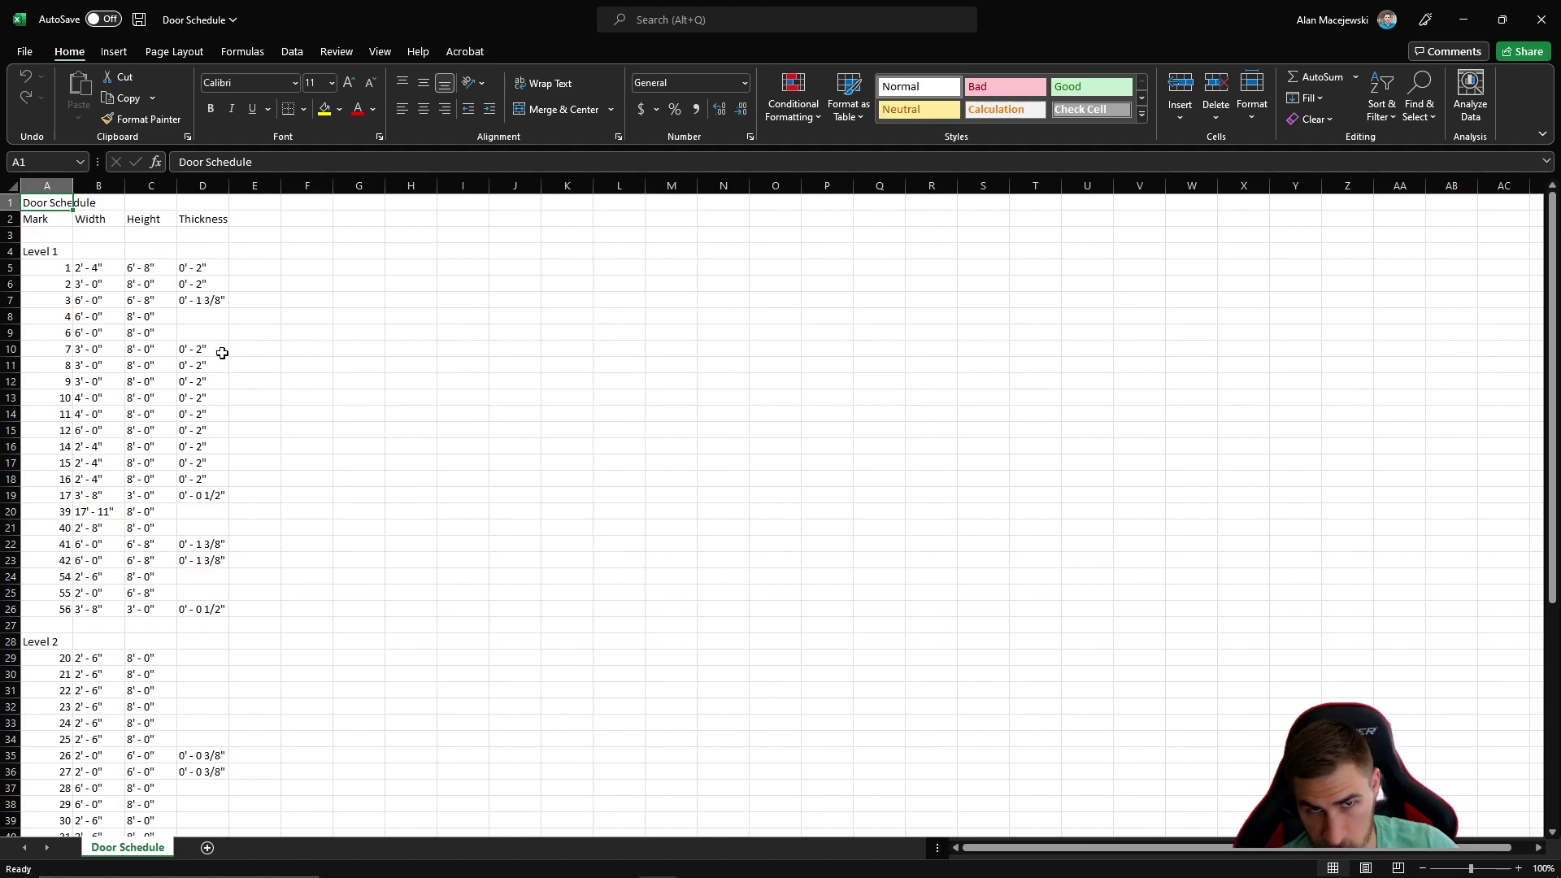
# Step: AutoFit the widths of columns A through D to their contents
pyautogui.moveTo(311, 494); pyautogui.dragTo(312, 486)
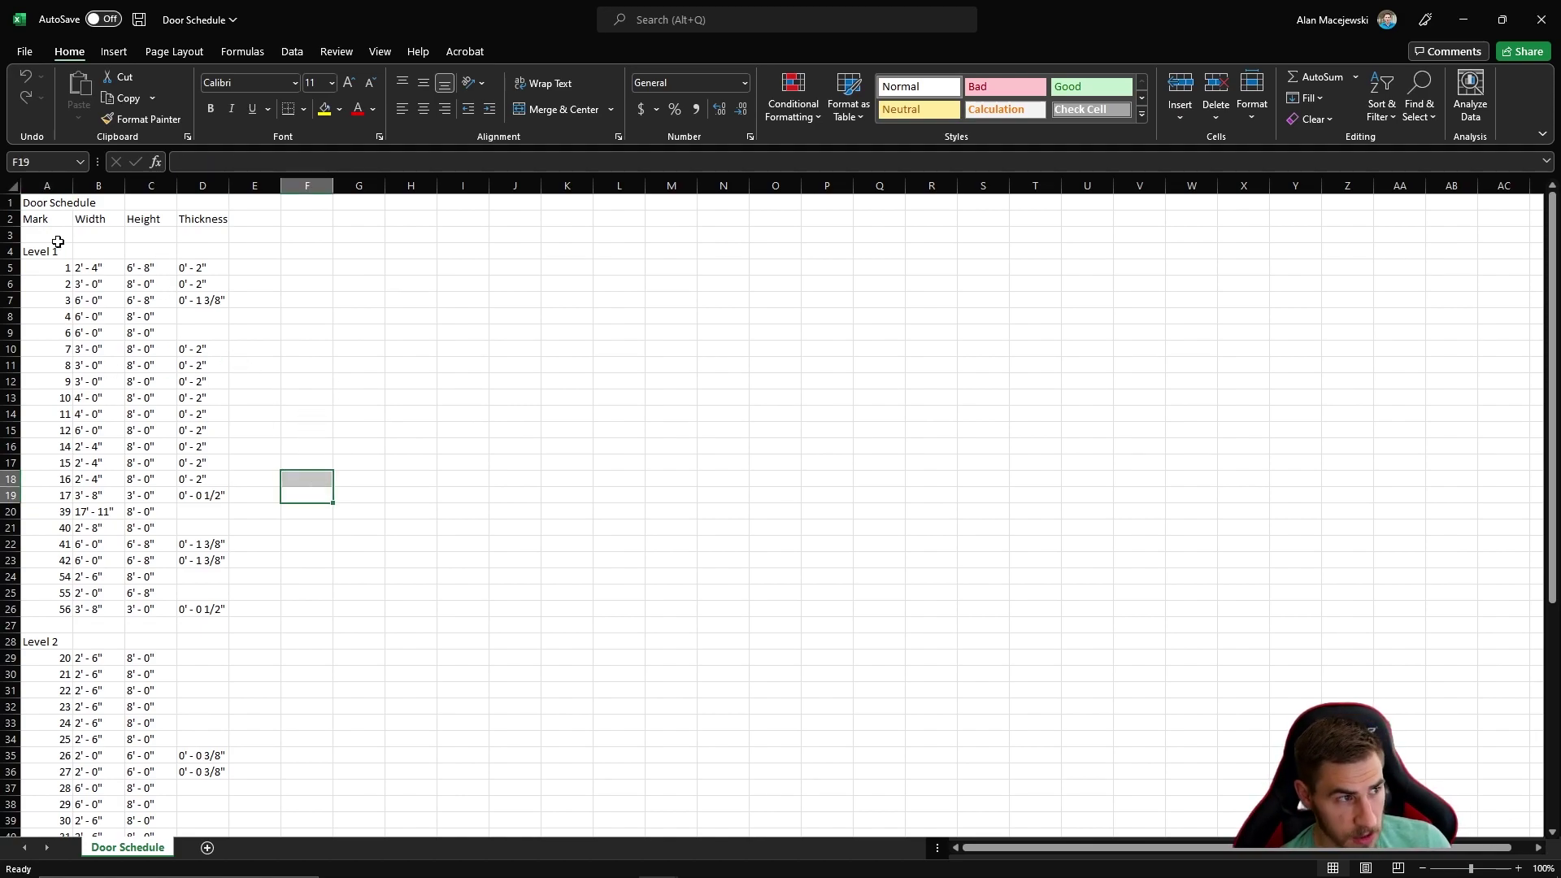
pyautogui.doubleClick(73, 185)
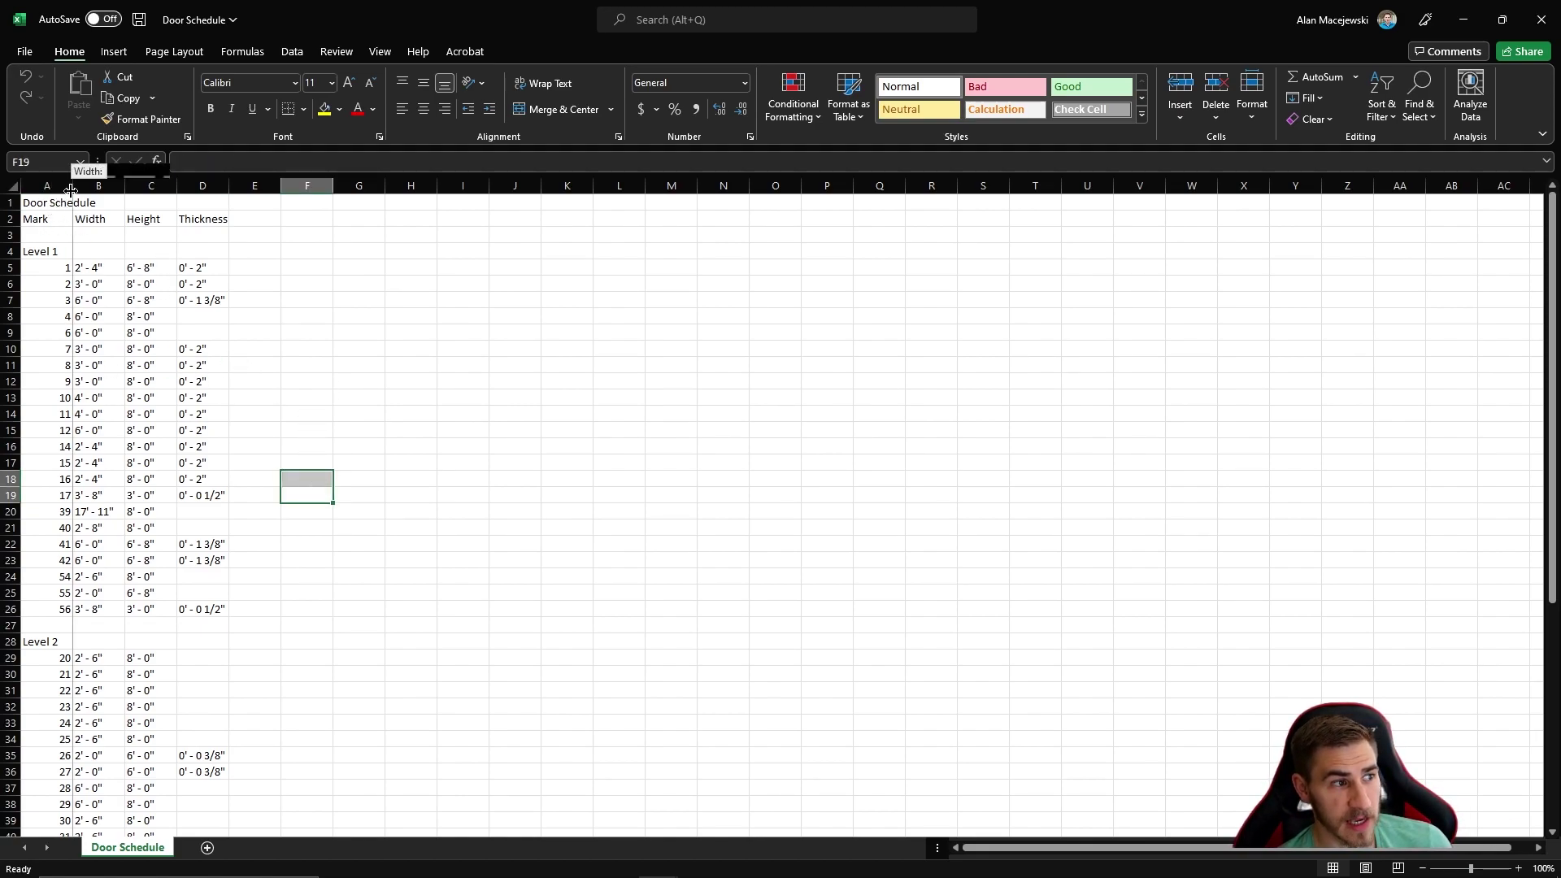
pyautogui.doubleClick(151, 187)
pyautogui.doubleClick(197, 186)
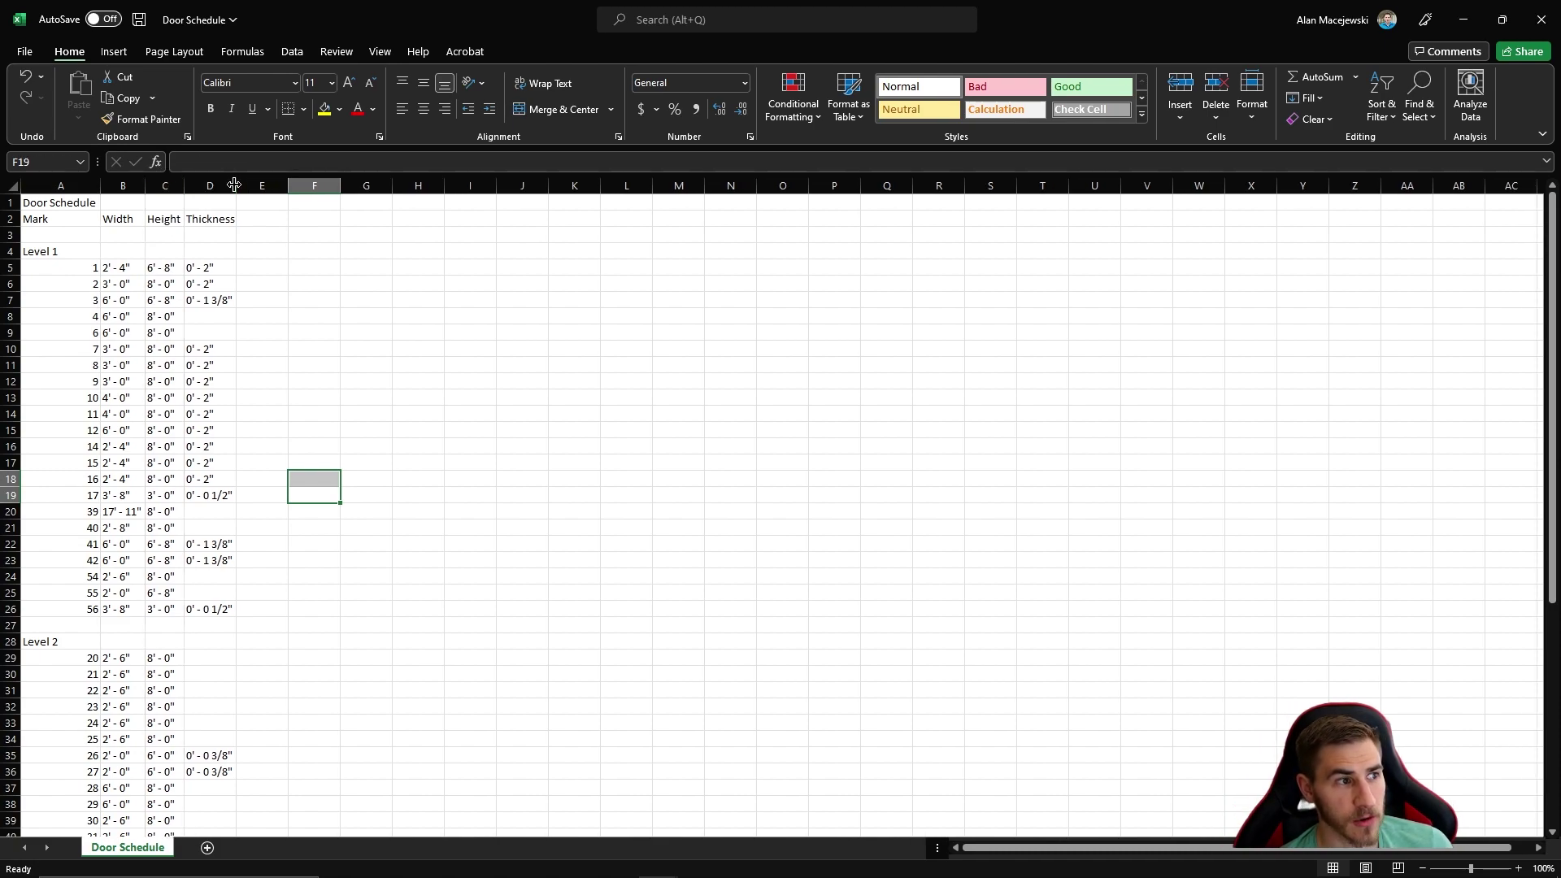
pyautogui.doubleClick(235, 185)
# Step: Inspect the end of the schedule, selecting the empty cells A62:D62 below the Level 3 doors
pyautogui.scroll(-11, 235, 488)
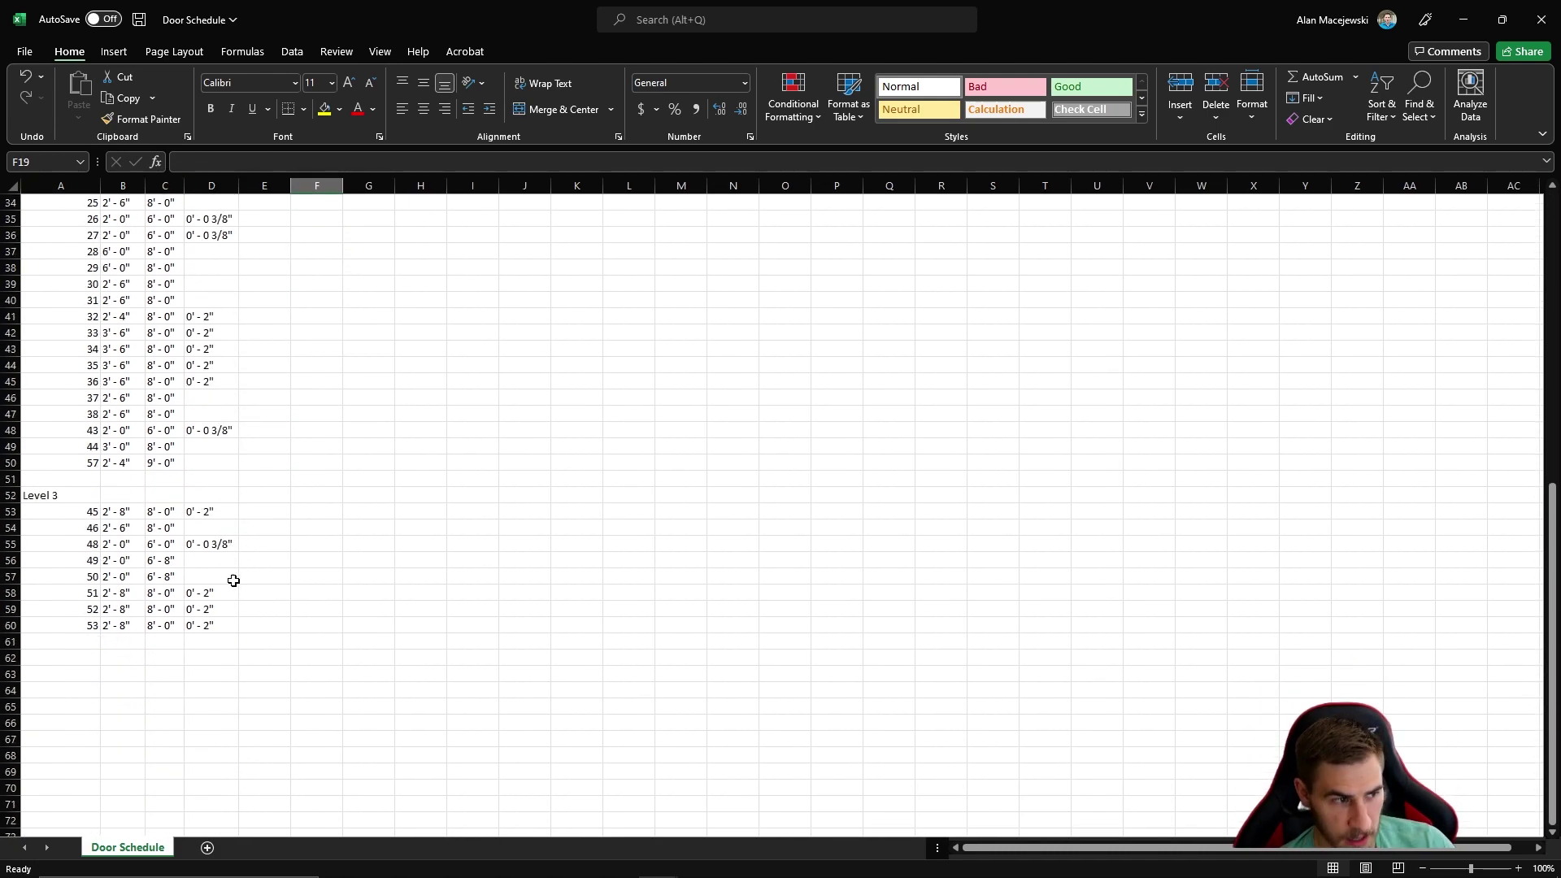
pyautogui.moveTo(90, 661); pyautogui.dragTo(206, 655)
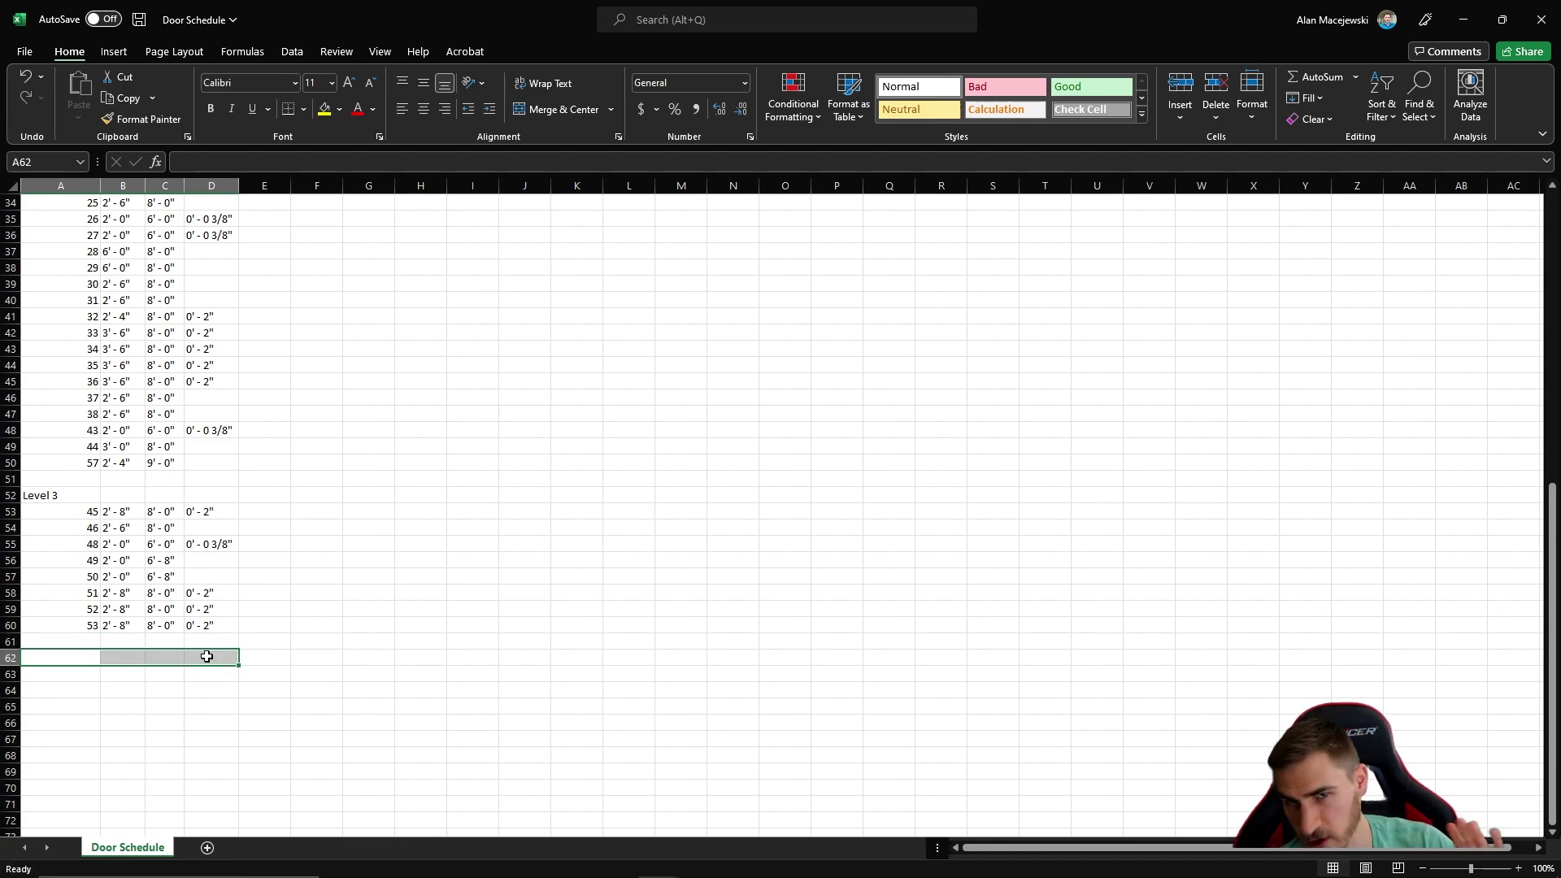
pyautogui.scroll(11, 235, 583)
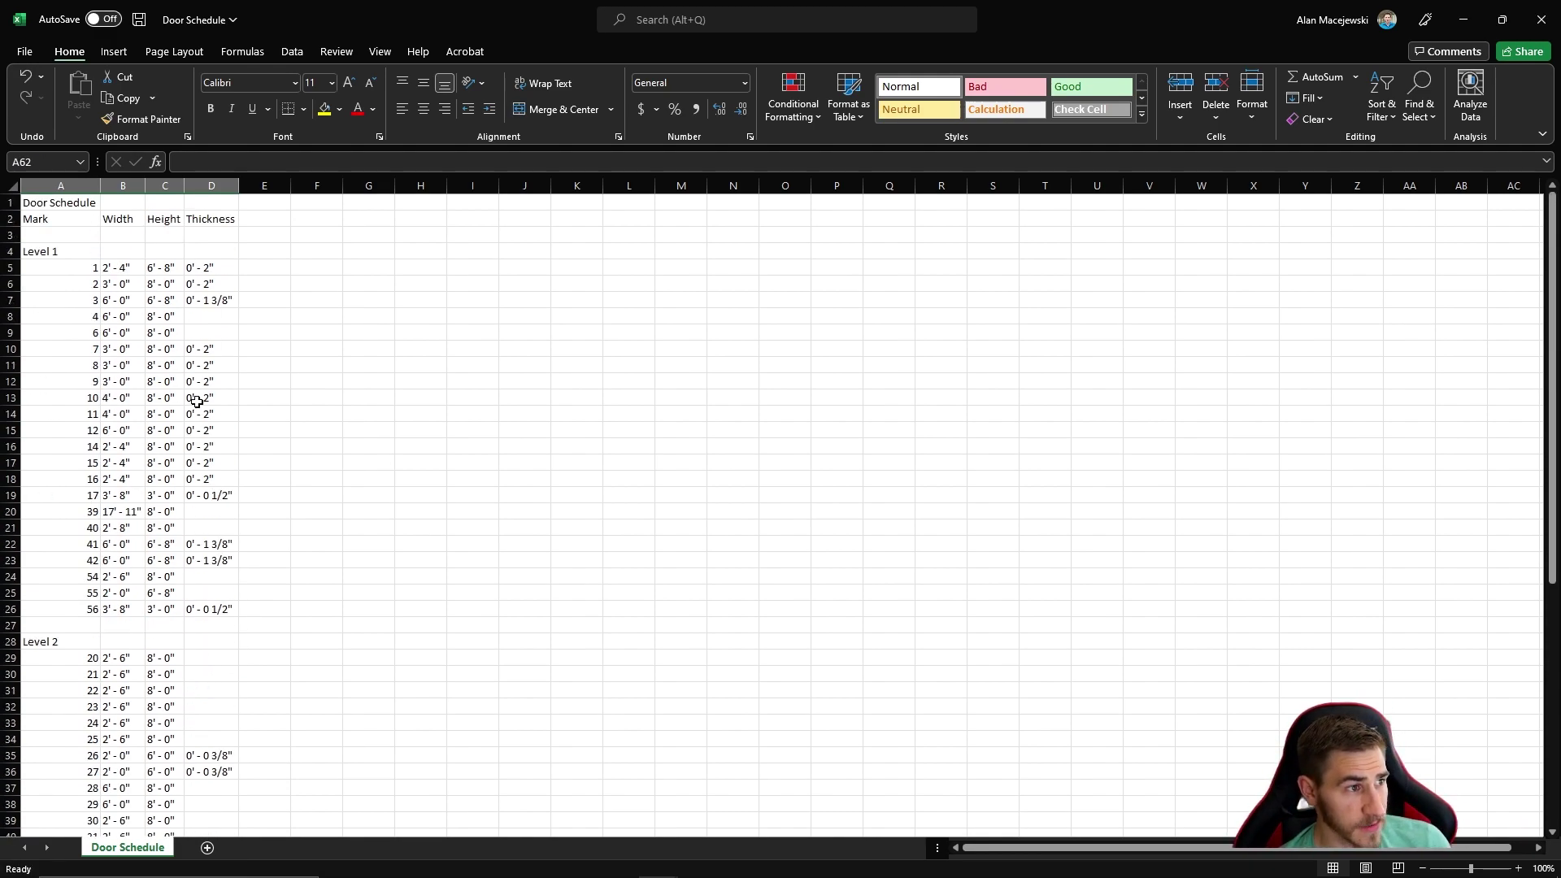
pyautogui.click(199, 398)
# Step: Make the Level 1 and Level 2 headings in column A bold
pyautogui.click(64, 248)
pyautogui.scroll(-6, 401, 438)
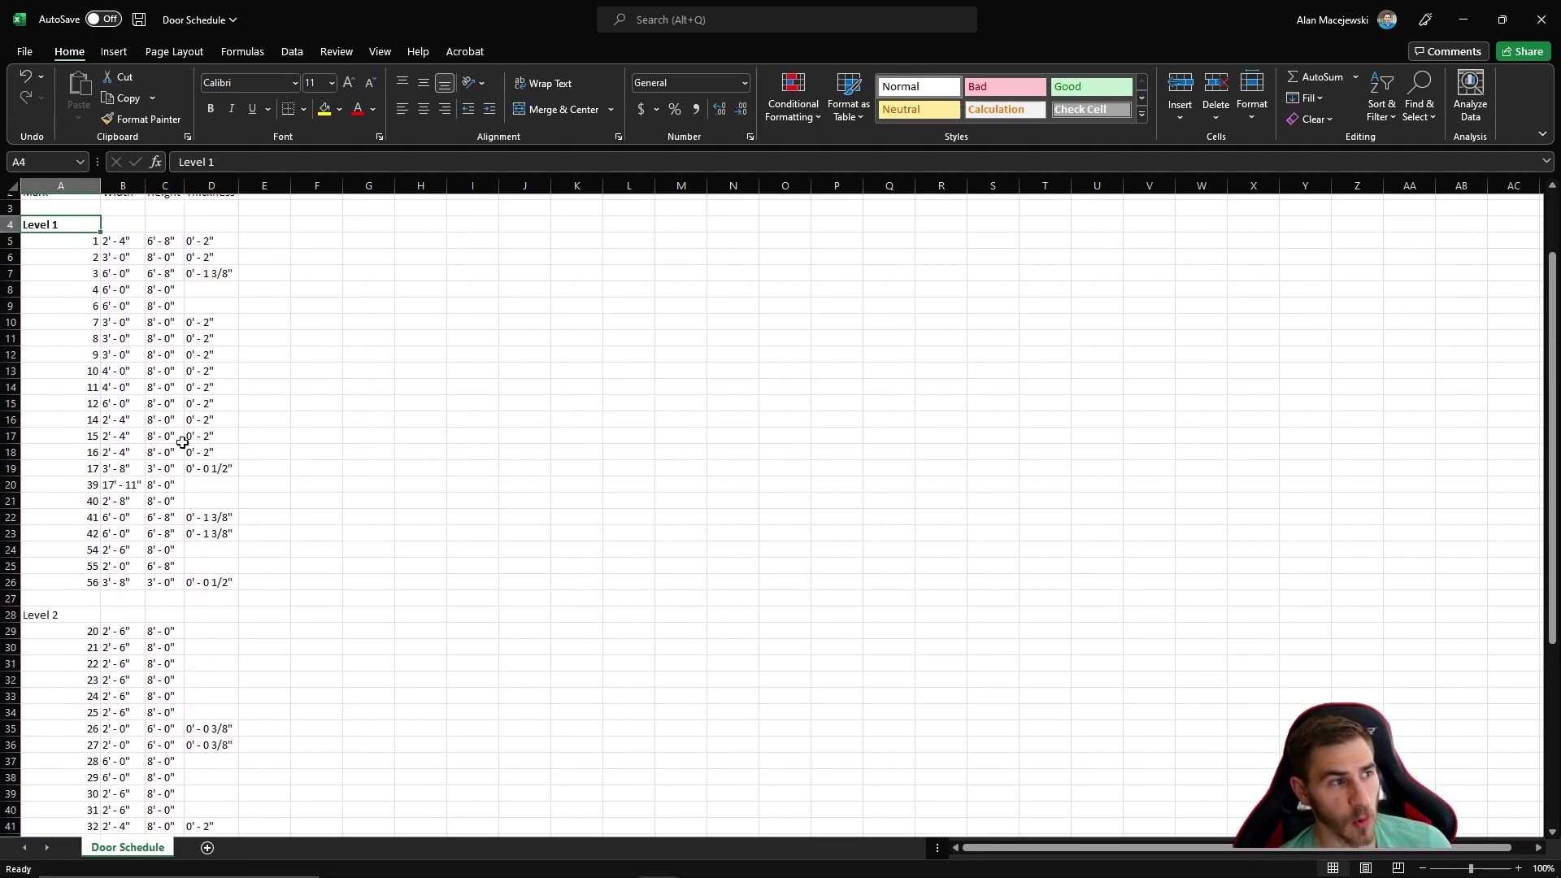
pyautogui.click(60, 348)
pyautogui.hotkey('ctrl', 'b')
pyautogui.scroll(-2, 91, 510)
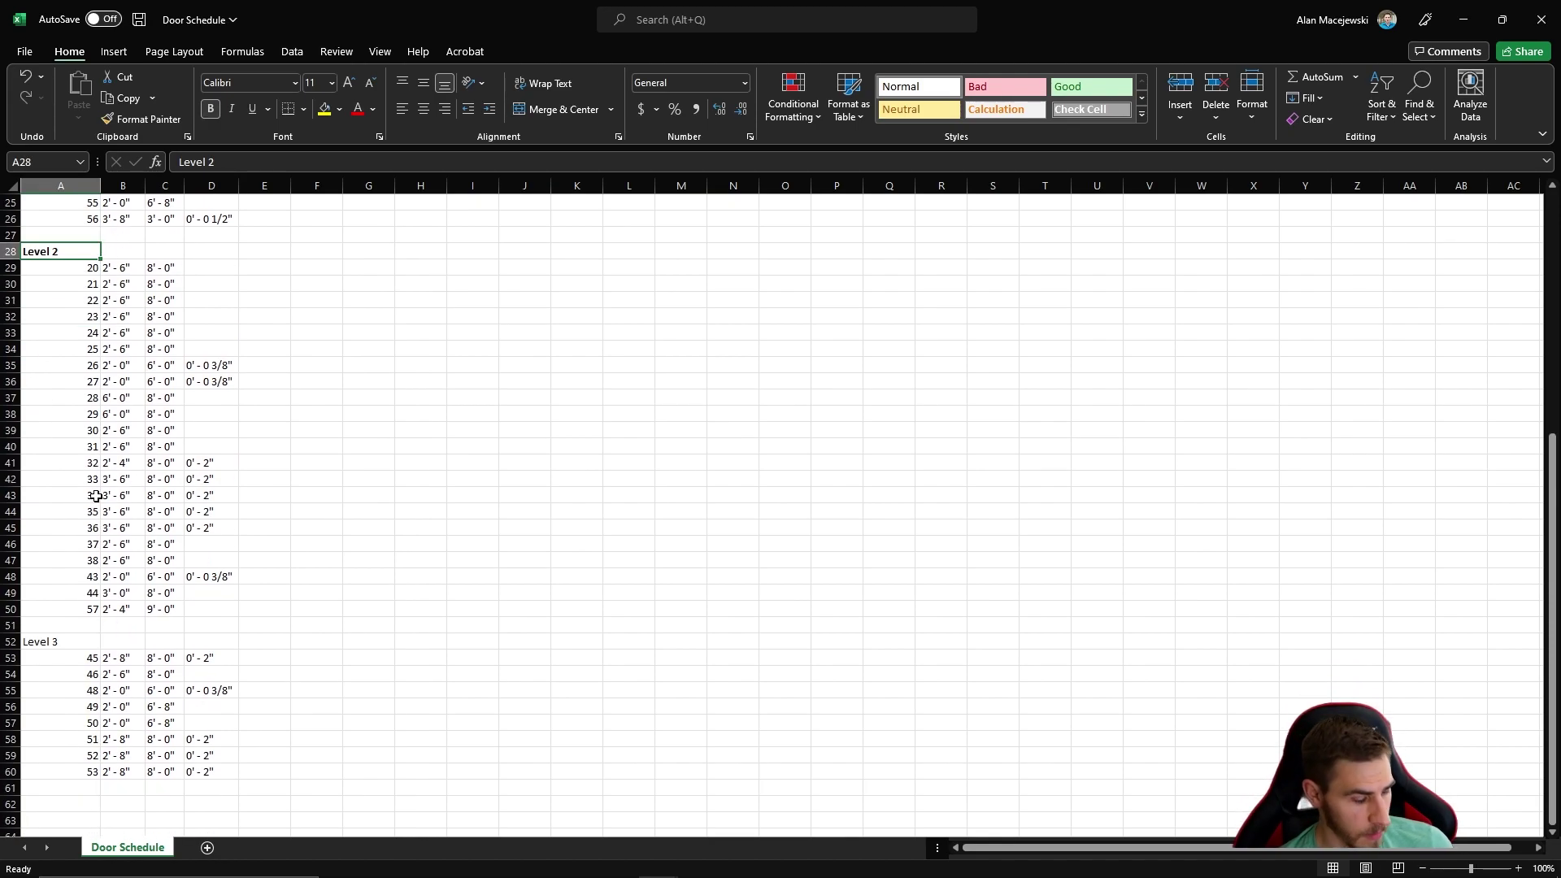
pyautogui.click(213, 463)
pyautogui.scroll(6, 112, 506)
pyautogui.scroll(2, 122, 500)
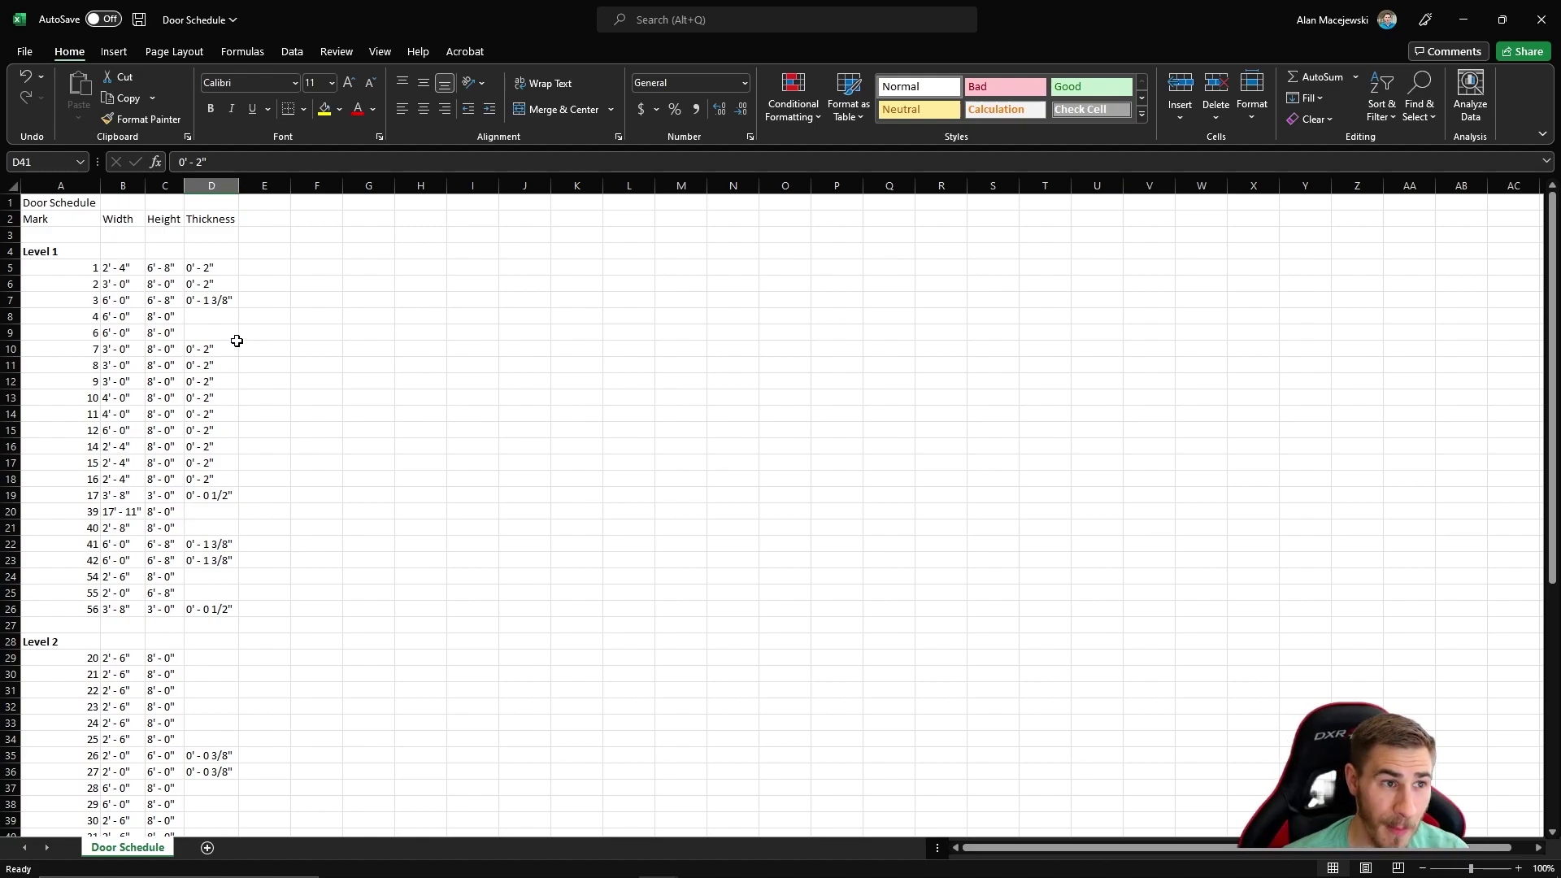
pyautogui.moveTo(273, 381); pyautogui.dragTo(204, 382)
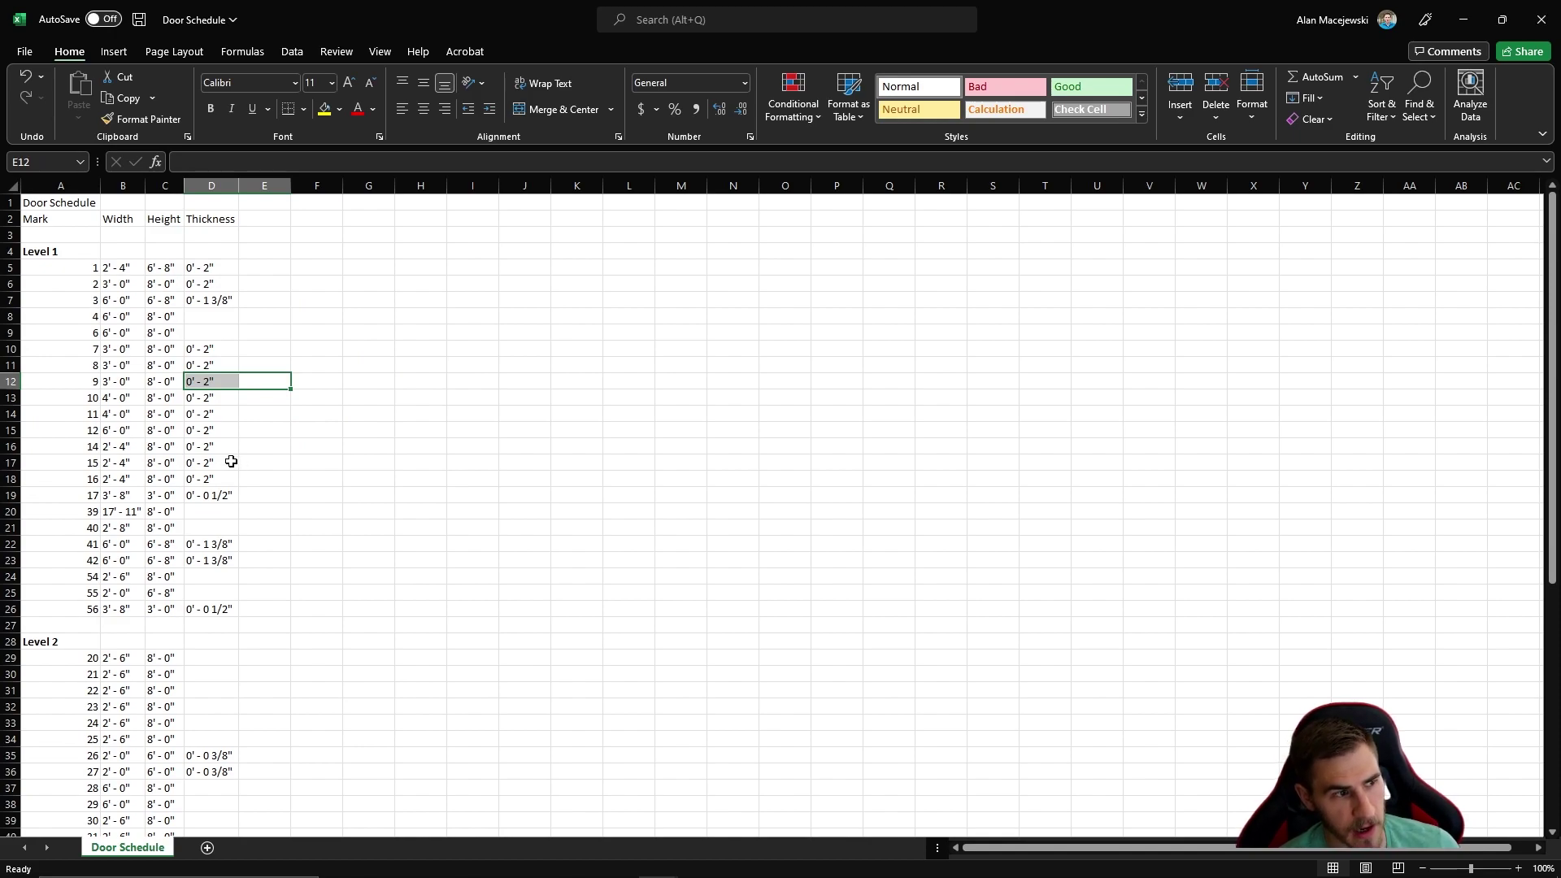
pyautogui.moveTo(207, 457)
pyautogui.mouseDown()
pyautogui.moveTo(300, 405)
pyautogui.moveTo(243, 474)
pyautogui.moveTo(219, 459)
pyautogui.mouseUp()
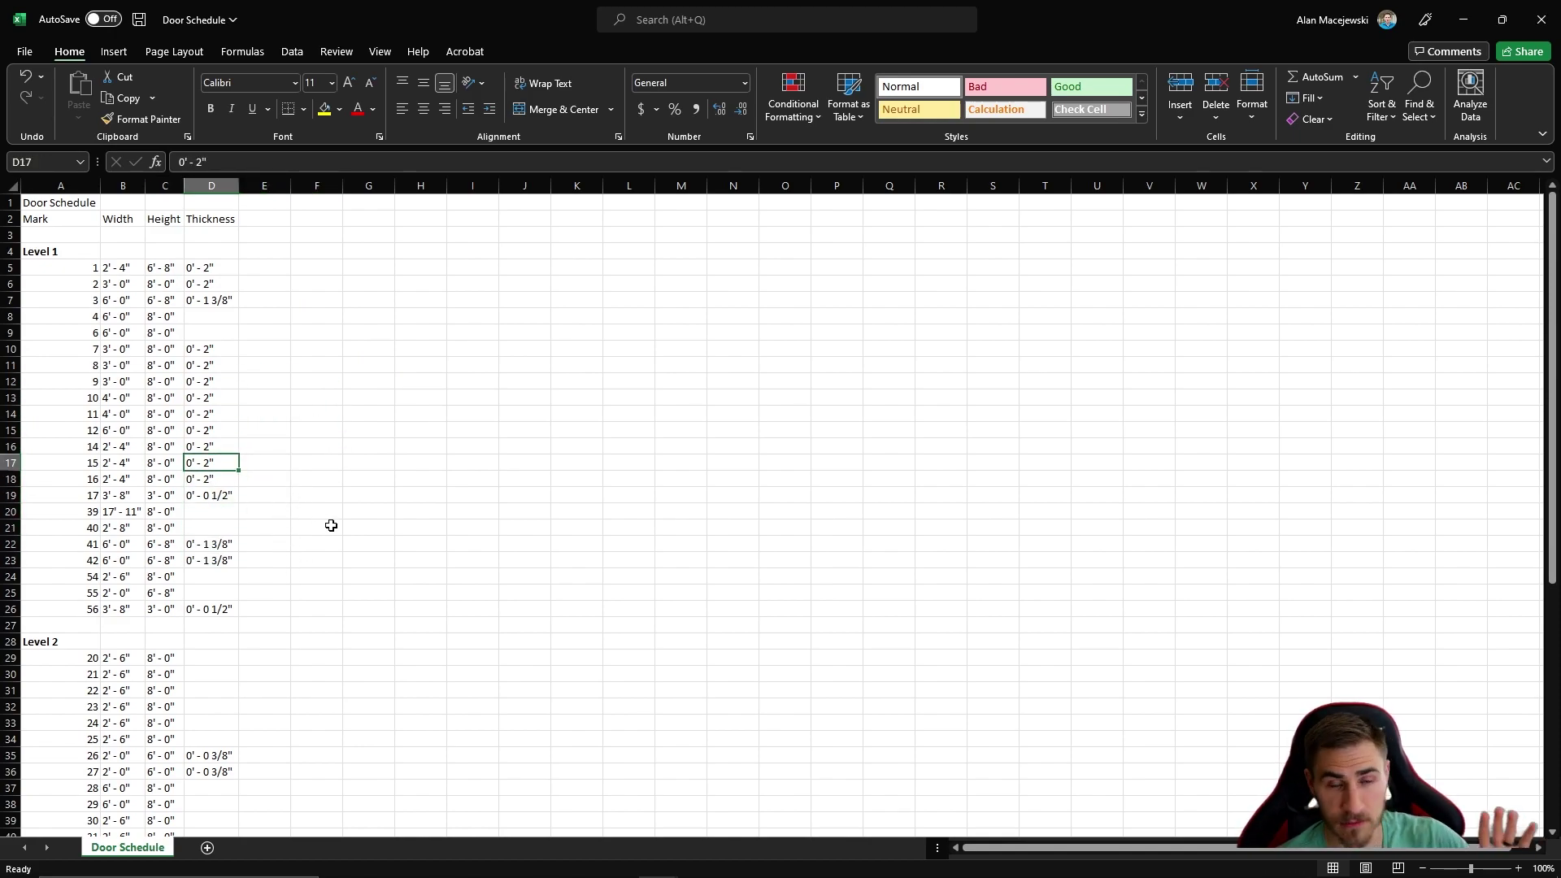
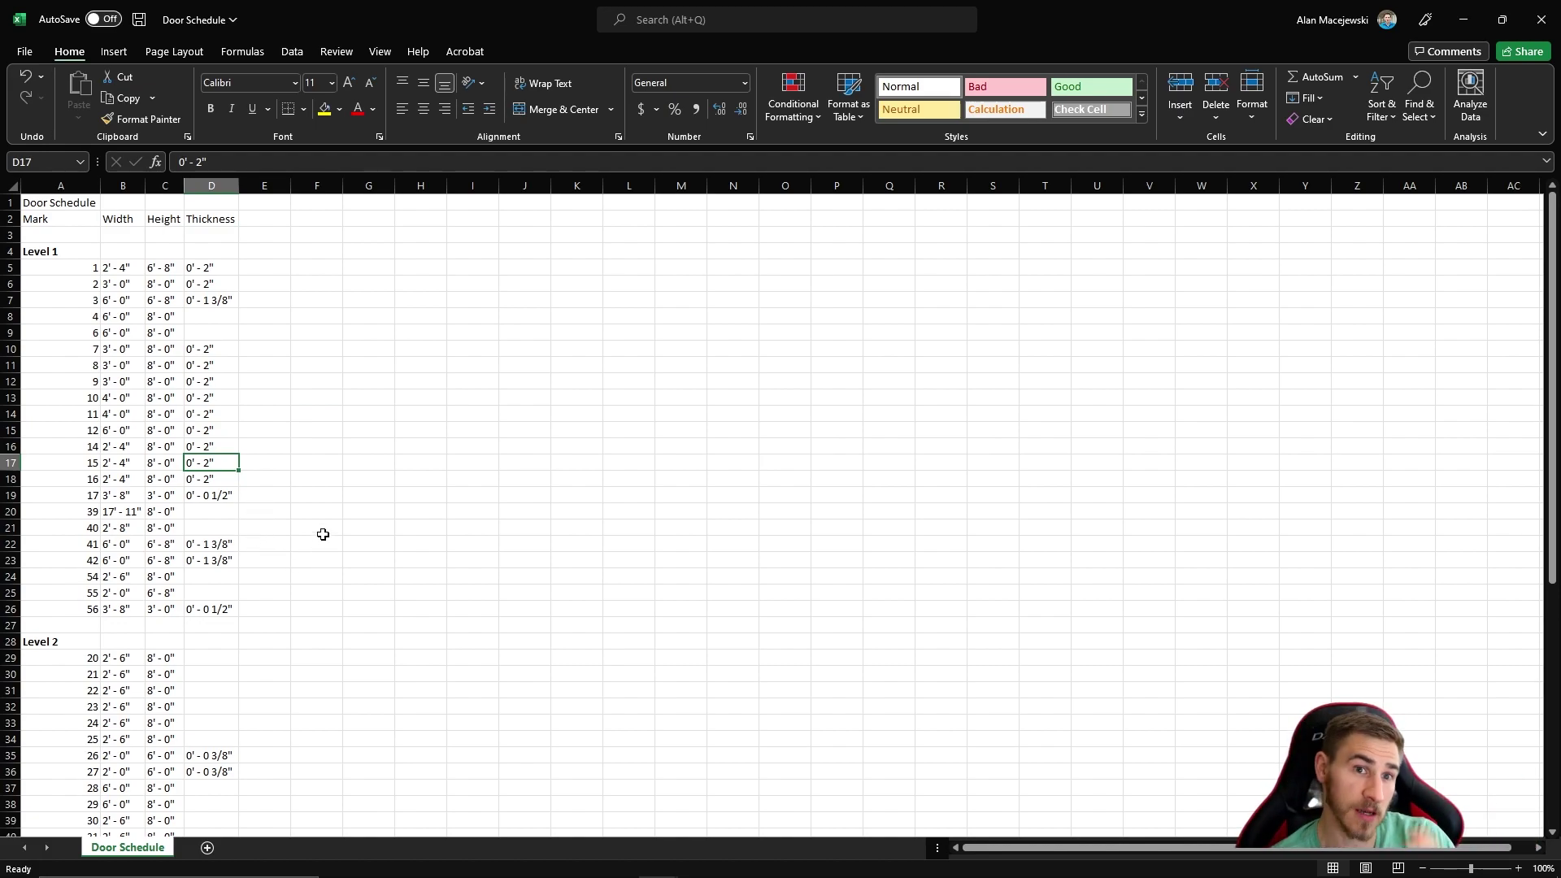
pyautogui.click(349, 449)
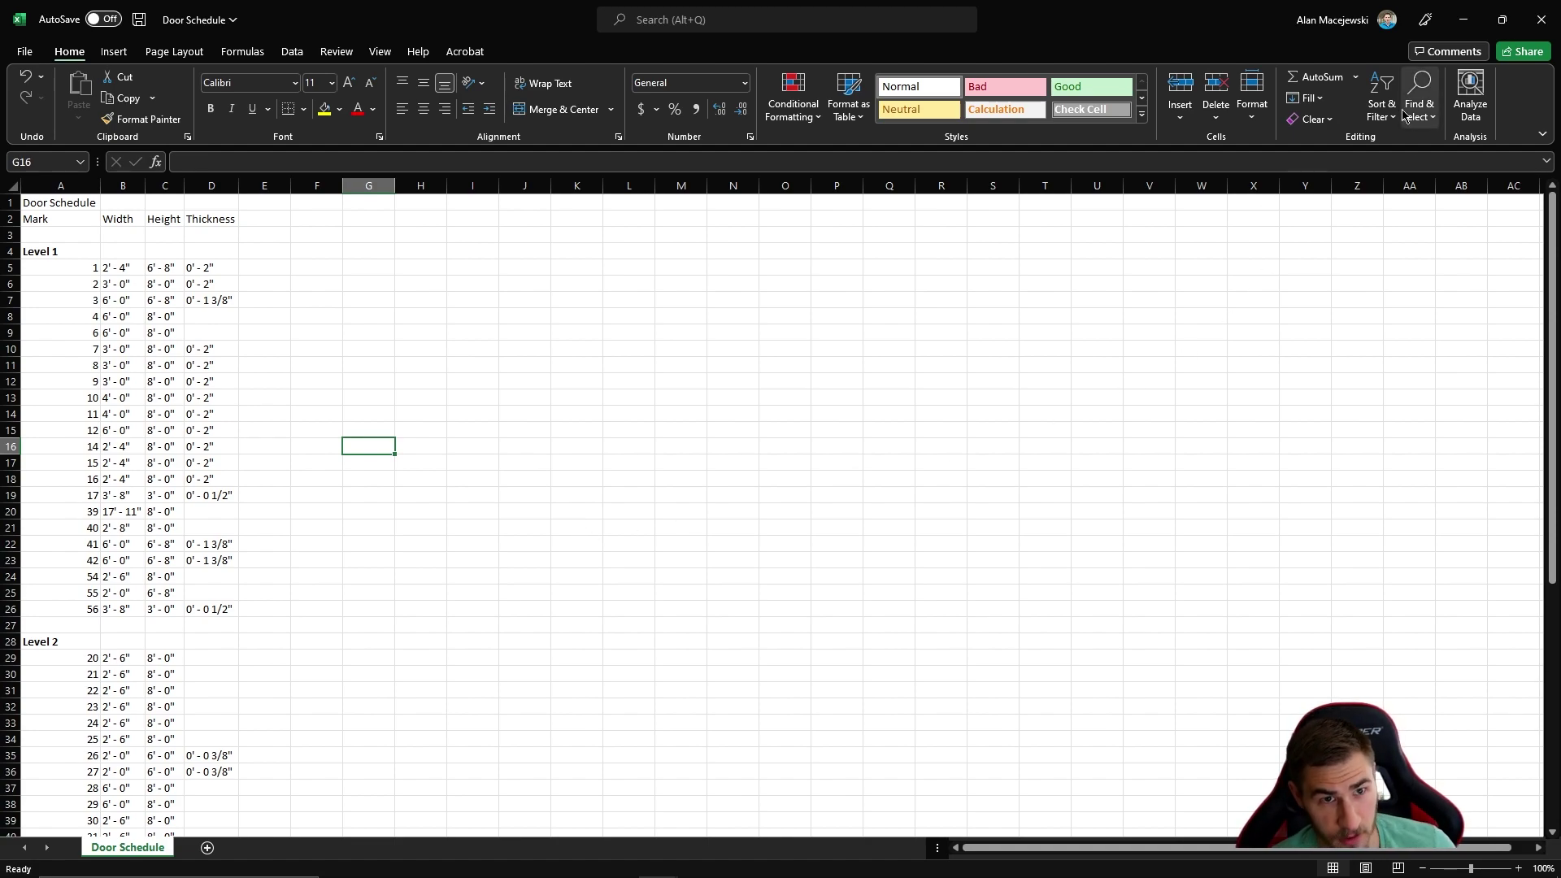
# Step: Minimize the Door Schedule workbook and close the blank Book1 workbook to return to Revit
pyautogui.click(1463, 19)
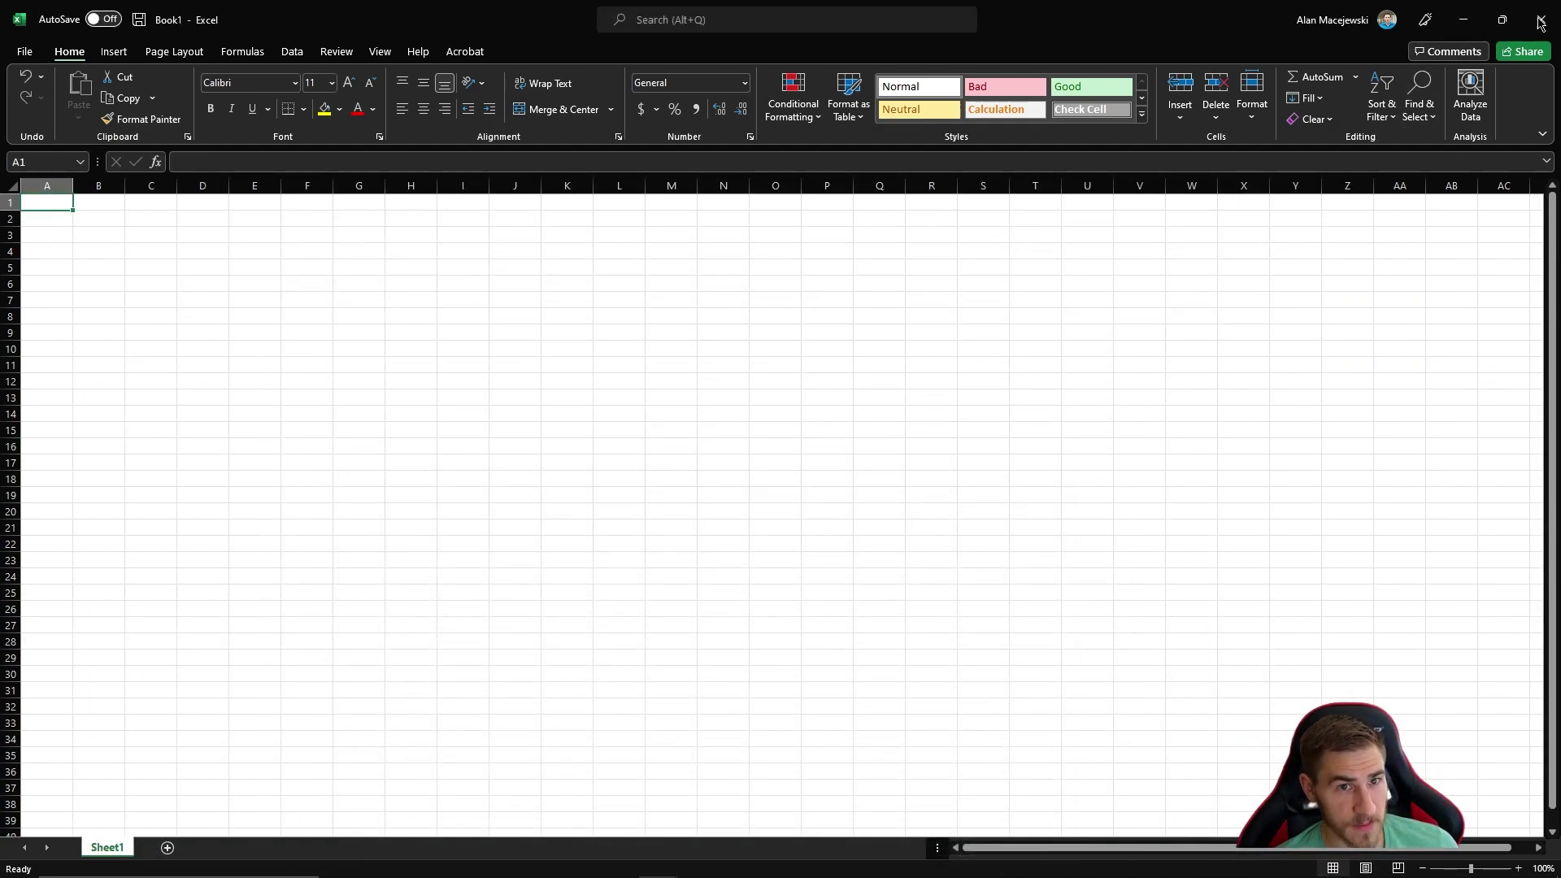
pyautogui.click(1541, 20)
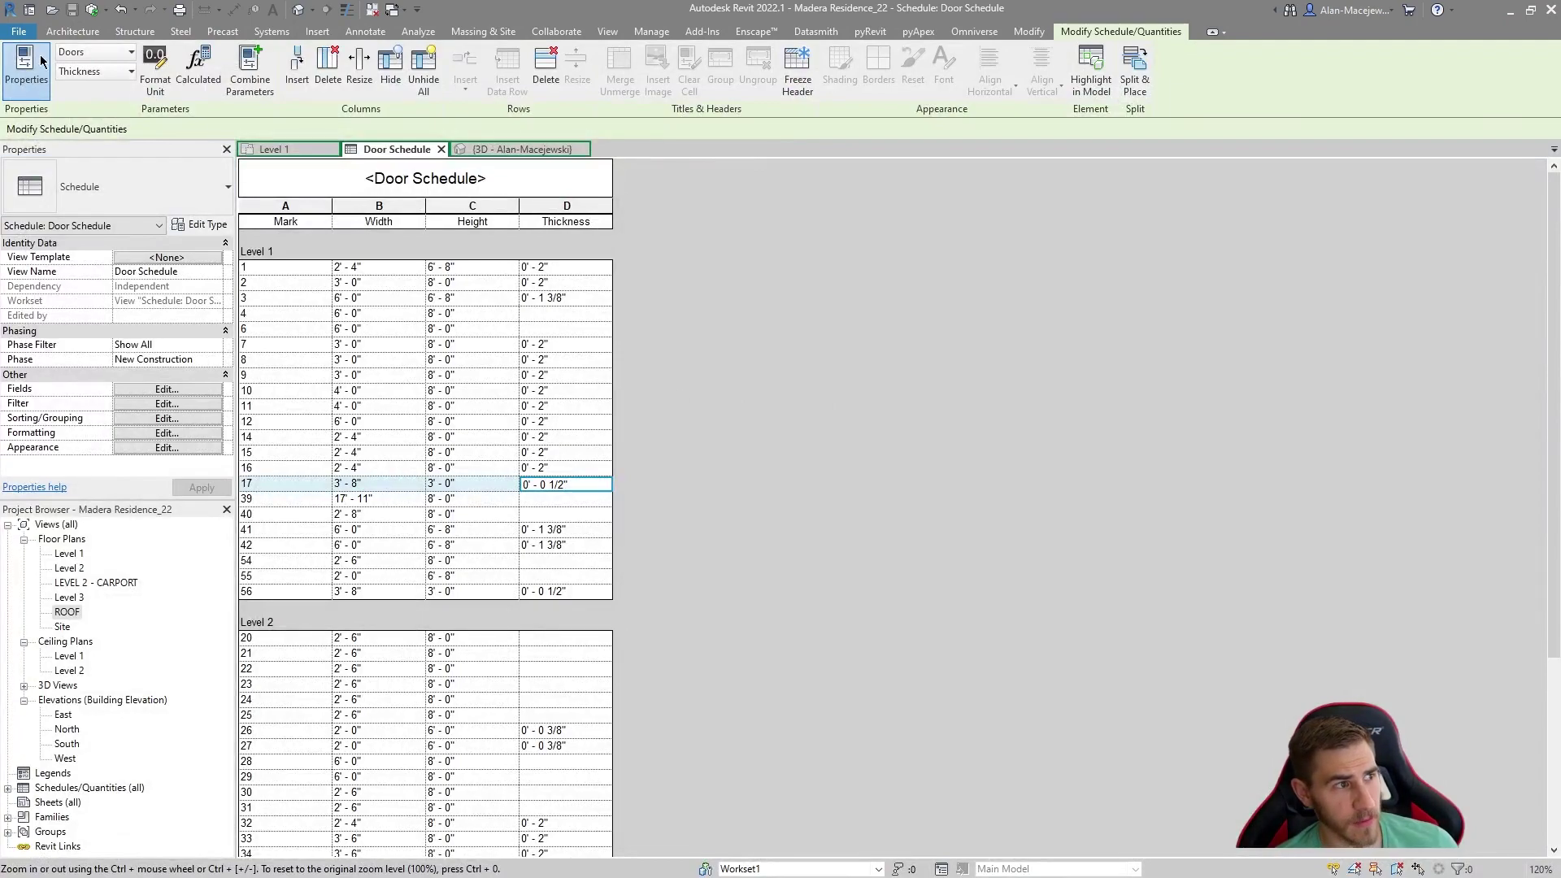
# Step: Export the door schedule as a CSV (delimited) report named Door Schedule in the 107_Export Schedule to Excel folder
pyautogui.click(18, 31)
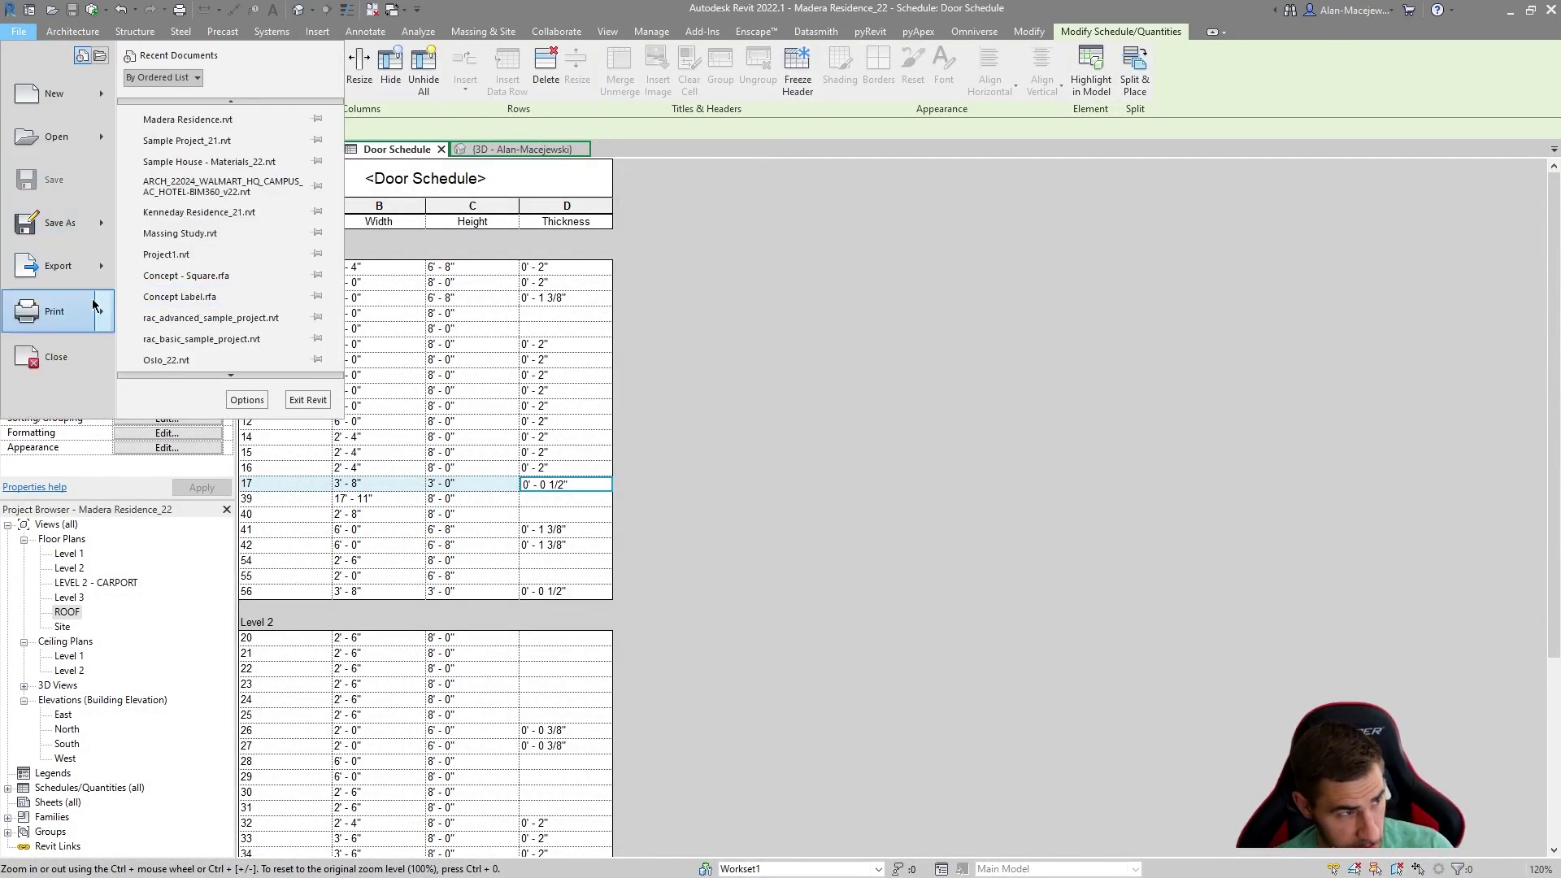
pyautogui.moveTo(61, 266)
pyautogui.moveTo(225, 377)
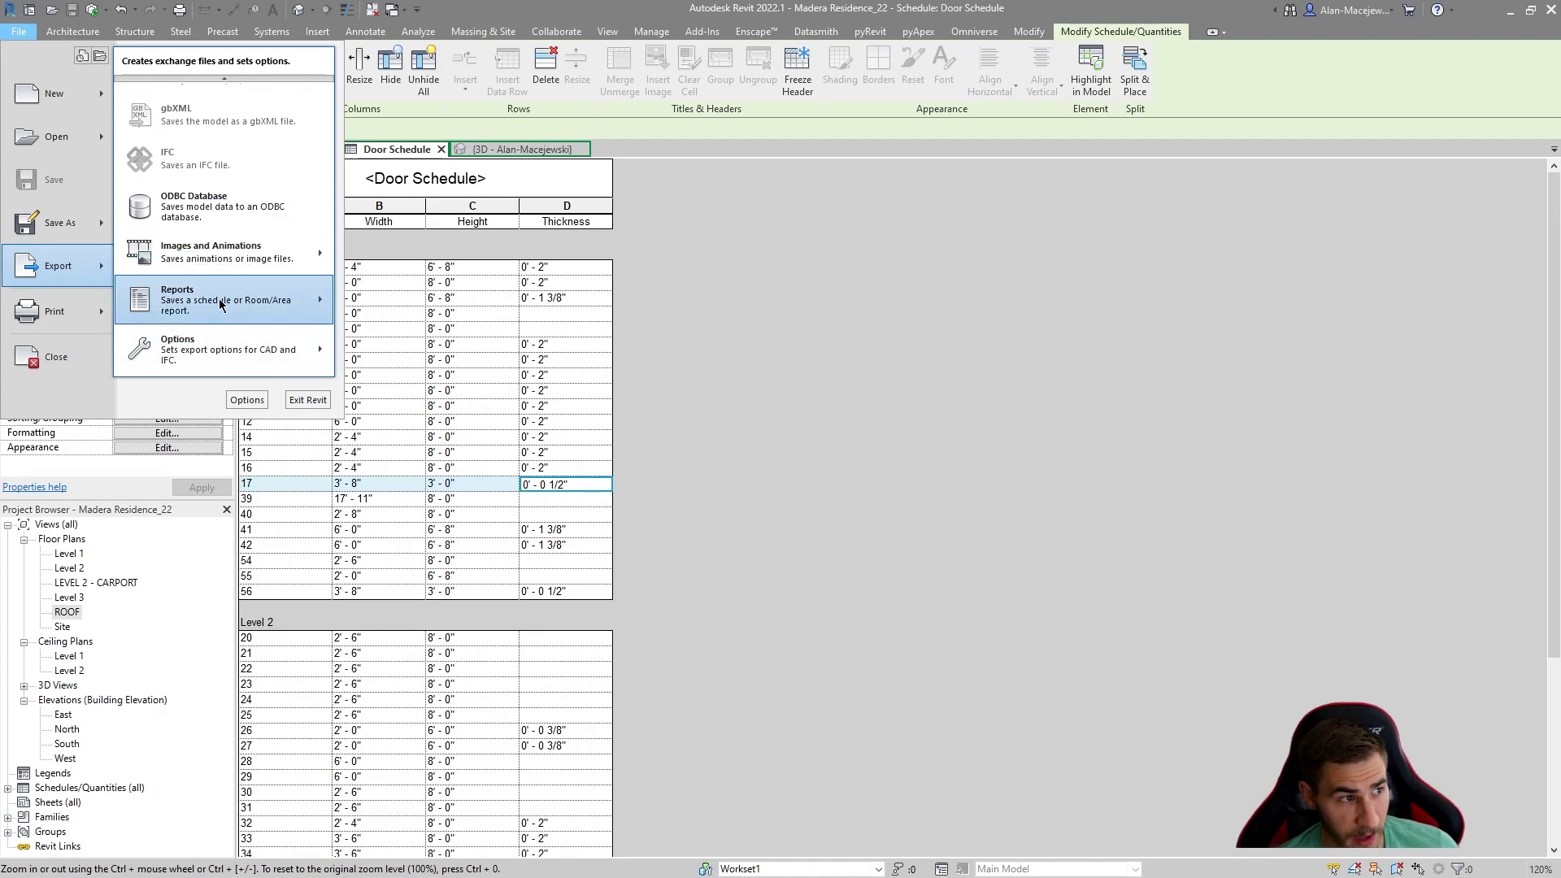
pyautogui.moveTo(219, 304)
pyautogui.click(390, 285)
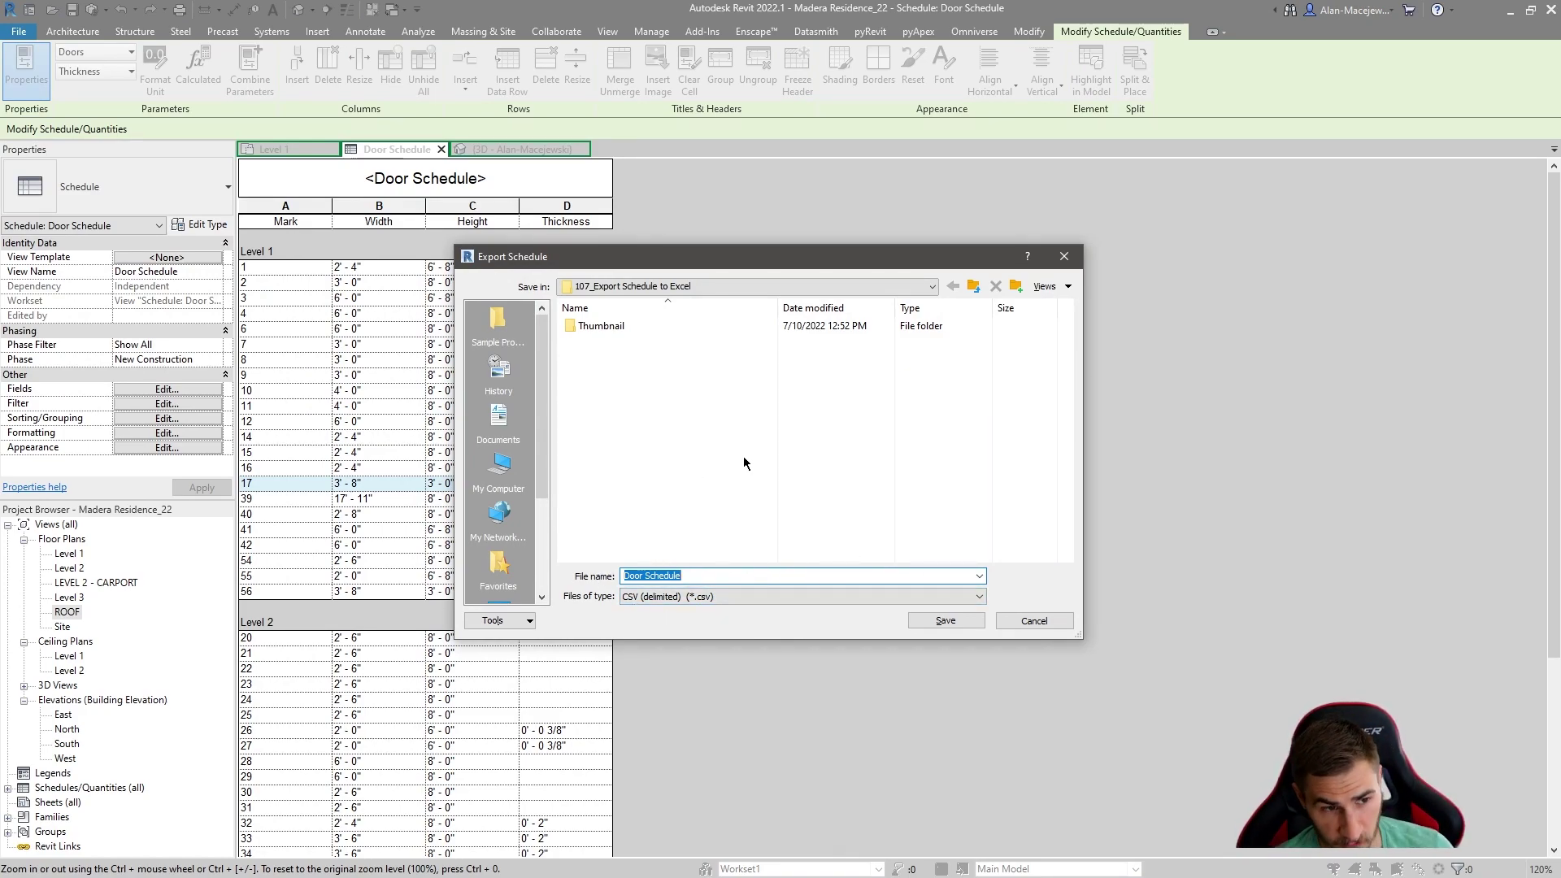
pyautogui.click(945, 621)
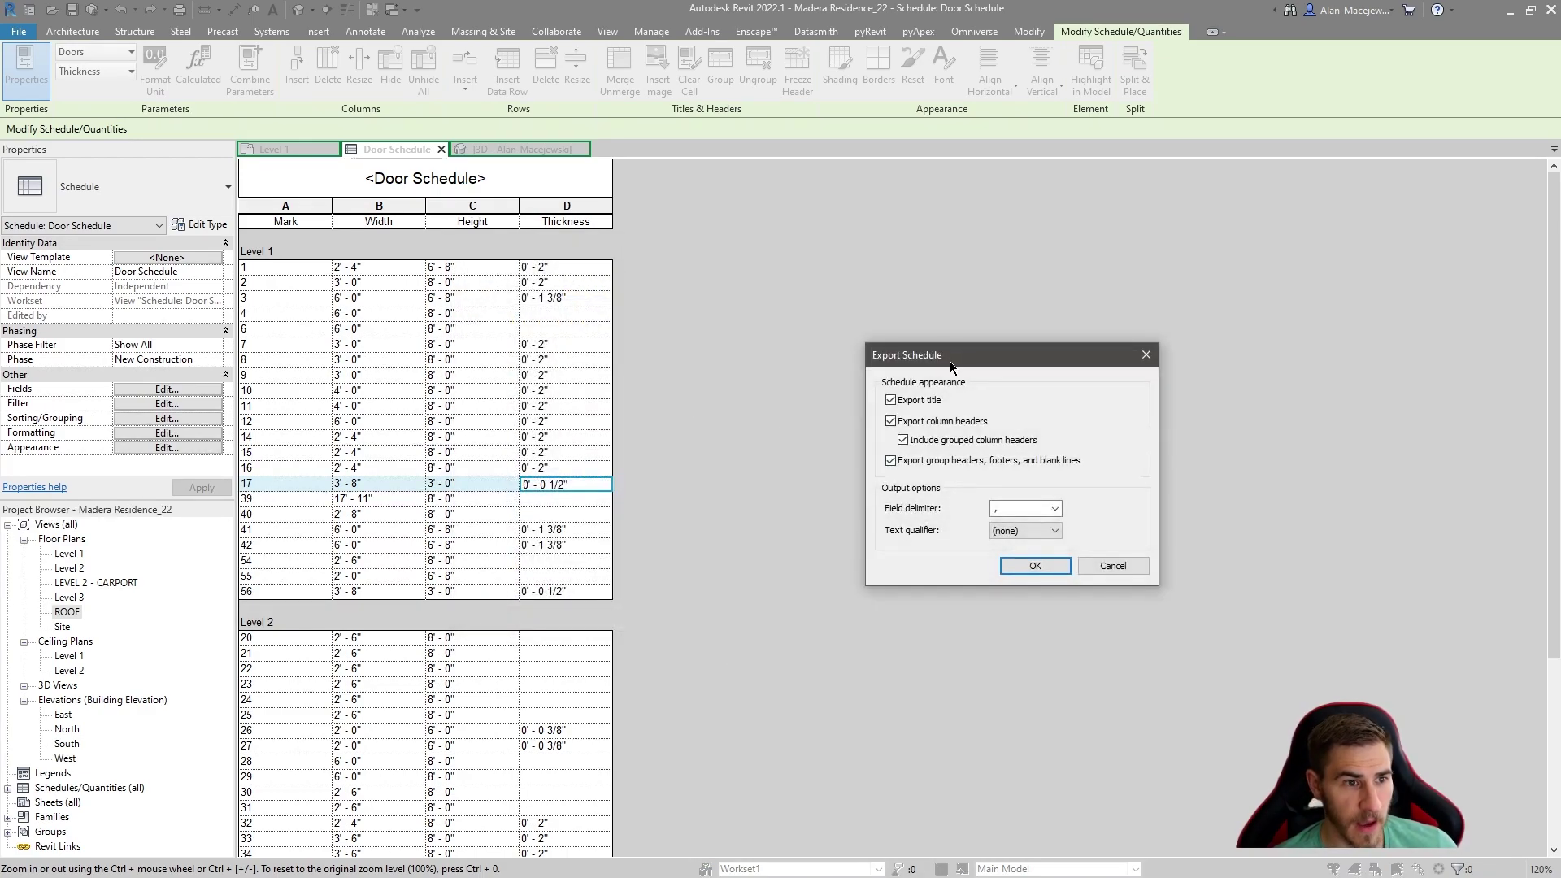
# Step: Set the export's field delimiter to (tab) and its text qualifier to the double quotation mark, and complete the export
pyautogui.moveTo(950, 361); pyautogui.dragTo(974, 301)
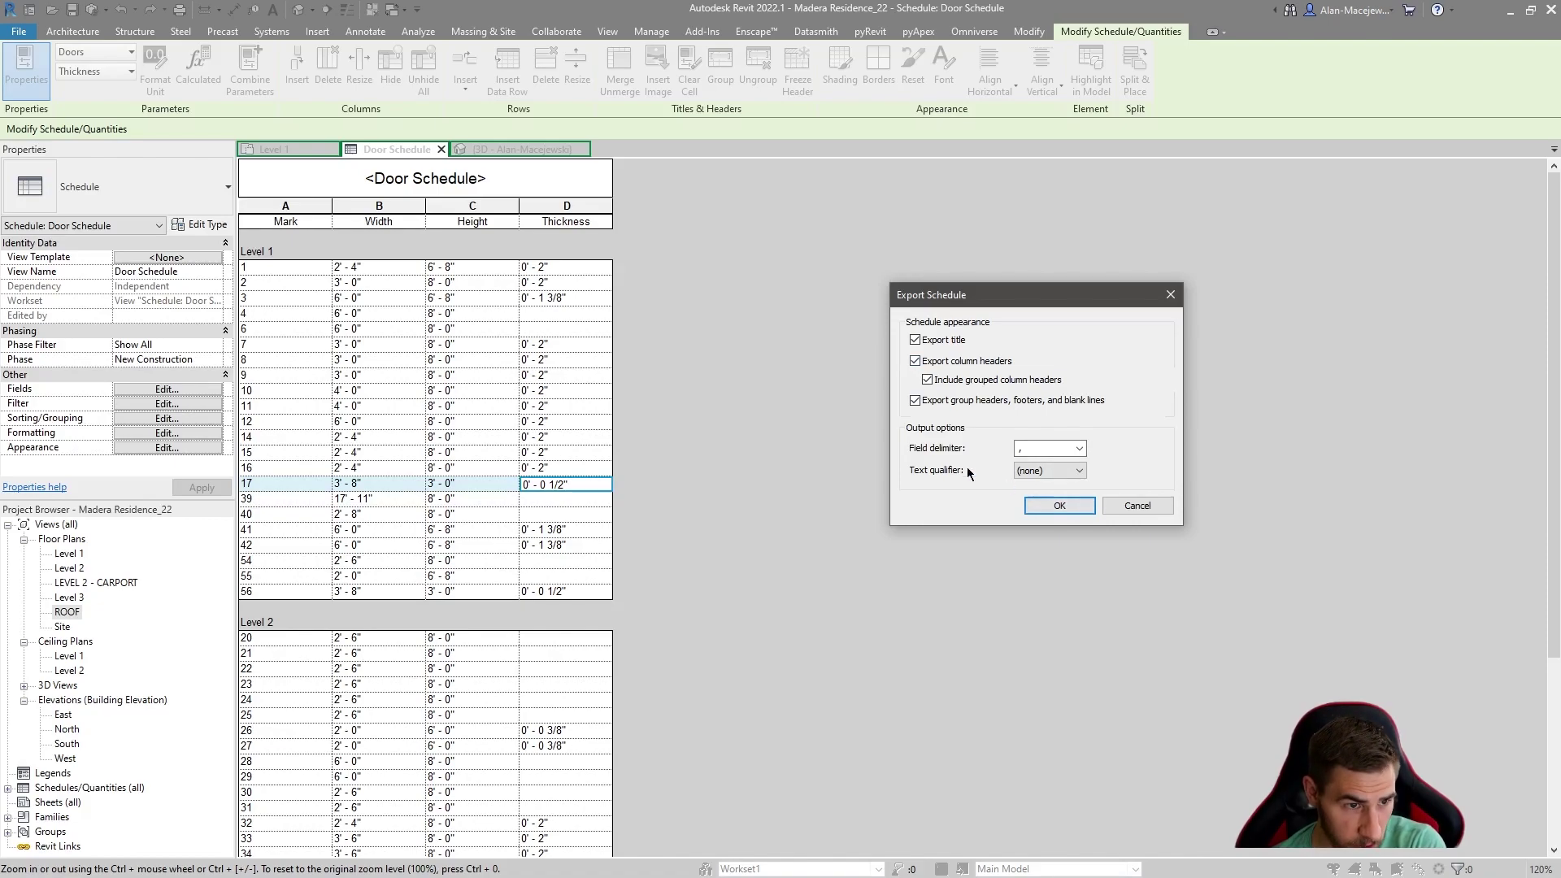
pyautogui.click(1072, 449)
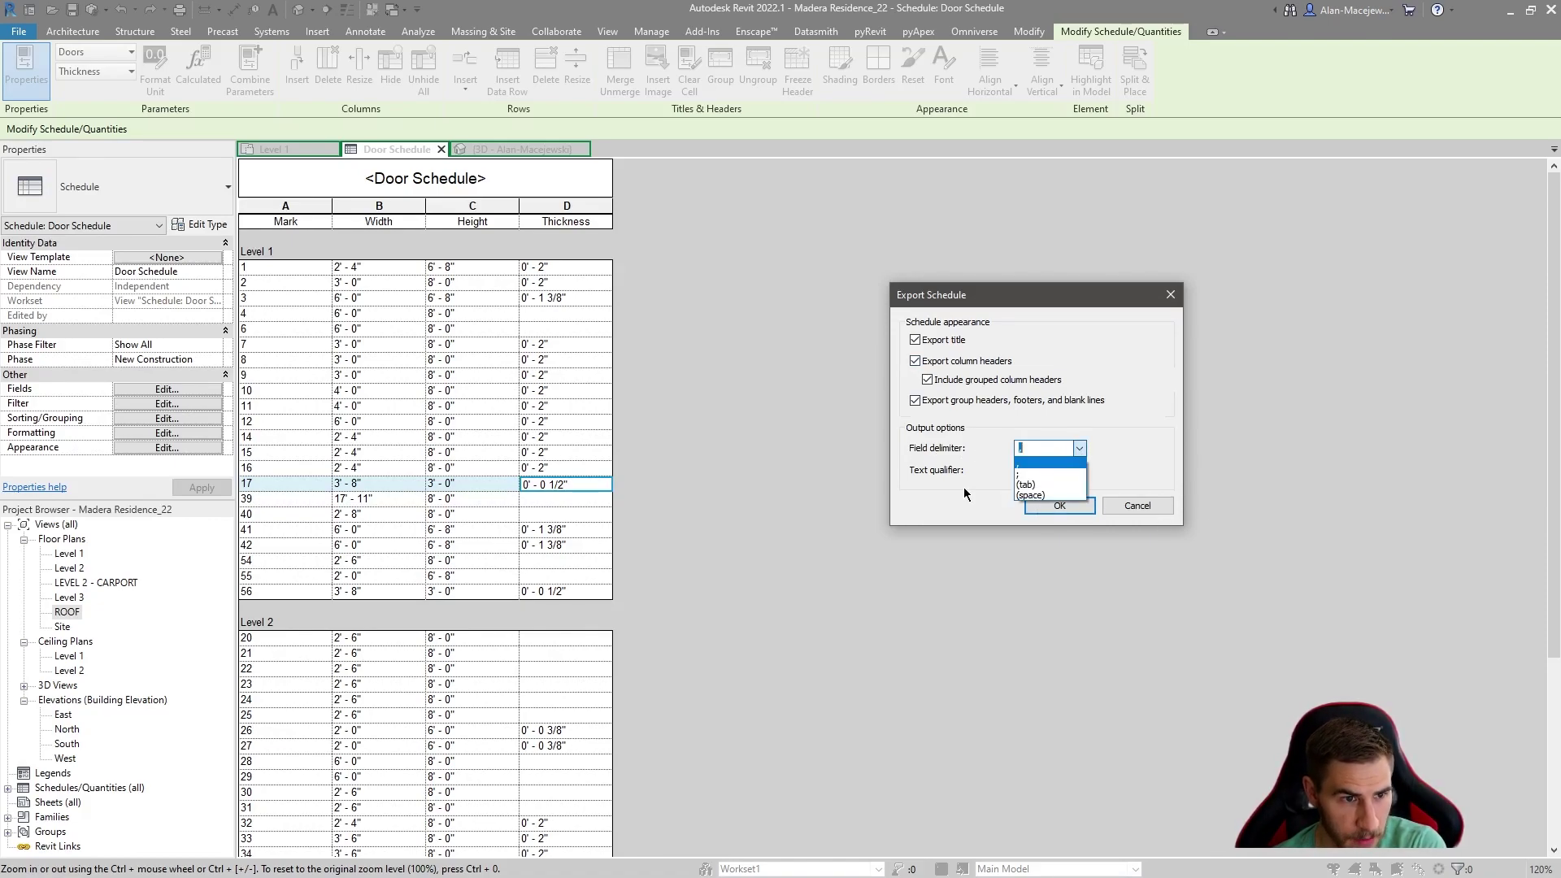
pyautogui.click(1031, 485)
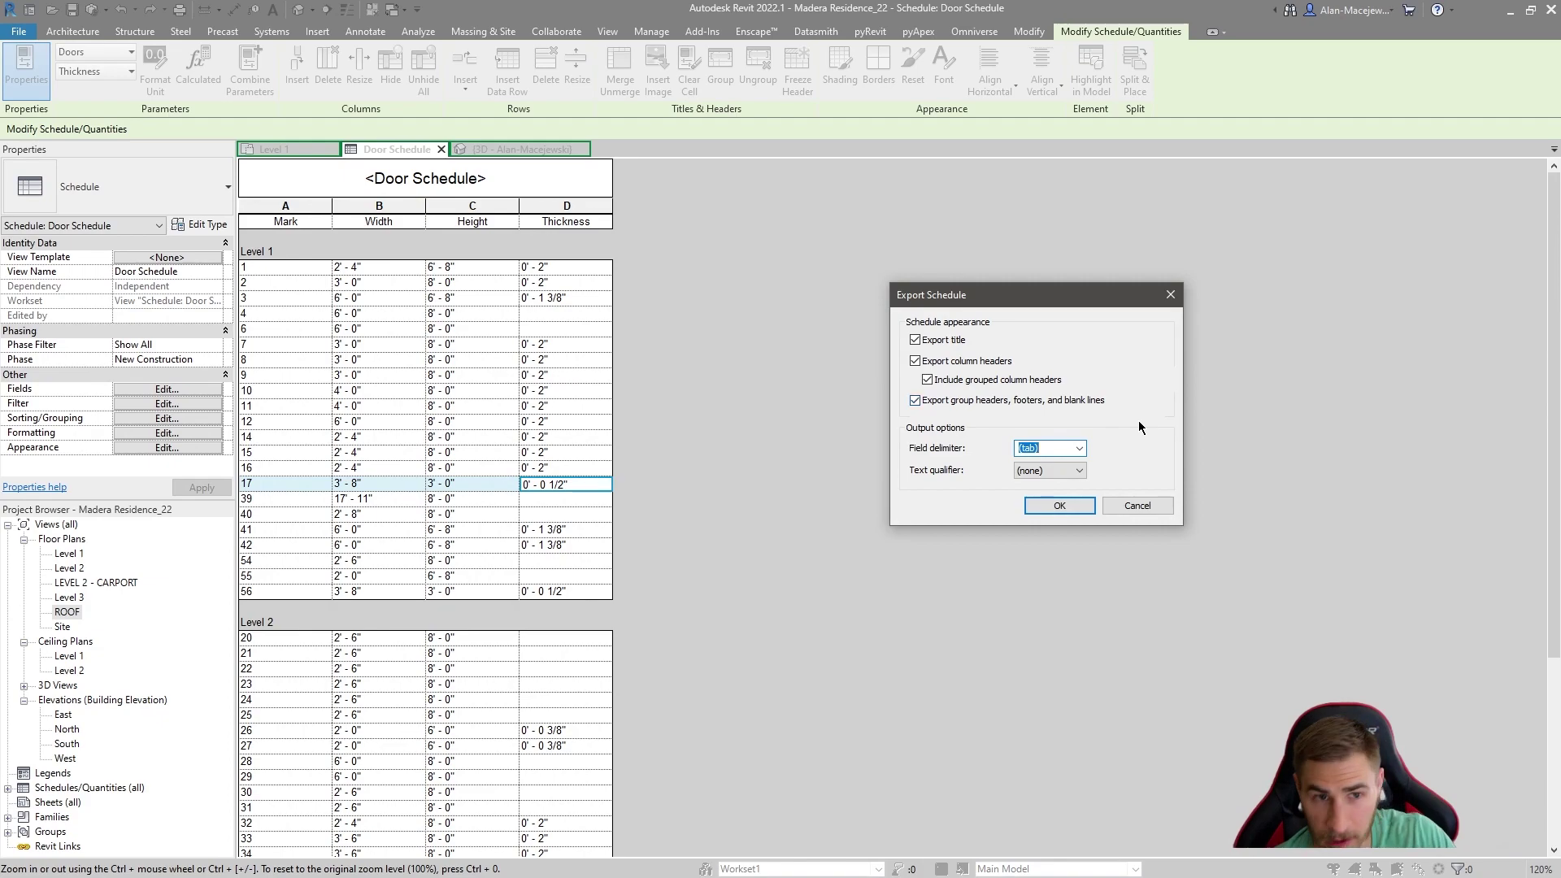
pyautogui.click(1071, 472)
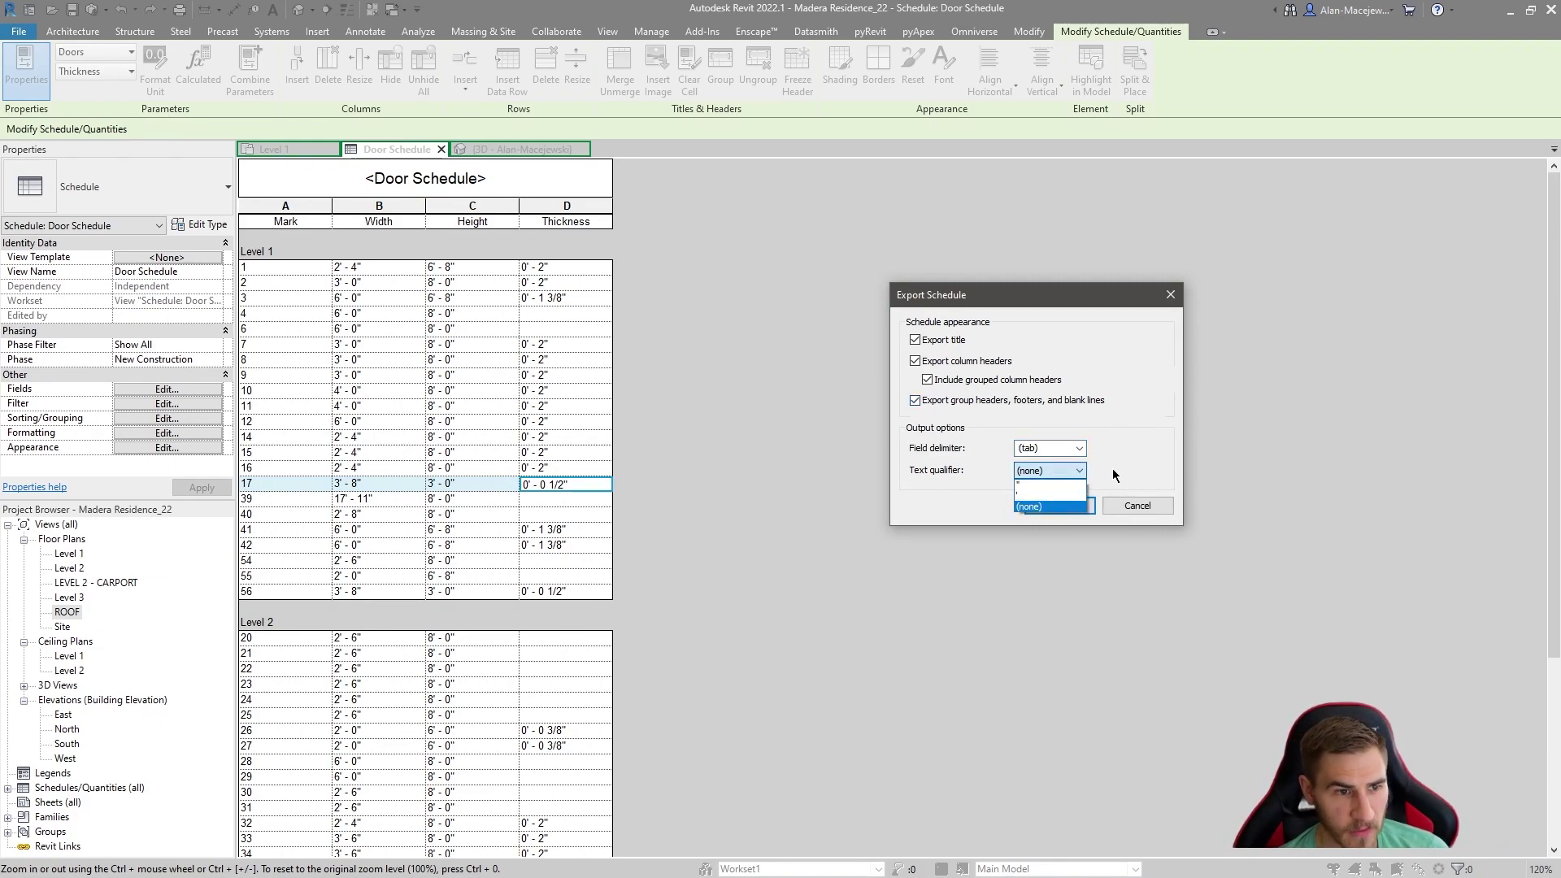
pyautogui.click(1047, 484)
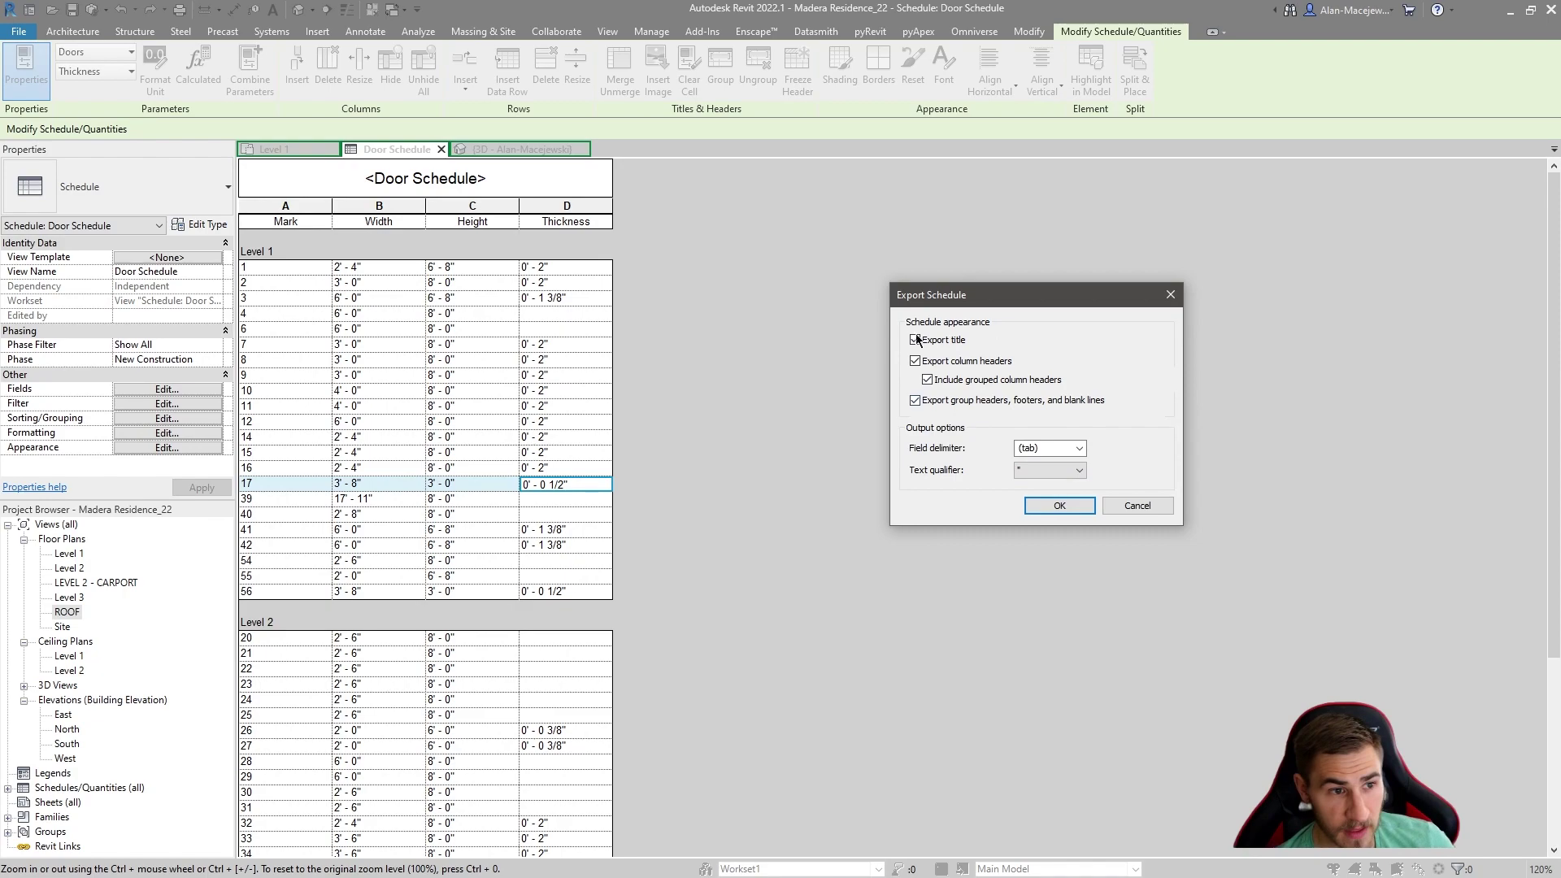
pyautogui.click(1059, 505)
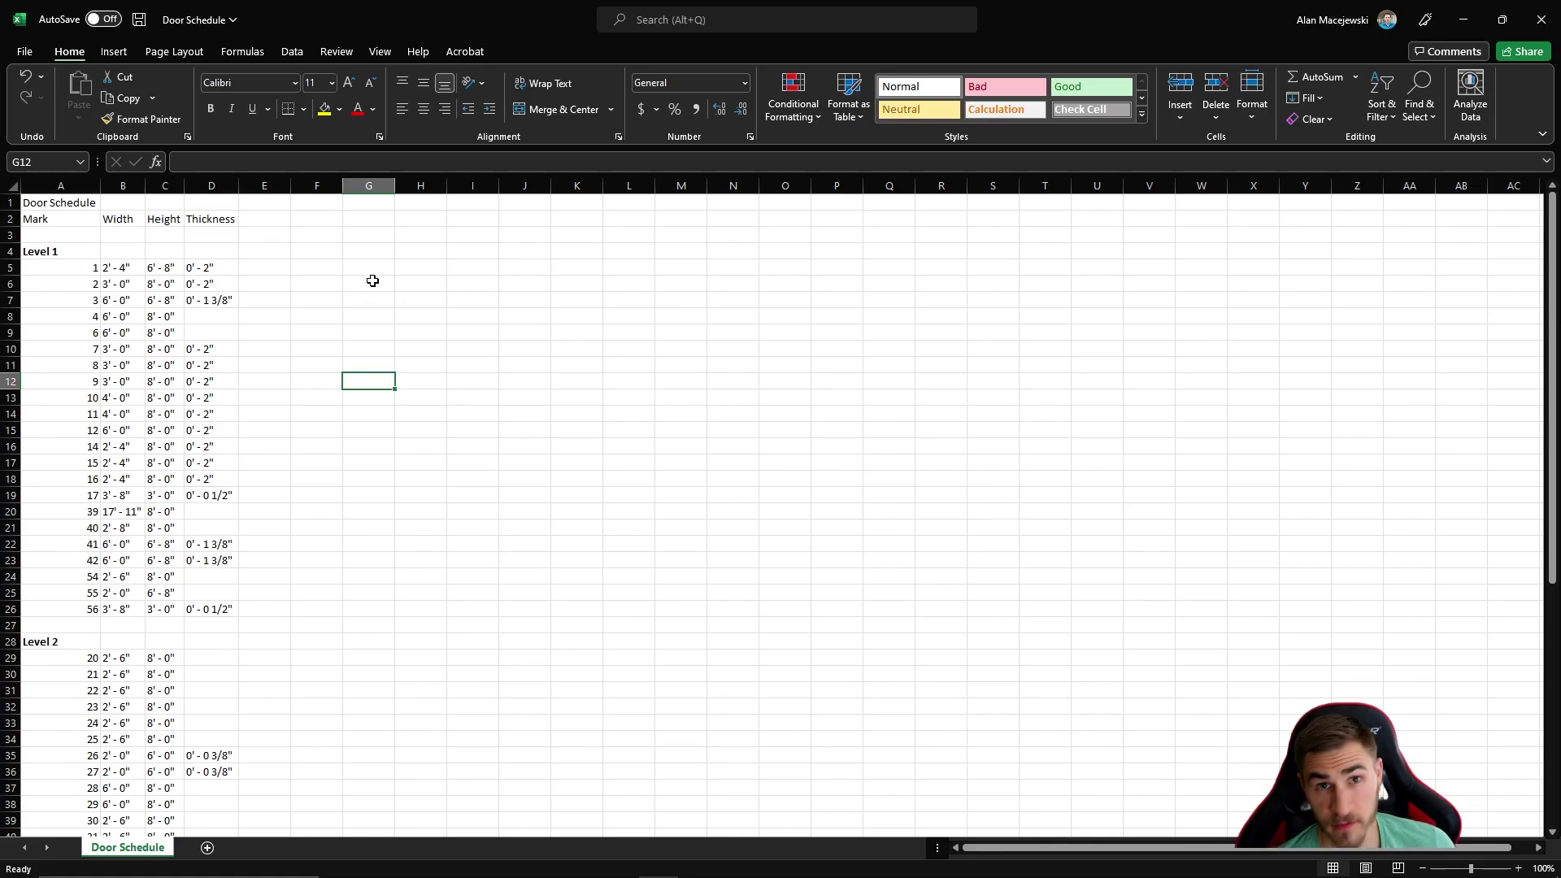
# Step: Switch to Excel and create a new blank workbook with cell C5 selected
pyautogui.click(25, 53)
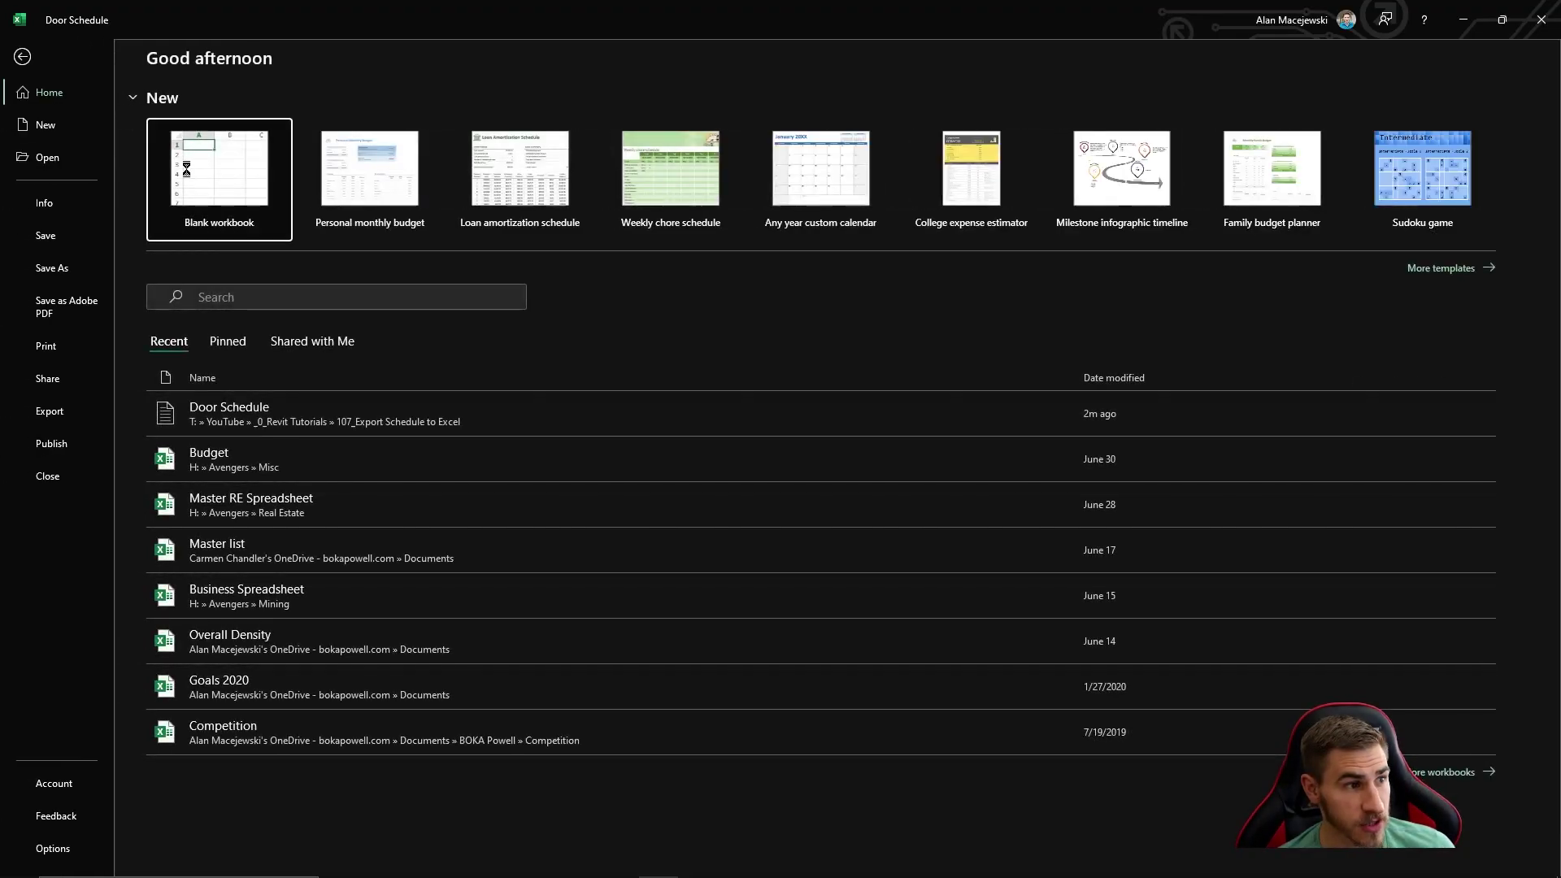
pyautogui.click(515, 458)
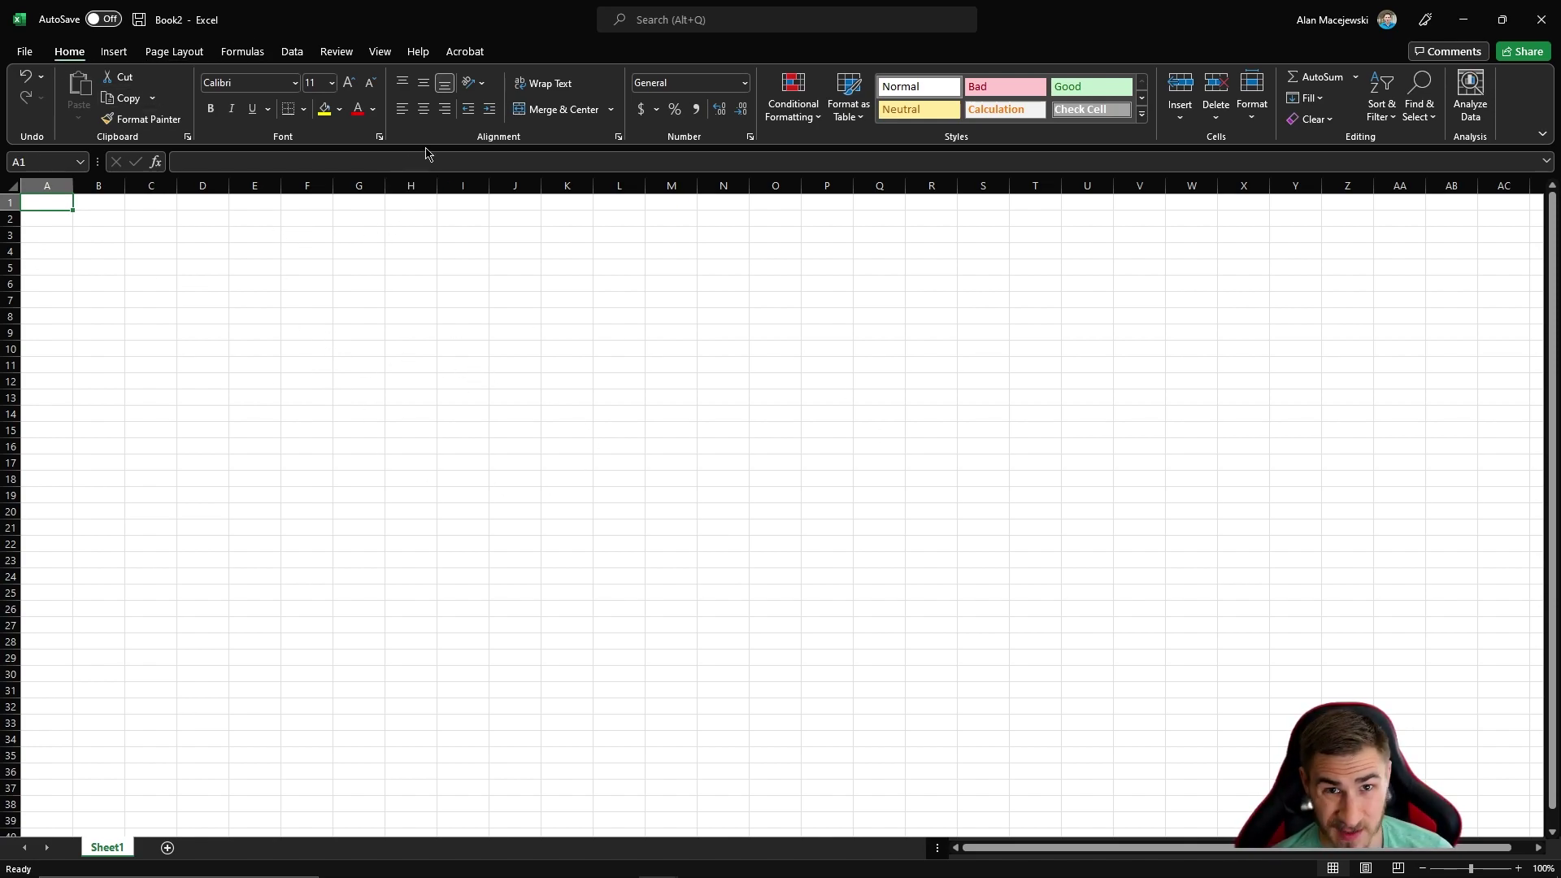
pyautogui.click(359, 365)
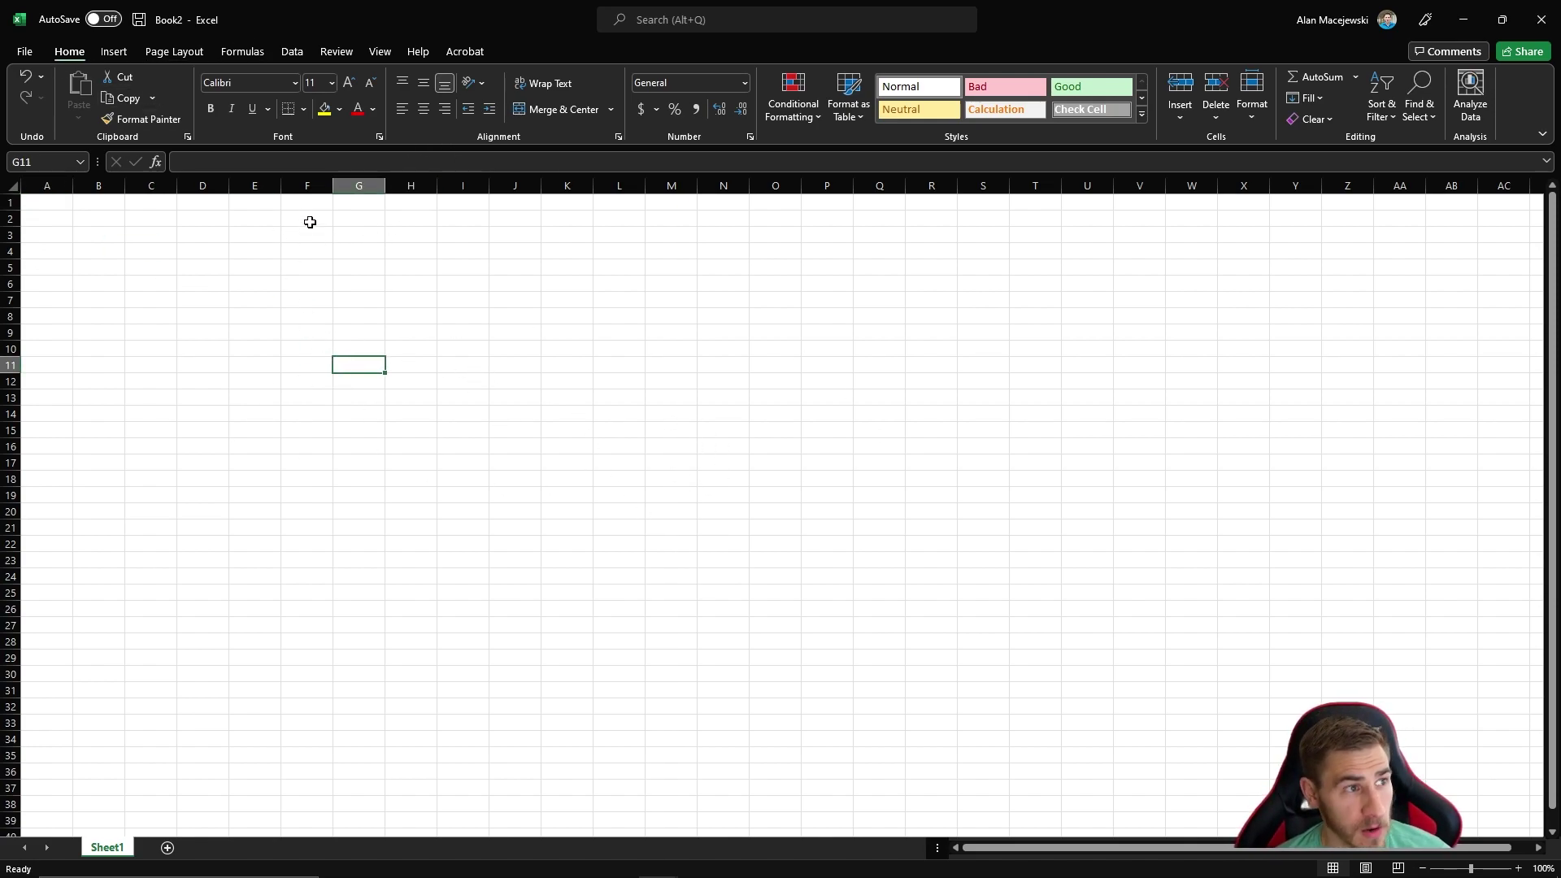
pyautogui.click(289, 53)
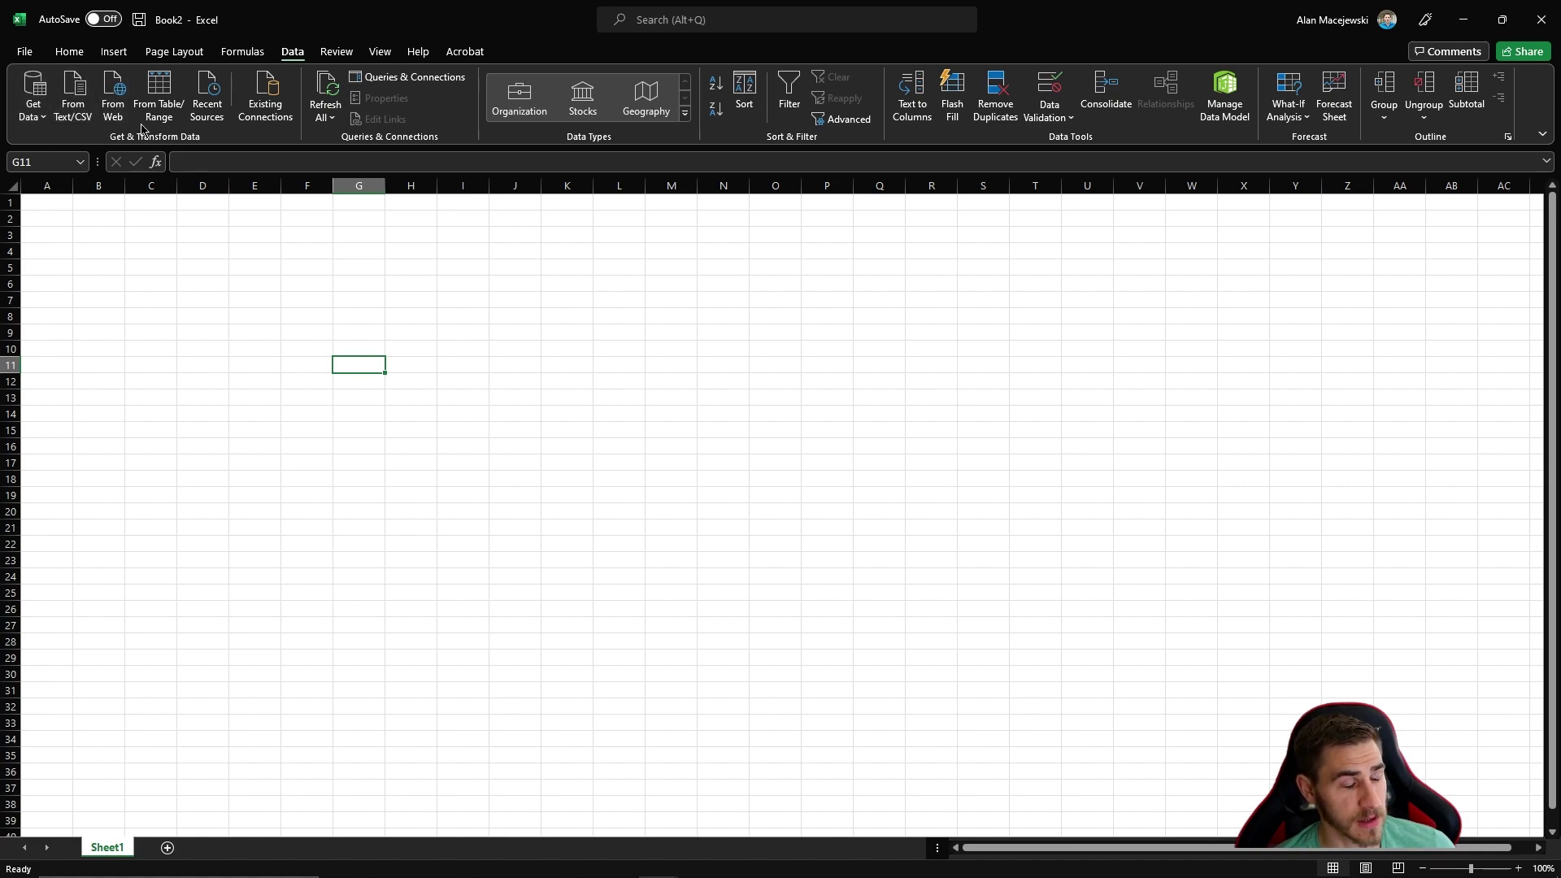
pyautogui.click(158, 268)
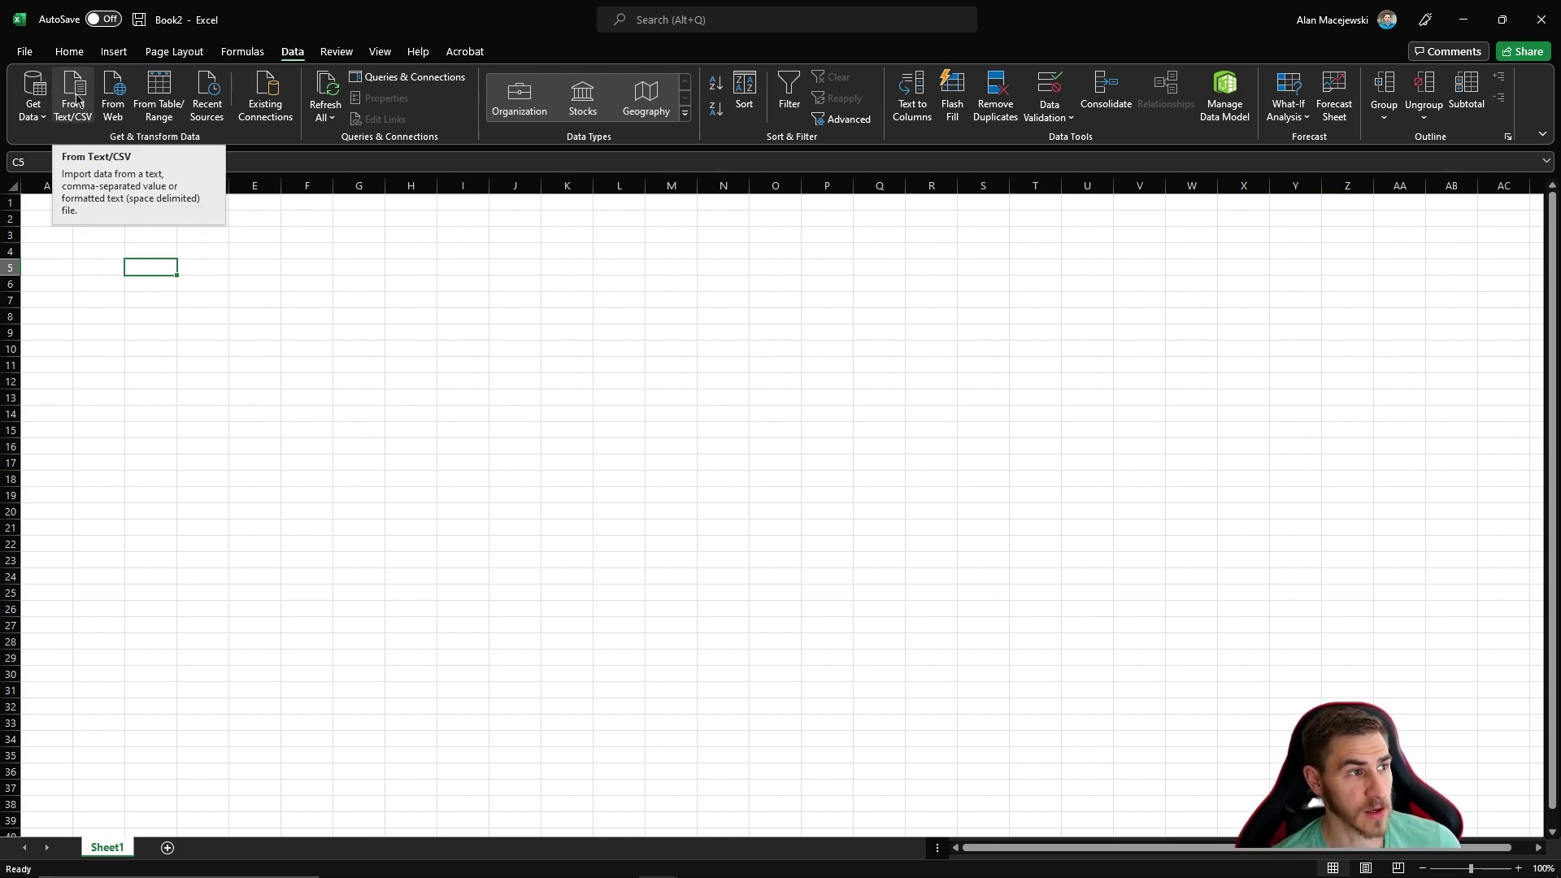
# Step: Import the CSV version of the Door Schedule file as text/CSV data, choosing it over the text document
pyautogui.click(80, 99)
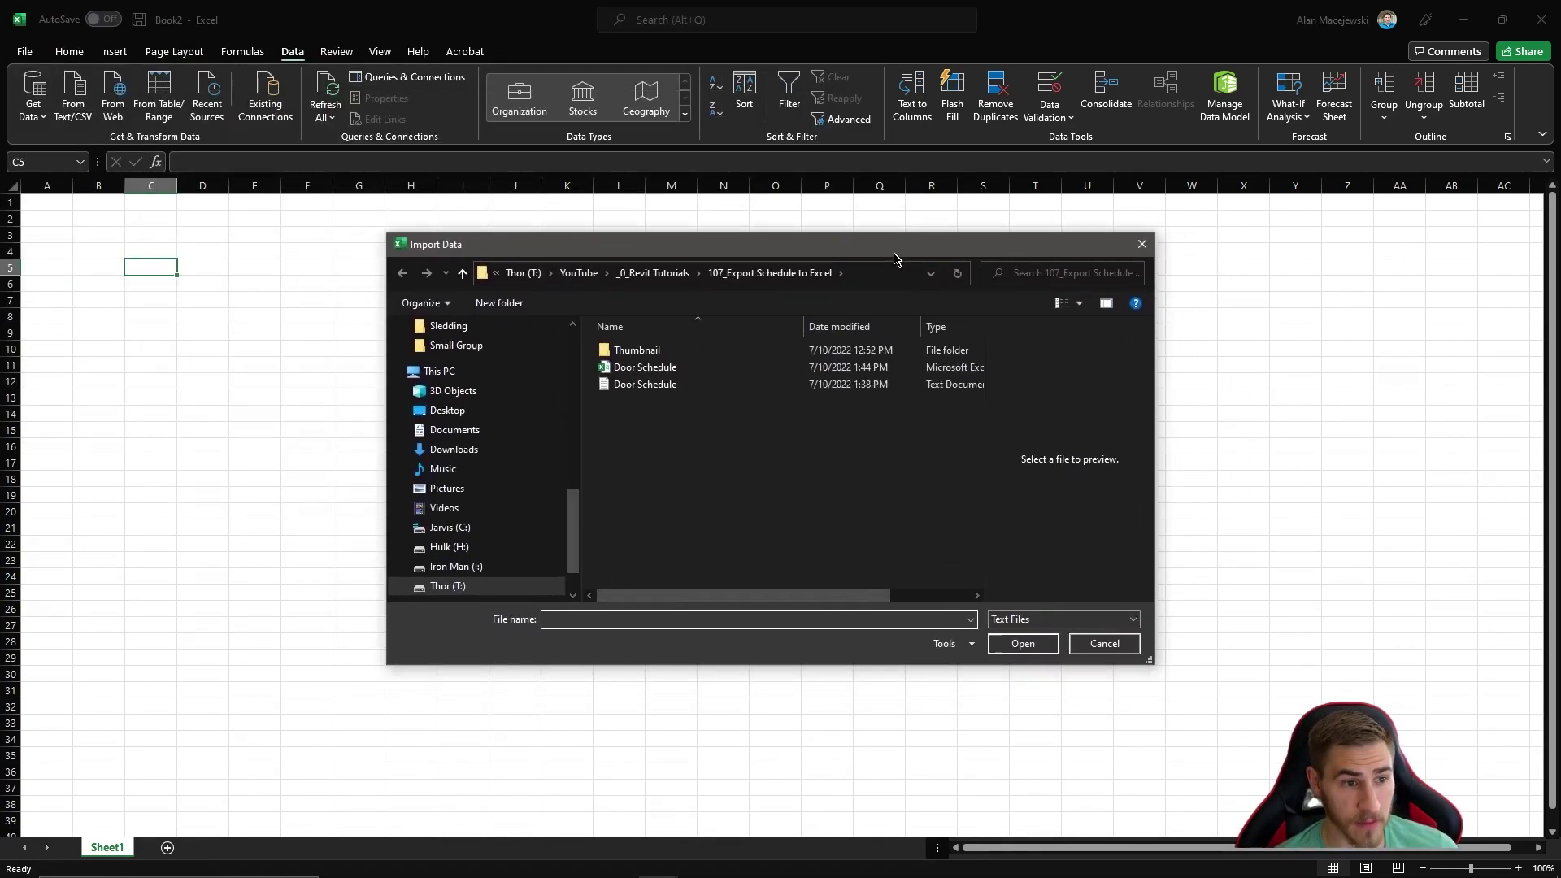
pyautogui.click(651, 371)
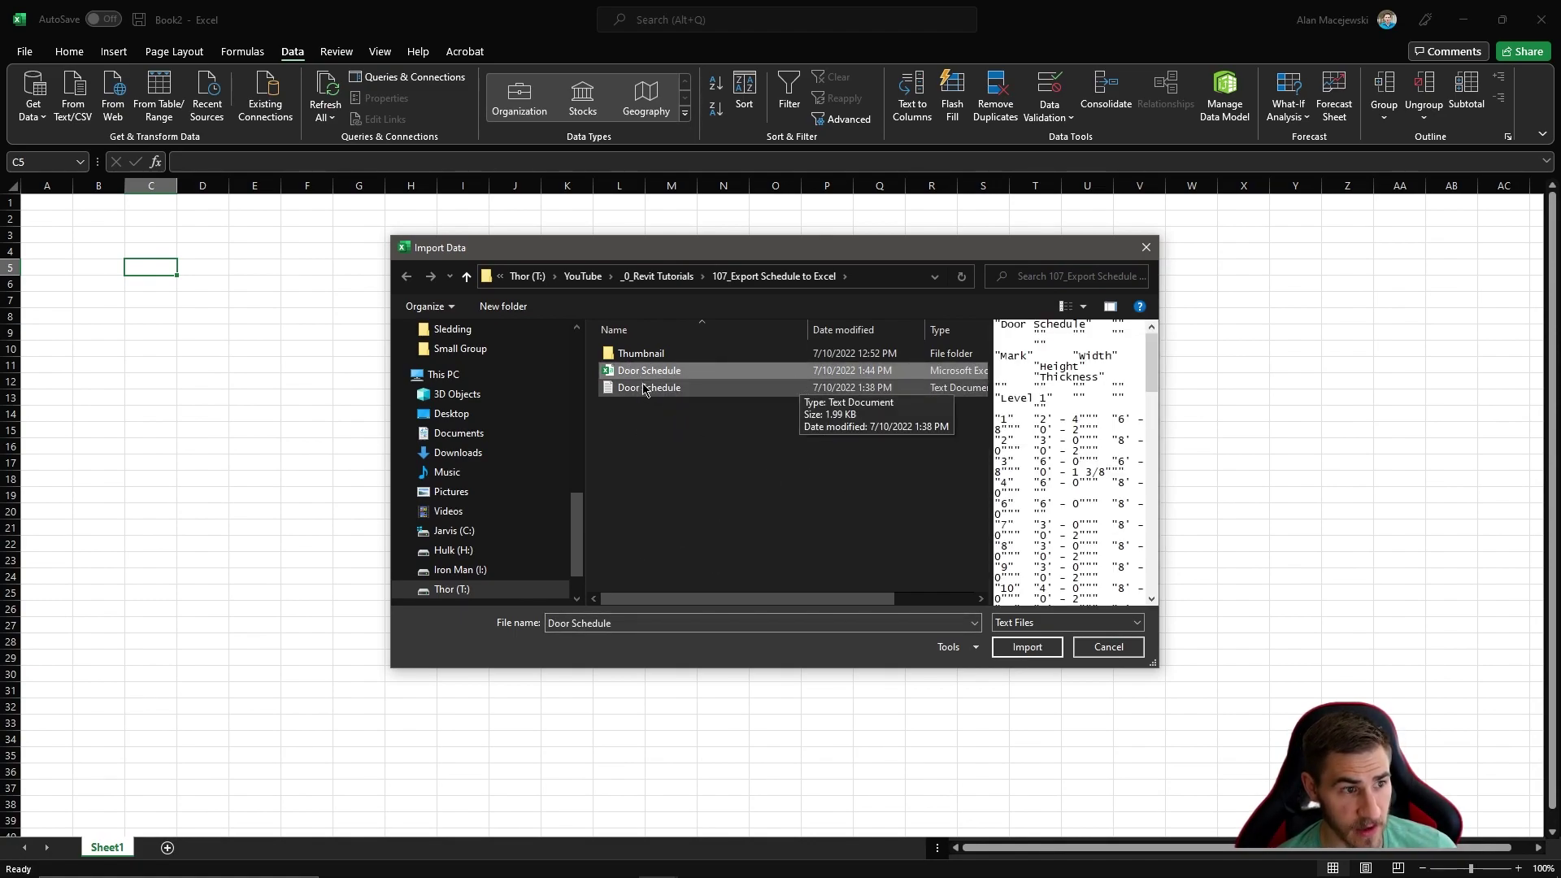
pyautogui.click(644, 389)
pyautogui.click(681, 373)
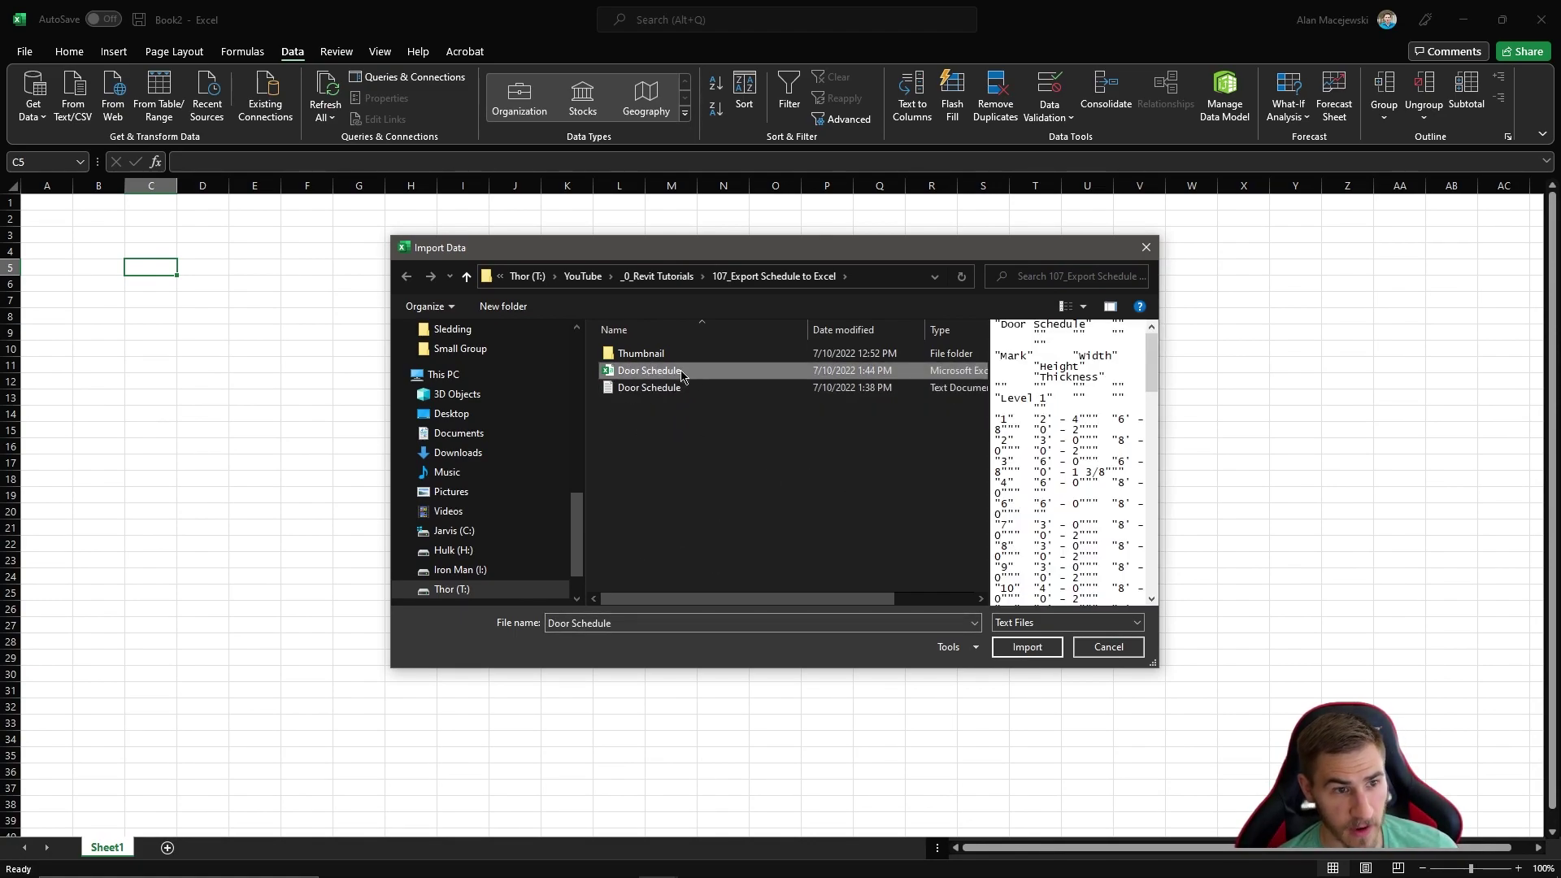
pyautogui.click(1031, 650)
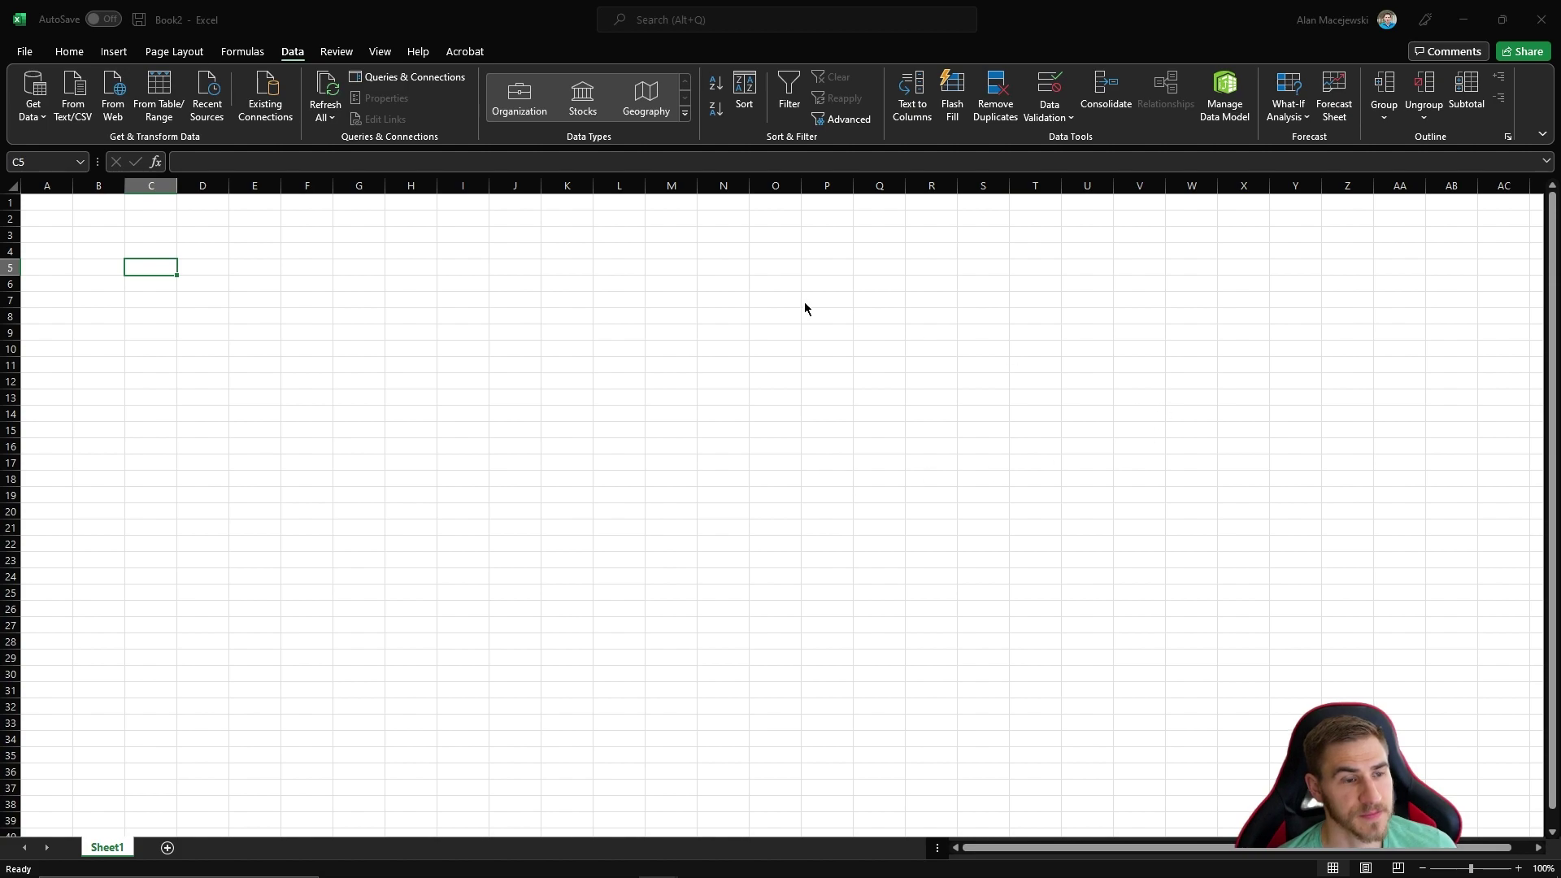
# Step: Base the import's data type detection on the entire dataset and check the preview through the Level 3 doors
pyautogui.moveTo(726, 194); pyautogui.dragTo(924, 264)
pyautogui.scroll(-1, 770, 443)
pyautogui.scroll(1, 821, 560)
pyautogui.scroll(-1, 813, 573)
pyautogui.scroll(1, 795, 547)
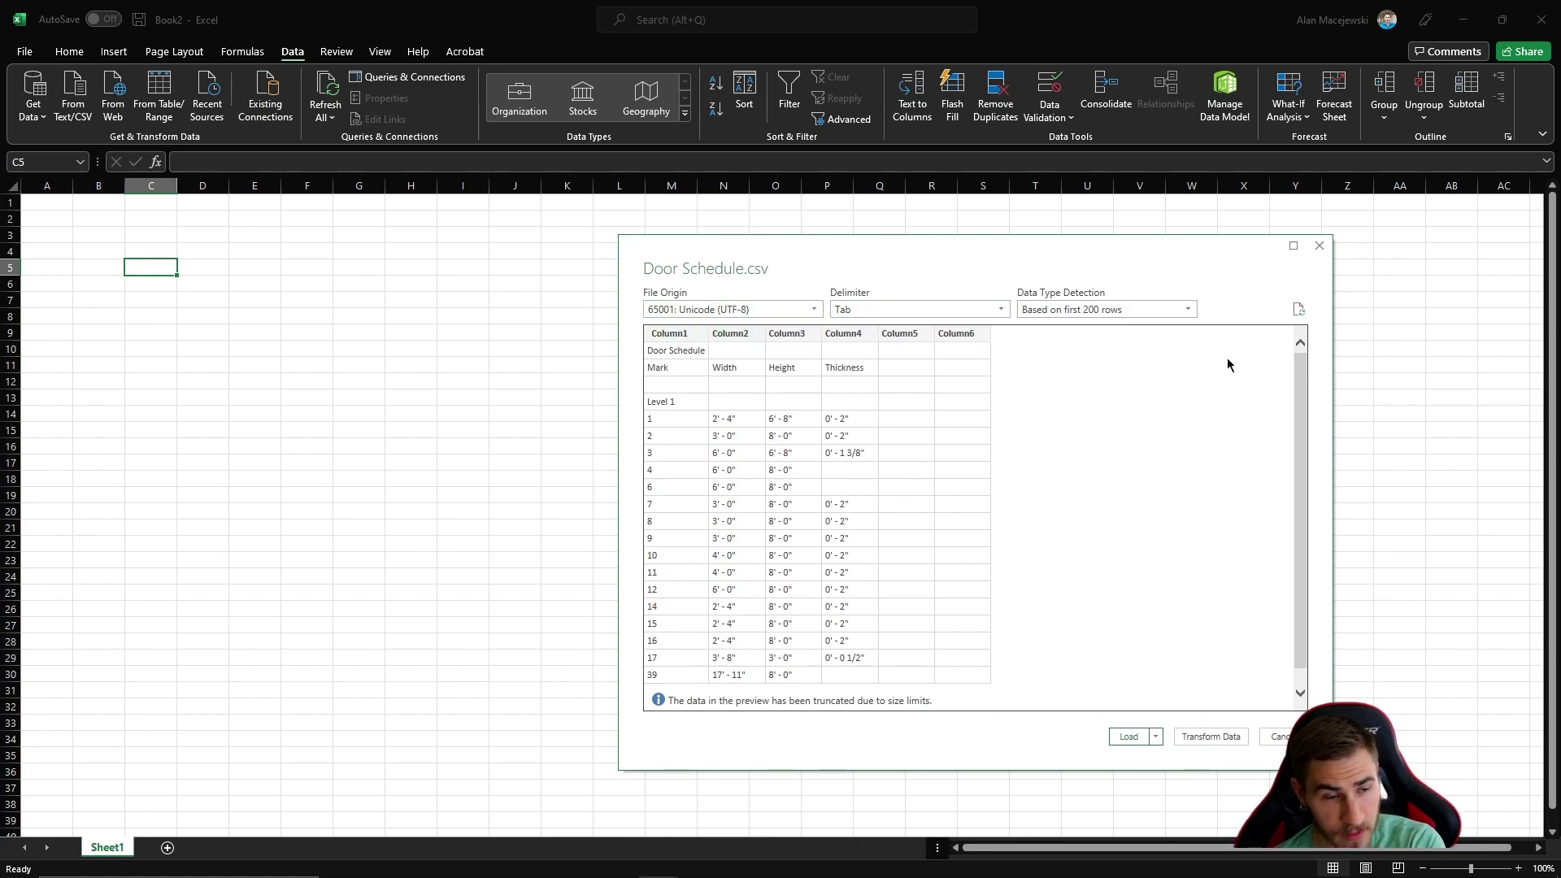
pyautogui.click(1187, 310)
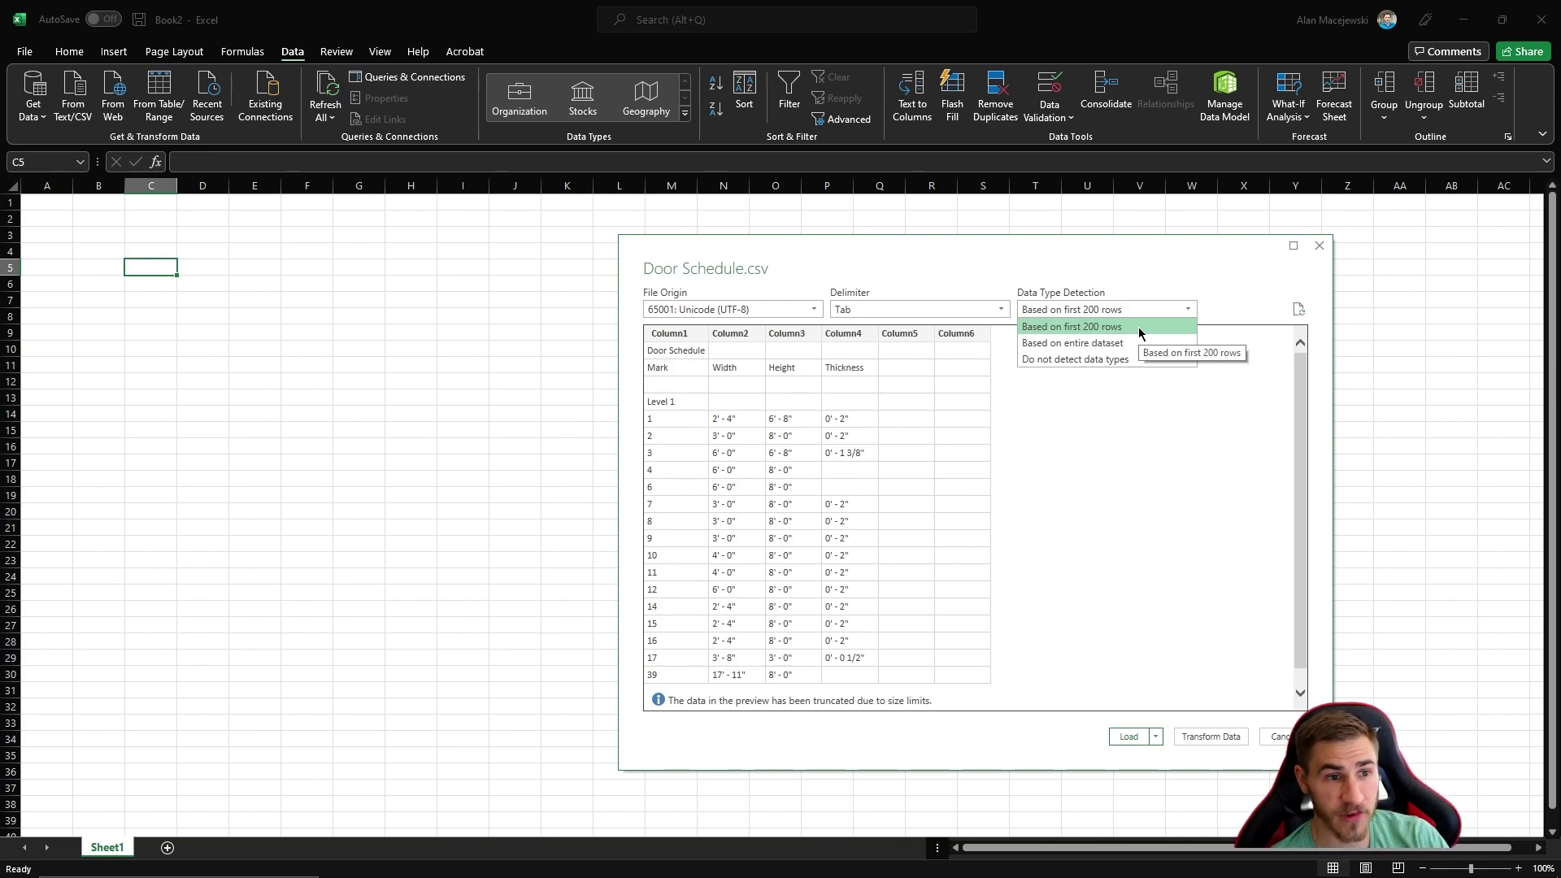
pyautogui.click(1057, 343)
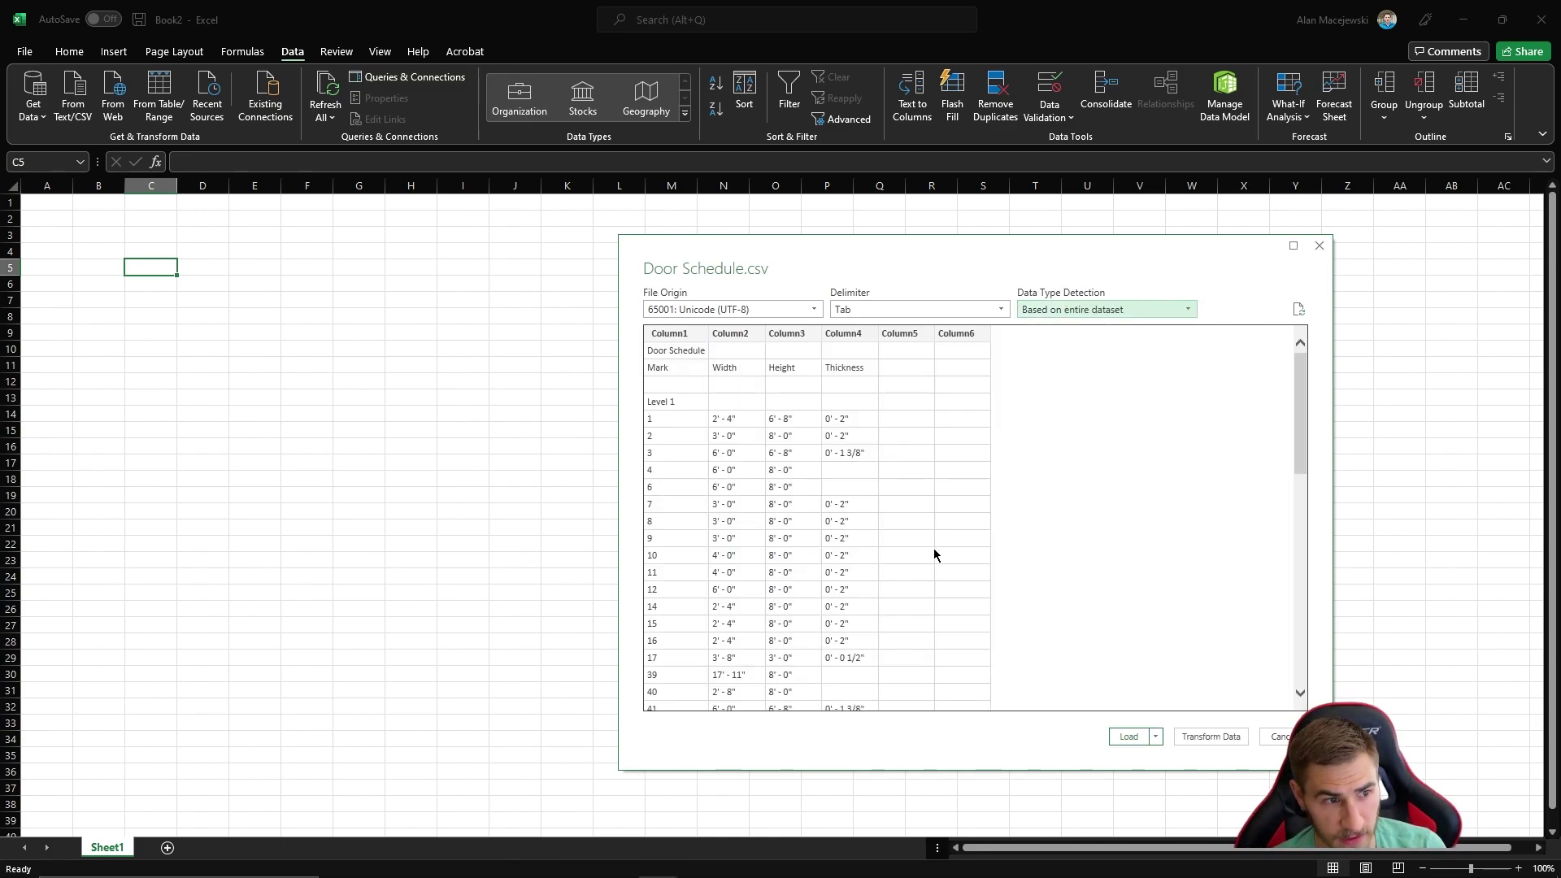
pyautogui.scroll(-10, 937, 529)
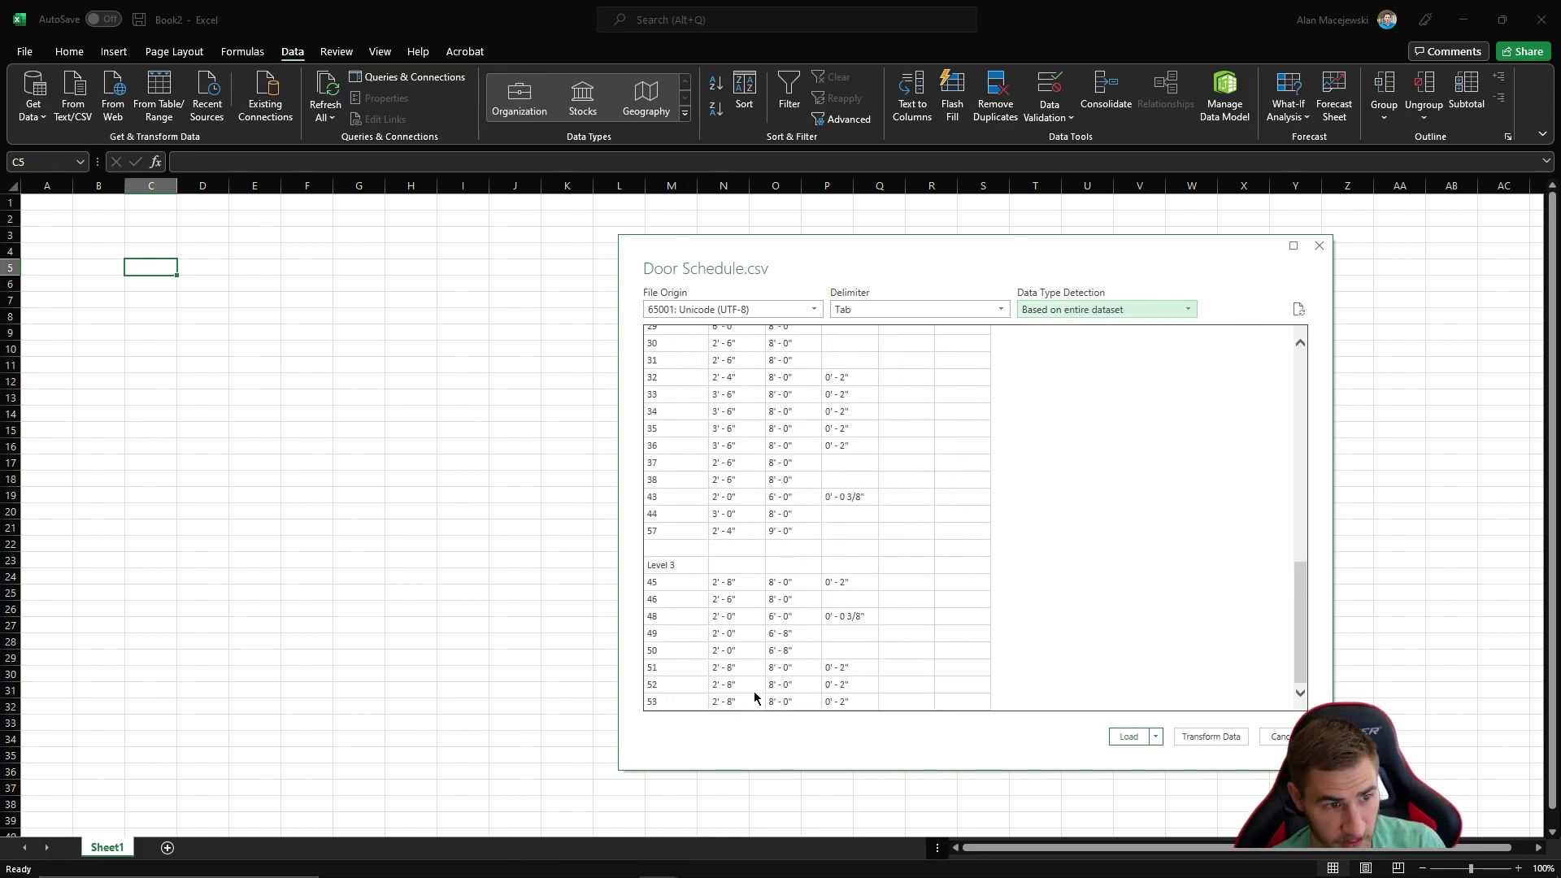
pyautogui.scroll(10, 754, 697)
# Step: Try basing the data type detection on the first 200 rows and check the preview rows
pyautogui.click(1062, 310)
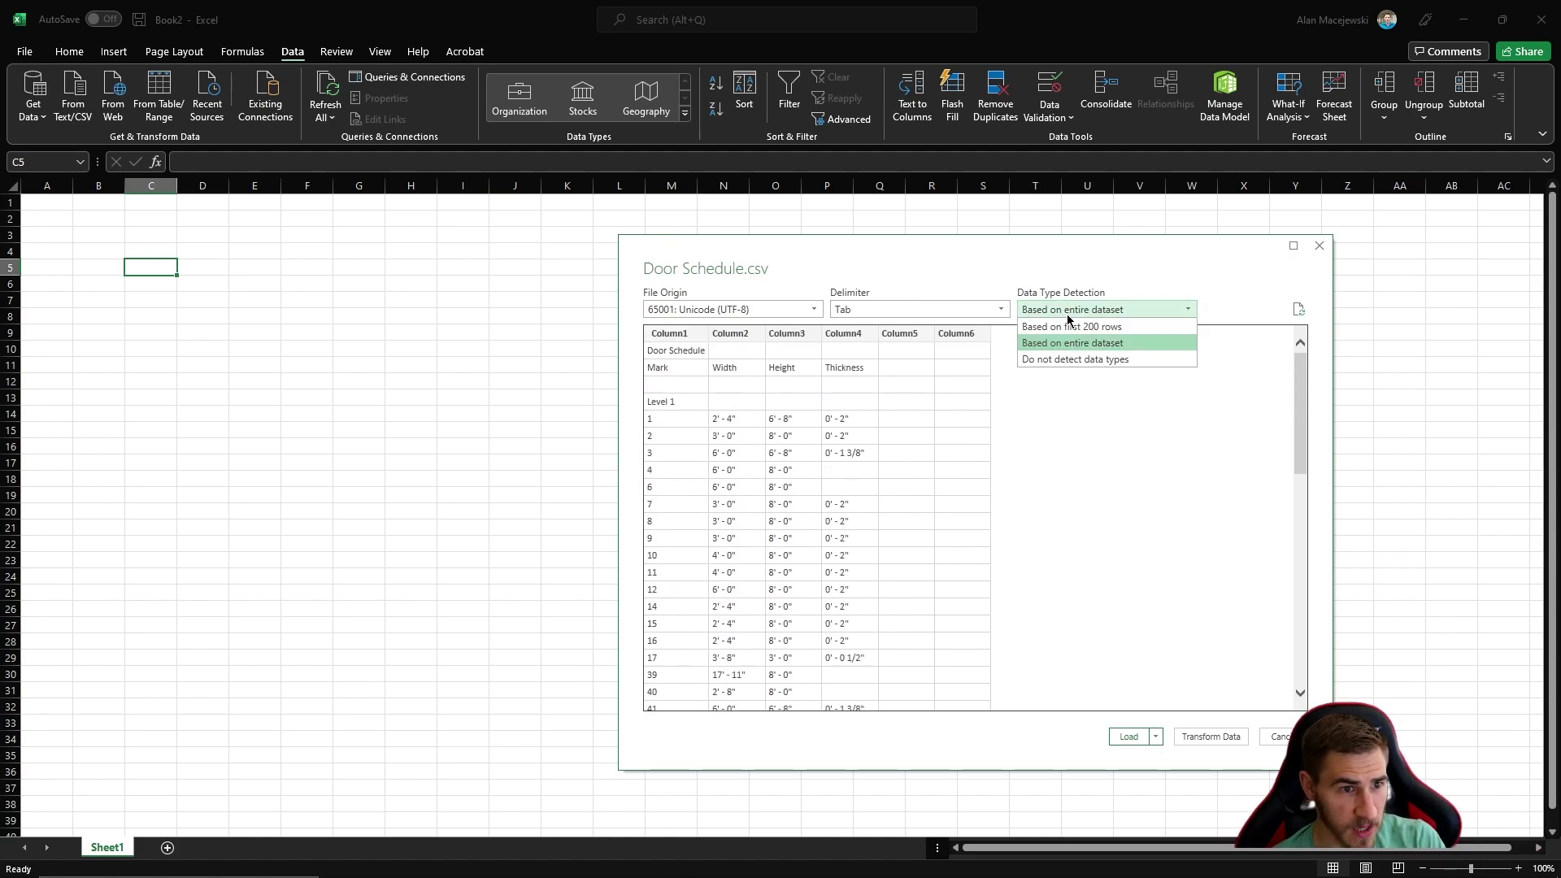
pyautogui.click(1079, 328)
pyautogui.scroll(-10, 1066, 488)
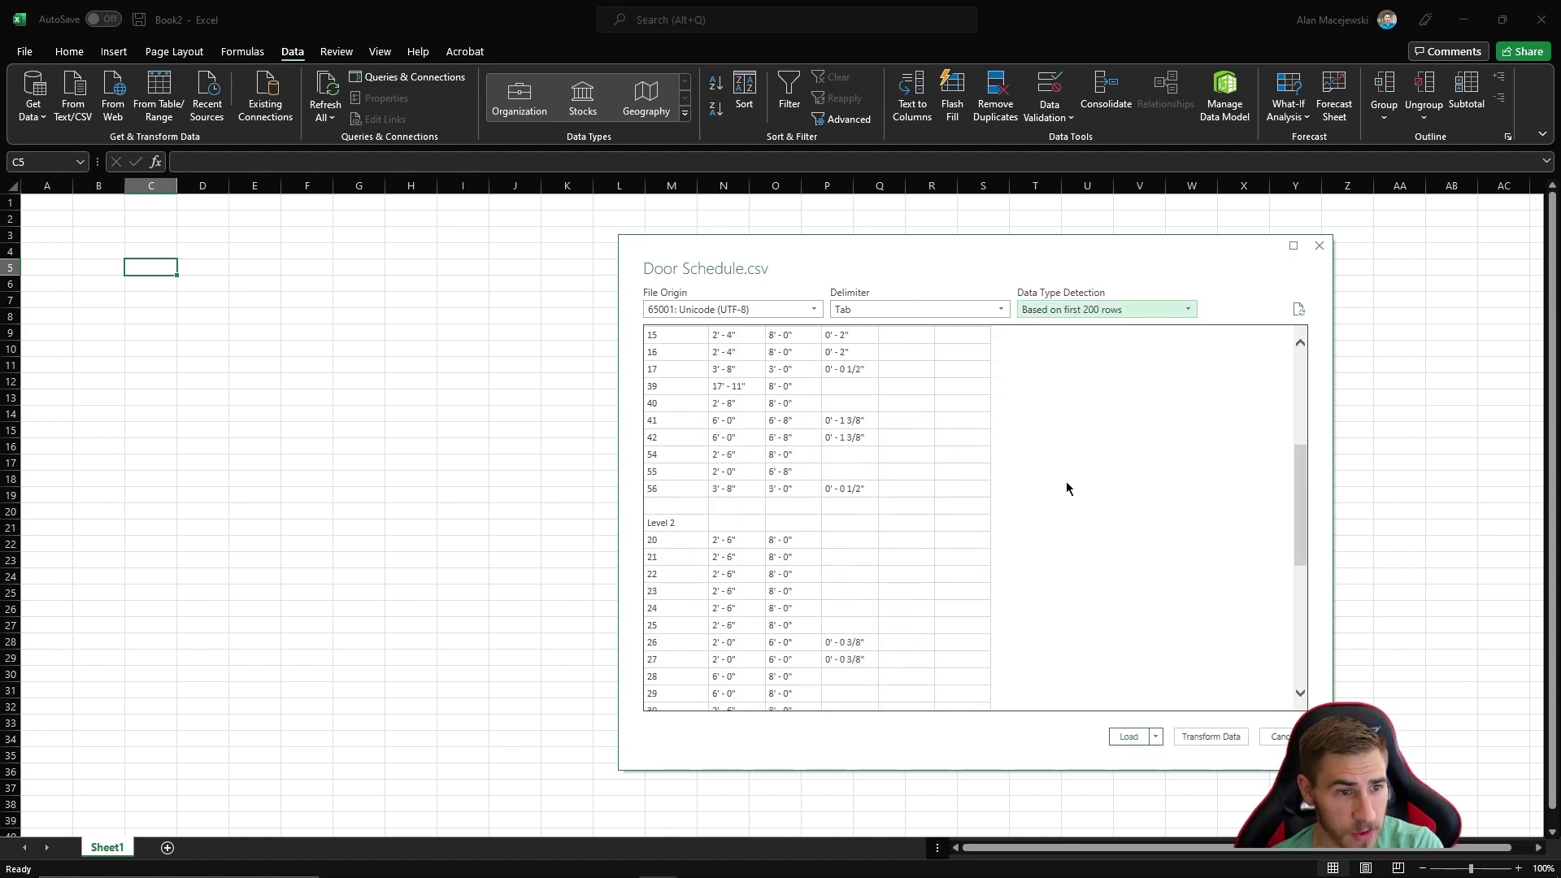
pyautogui.scroll(10, 706, 606)
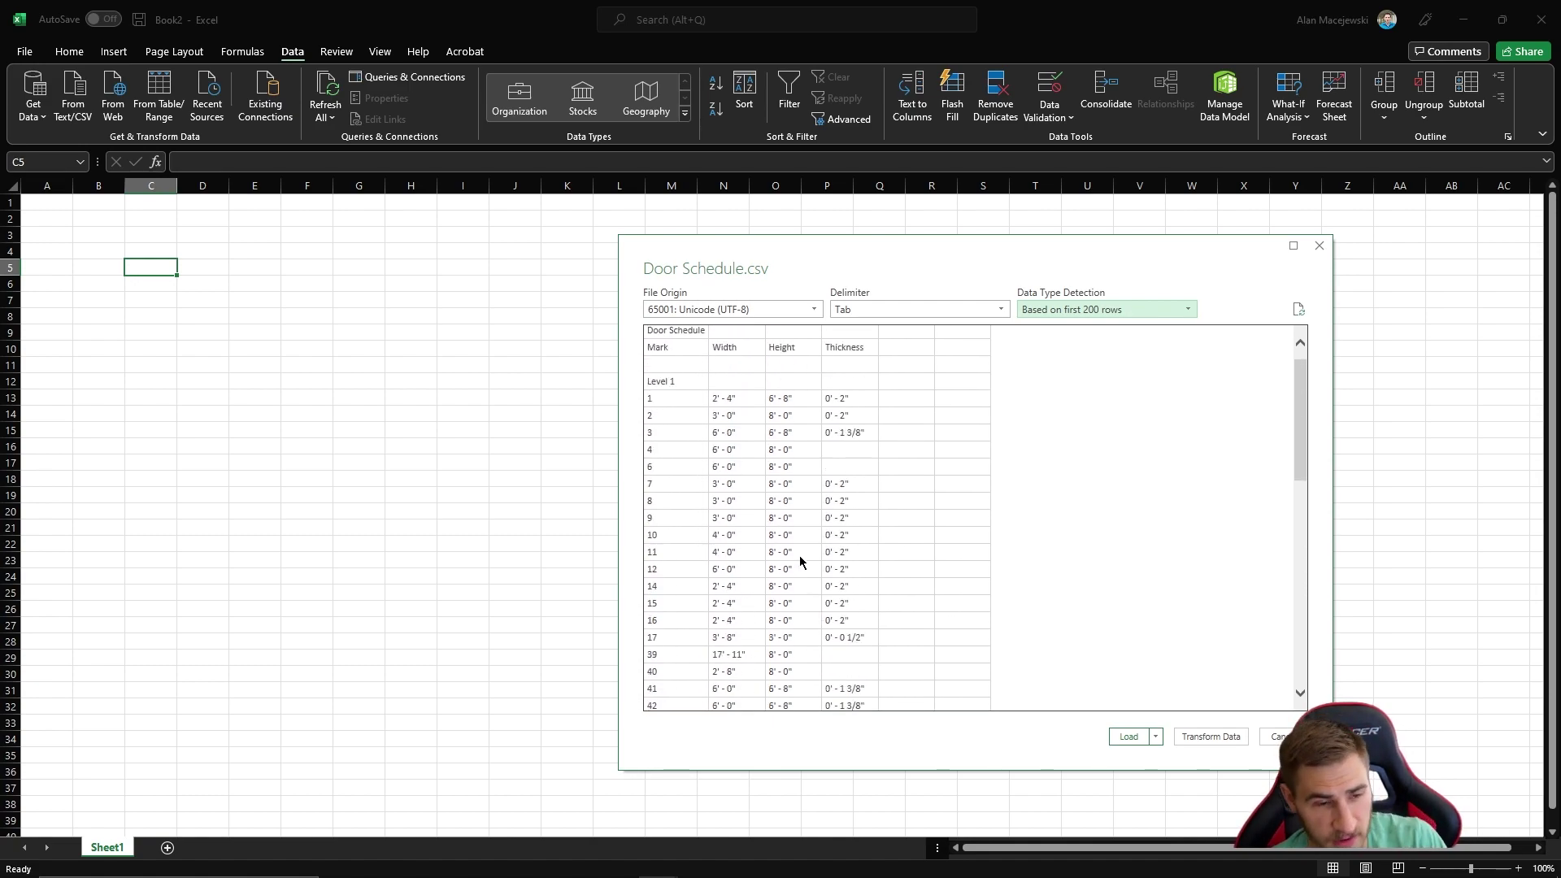
# Step: Set the data type detection back to the entire dataset and load the door schedule into the workbook
pyautogui.click(1089, 310)
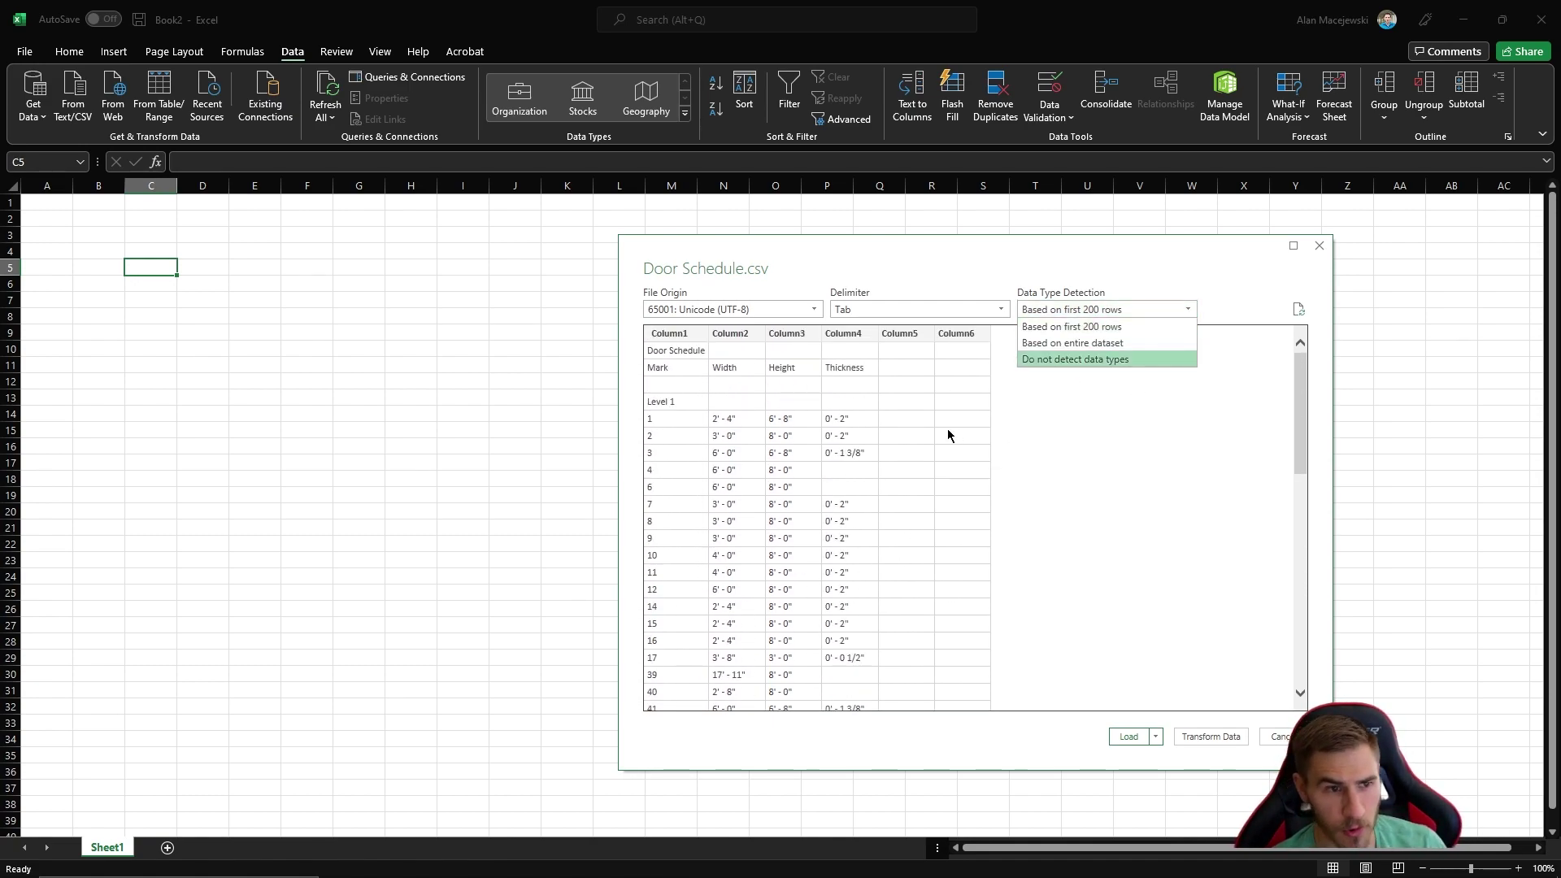
pyautogui.click(1078, 344)
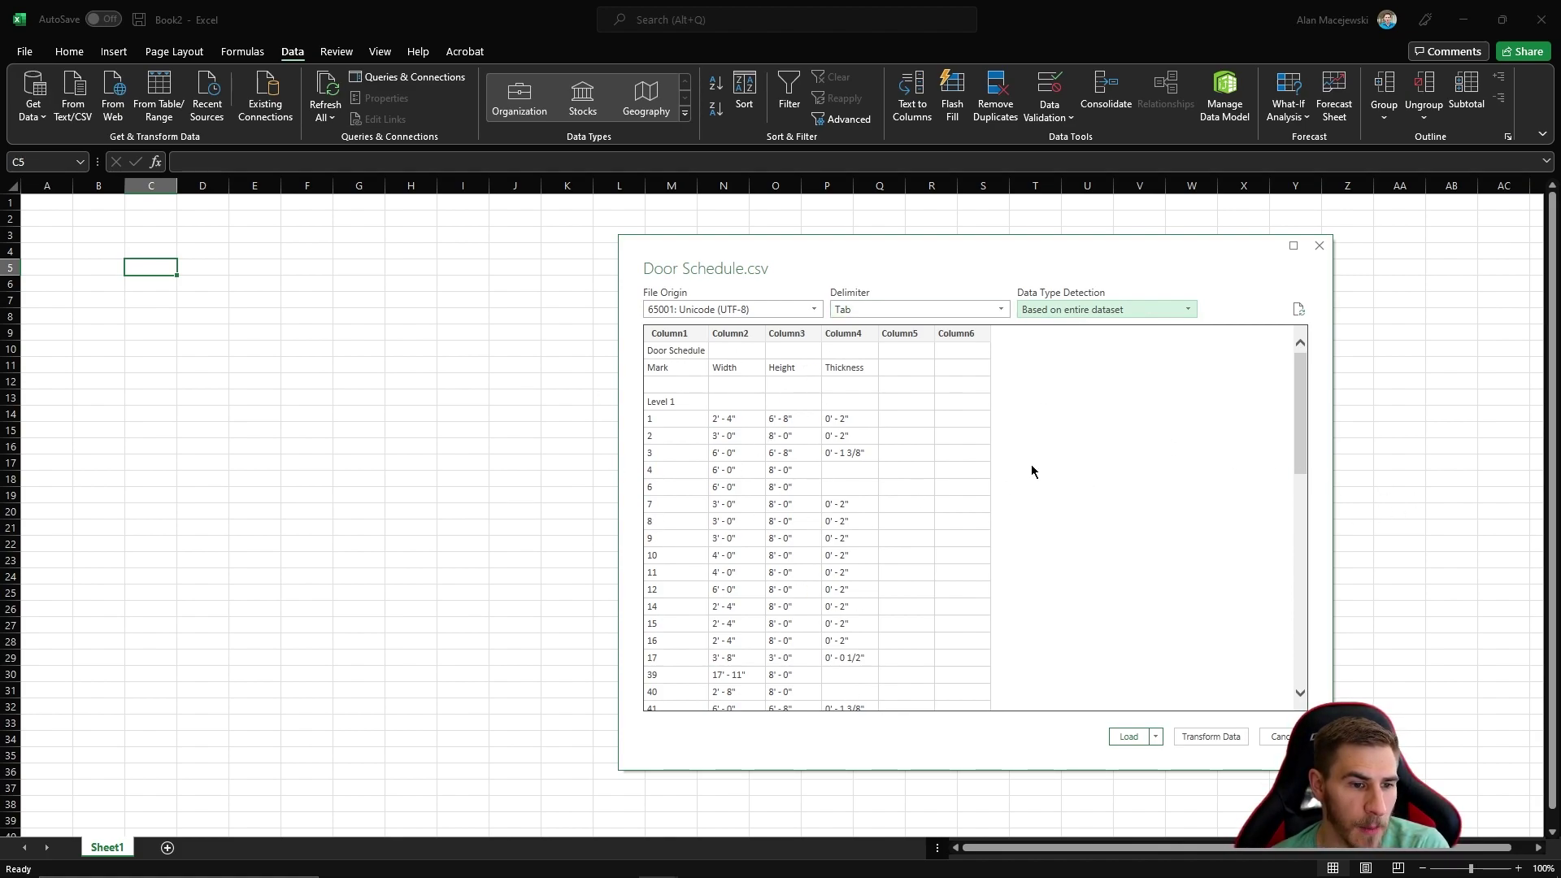
pyautogui.scroll(-10, 832, 536)
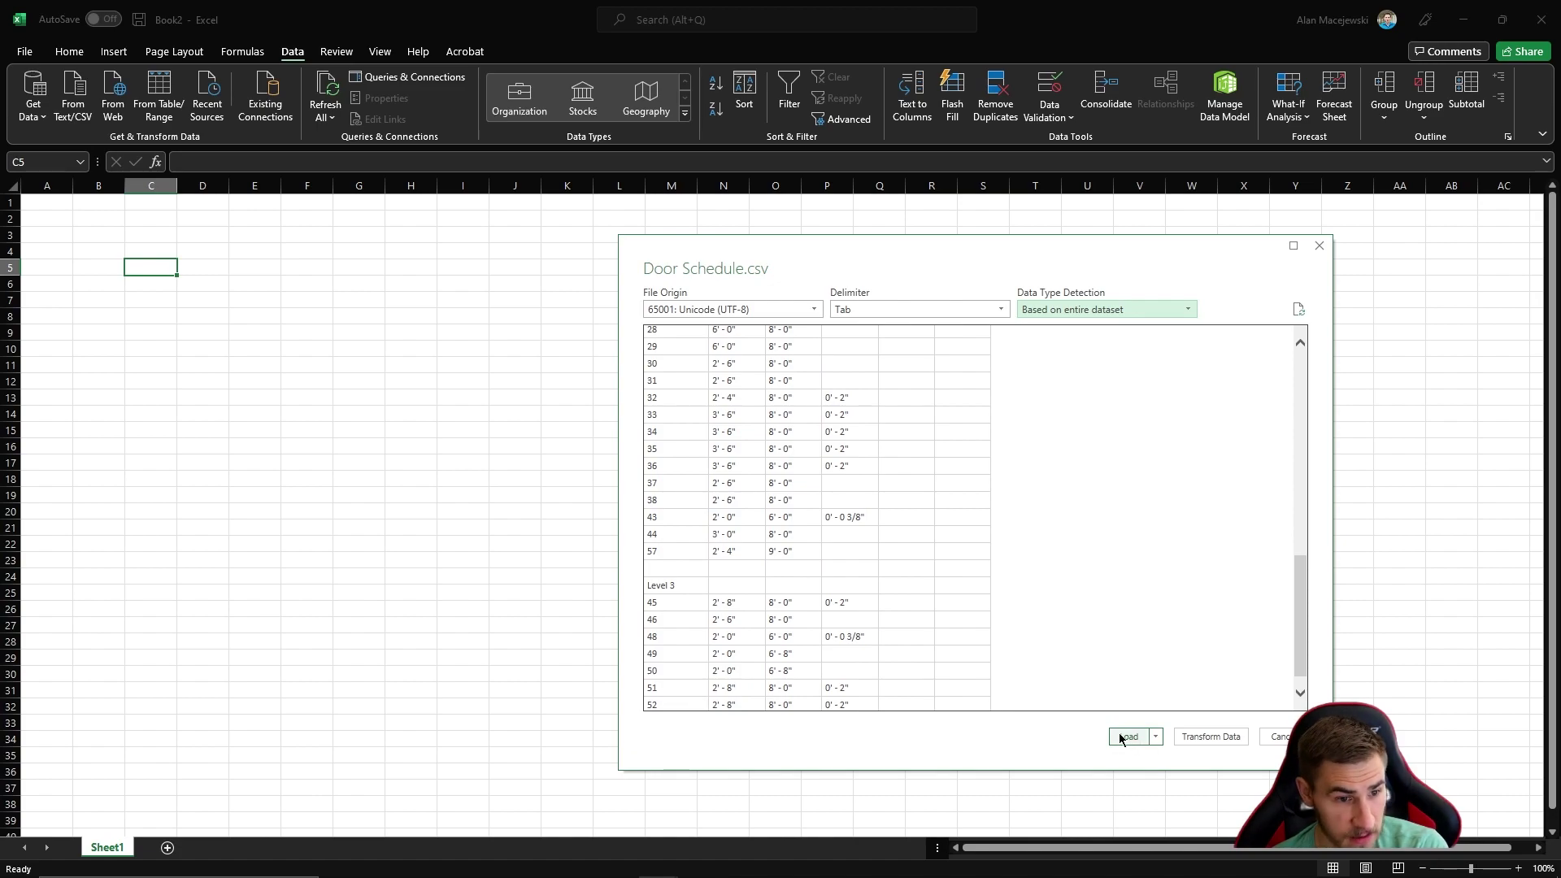
pyautogui.click(1155, 737)
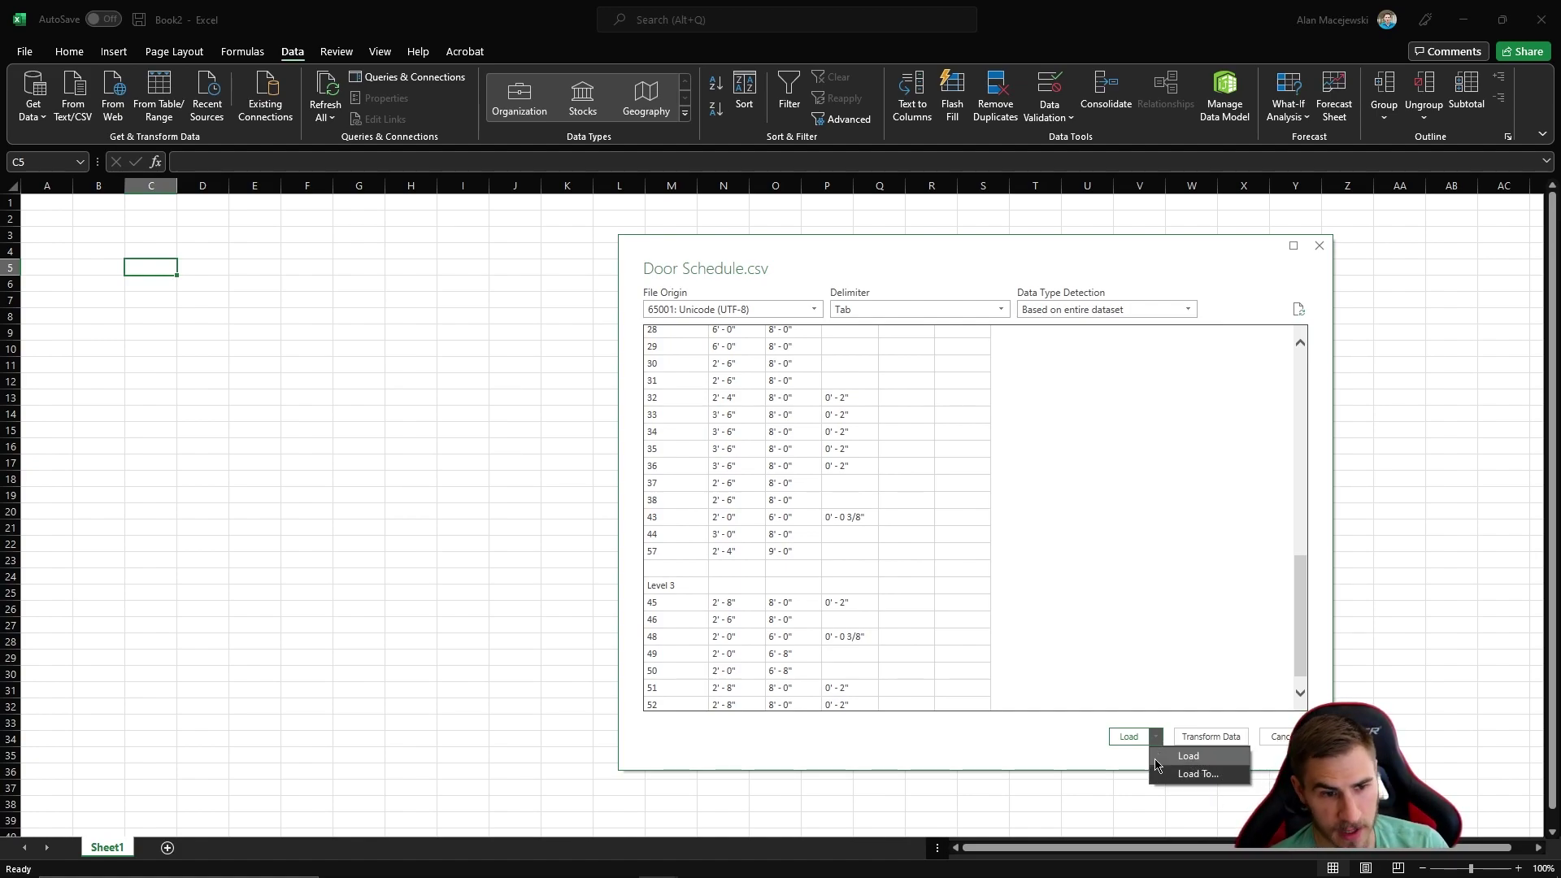
pyautogui.click(1188, 757)
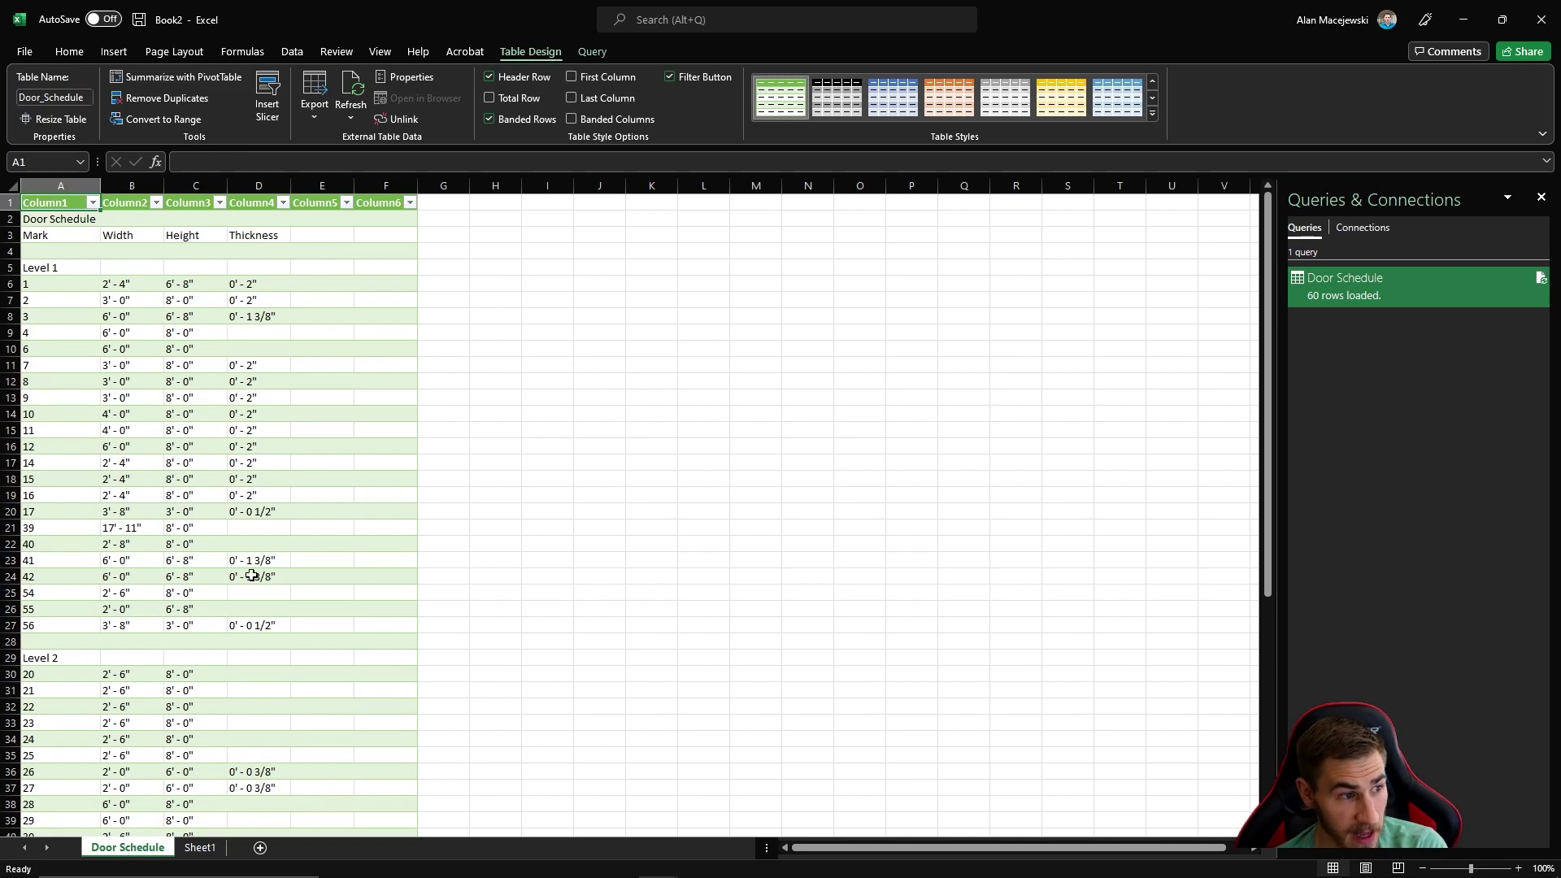
# Step: Review the loaded Door Schedule table down to the Level 3 rows and compare it with the Sheet1 worksheet
pyautogui.scroll(-13, 192, 582)
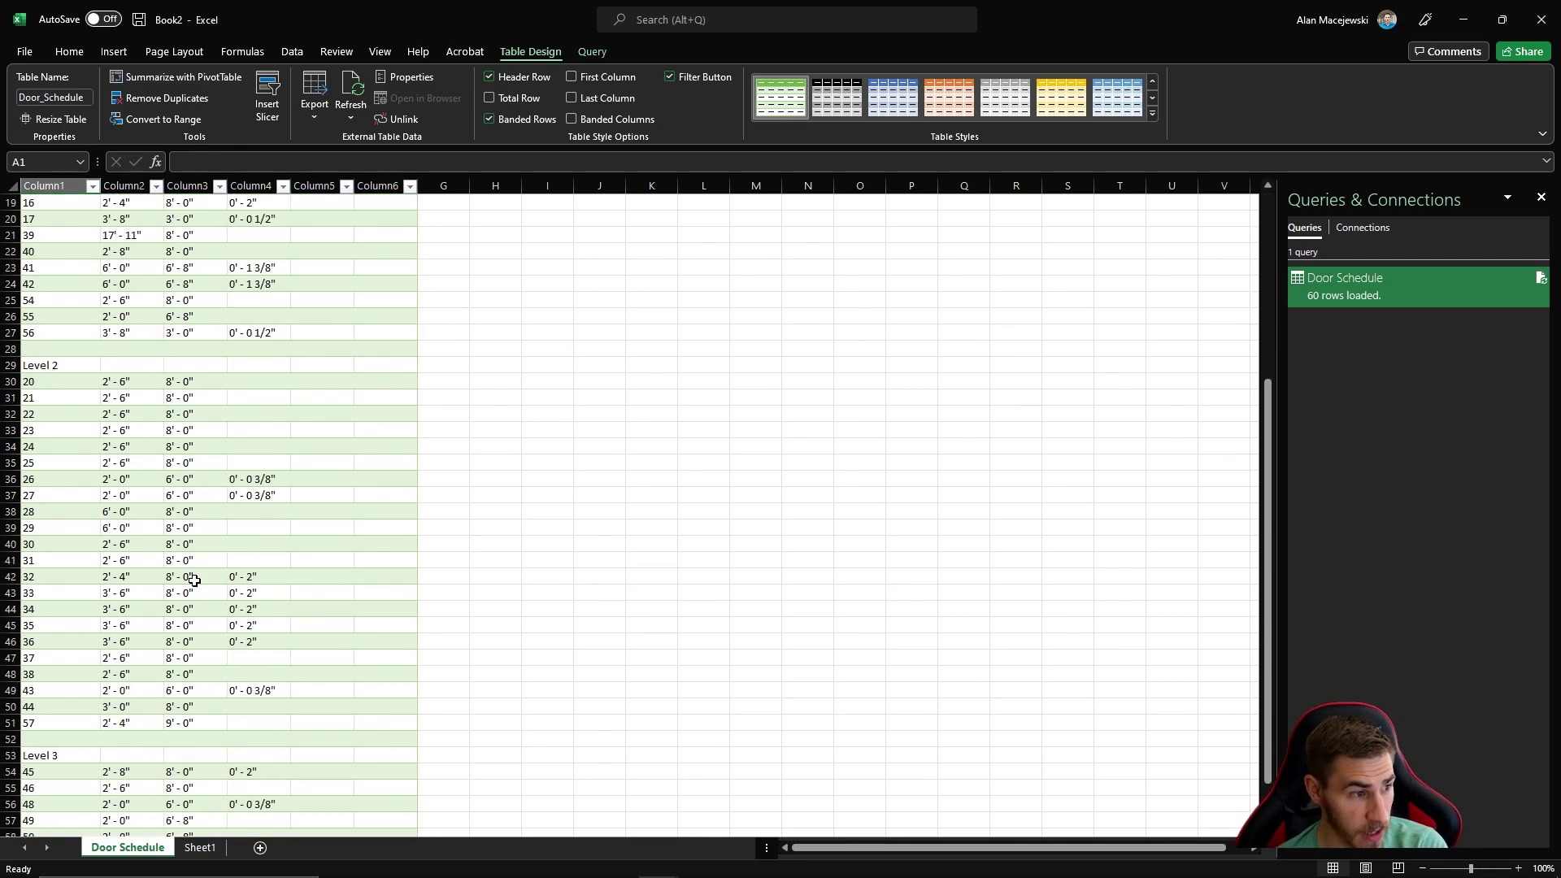
pyautogui.scroll(13, 206, 814)
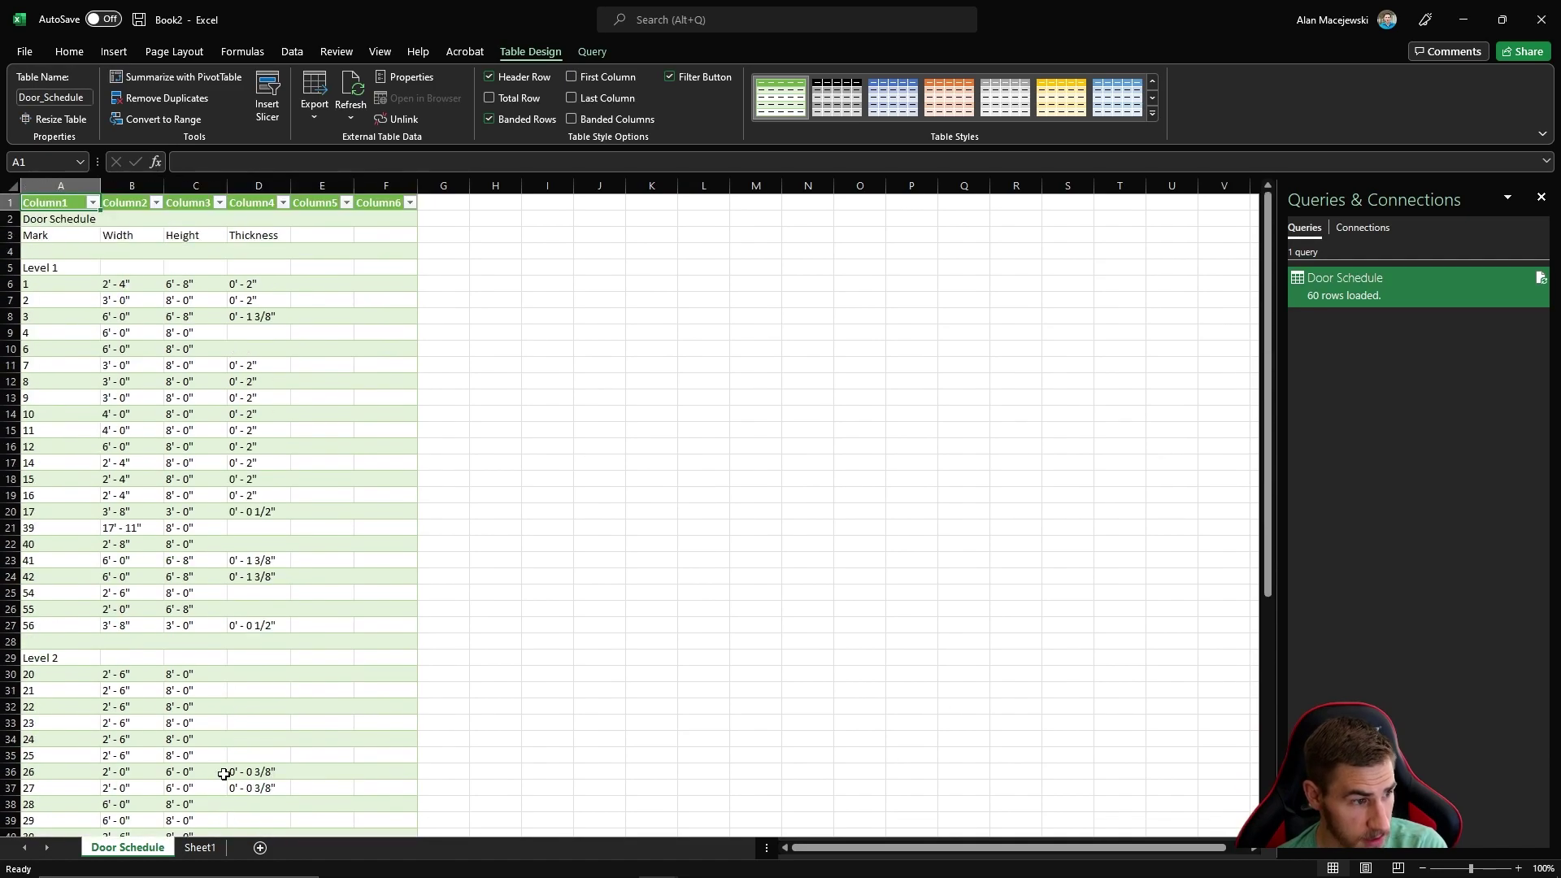
pyautogui.click(199, 847)
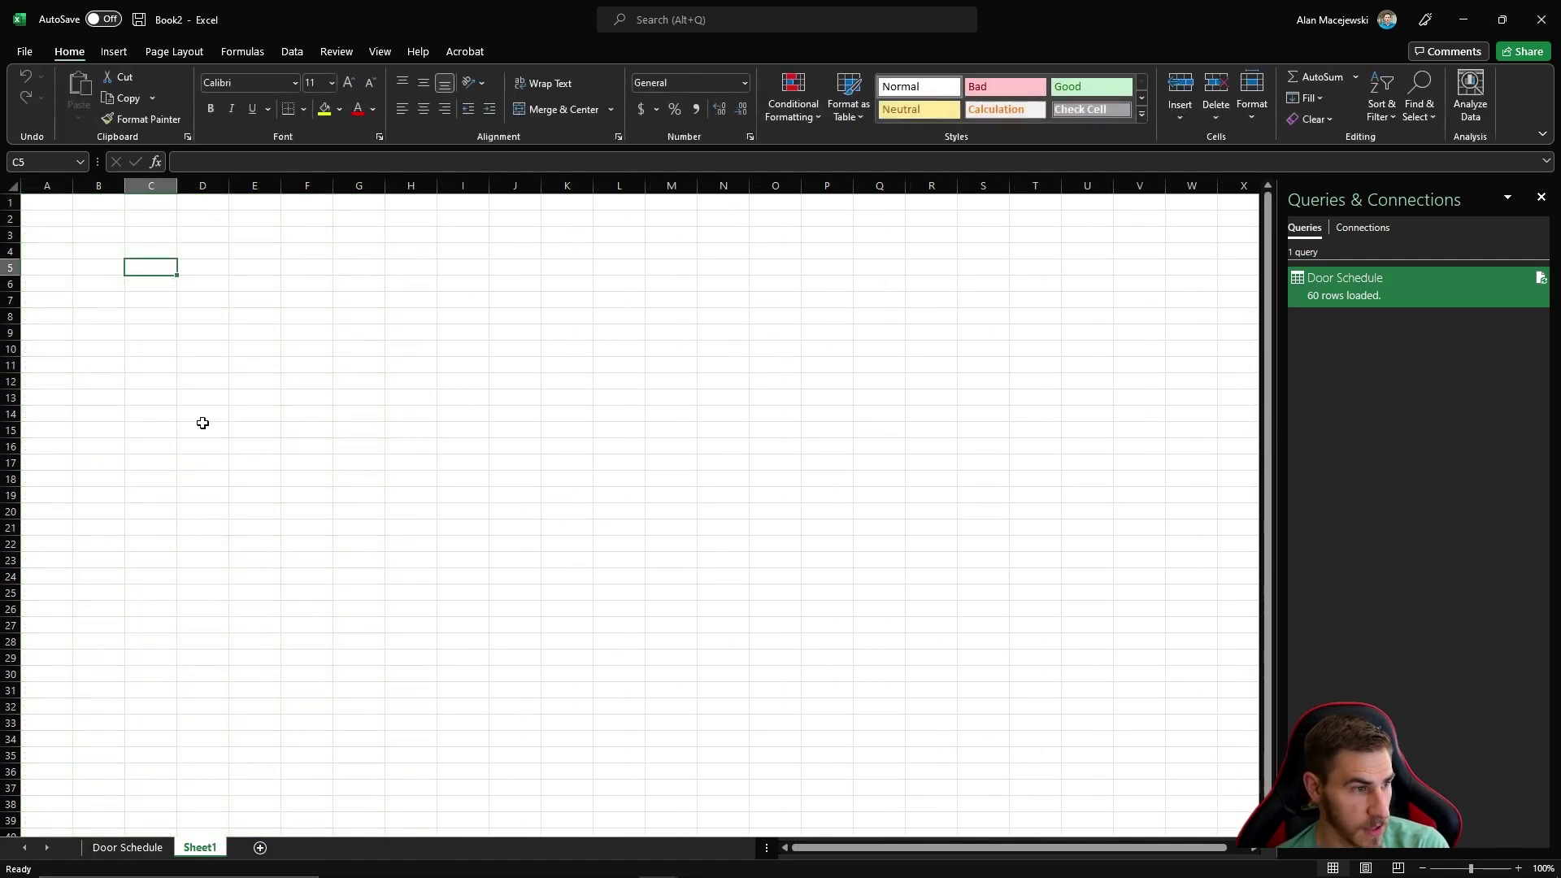
pyautogui.click(127, 847)
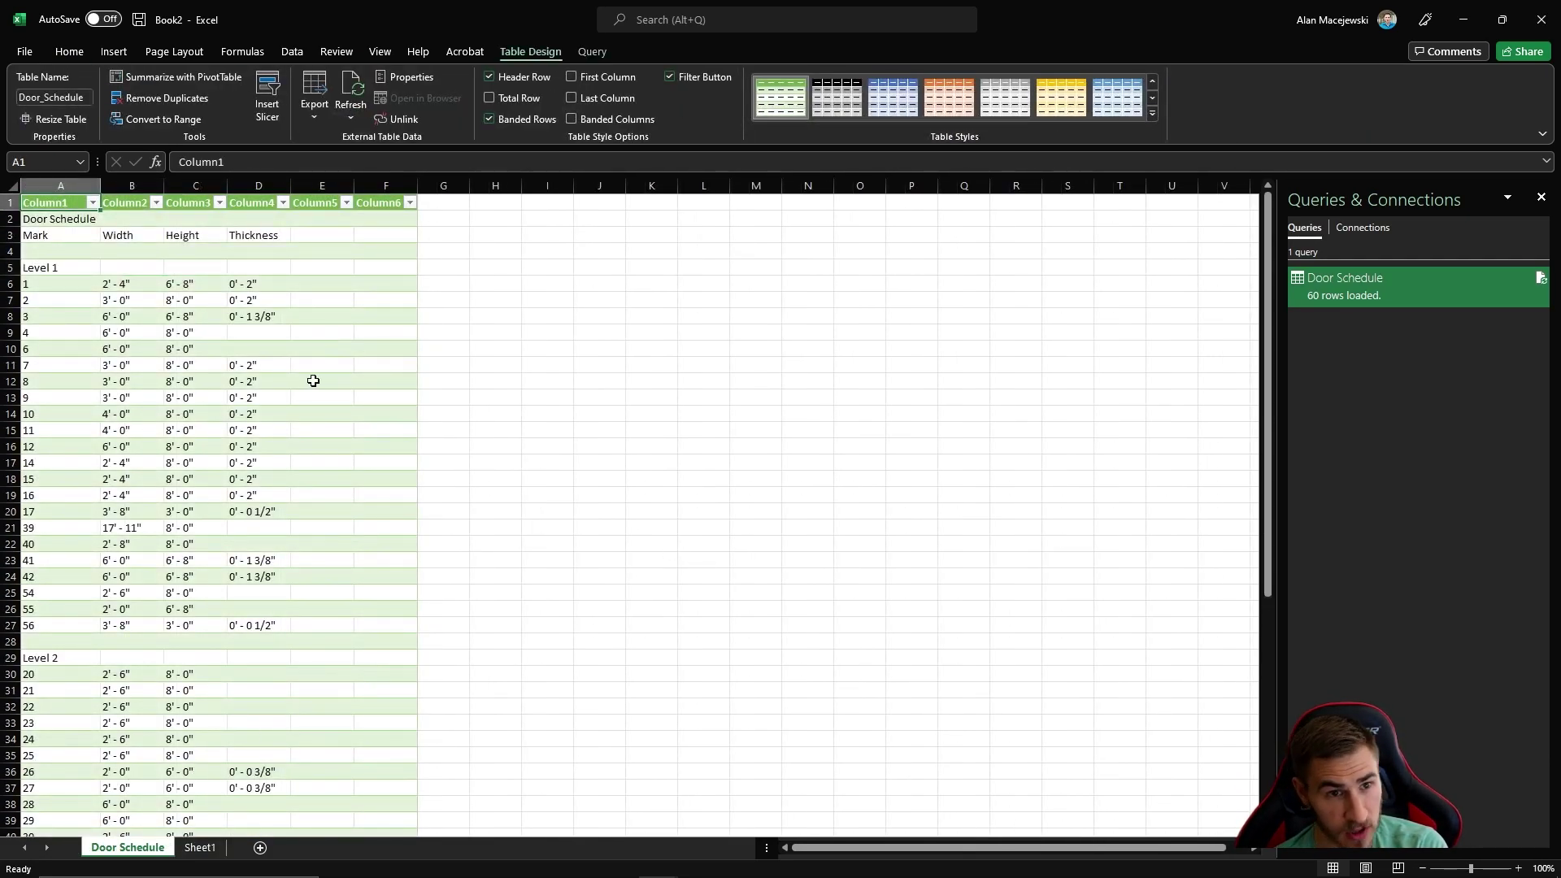
pyautogui.click(310, 473)
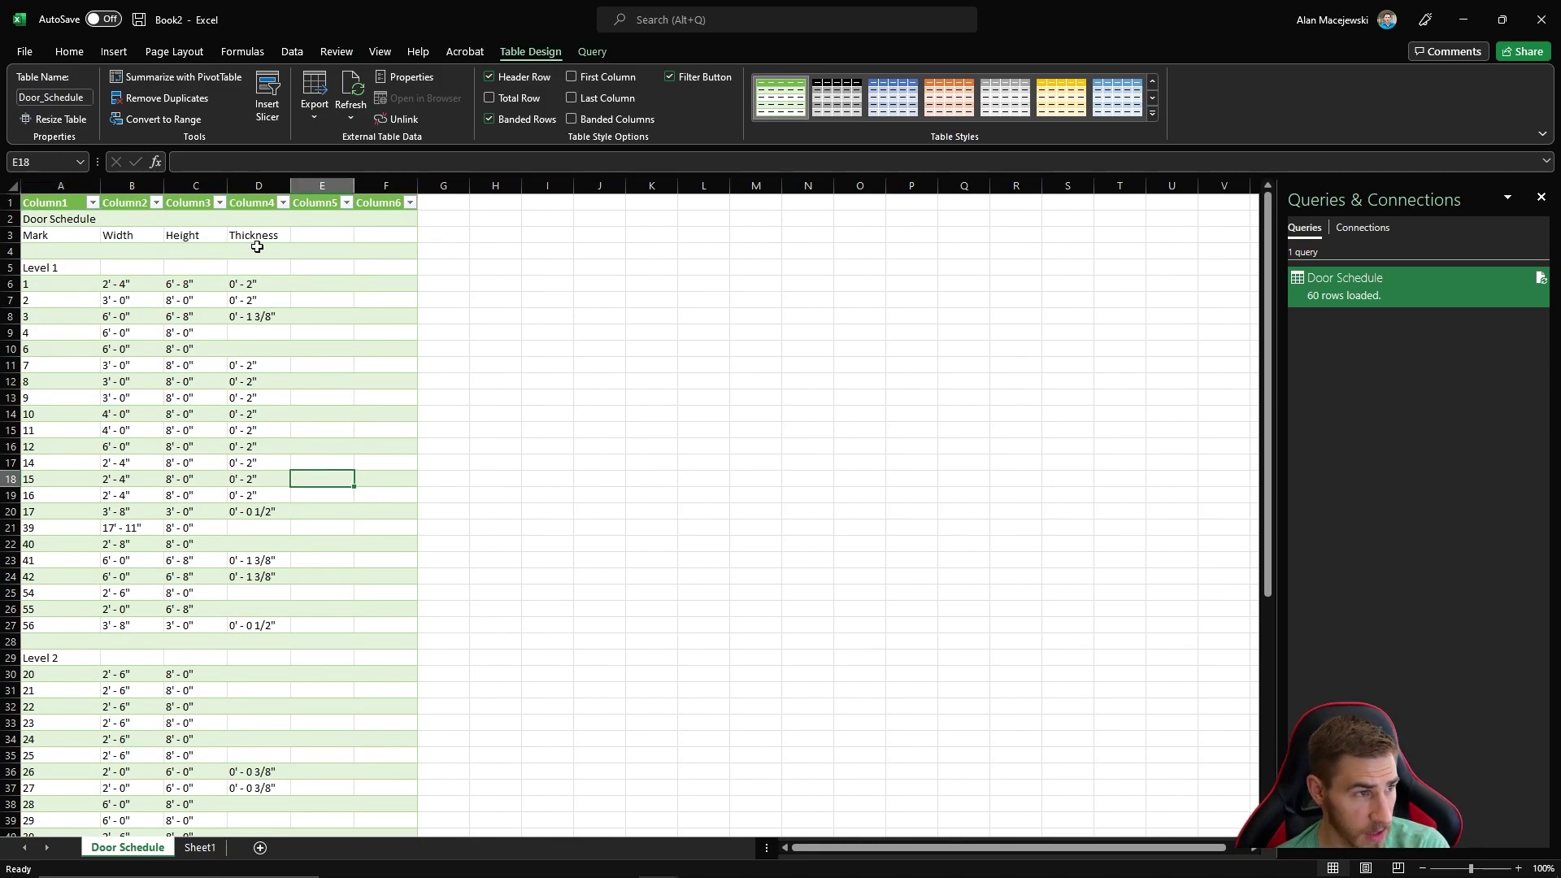
pyautogui.click(439, 268)
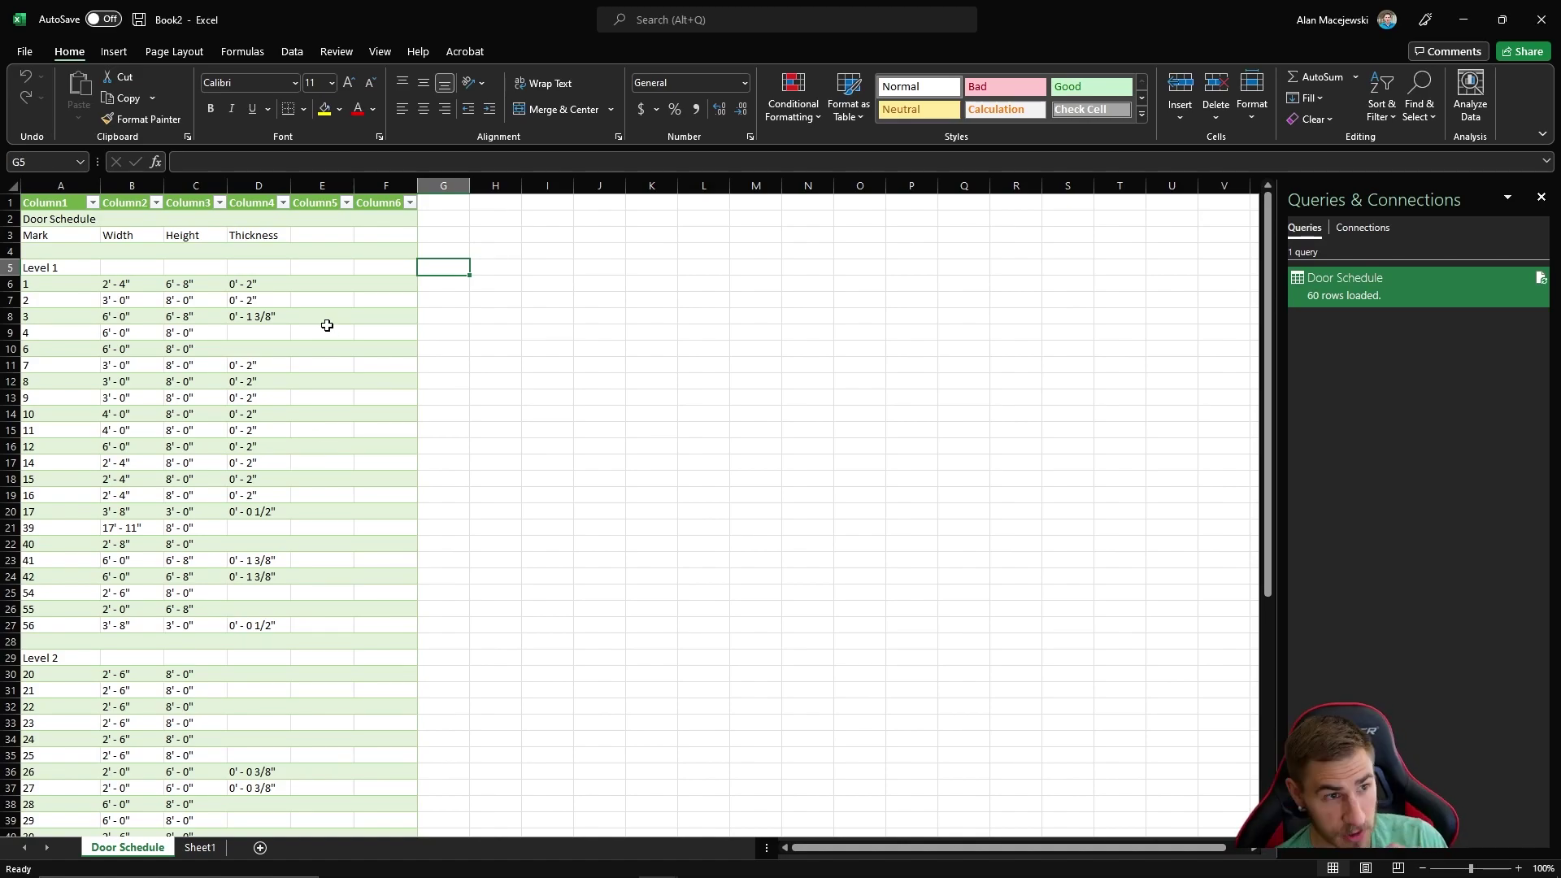
pyautogui.click(424, 465)
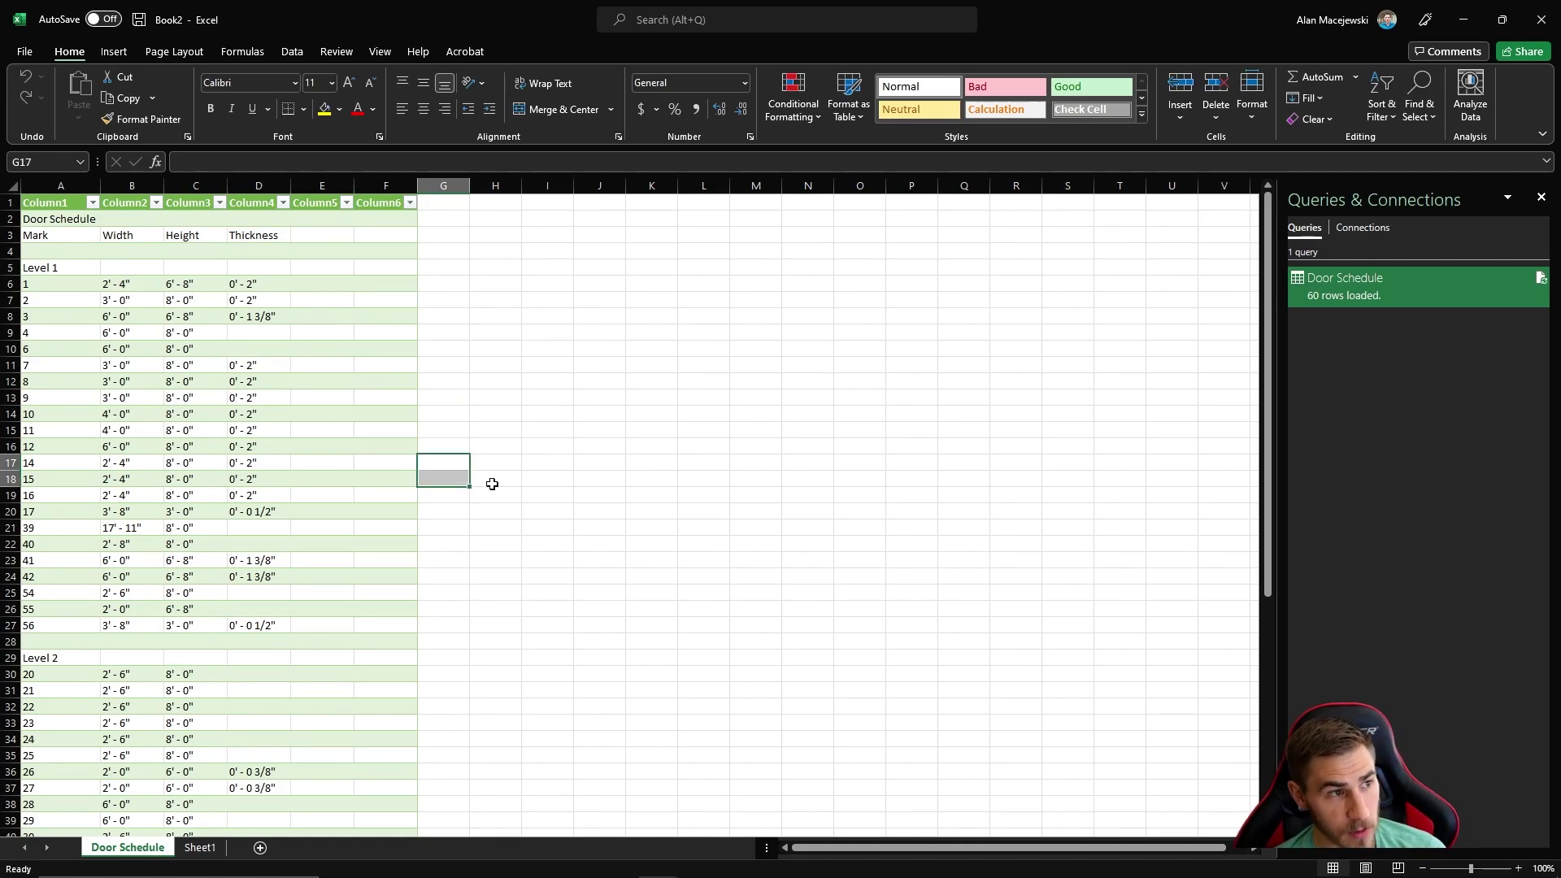
pyautogui.click(475, 460)
pyautogui.click(386, 409)
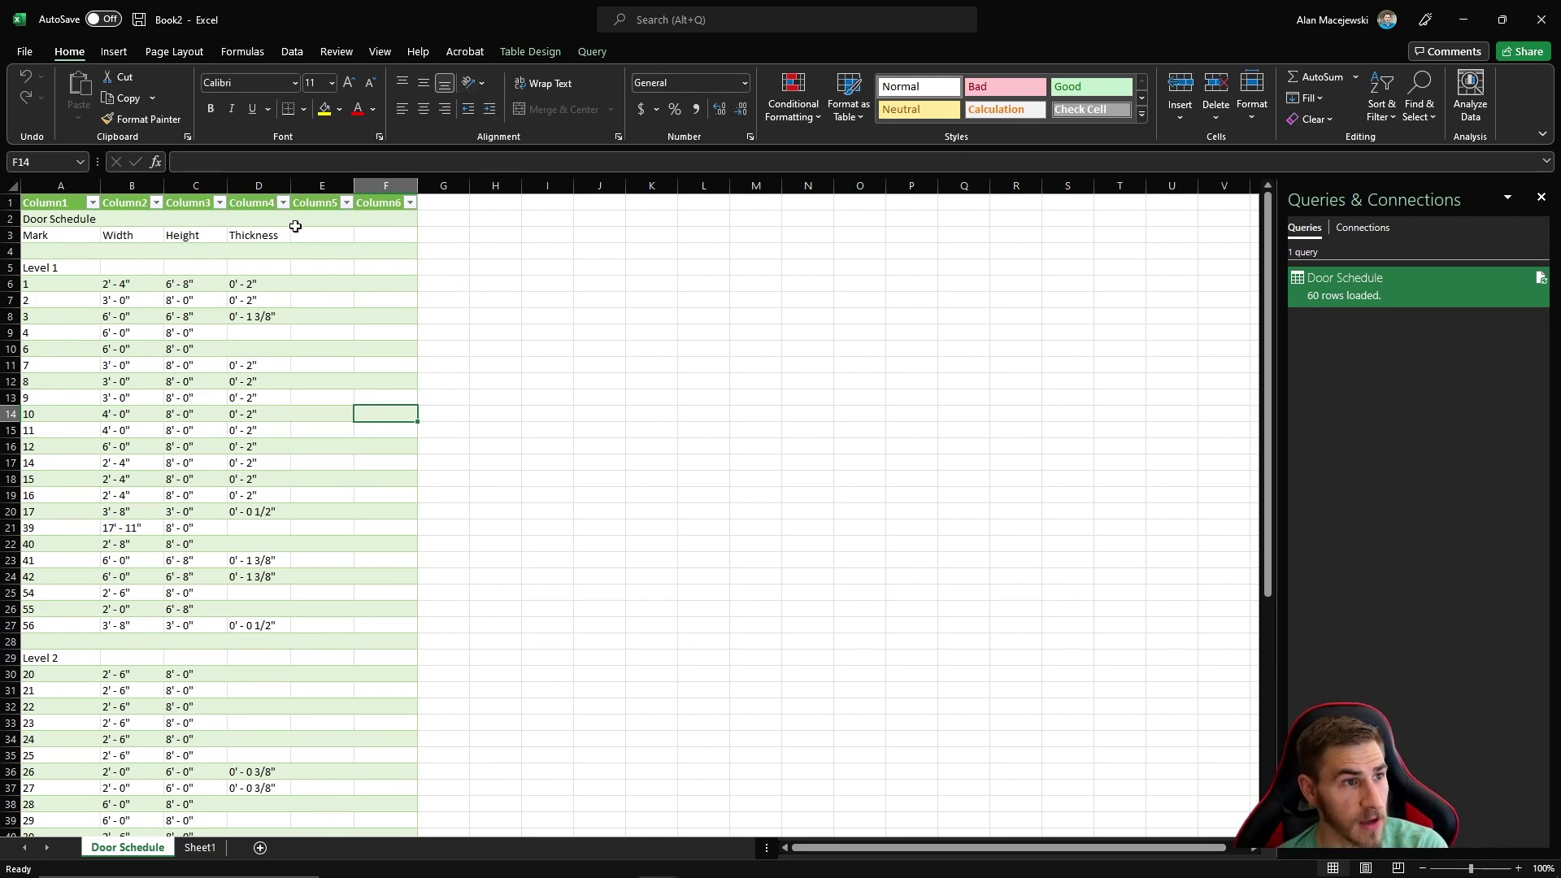
pyautogui.click(261, 266)
pyautogui.click(575, 402)
pyautogui.click(337, 413)
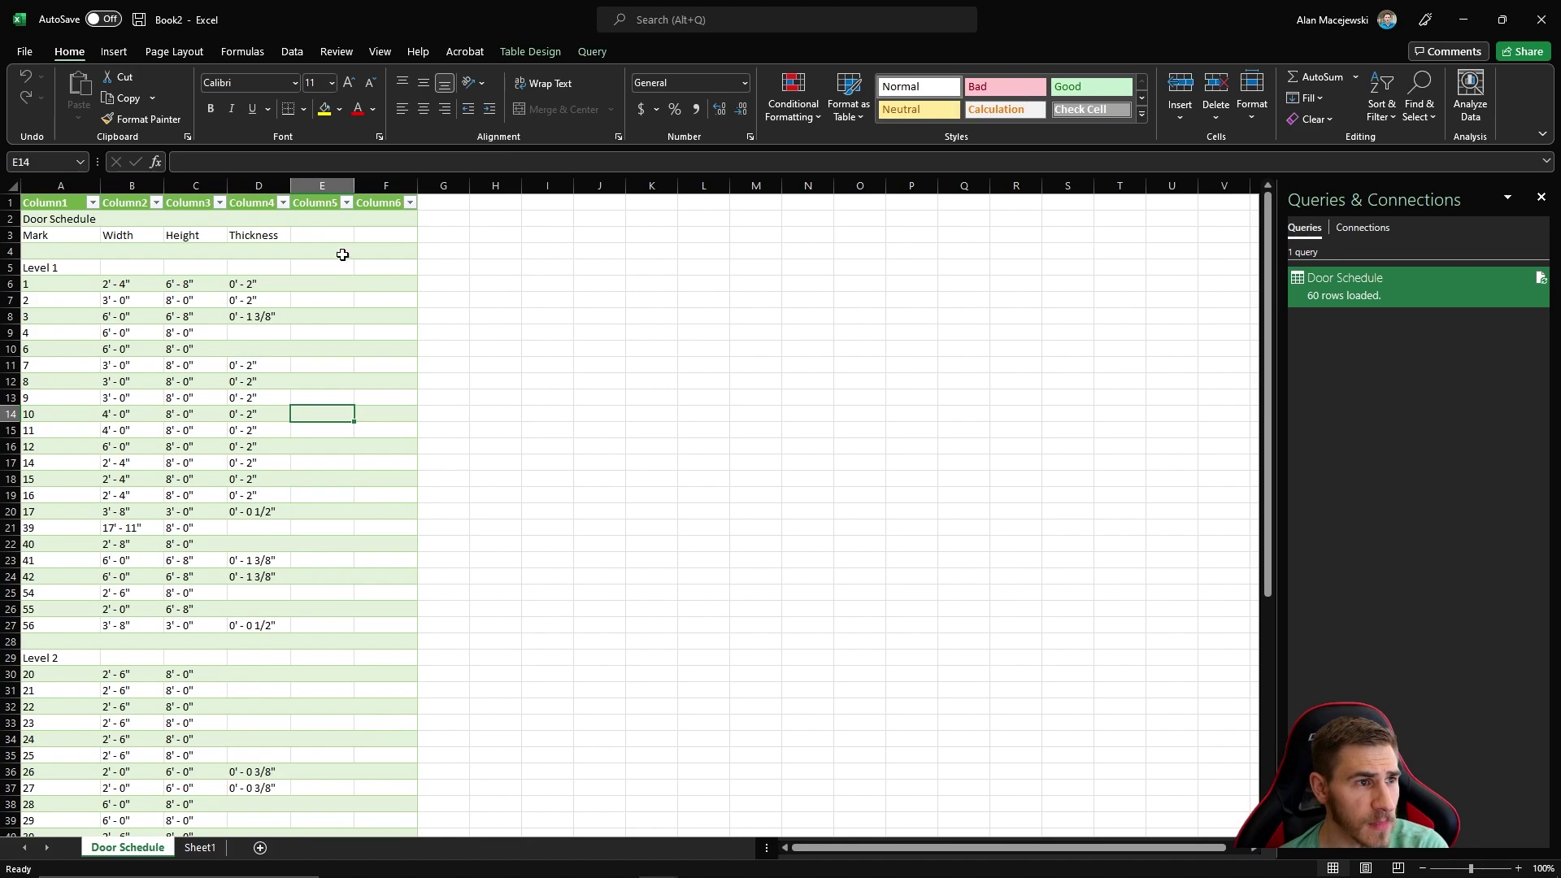
pyautogui.click(336, 283)
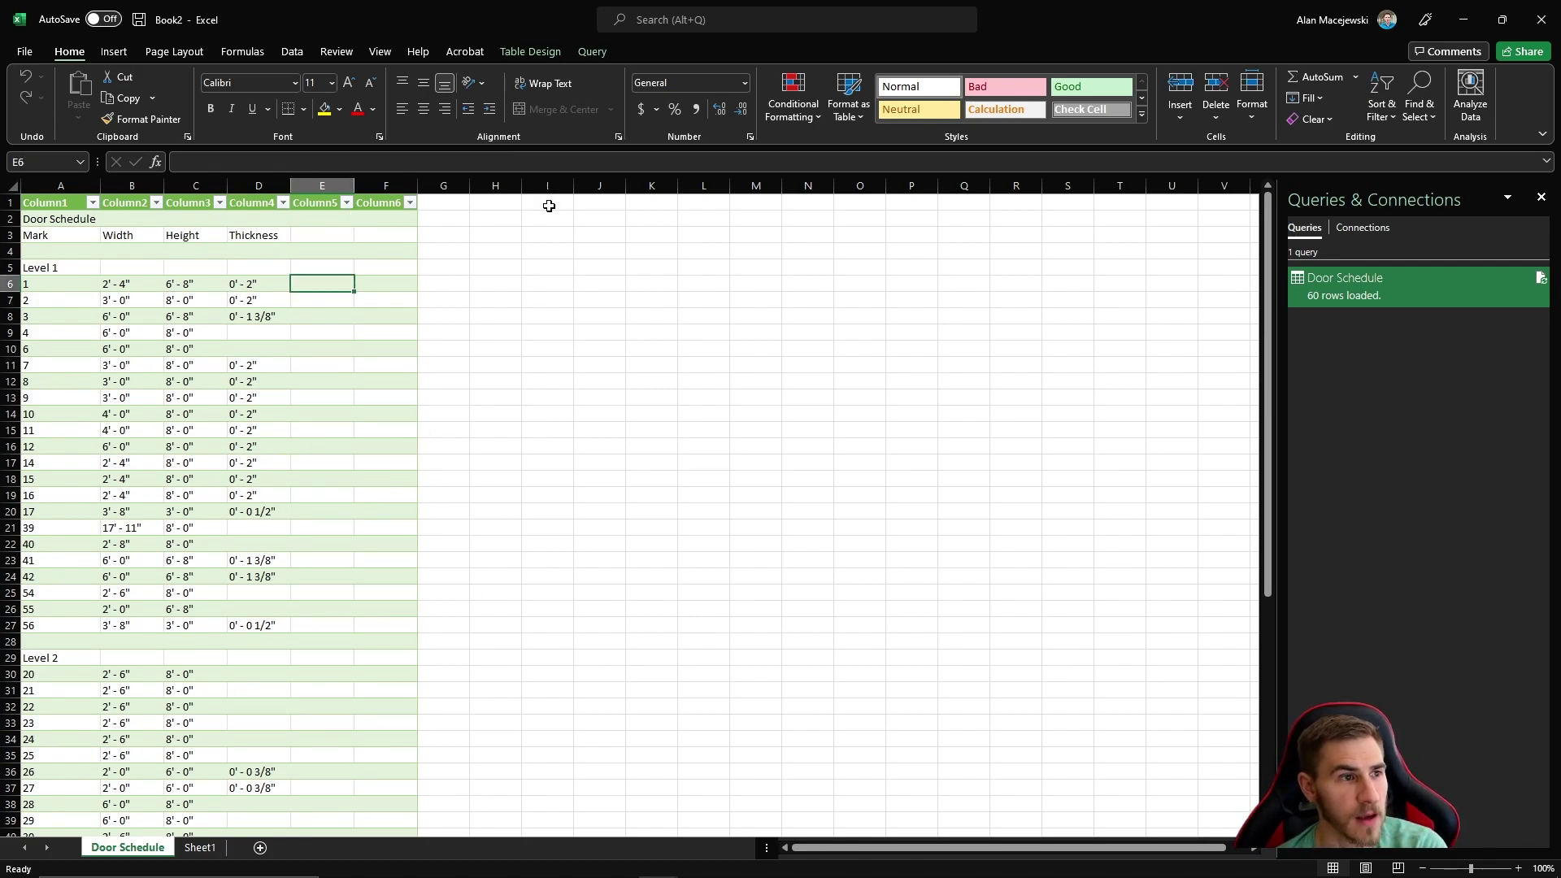
# Step: Restyle the Door Schedule table with the black-lined, gray-banded style from the Light table styles
pyautogui.click(513, 53)
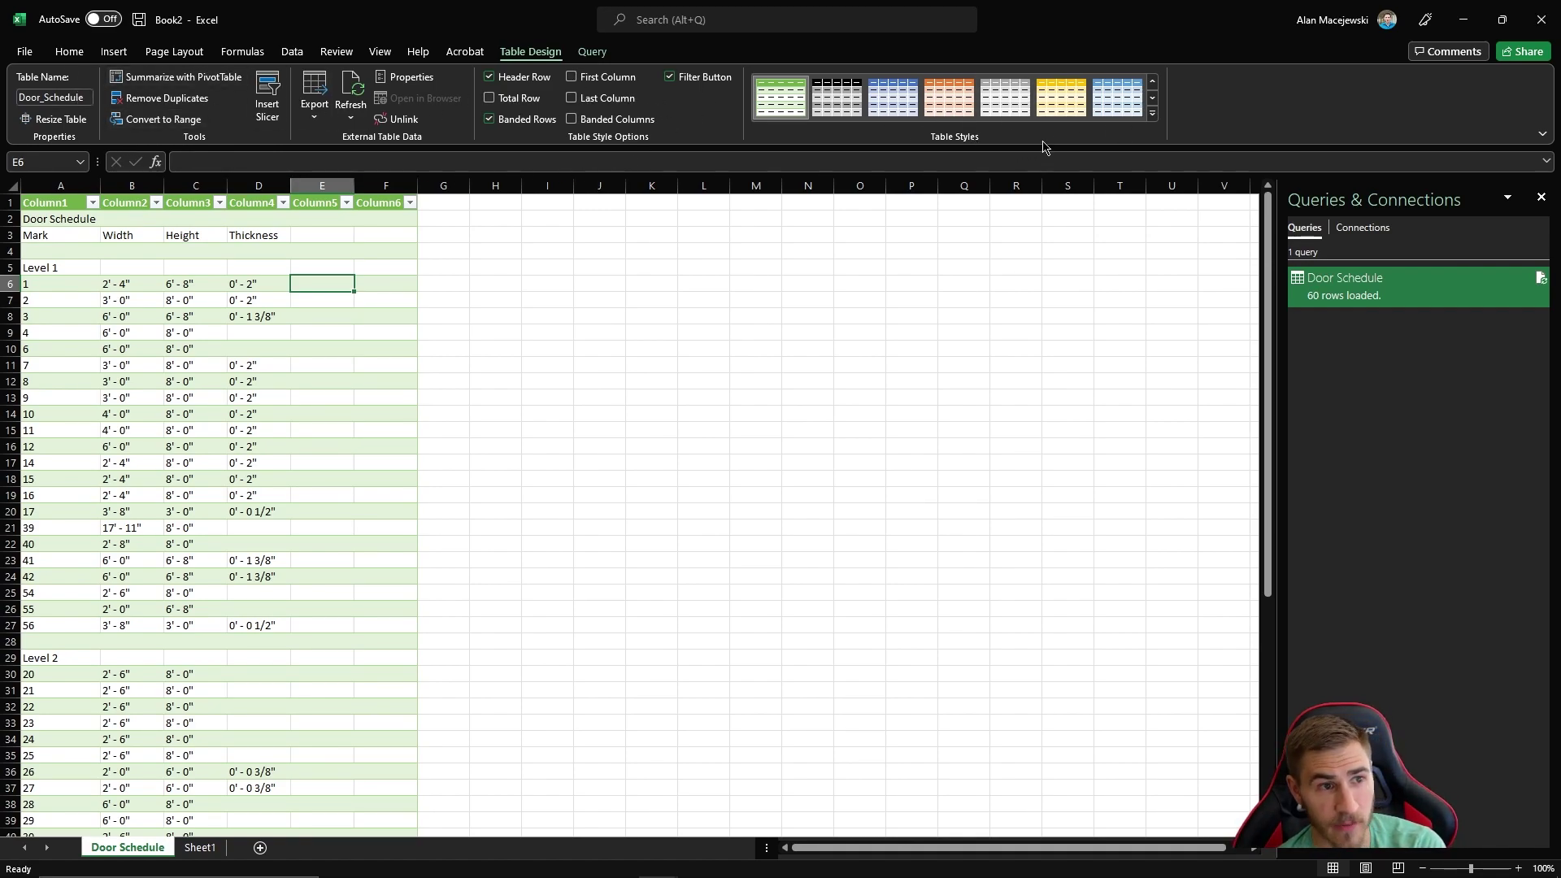
pyautogui.click(1153, 113)
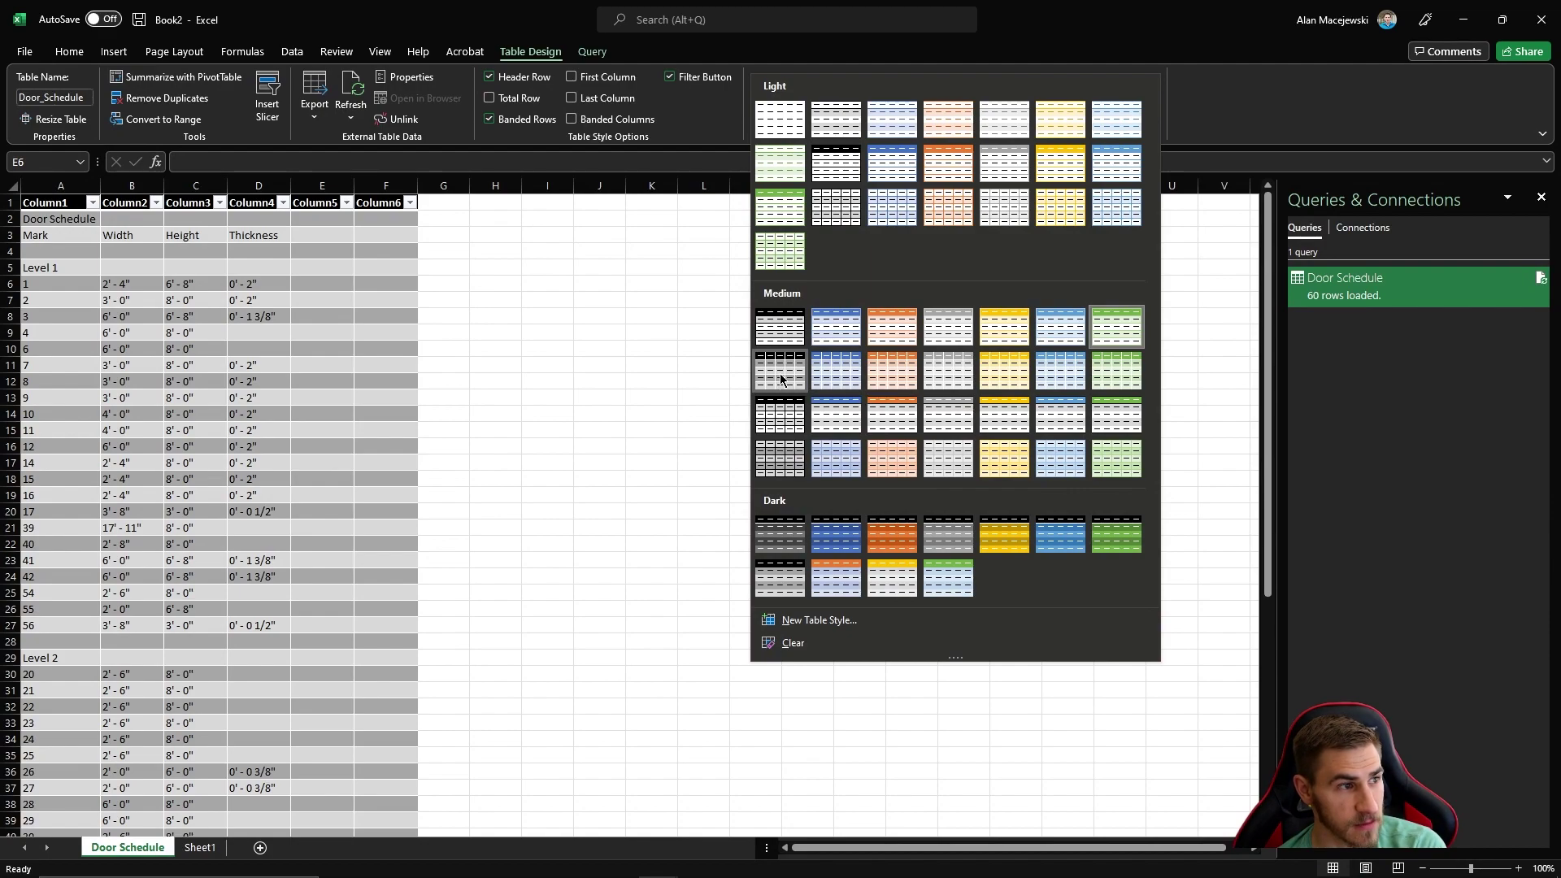
pyautogui.click(774, 411)
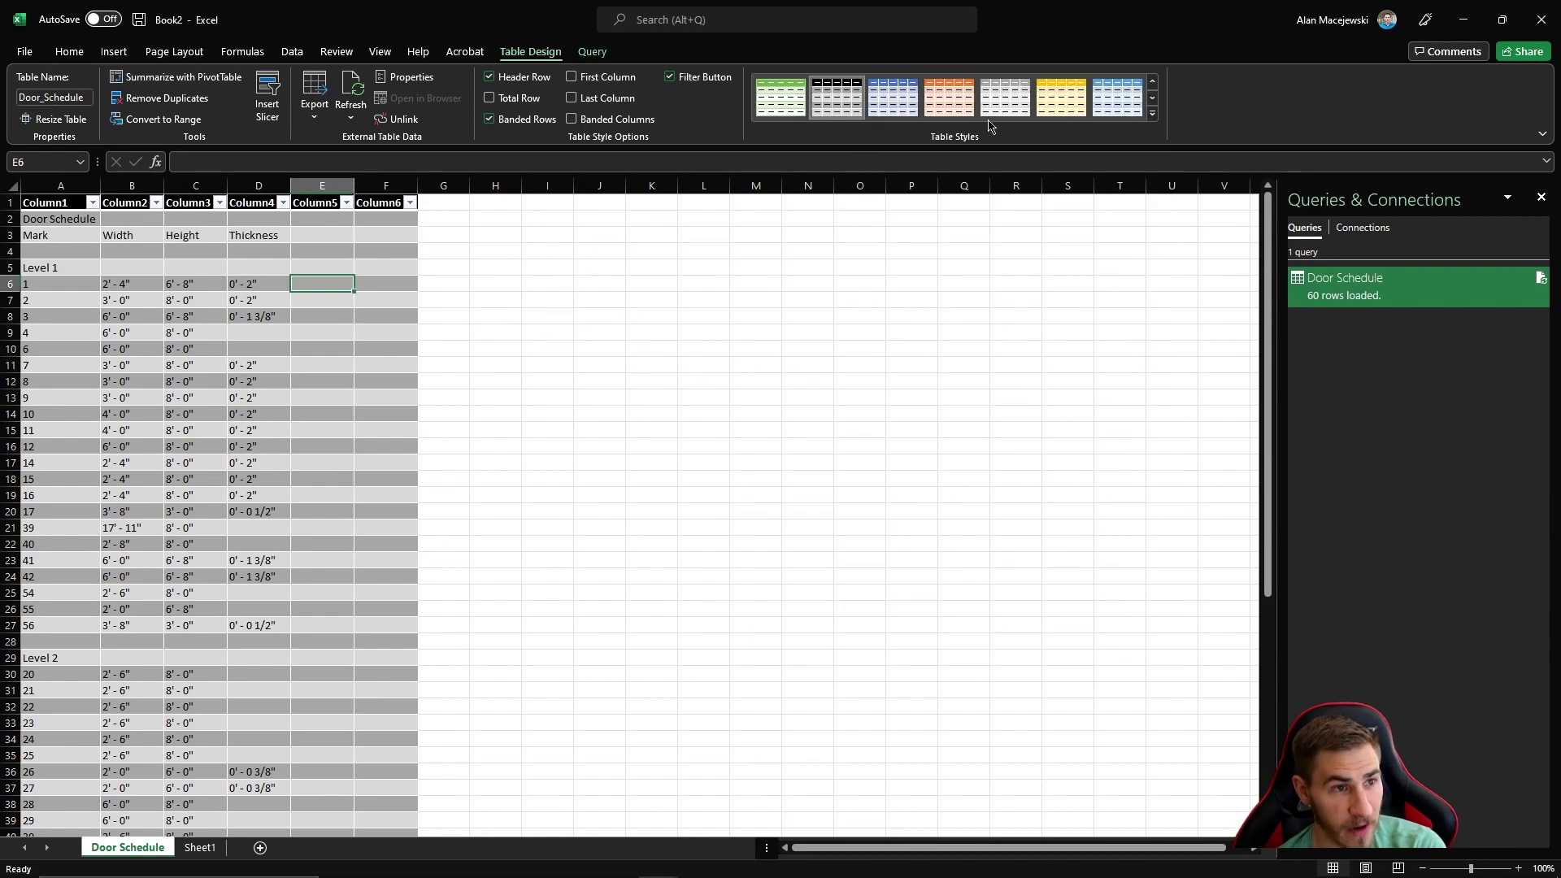
pyautogui.click(1152, 113)
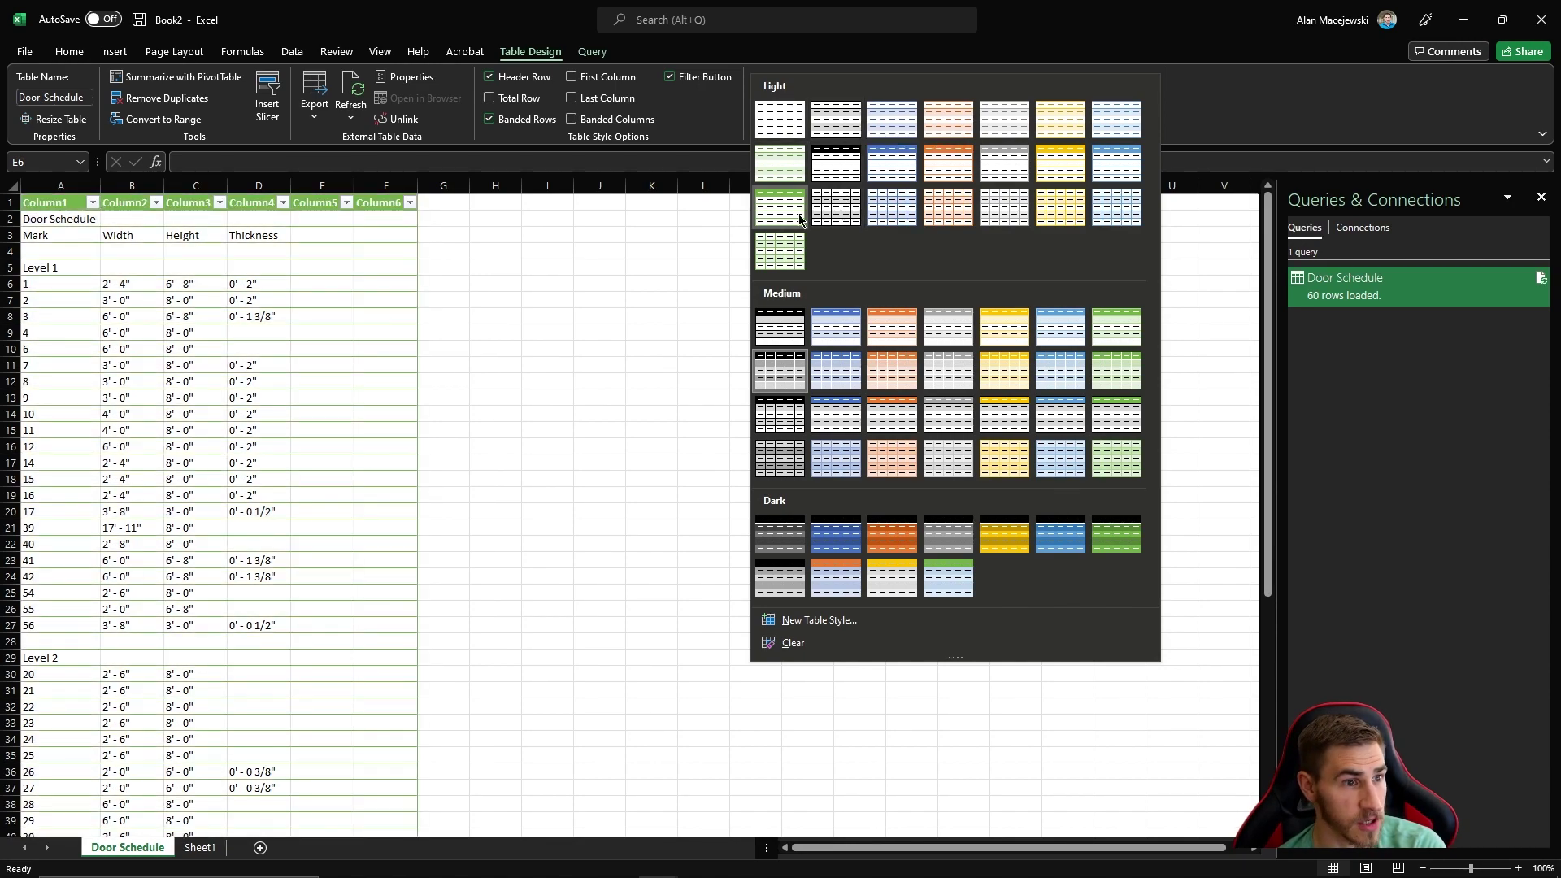
pyautogui.click(854, 116)
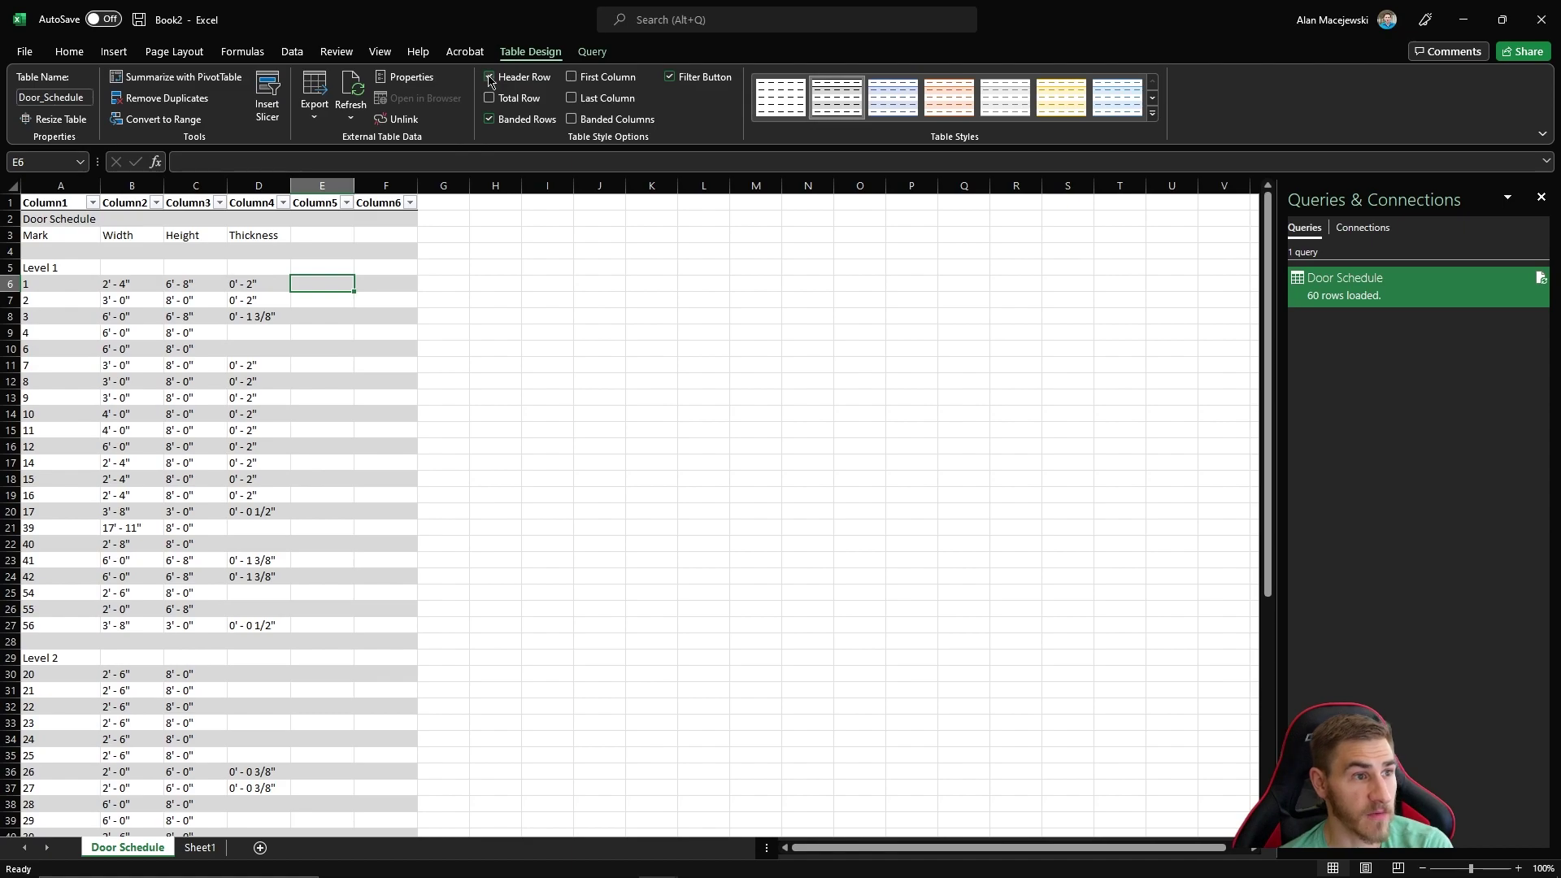
# Step: Try hiding the table's header row, check the first worksheet row, and turn the header row back on
pyautogui.click(524, 78)
pyautogui.click(525, 78)
pyautogui.click(524, 78)
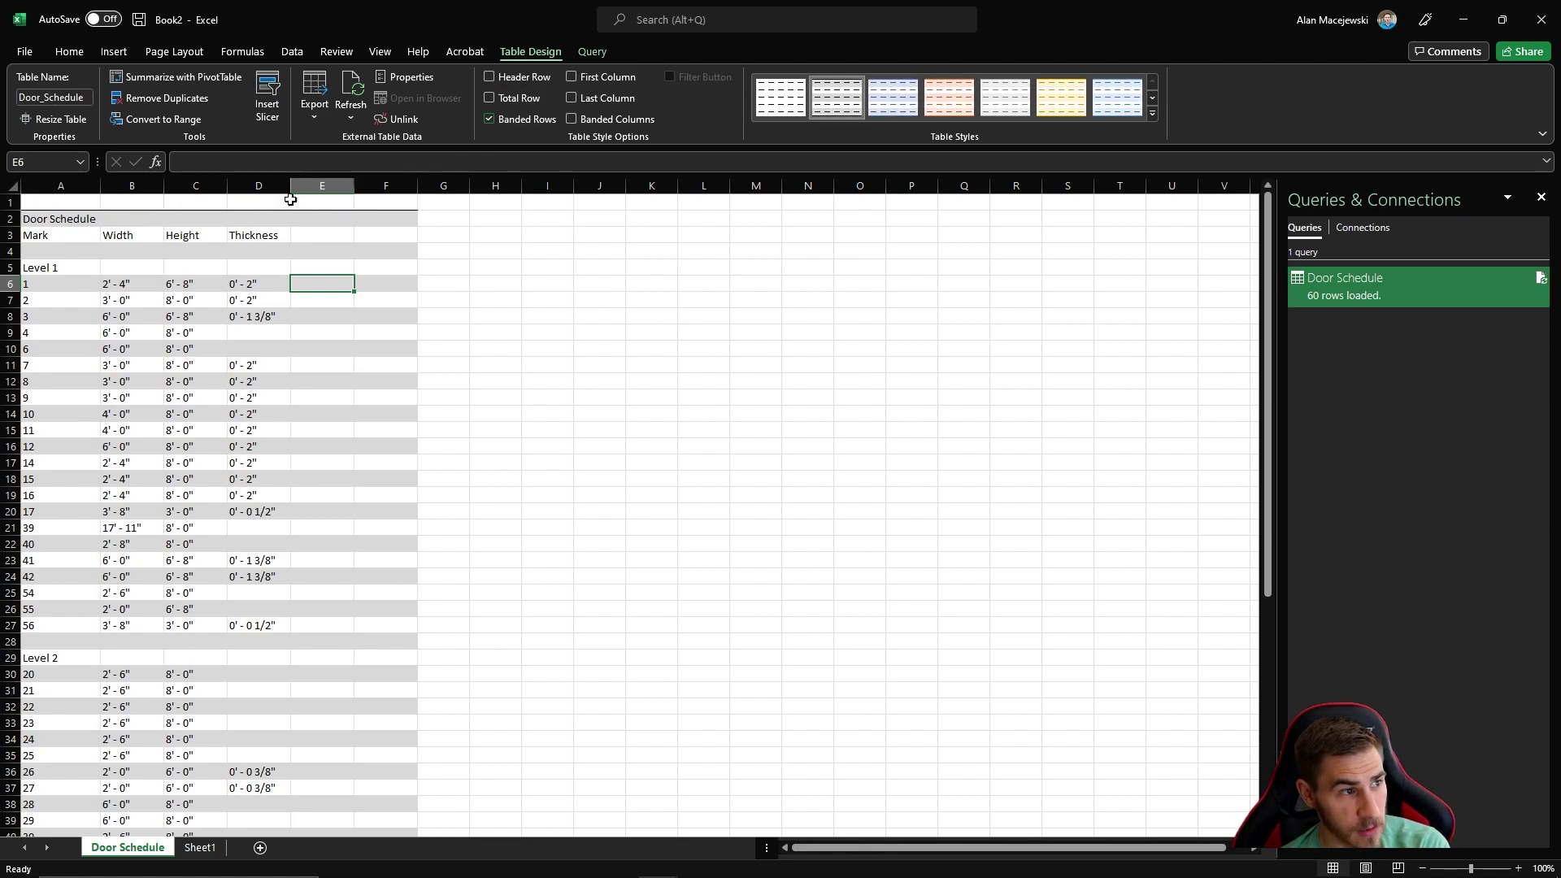
pyautogui.click(70, 203)
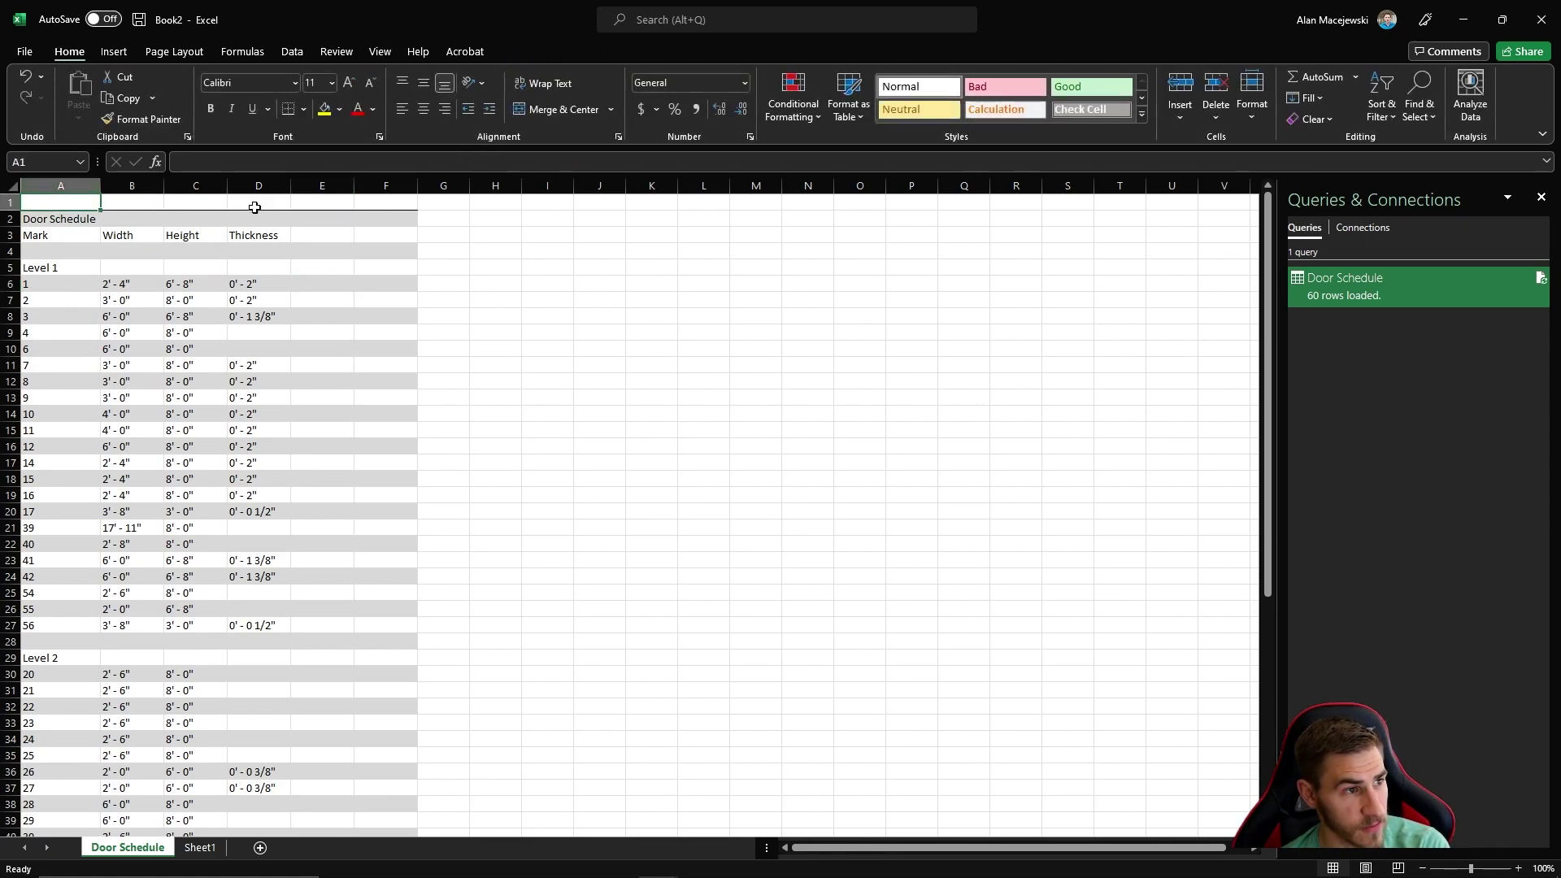
pyautogui.click(385, 316)
pyautogui.click(525, 78)
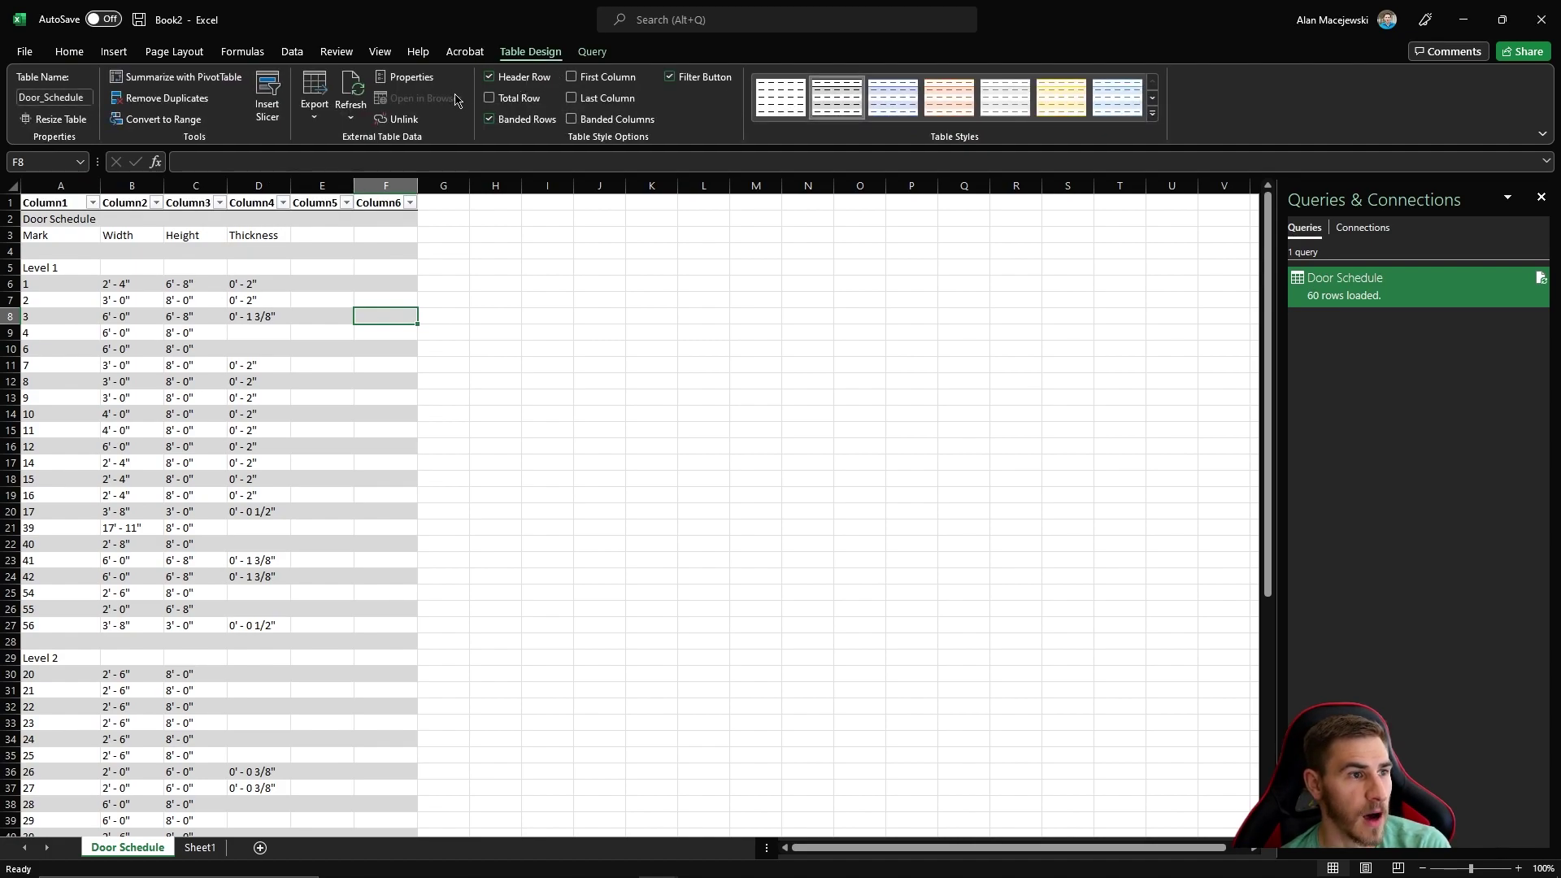
# Step: Add a total row to the Door Schedule table and inspect the formula in its Column6 cell
pyautogui.click(517, 99)
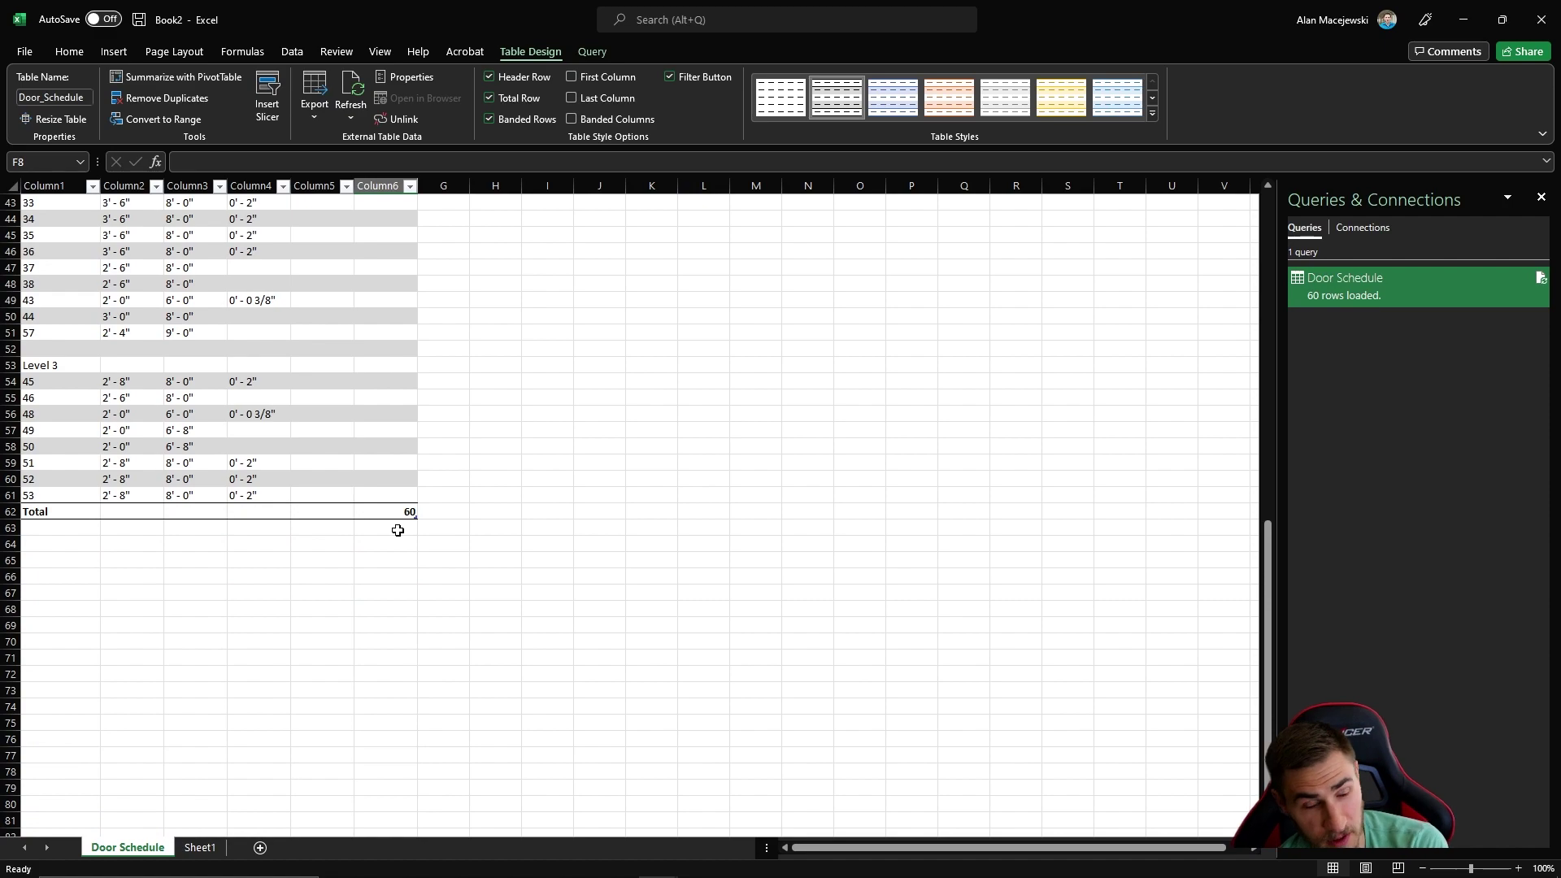
pyautogui.scroll(5, 365, 525)
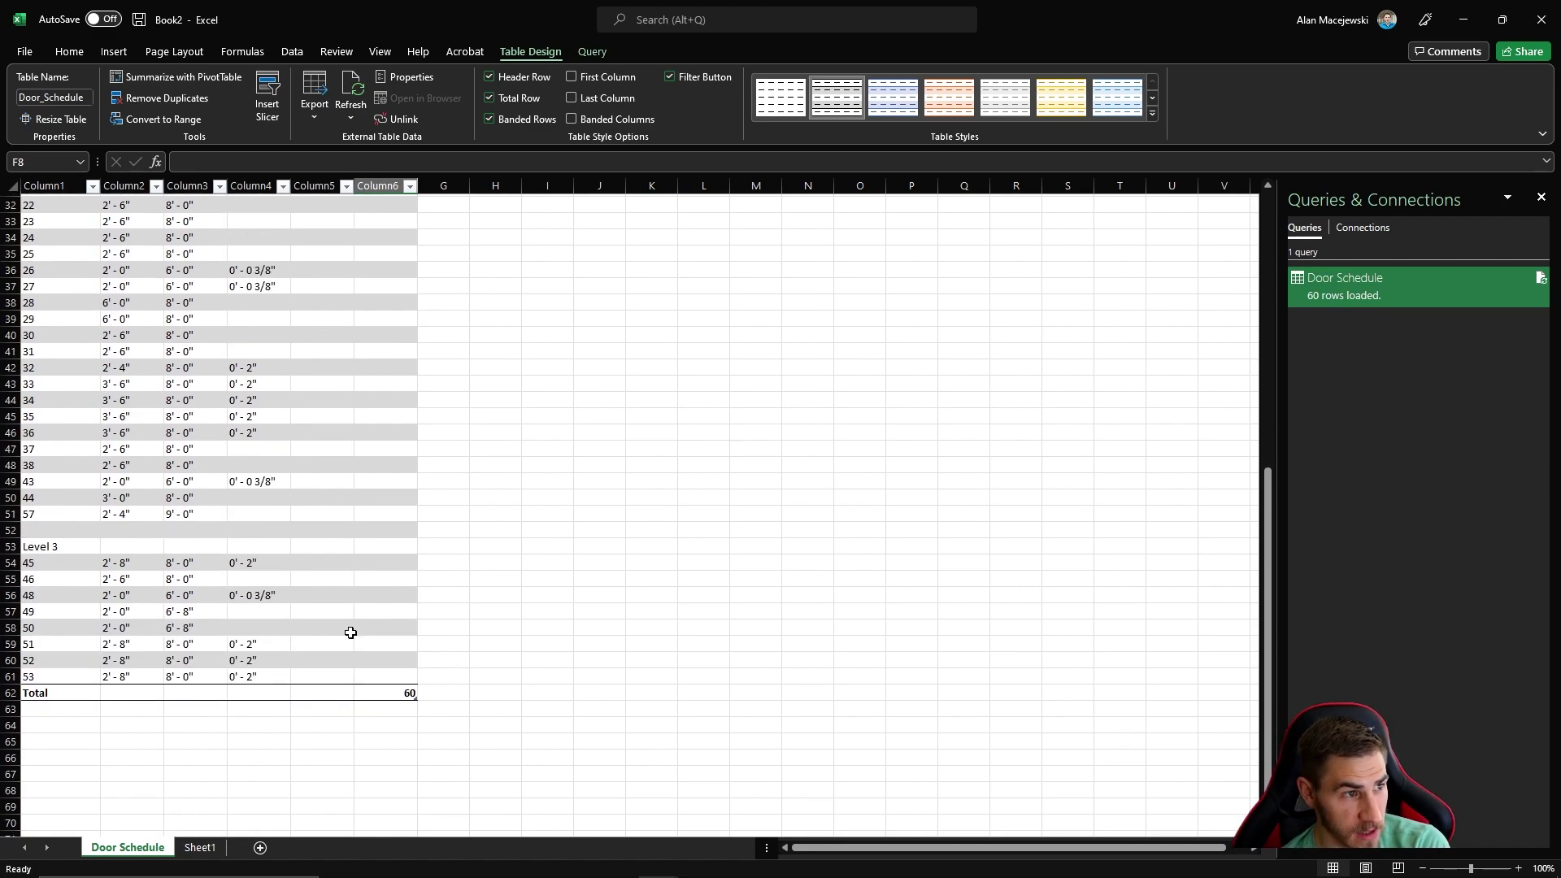
pyautogui.scroll(-1, 325, 740)
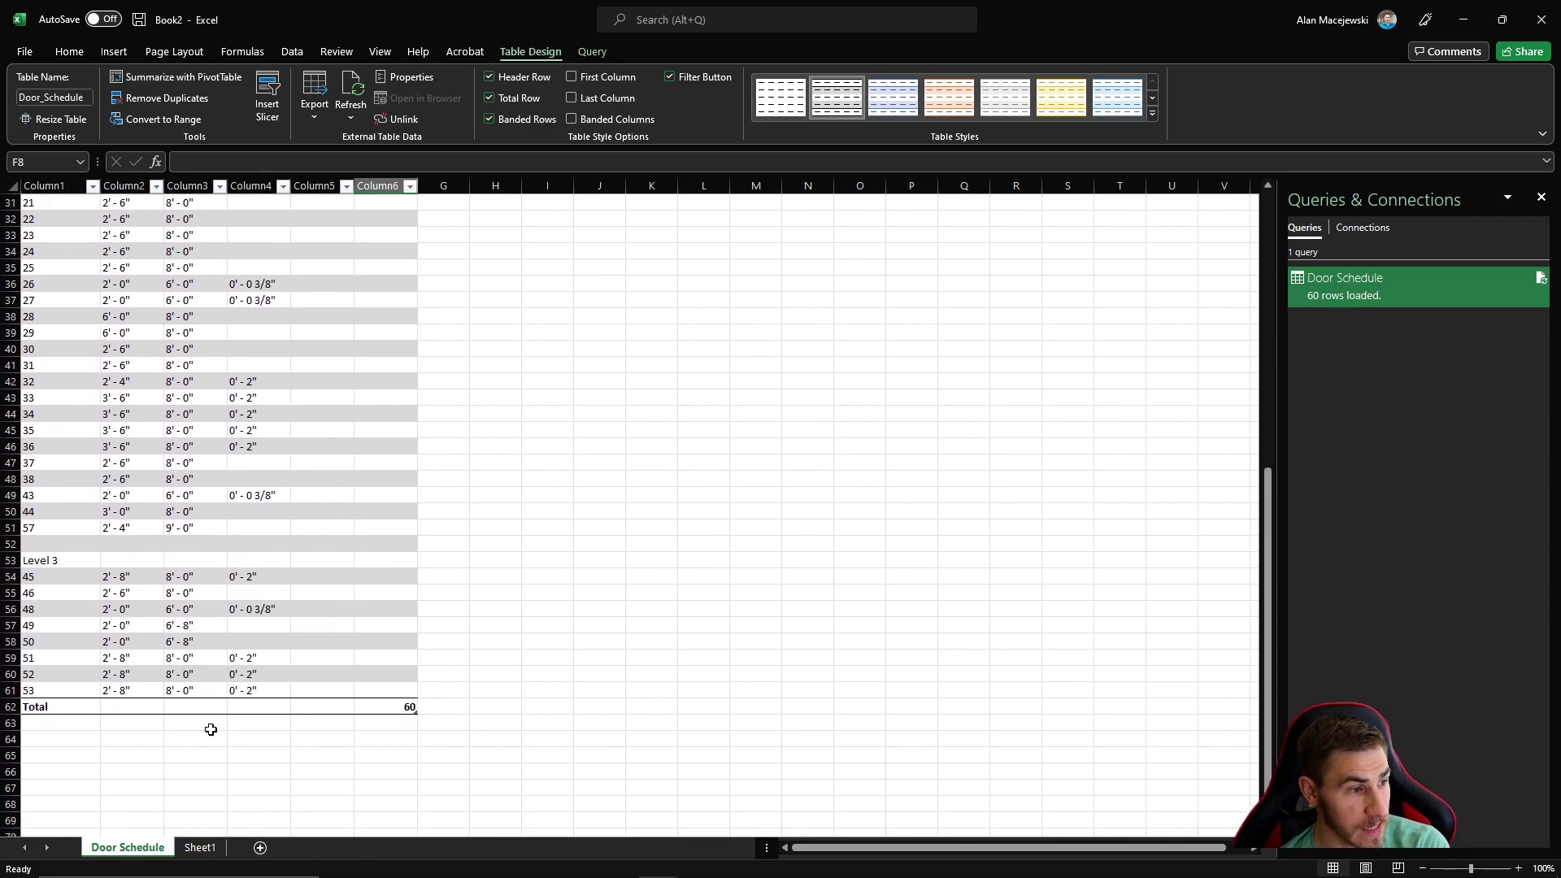
pyautogui.click(410, 706)
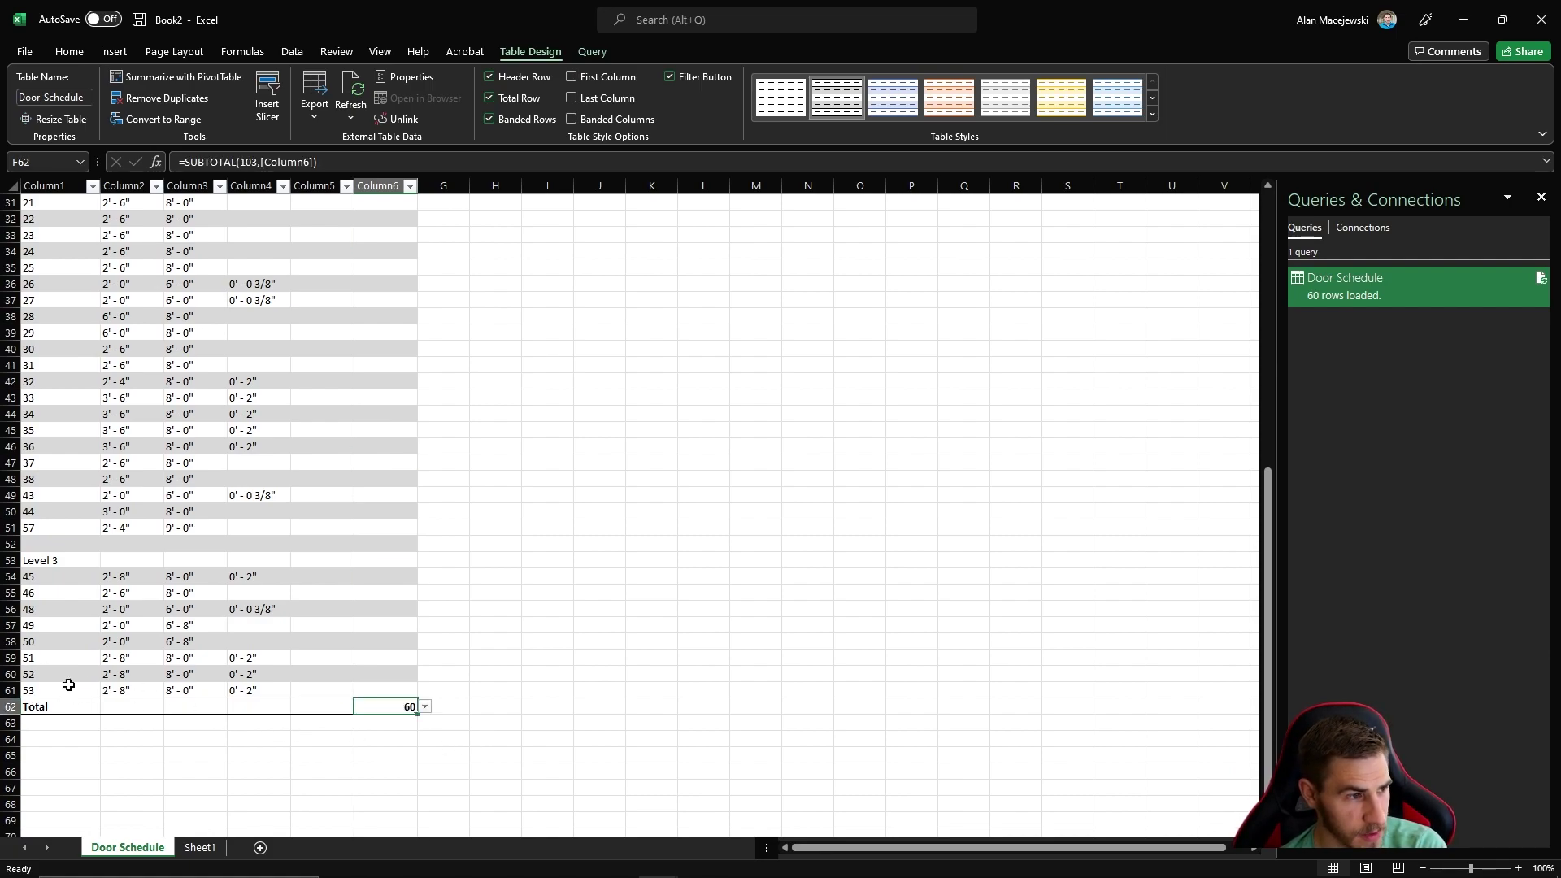
# Step: Select the first two columns' data rows to compare them with the total, and remove the total row from the table
pyautogui.scroll(10, 81, 675)
pyautogui.scroll(-2, 223, 331)
pyautogui.scroll(2, 203, 314)
pyautogui.moveTo(63, 219); pyautogui.dragTo(110, 790)
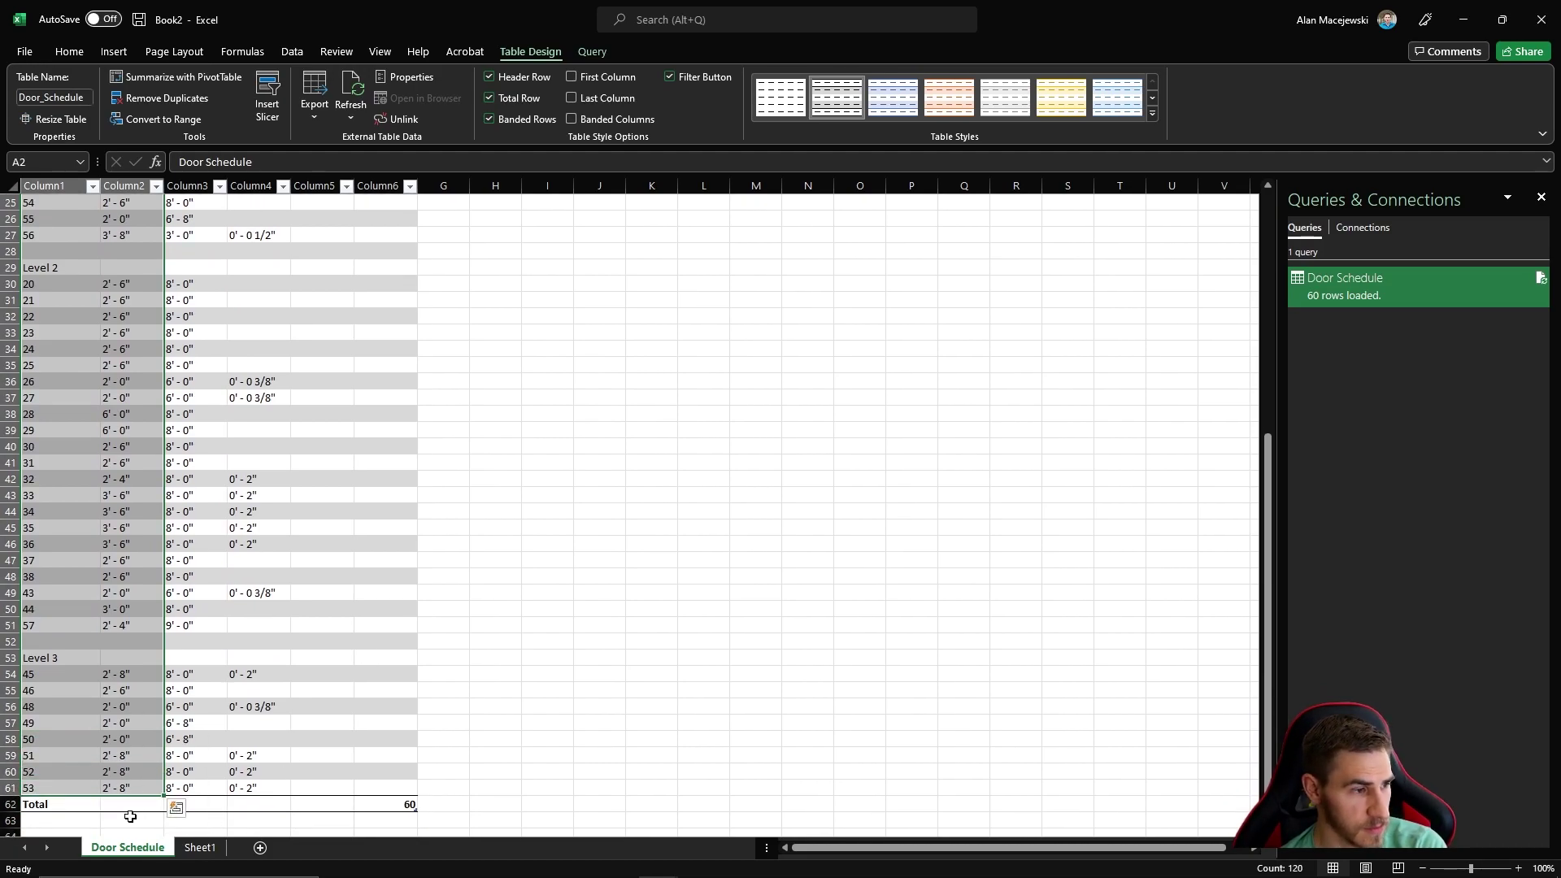
pyautogui.click(496, 625)
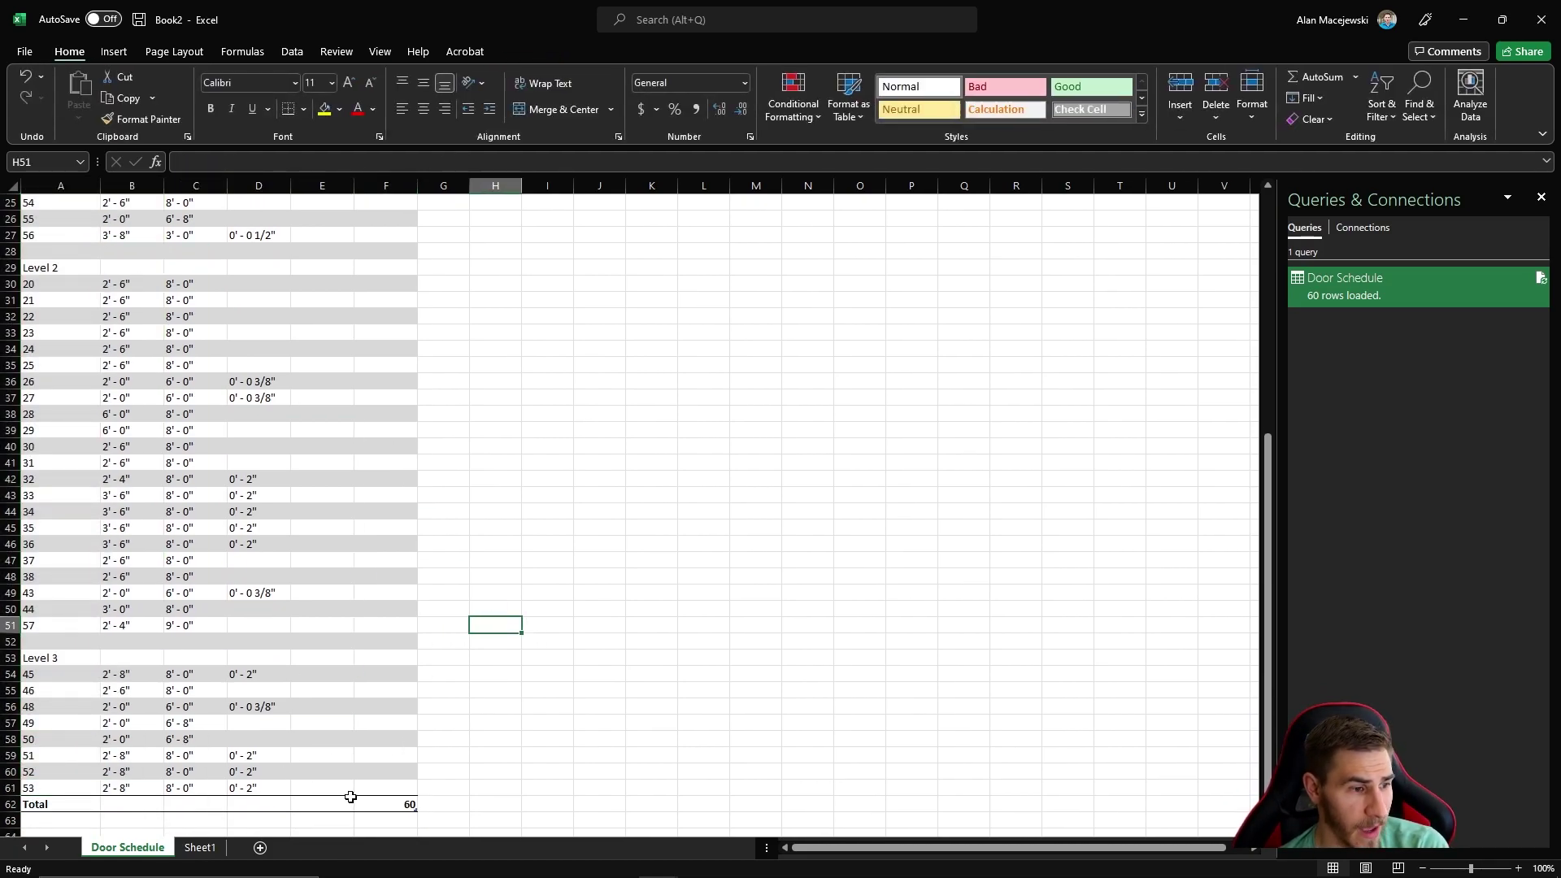
pyautogui.click(356, 800)
pyautogui.click(510, 99)
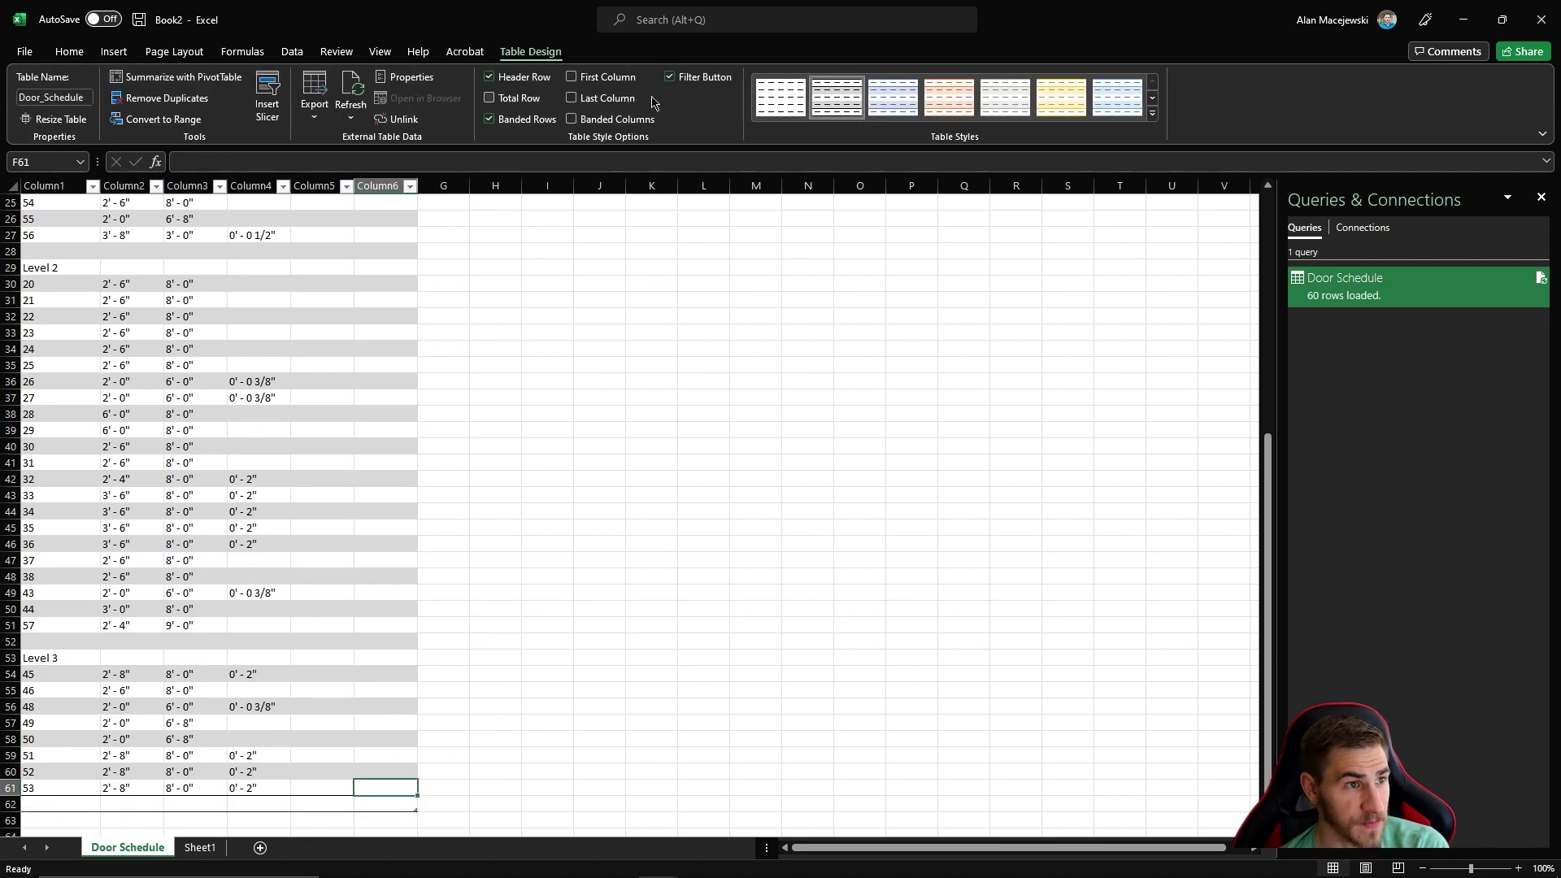
# Step: Emphasize the table's first column and try out the banded rows, last column and banded columns options
pyautogui.click(526, 120)
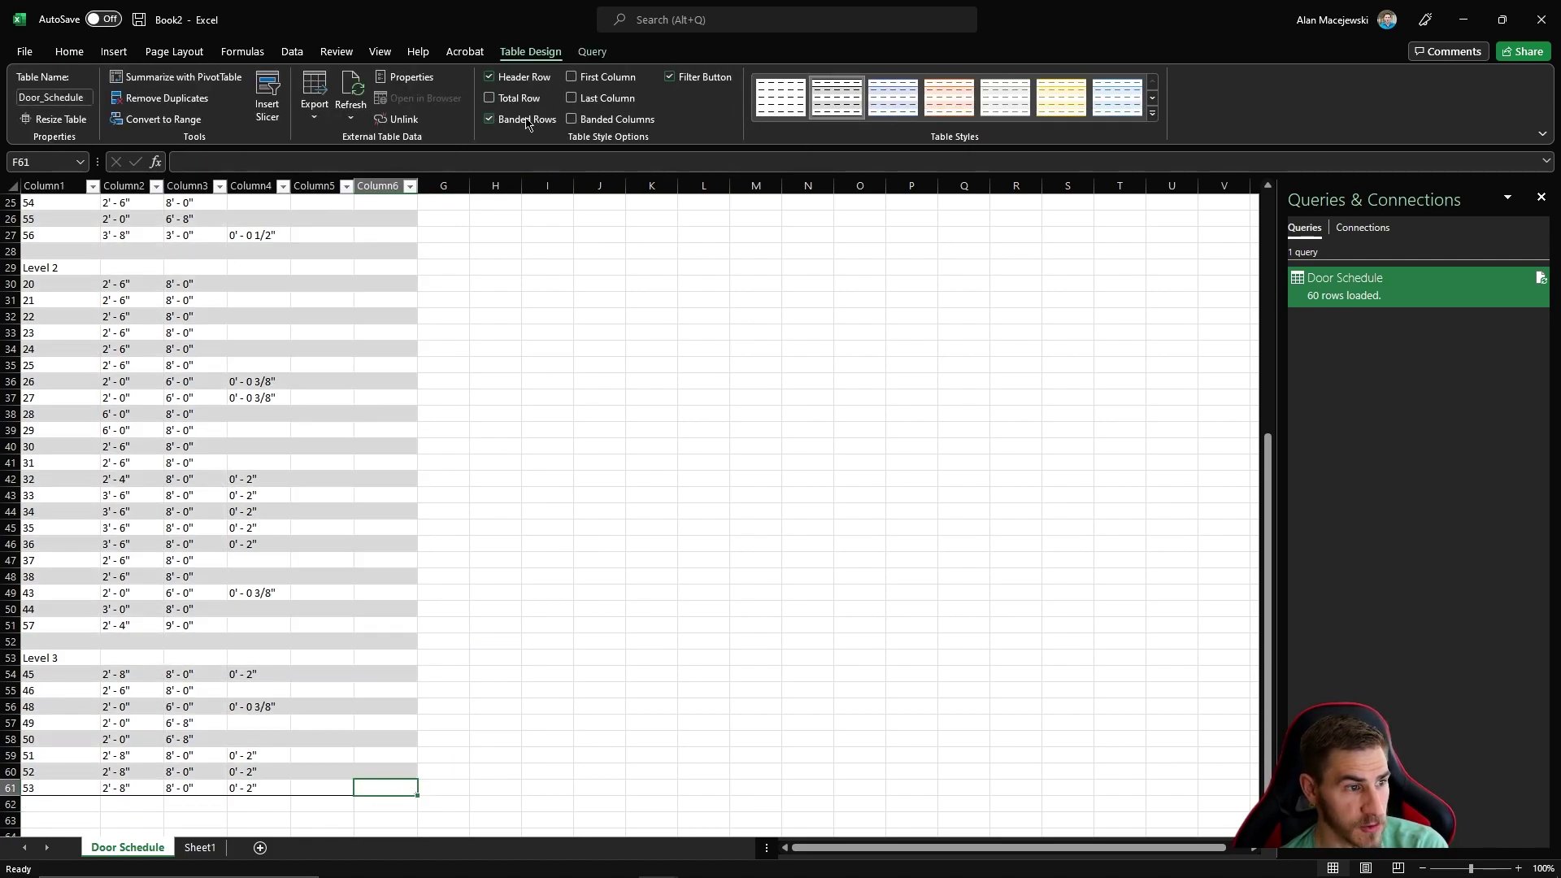
pyautogui.click(606, 78)
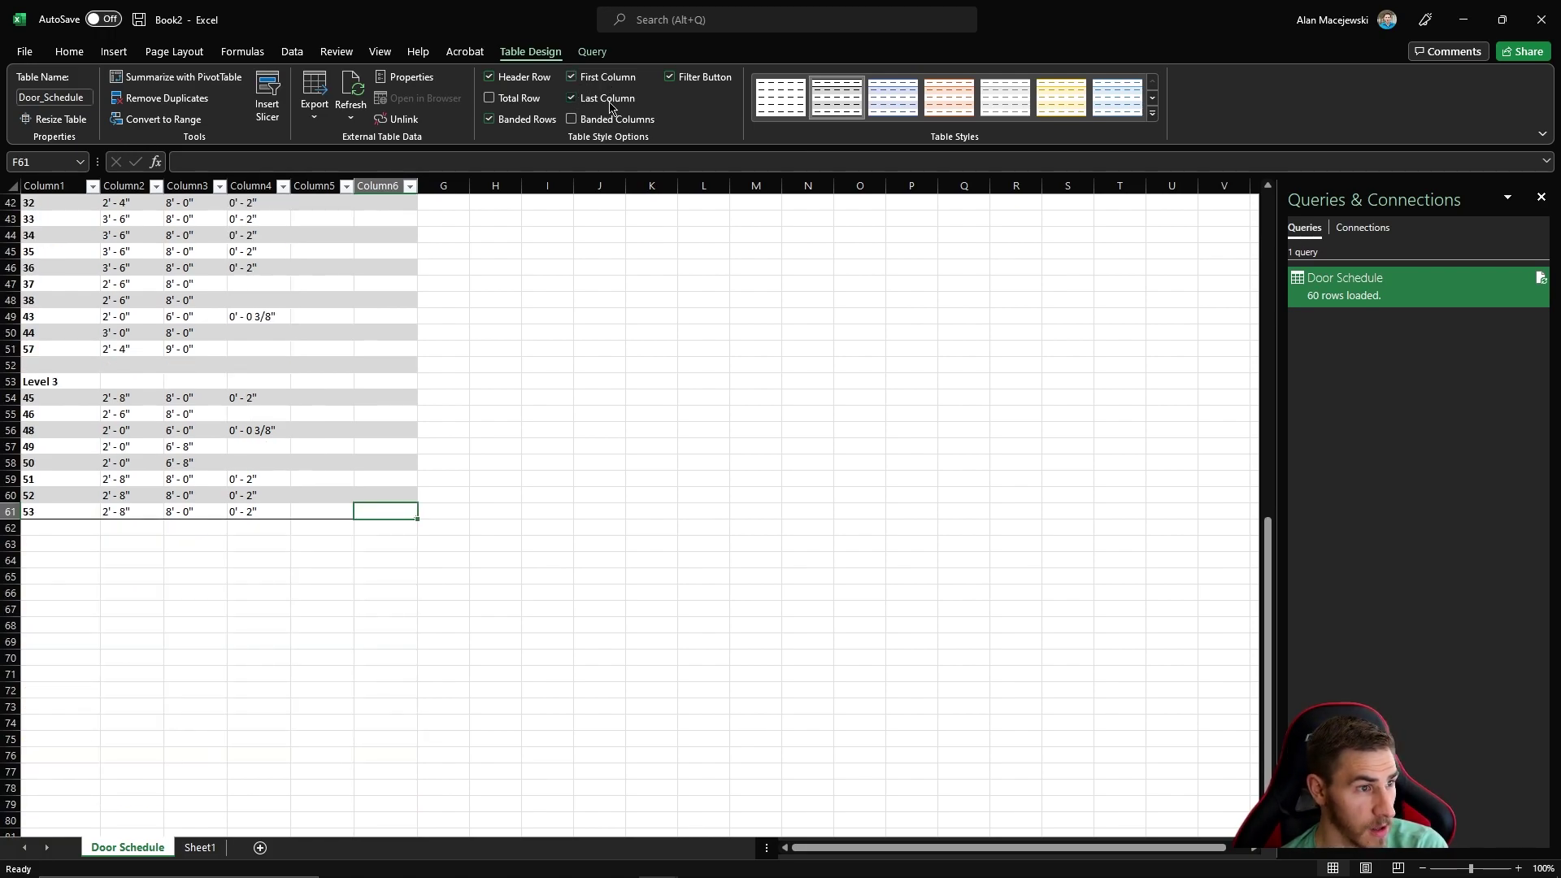
pyautogui.scroll(14, 569, 284)
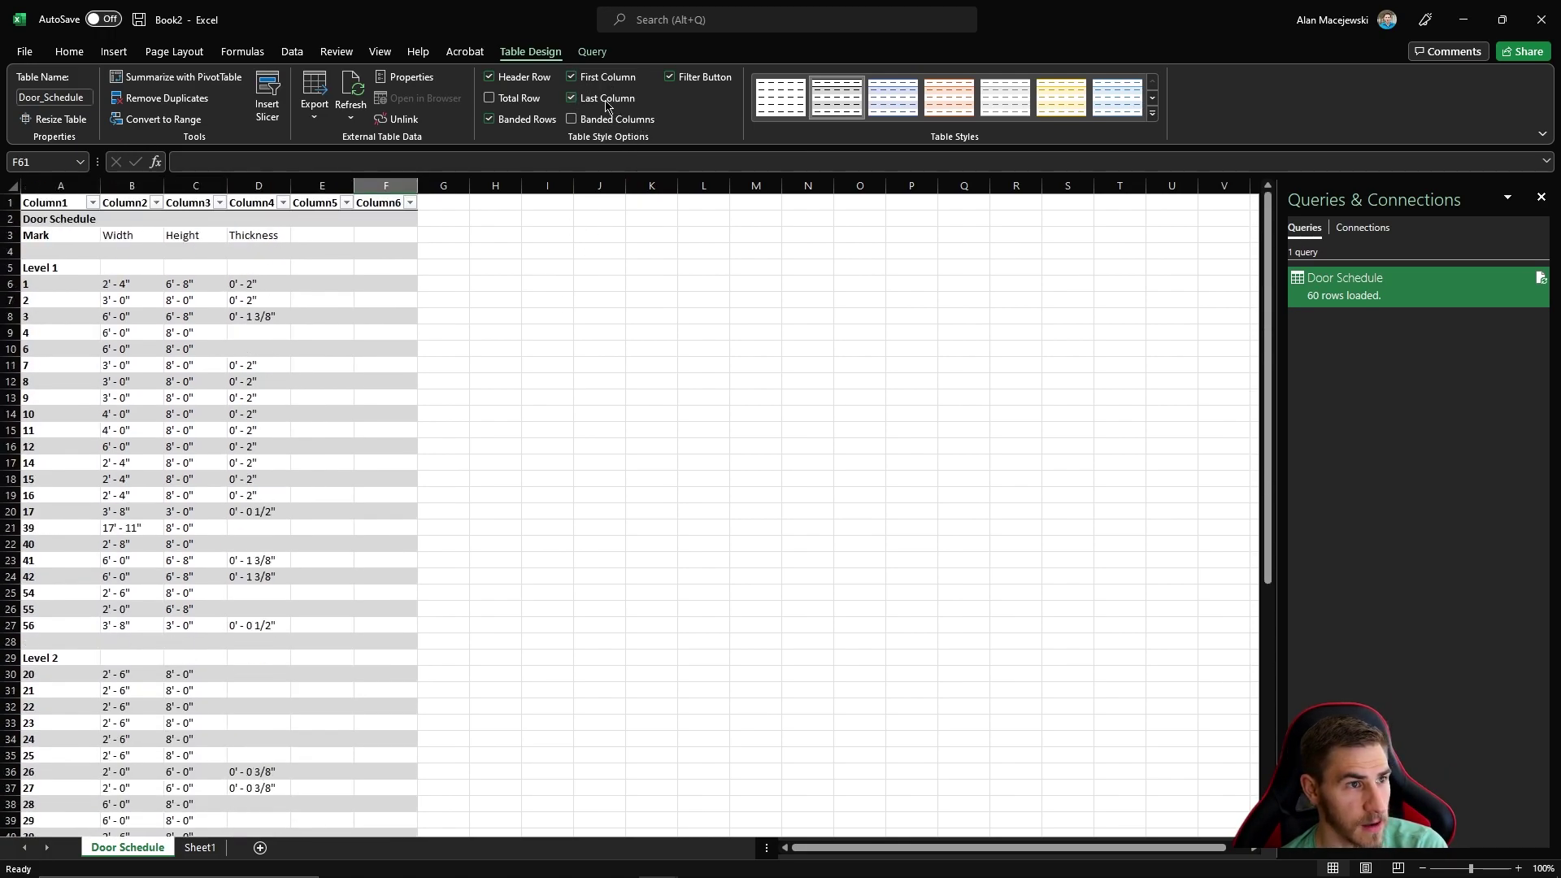
pyautogui.click(603, 100)
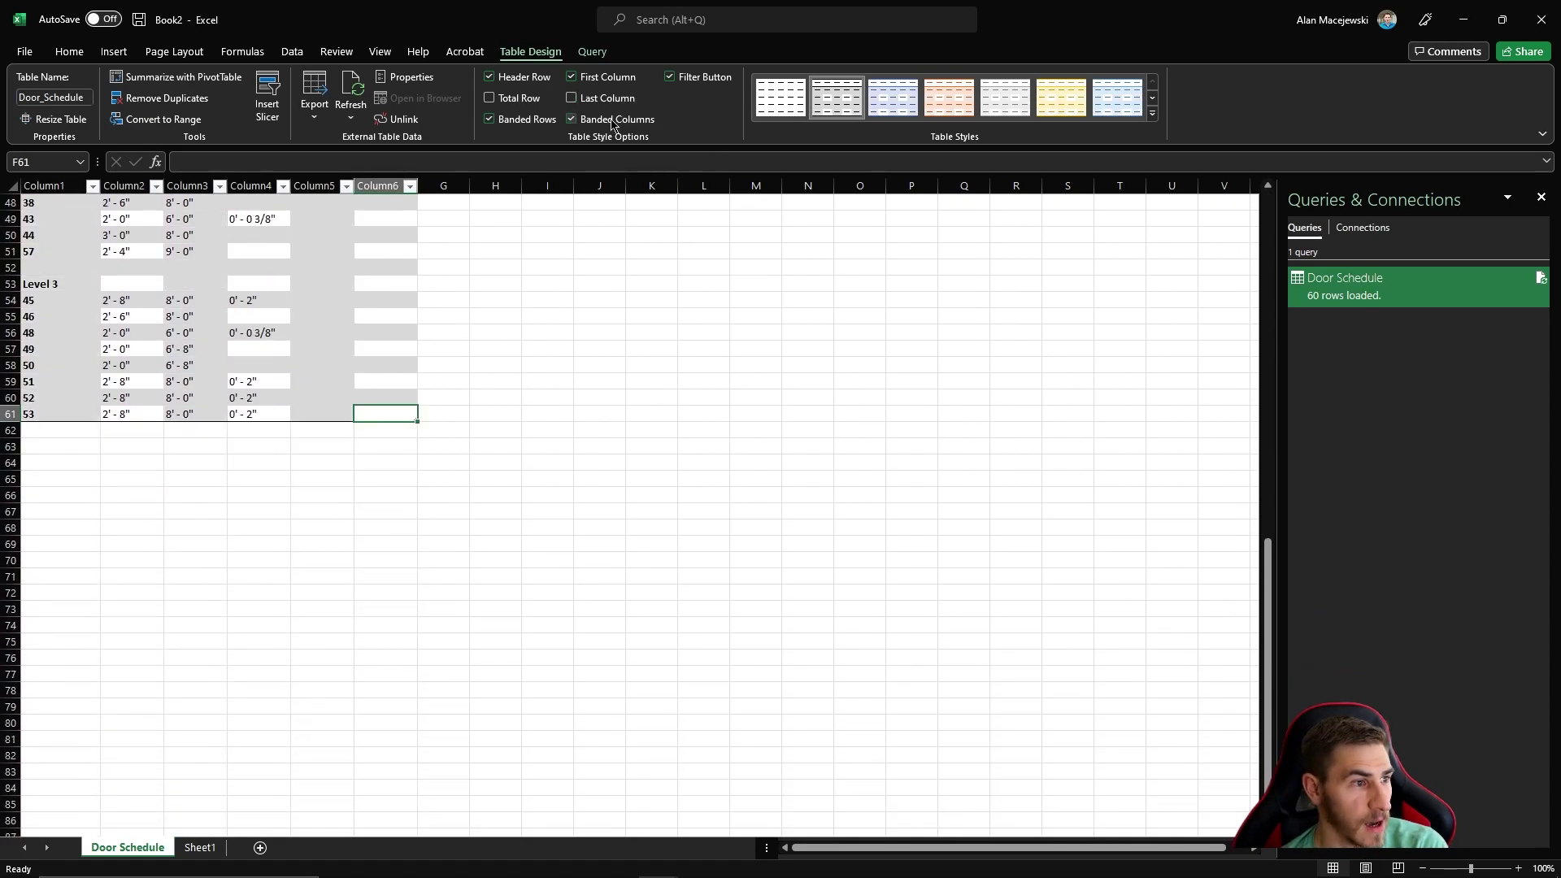
pyautogui.scroll(16, 629, 284)
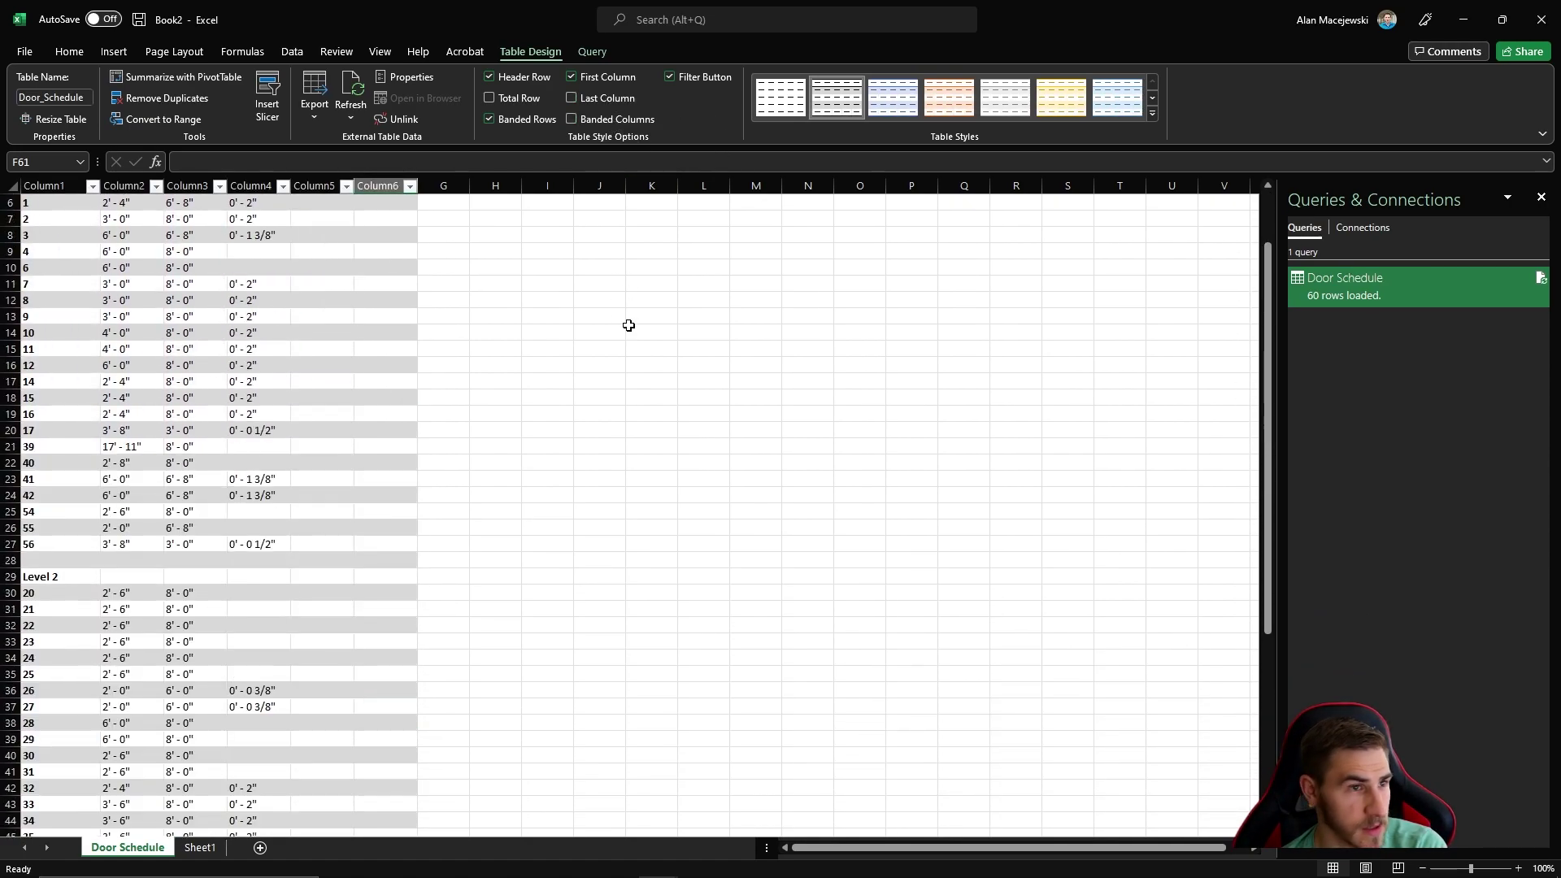
# Step: Try the table with and without filter buttons and review the Column1 filter list, keeping all values selected
pyautogui.click(695, 76)
pyautogui.click(693, 76)
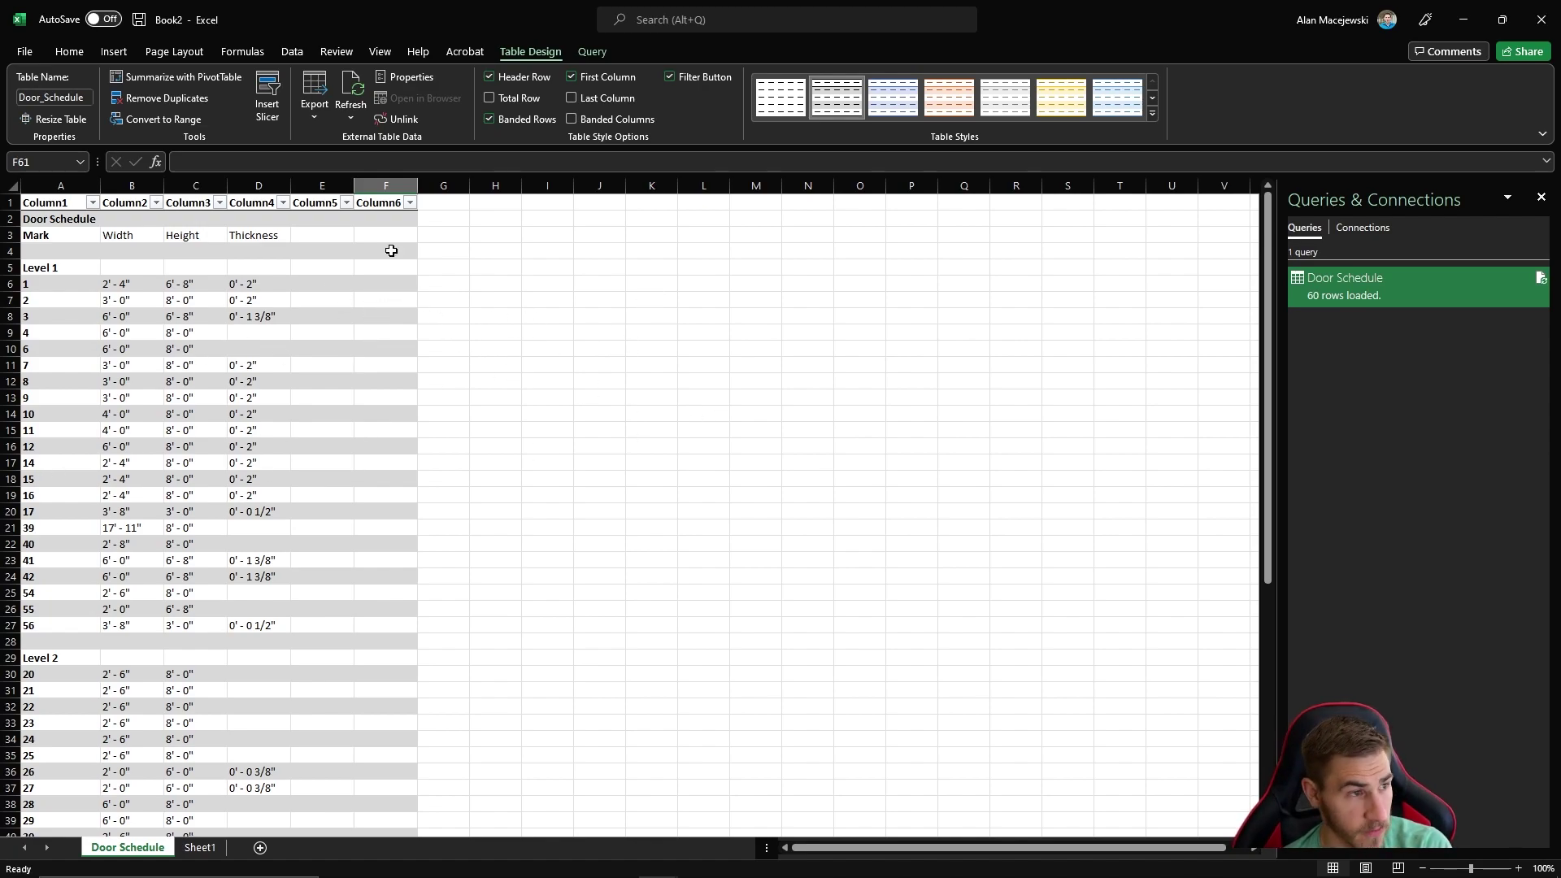
pyautogui.click(92, 202)
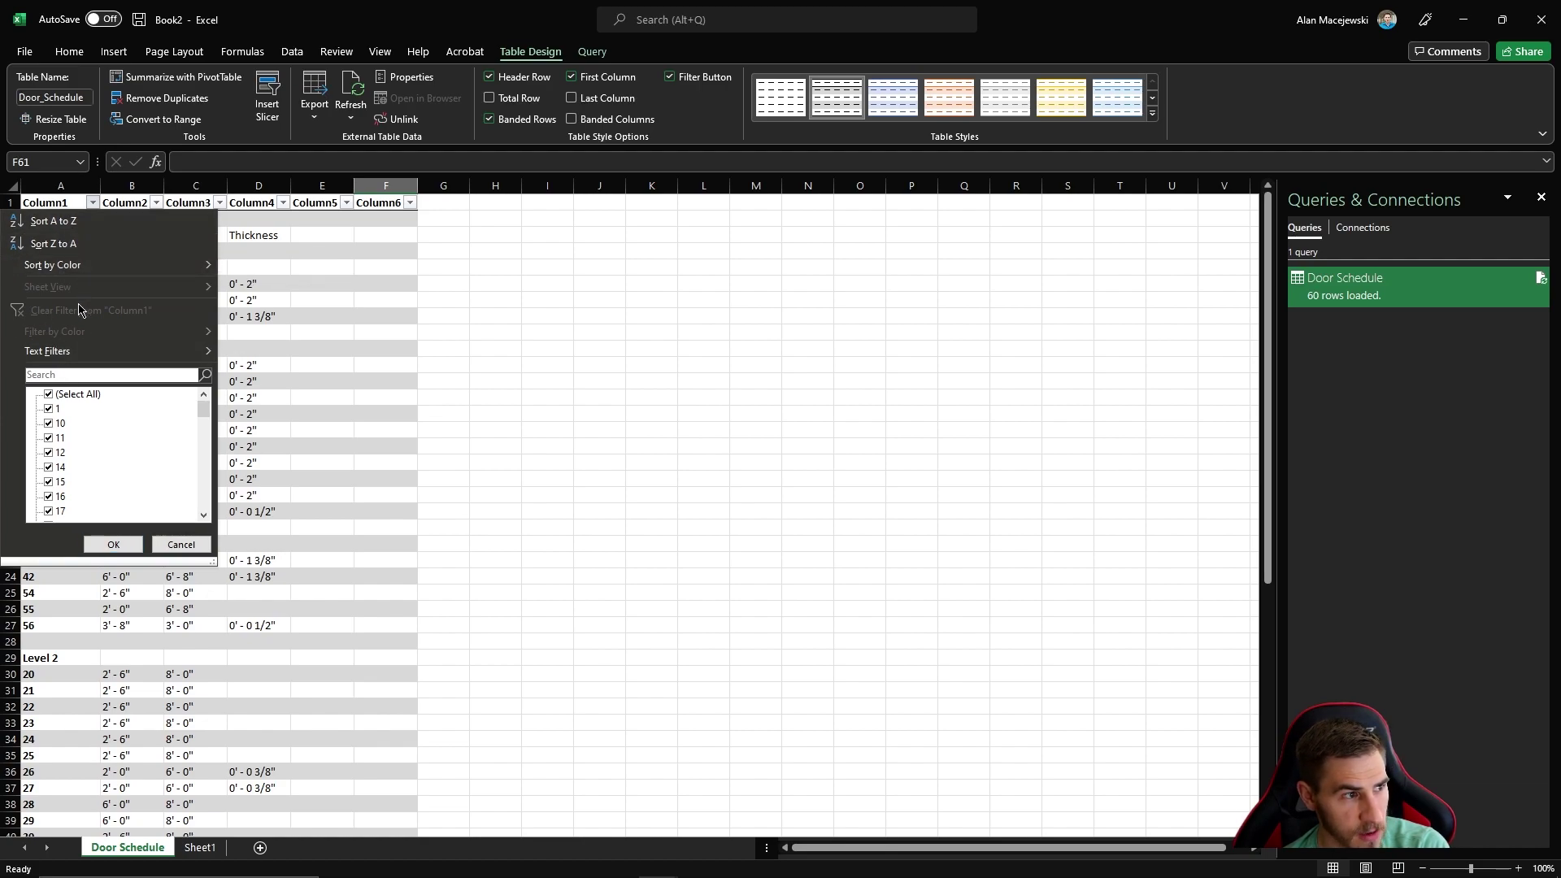
pyautogui.click(113, 544)
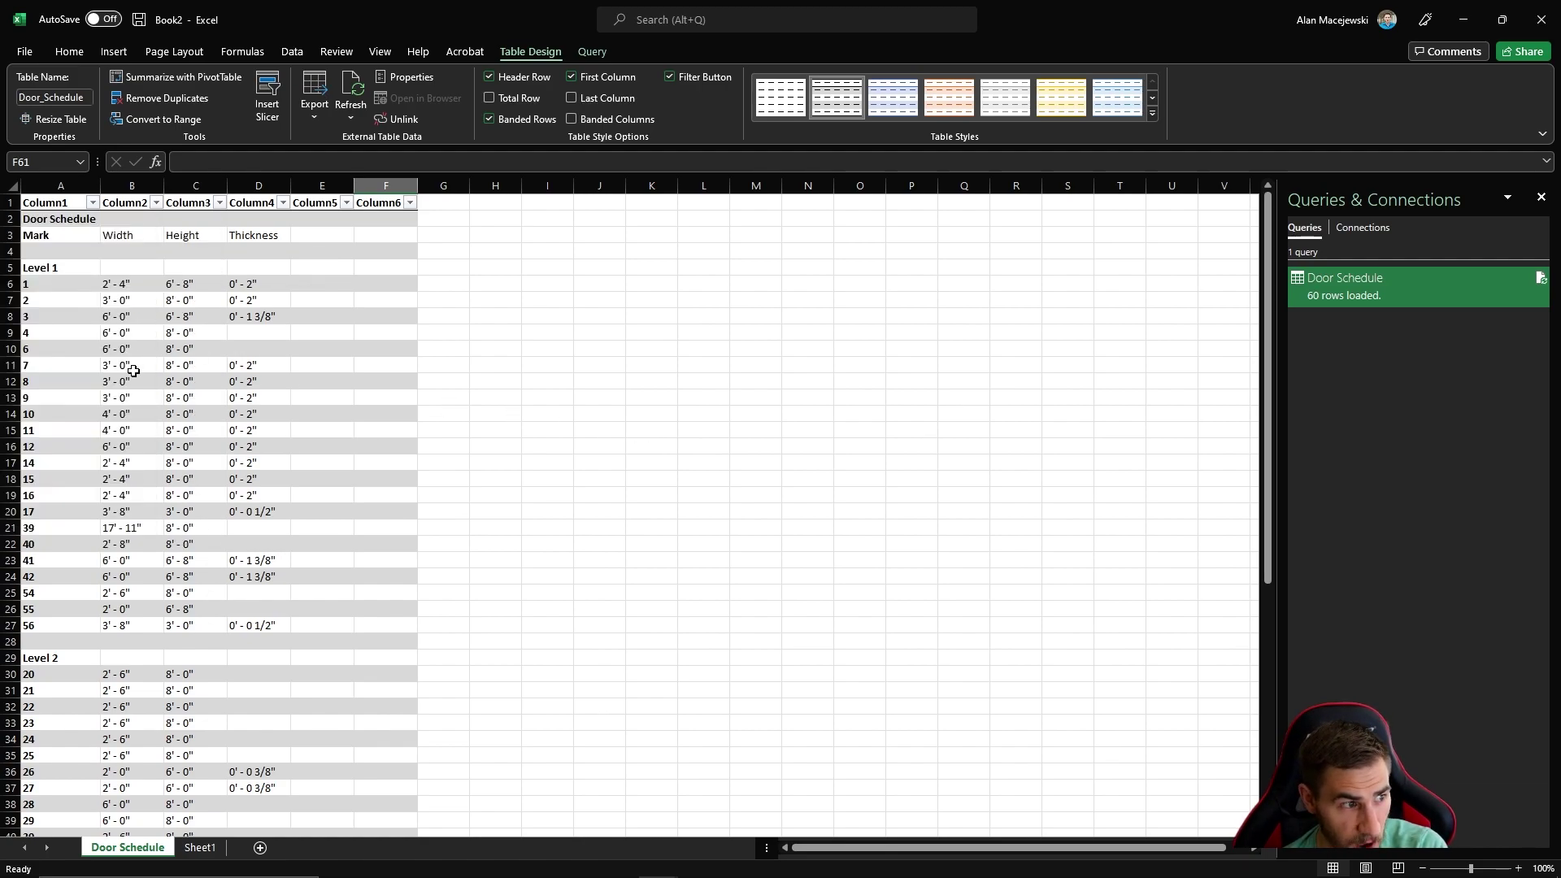
pyautogui.click(93, 203)
pyautogui.scroll(-8, 87, 452)
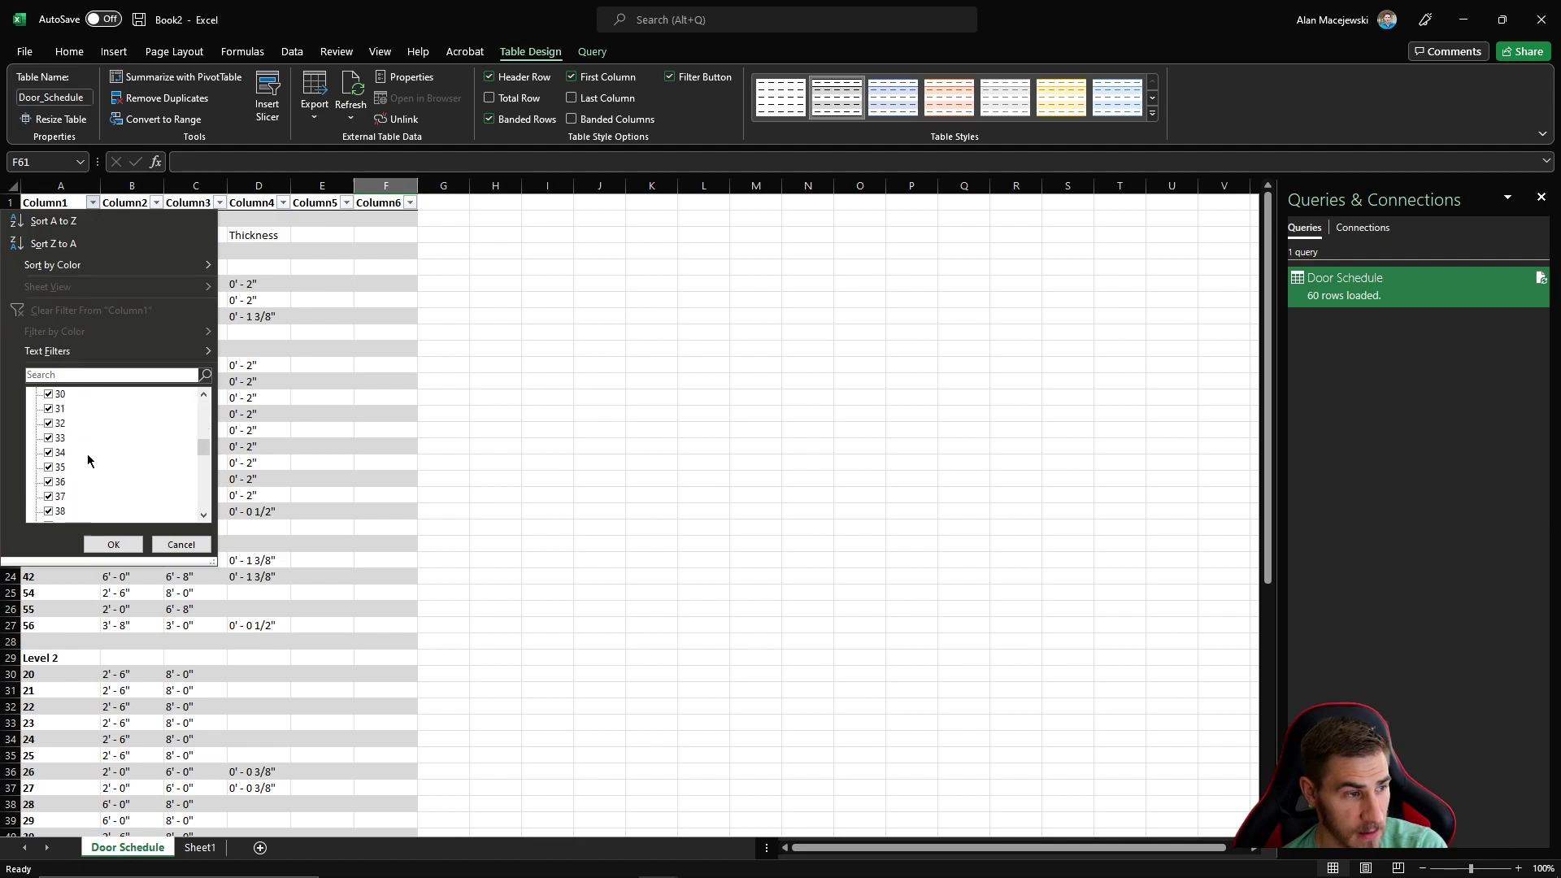
pyautogui.click(113, 545)
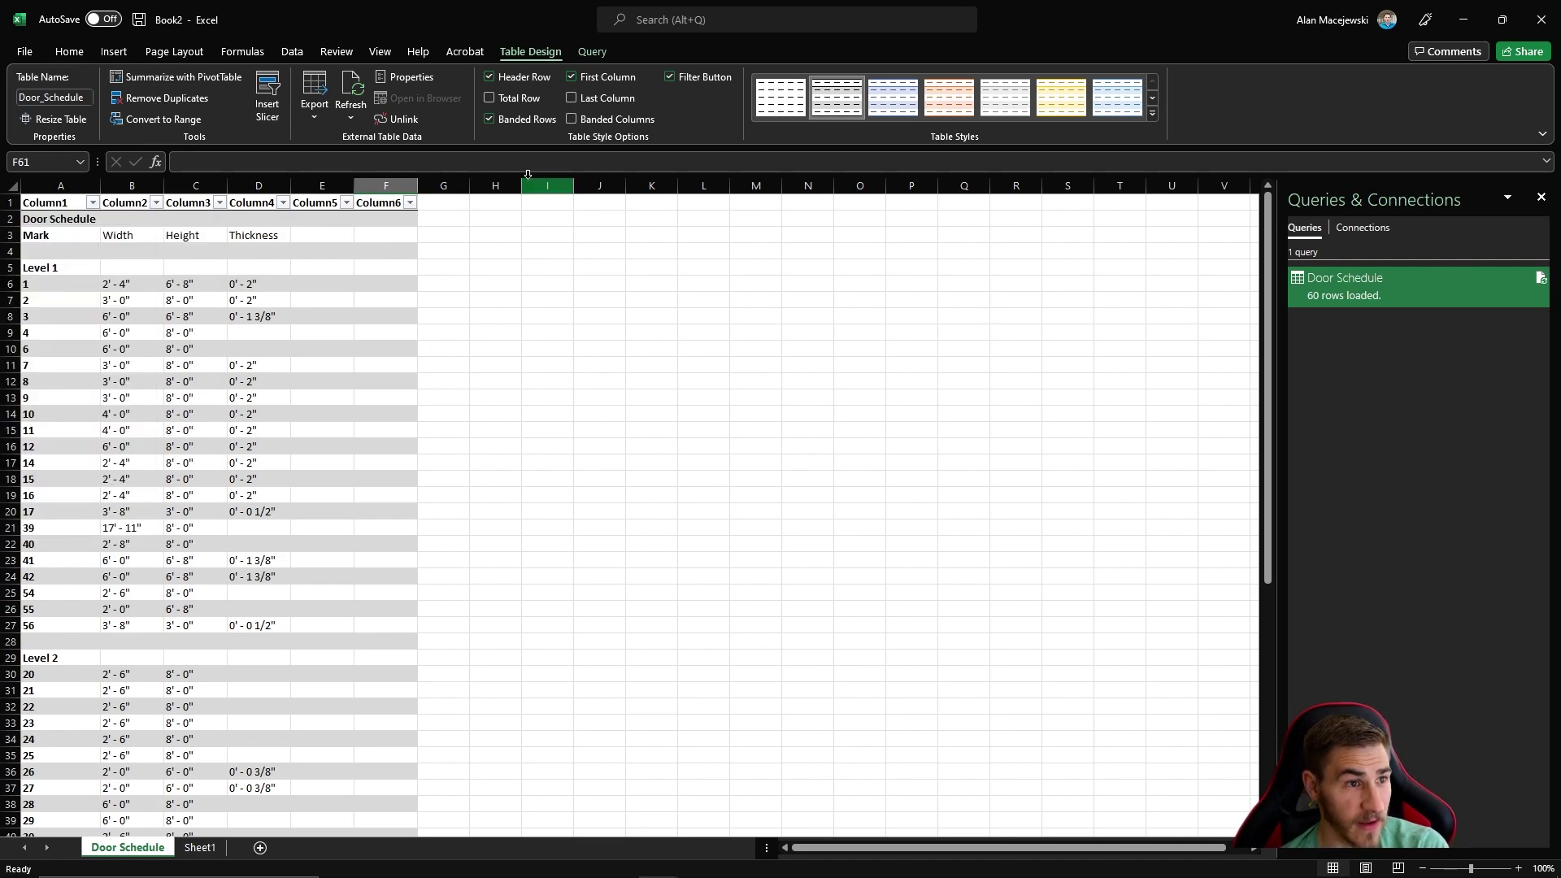
pyautogui.click(688, 79)
pyautogui.click(688, 79)
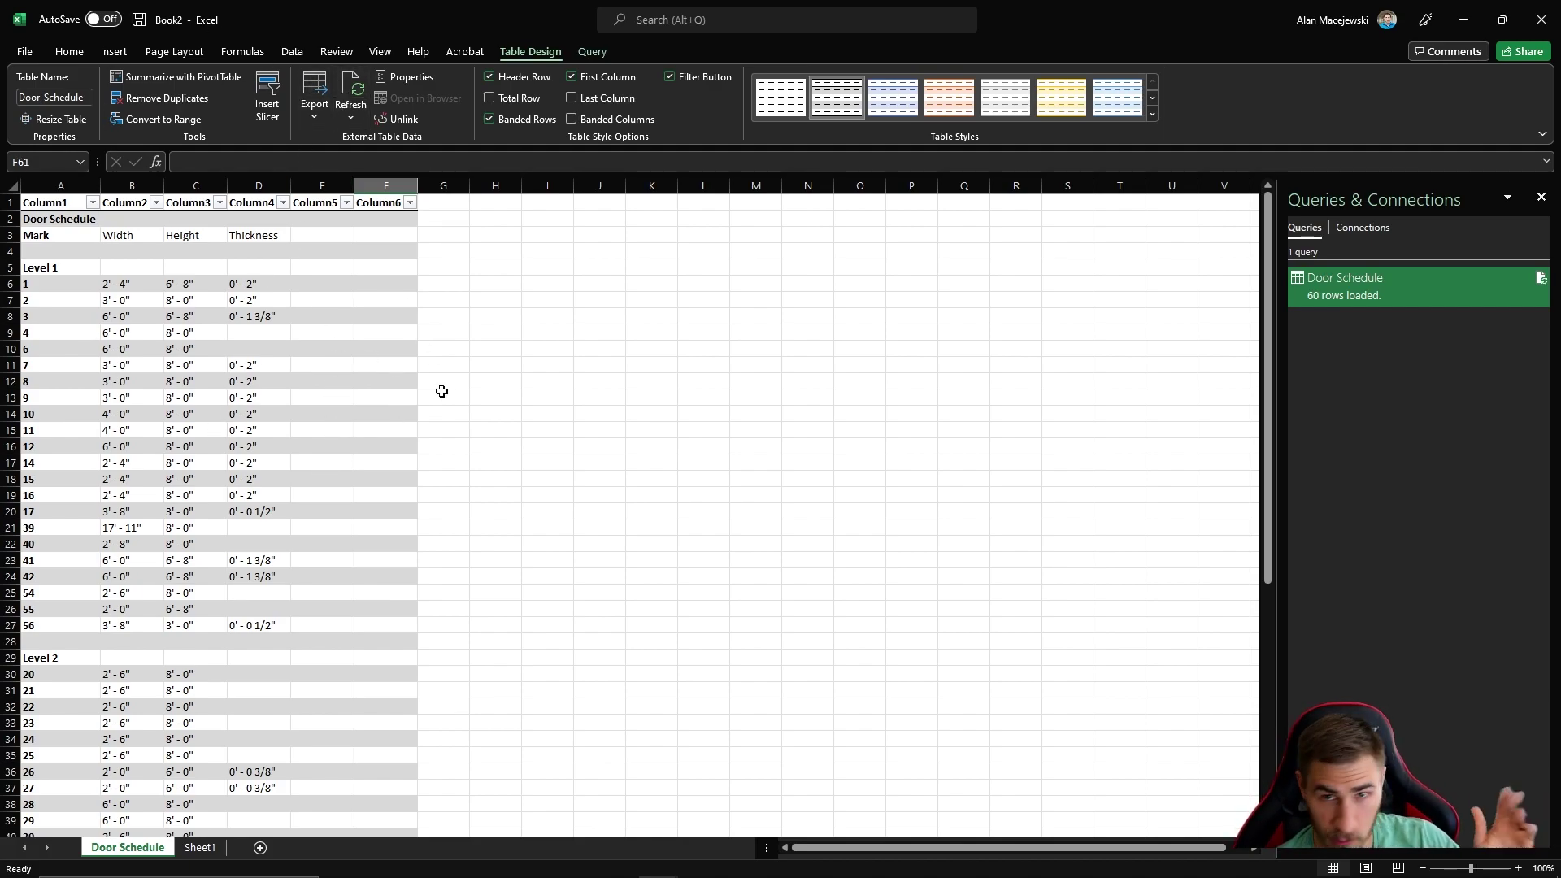
# Step: Refresh all data sources in the workbook and close the Queries & Connections pane
pyautogui.click(362, 102)
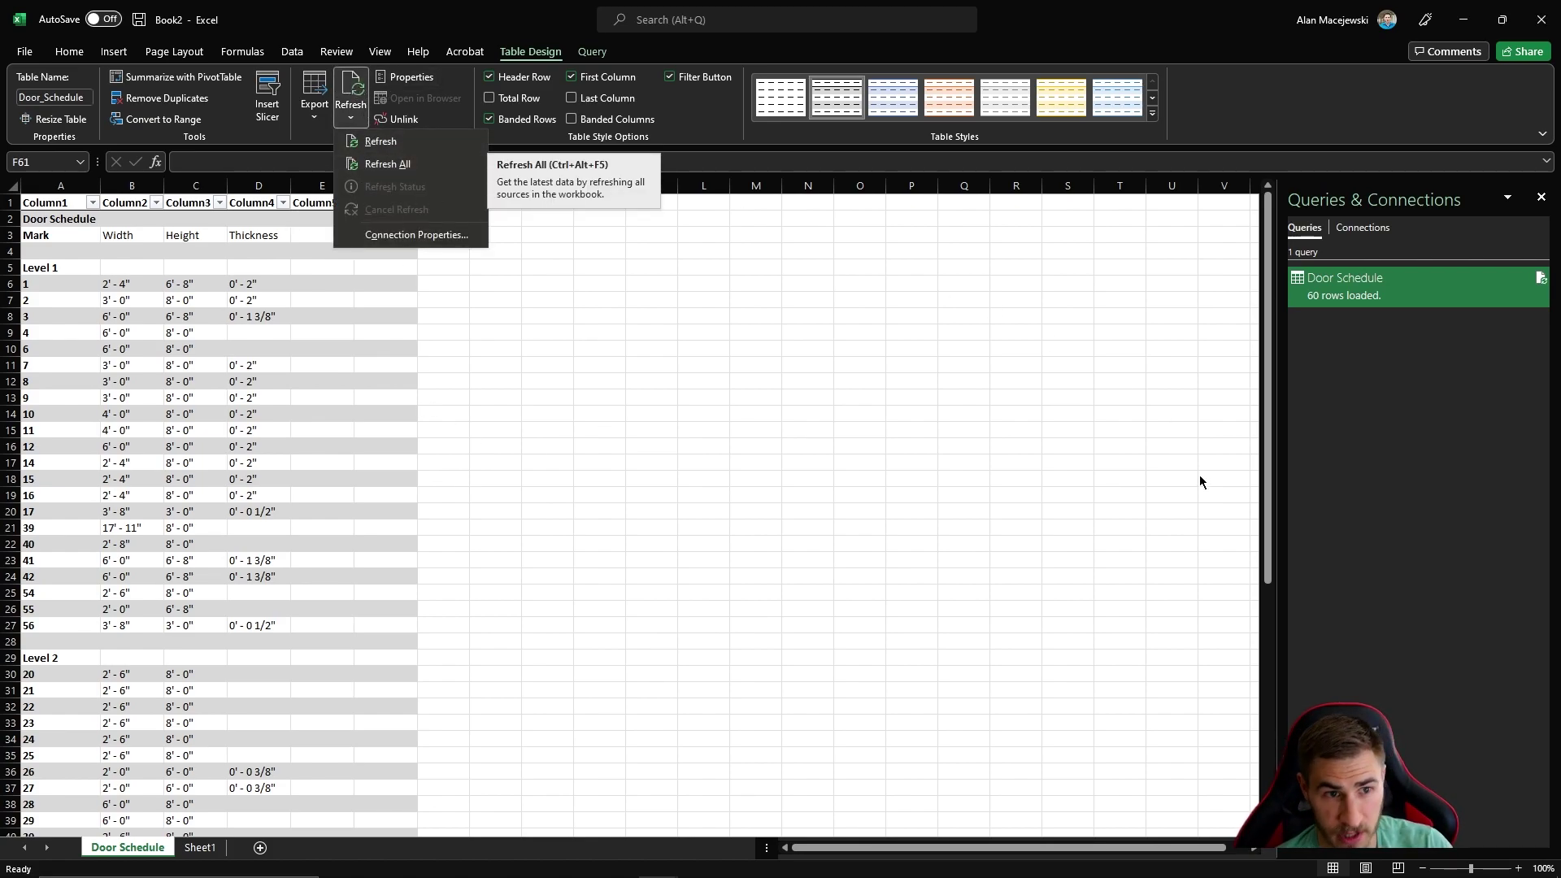
pyautogui.click(436, 164)
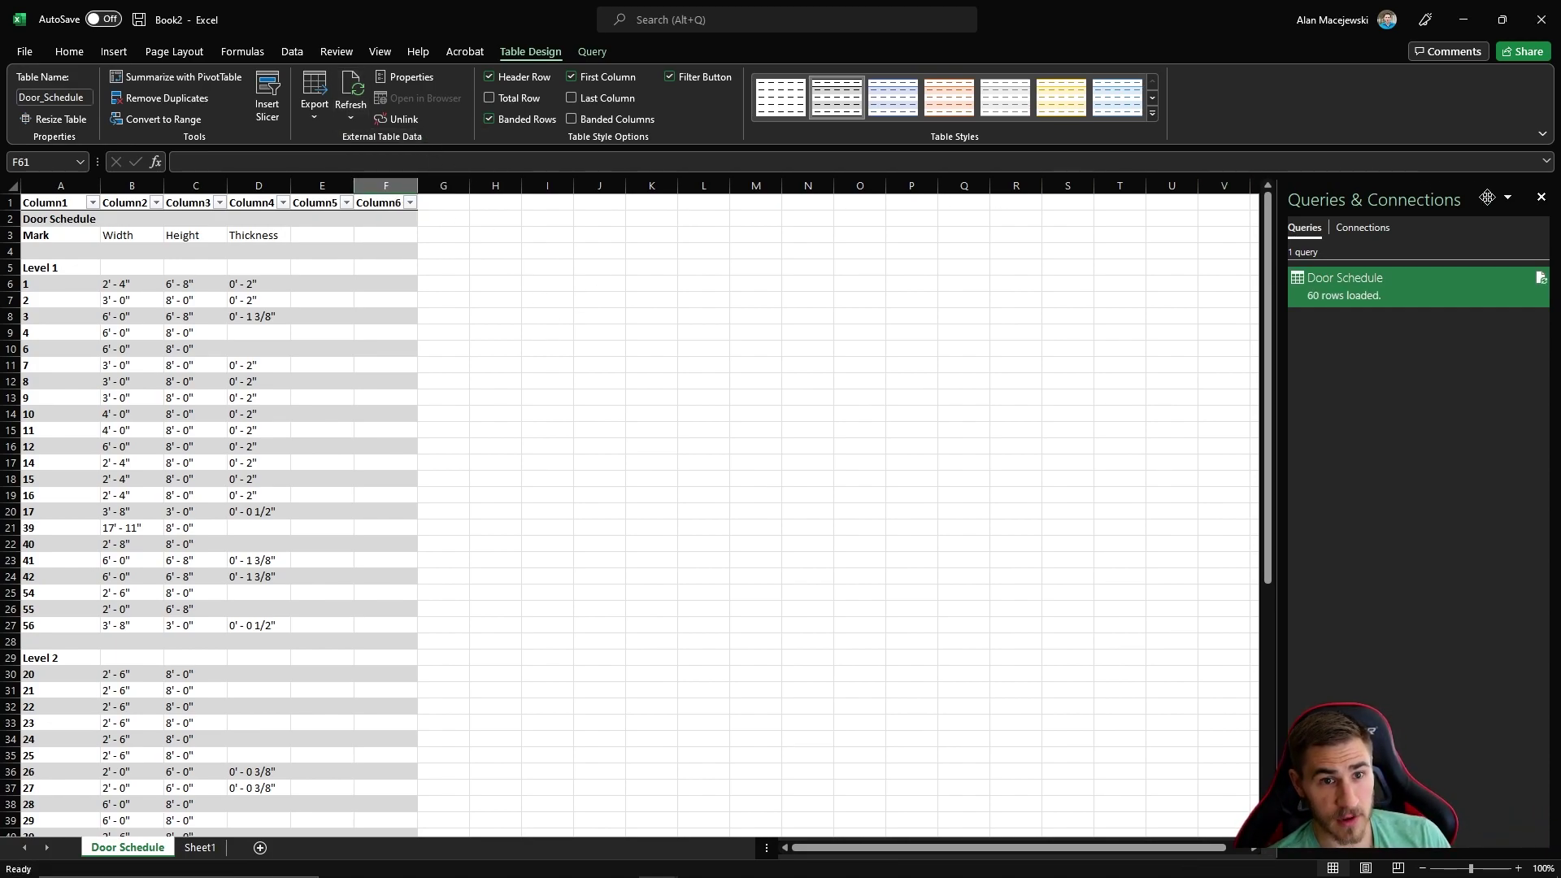
pyautogui.click(1542, 197)
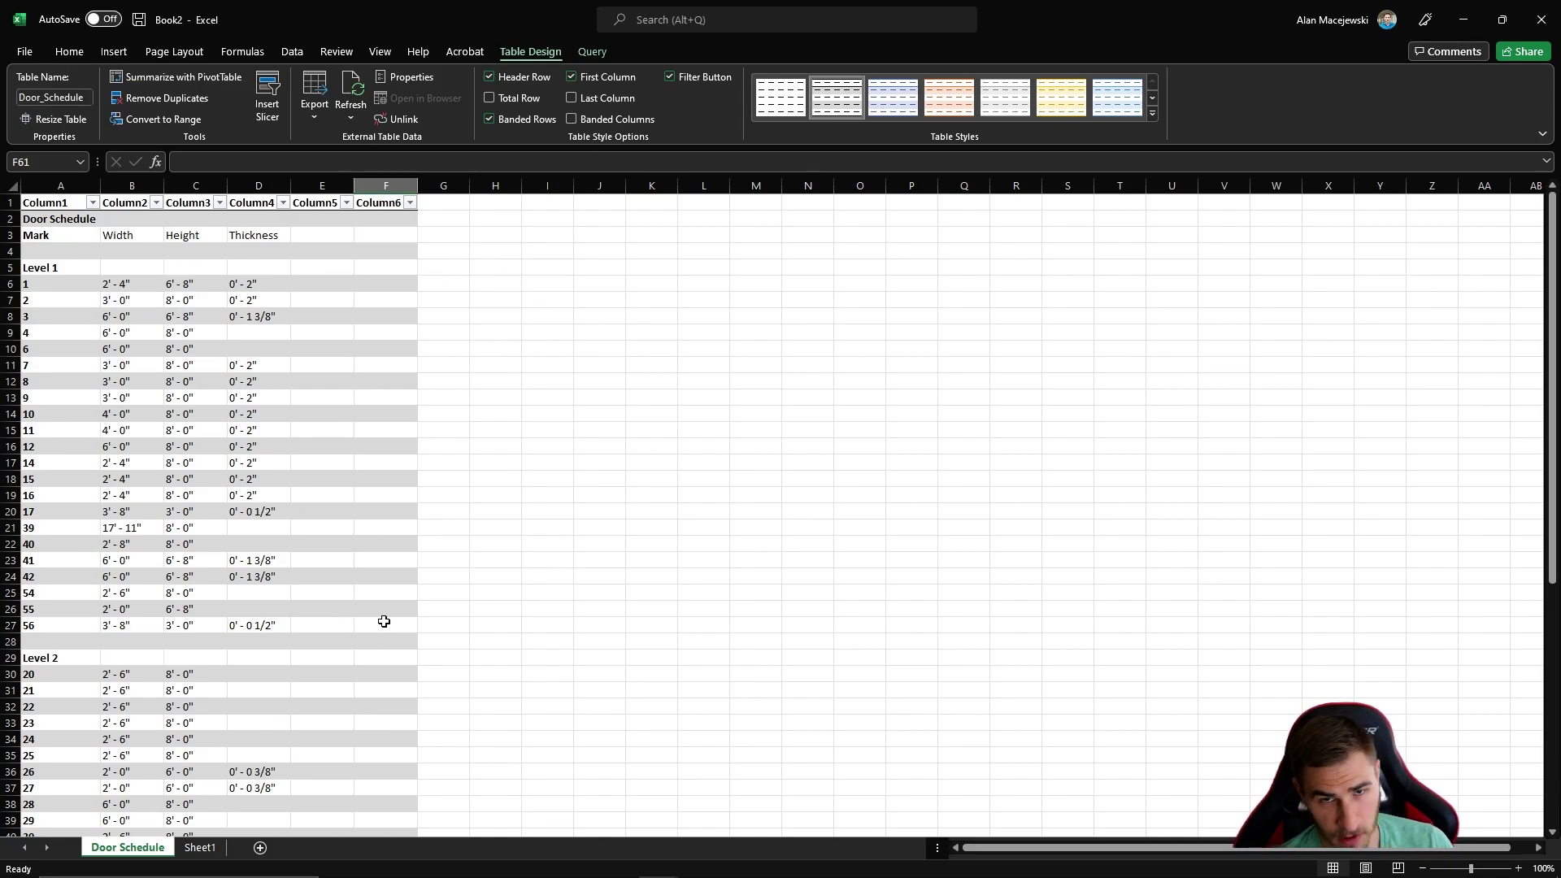
# Step: Switch to Revit and add the Phase Created field to the door schedule's scheduled fields
pyautogui.click(539, 863)
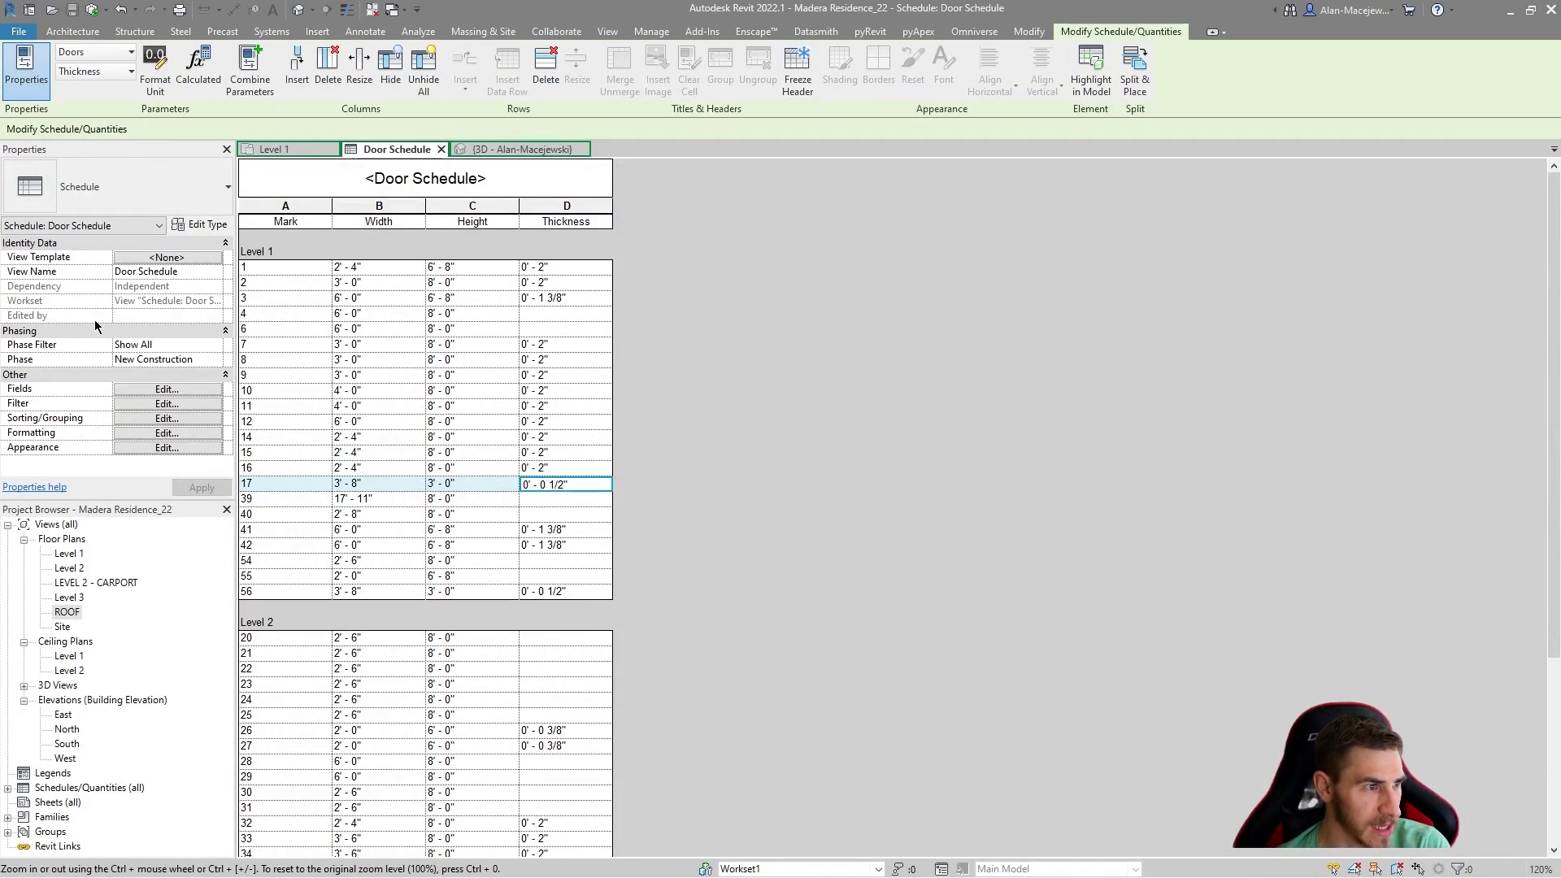
pyautogui.click(166, 389)
pyautogui.scroll(-10, 634, 488)
pyautogui.scroll(5, 711, 485)
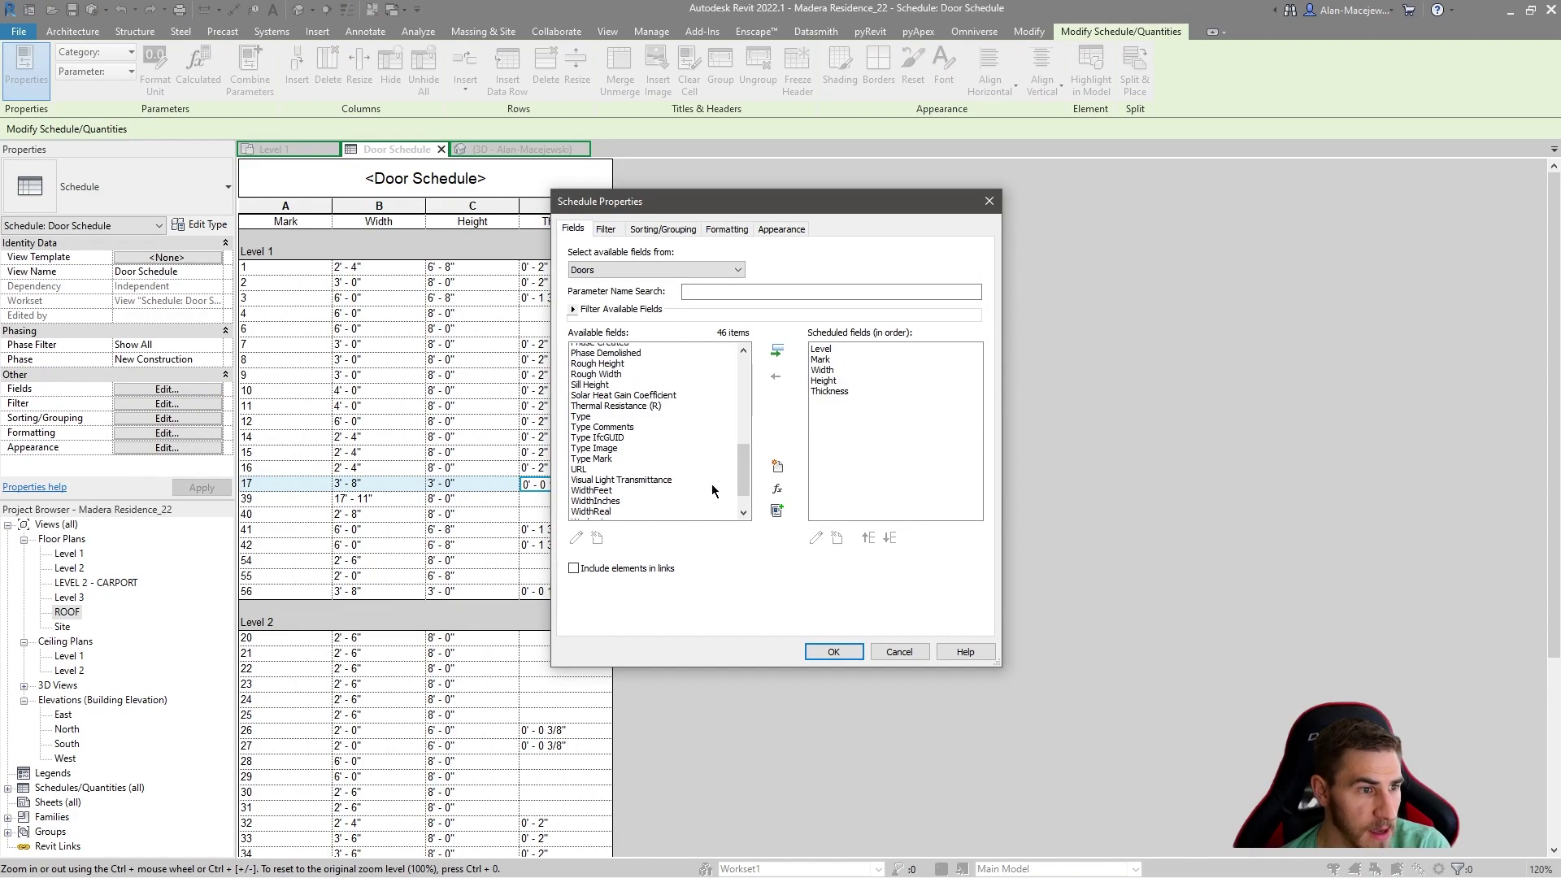
pyautogui.scroll(-5, 691, 484)
pyautogui.click(657, 486)
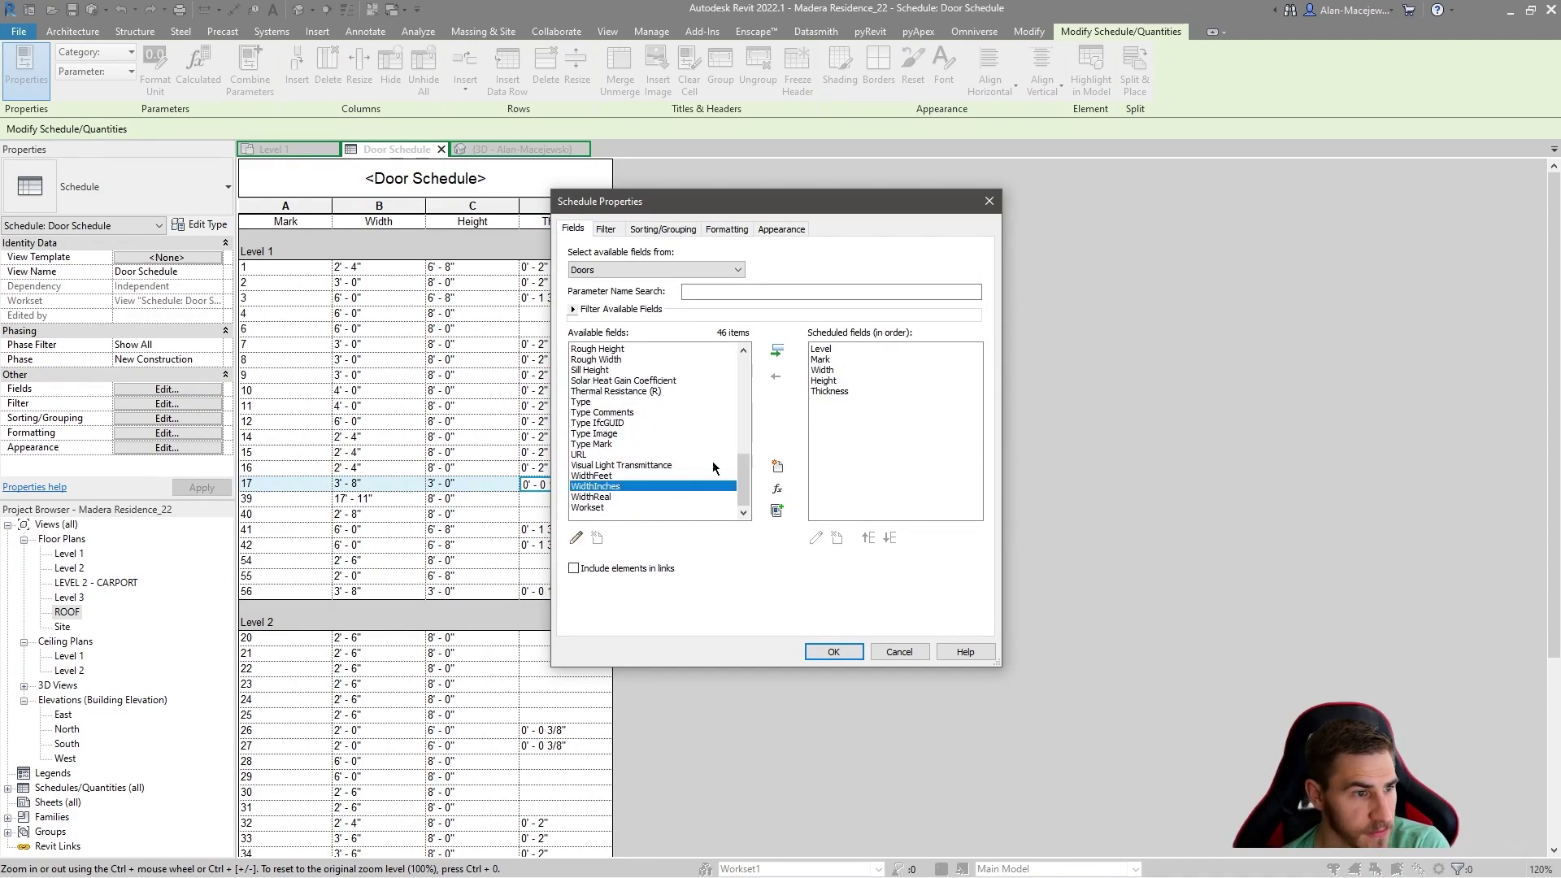
pyautogui.scroll(10, 744, 418)
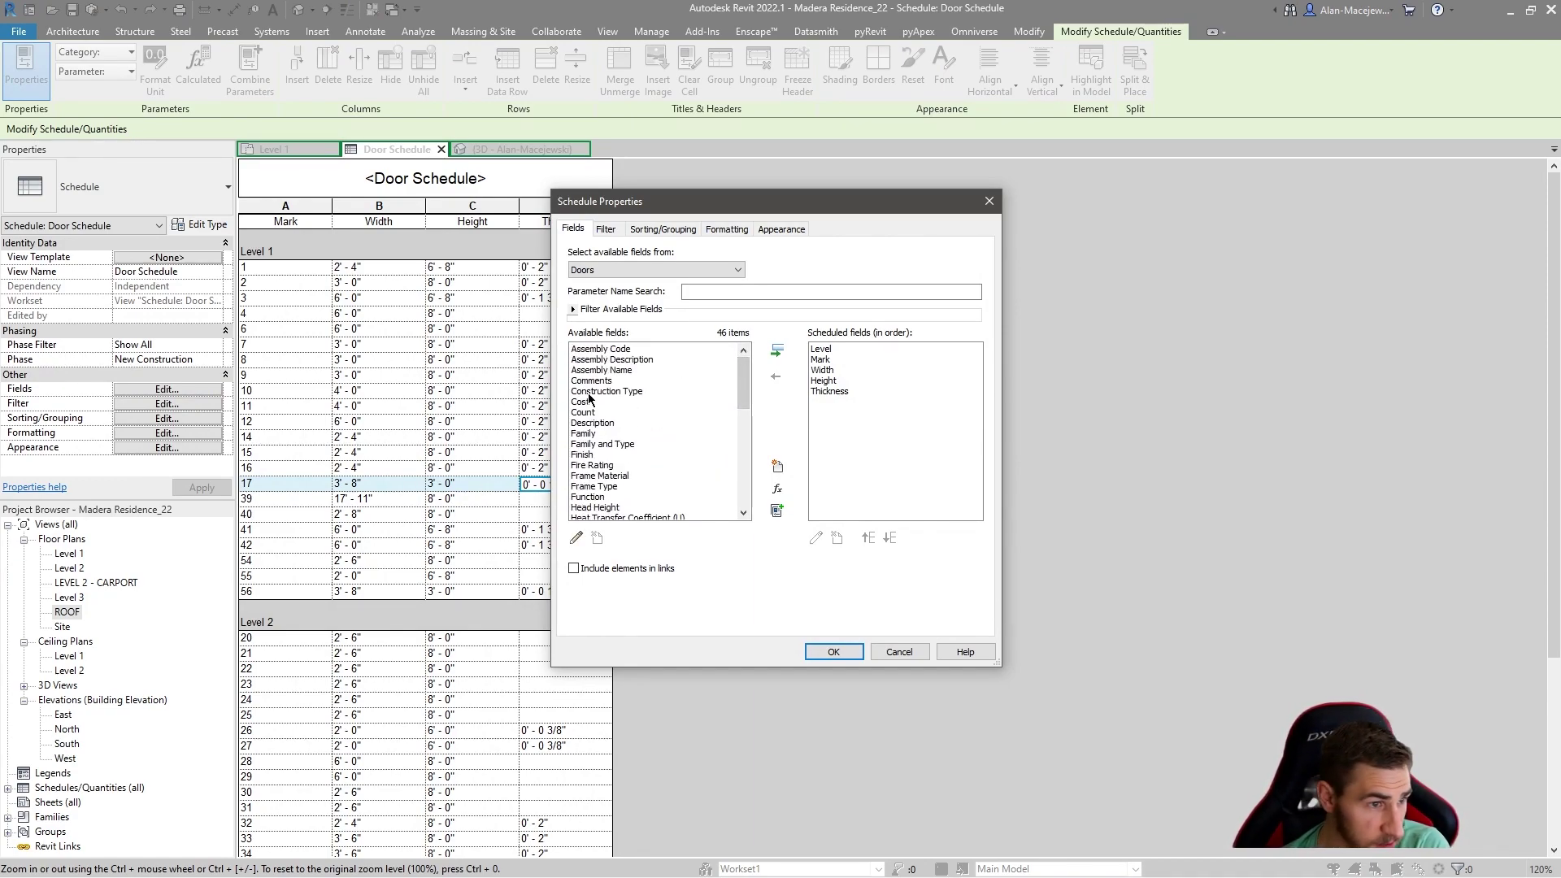
pyautogui.scroll(-6, 618, 431)
pyautogui.click(627, 455)
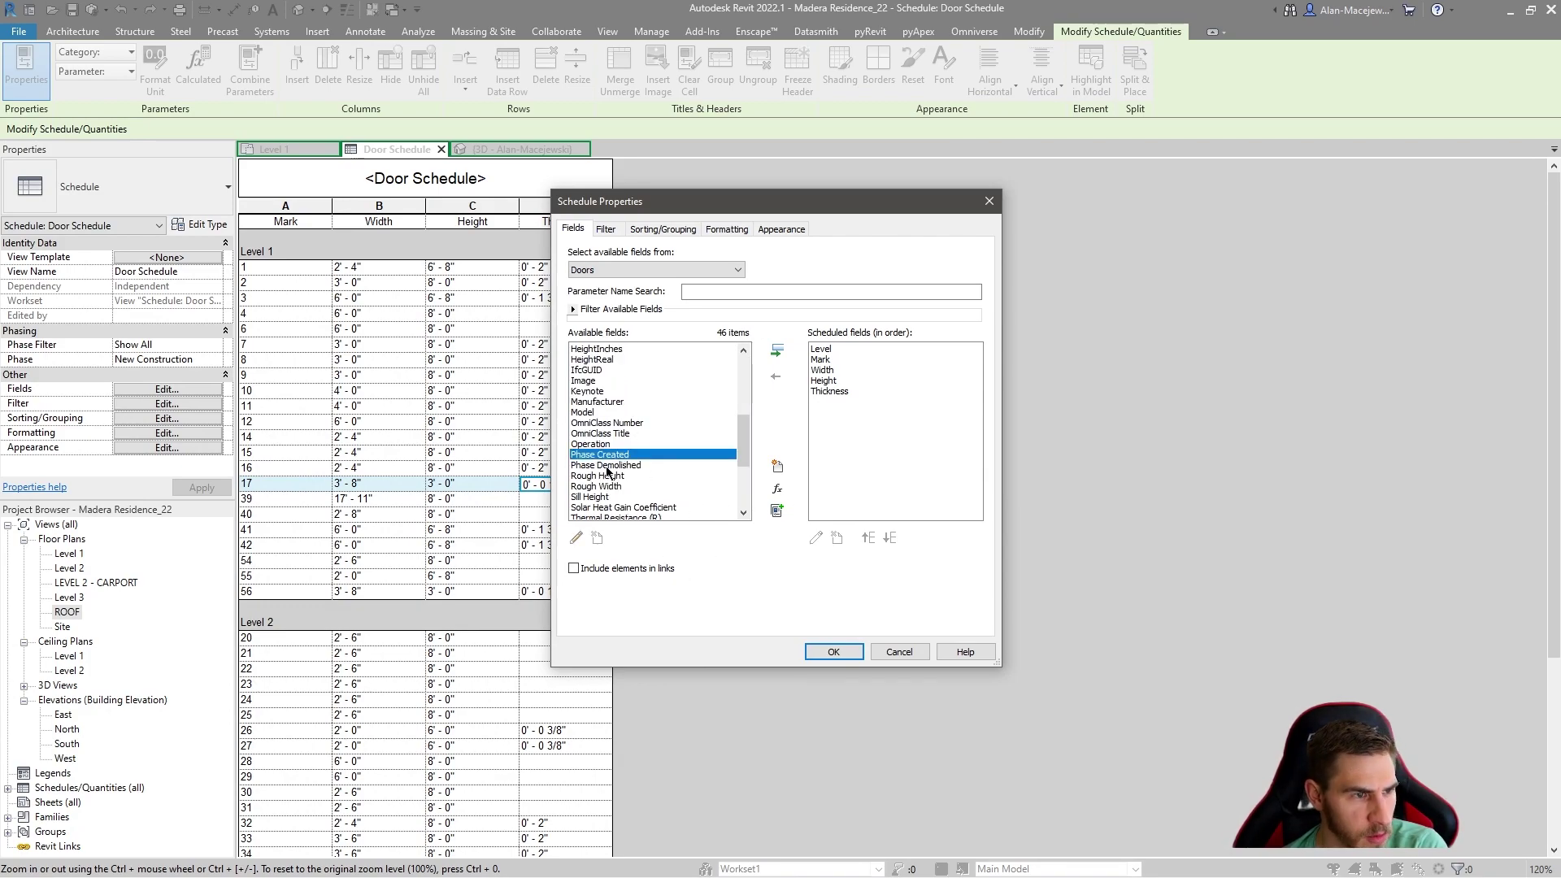
pyautogui.click(777, 351)
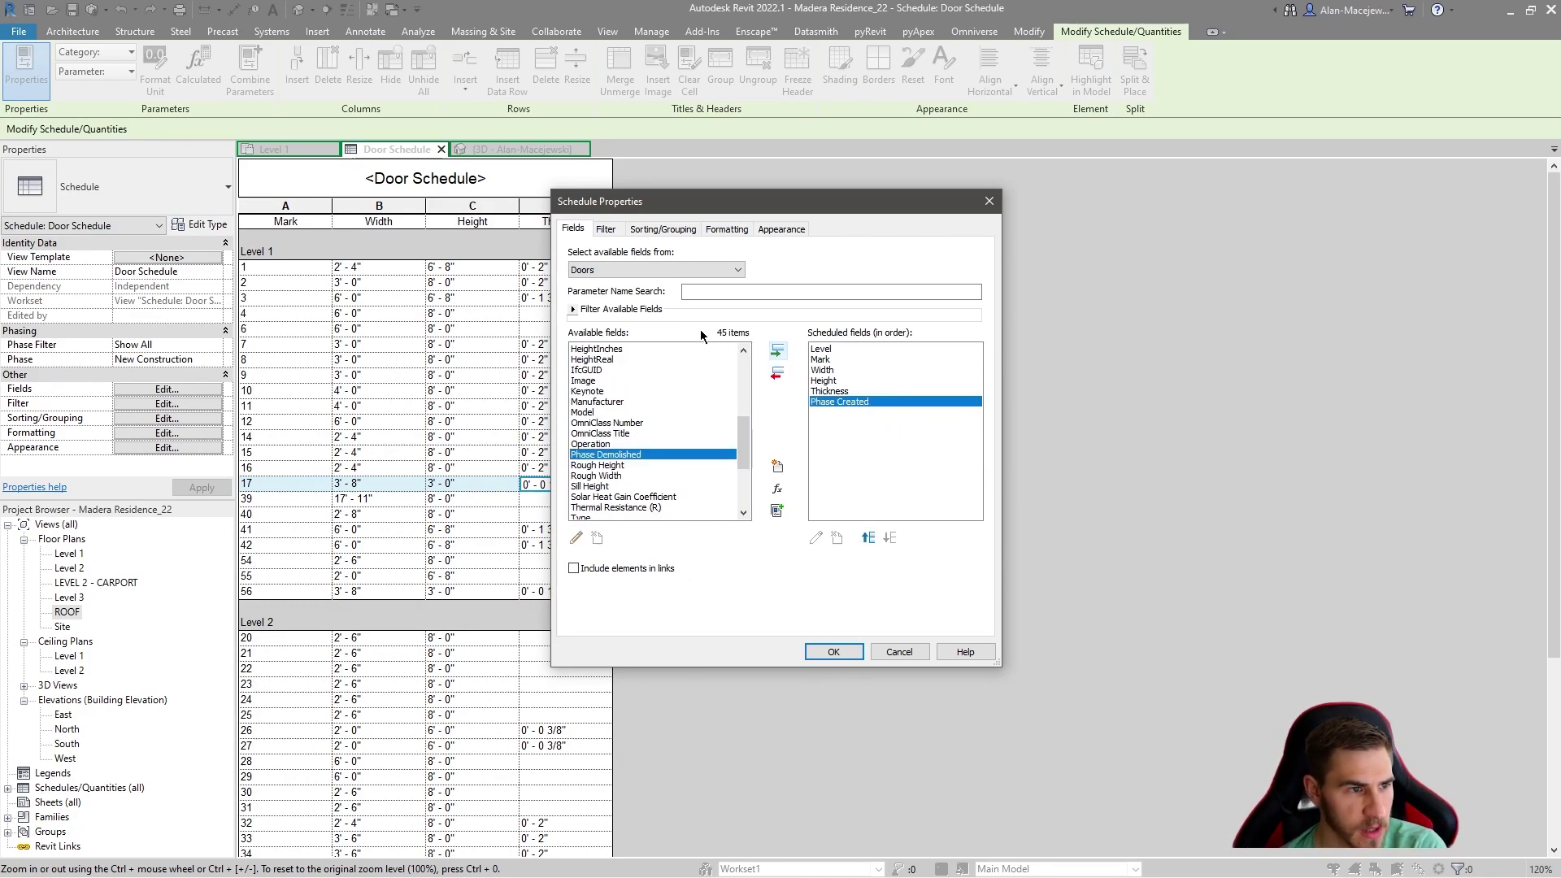
# Step: Add the Sill Height field to the door schedule, place it ahead of Phase Created, and apply the field changes
pyautogui.scroll(-2, 658, 425)
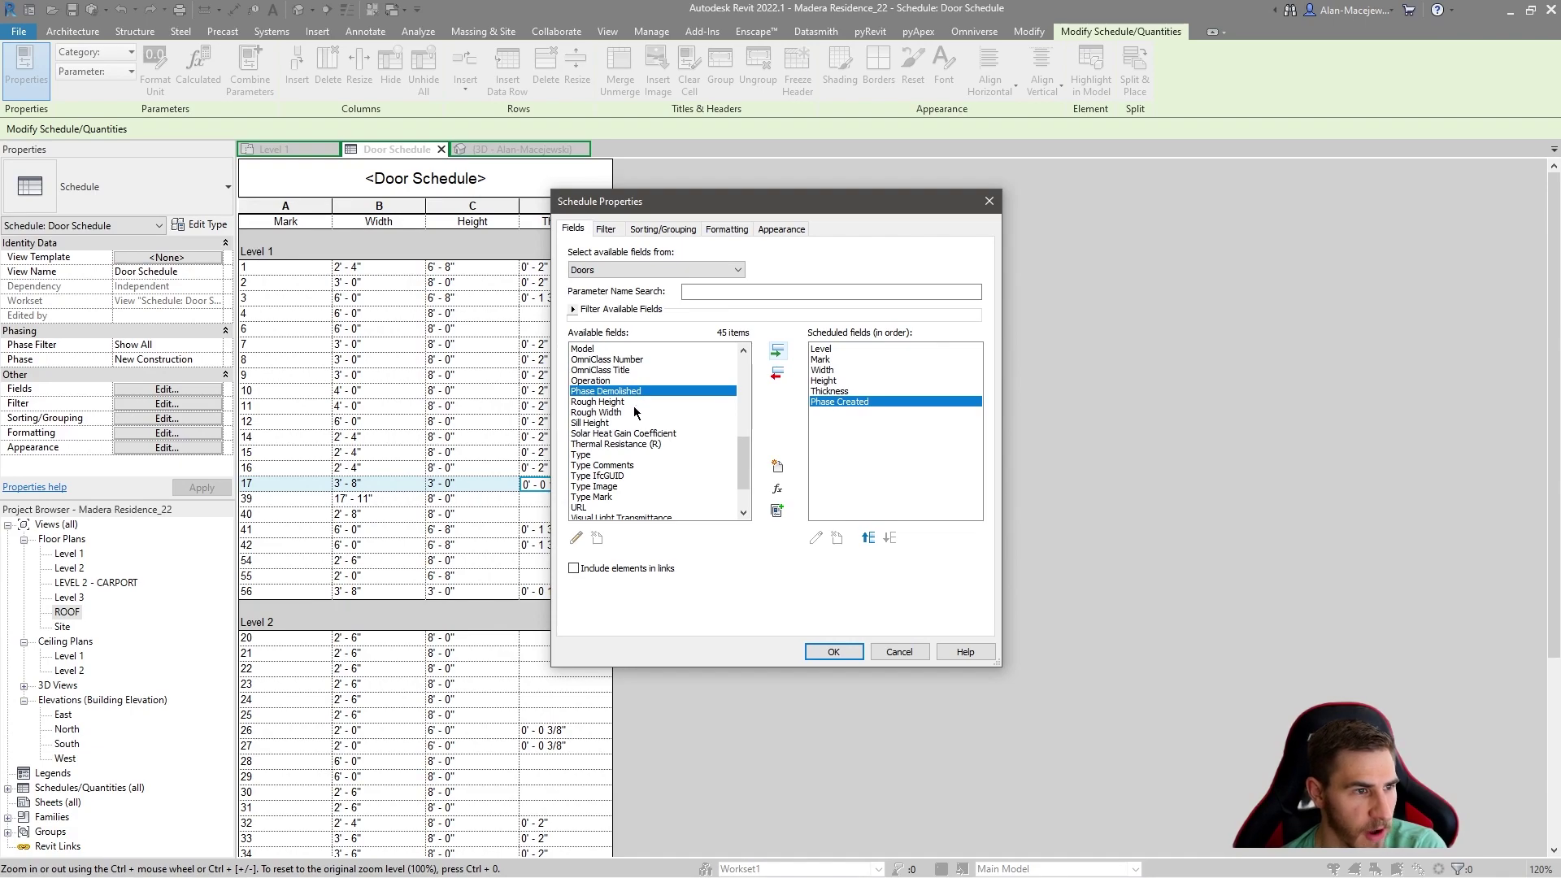
pyautogui.click(600, 424)
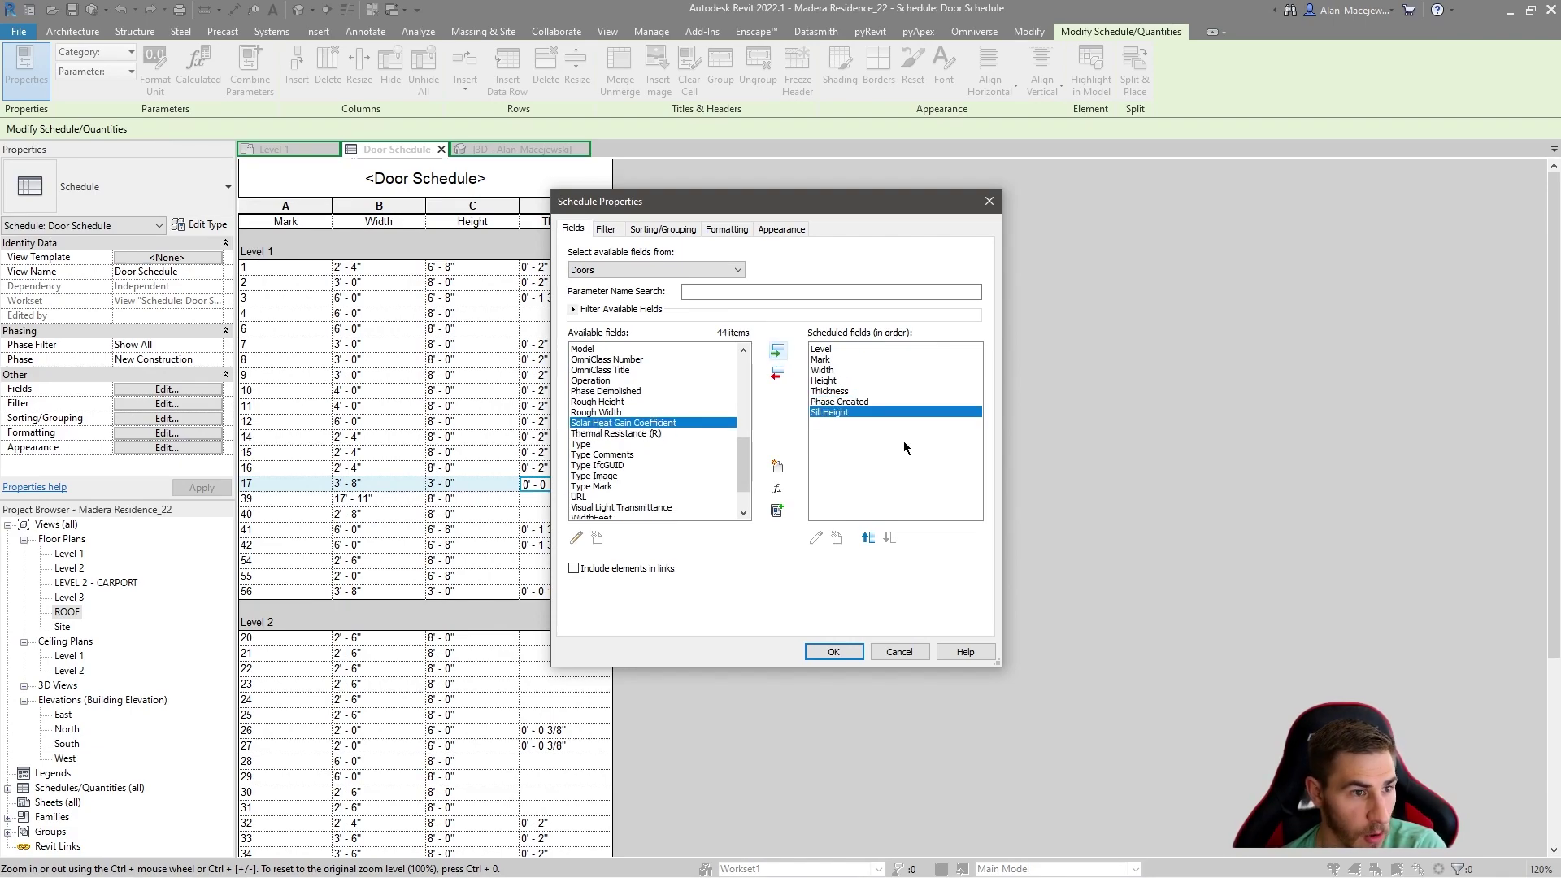
pyautogui.click(868, 537)
pyautogui.scroll(-2, 709, 487)
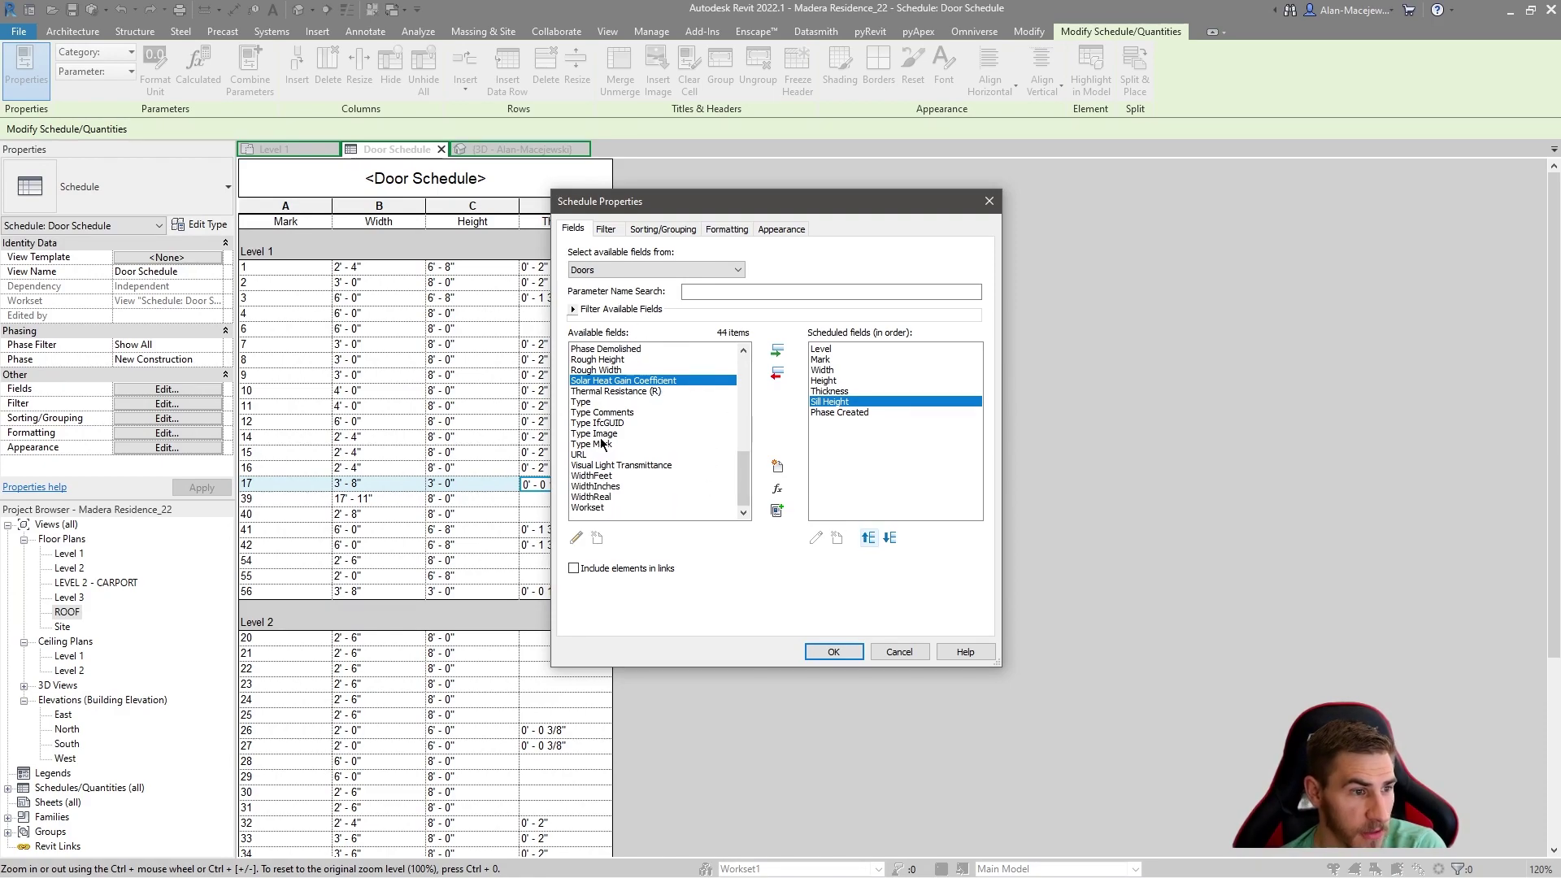
pyautogui.click(835, 652)
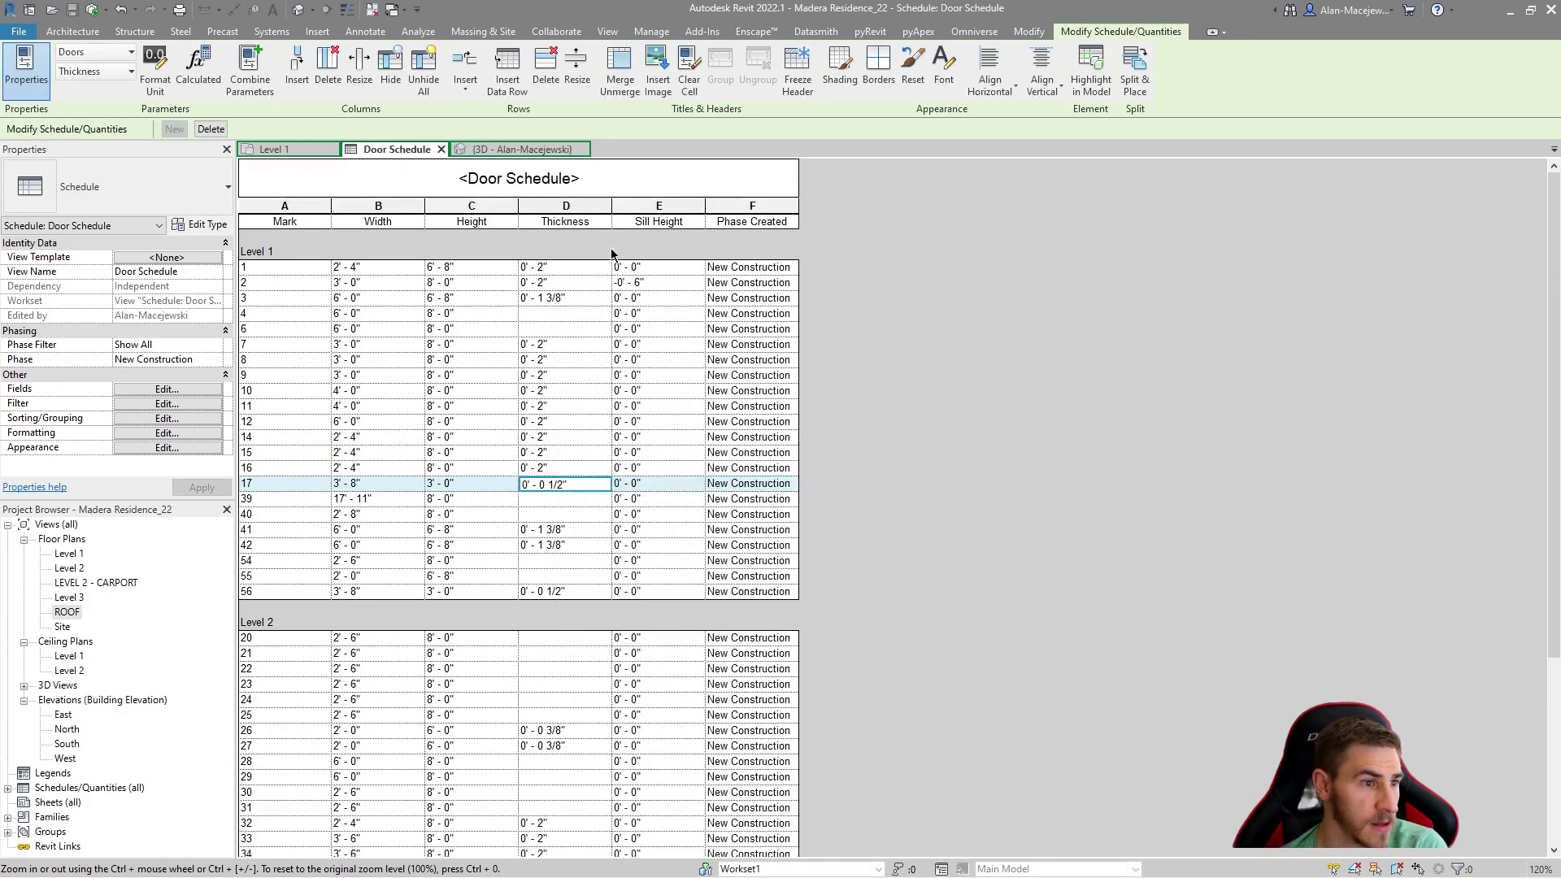
# Step: Sort the door schedule by Phase Created as the third sorting level, with a header
pyautogui.scroll(-5, 642, 504)
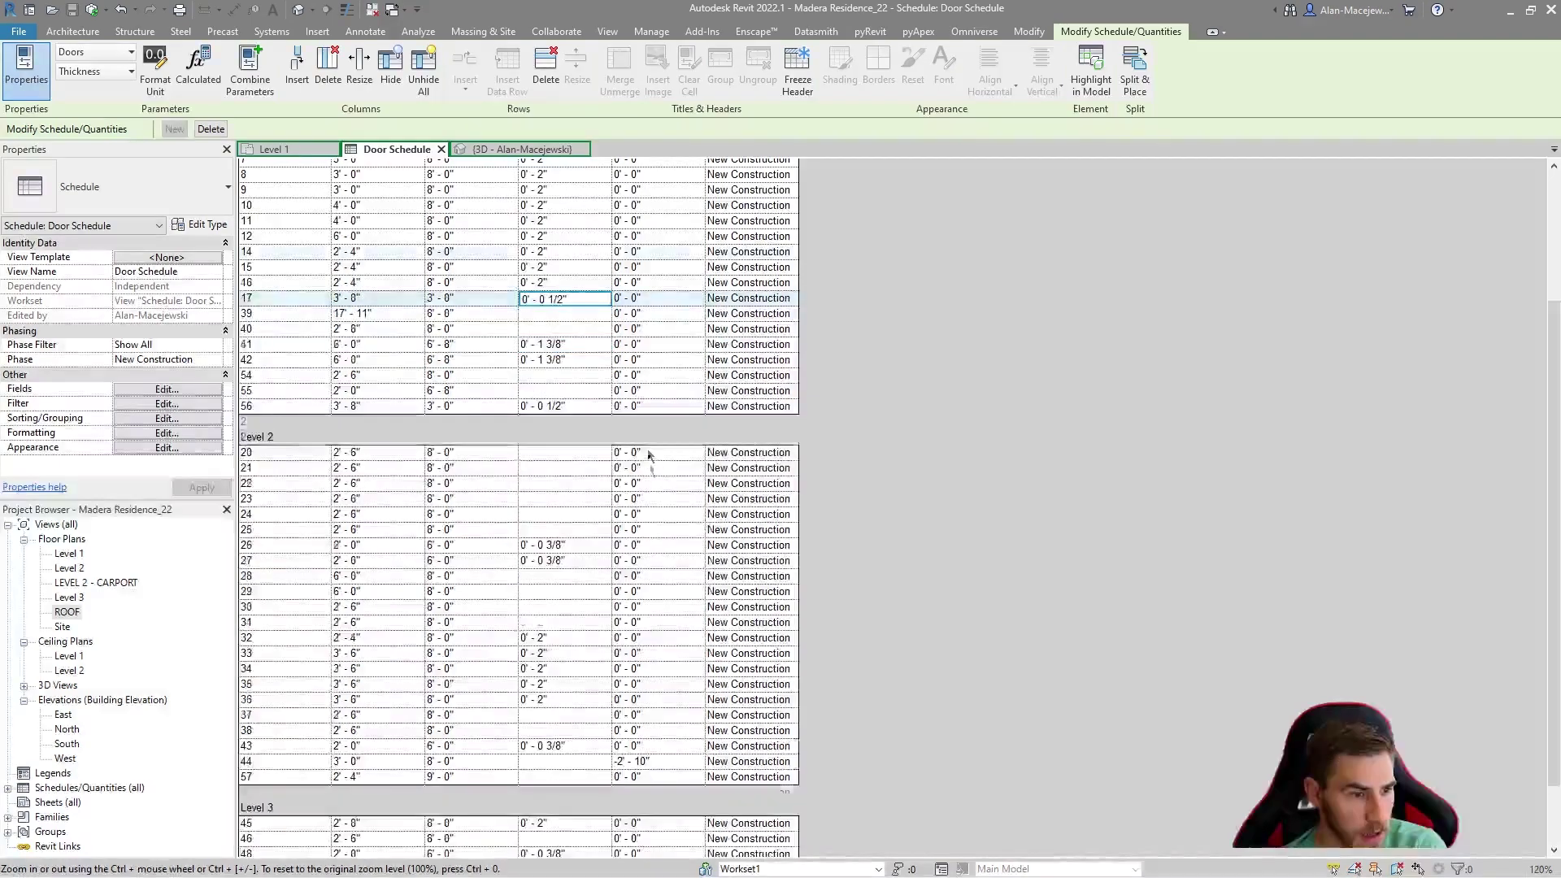
pyautogui.scroll(5, 680, 649)
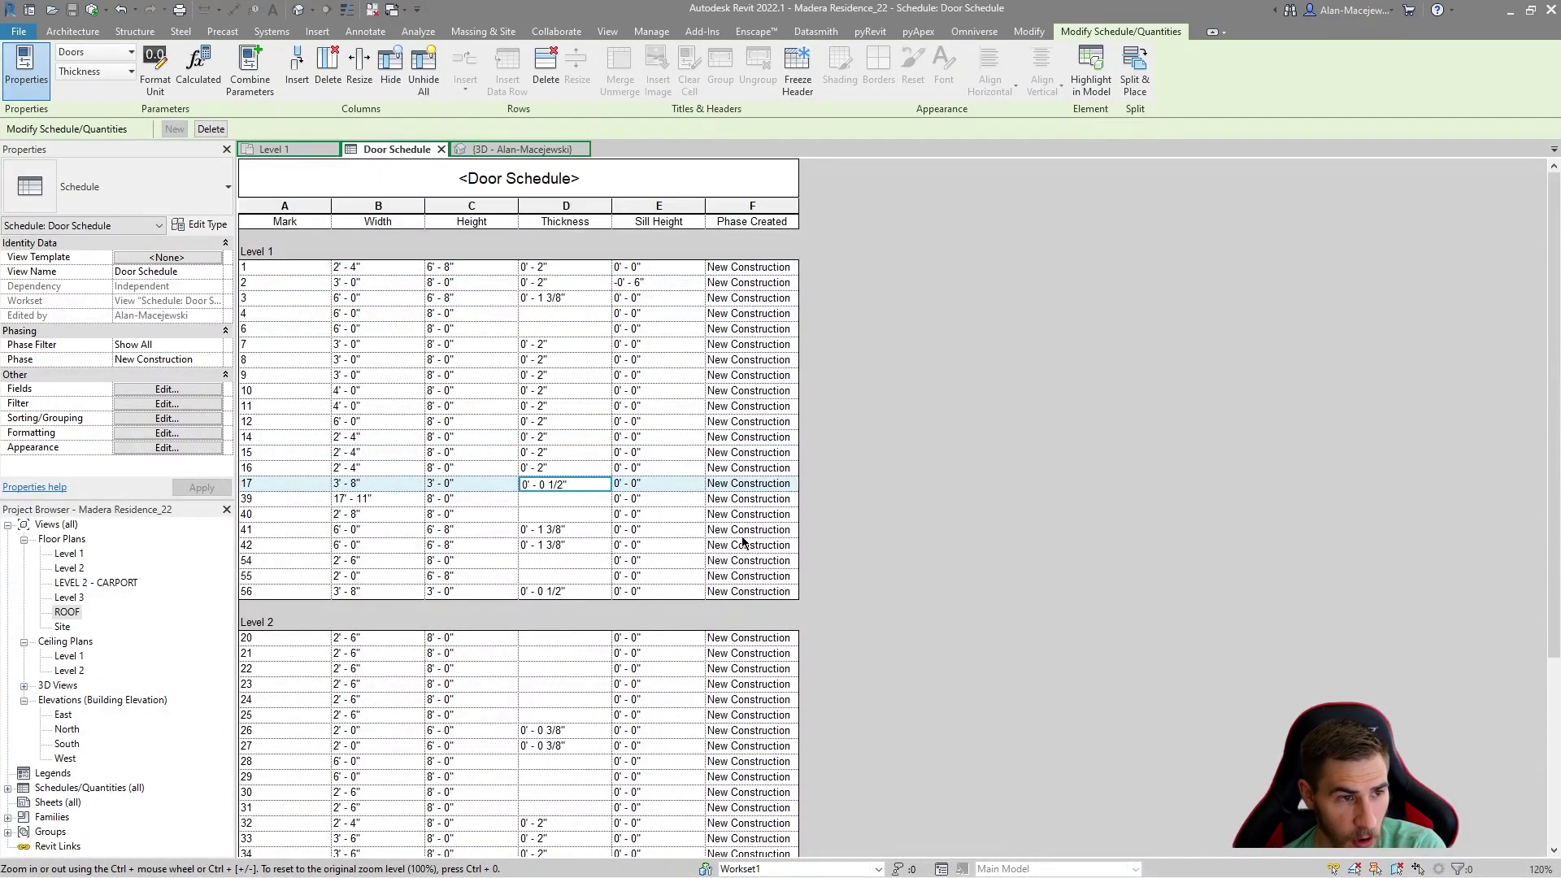
pyautogui.scroll(-4, 742, 542)
pyautogui.scroll(4, 649, 605)
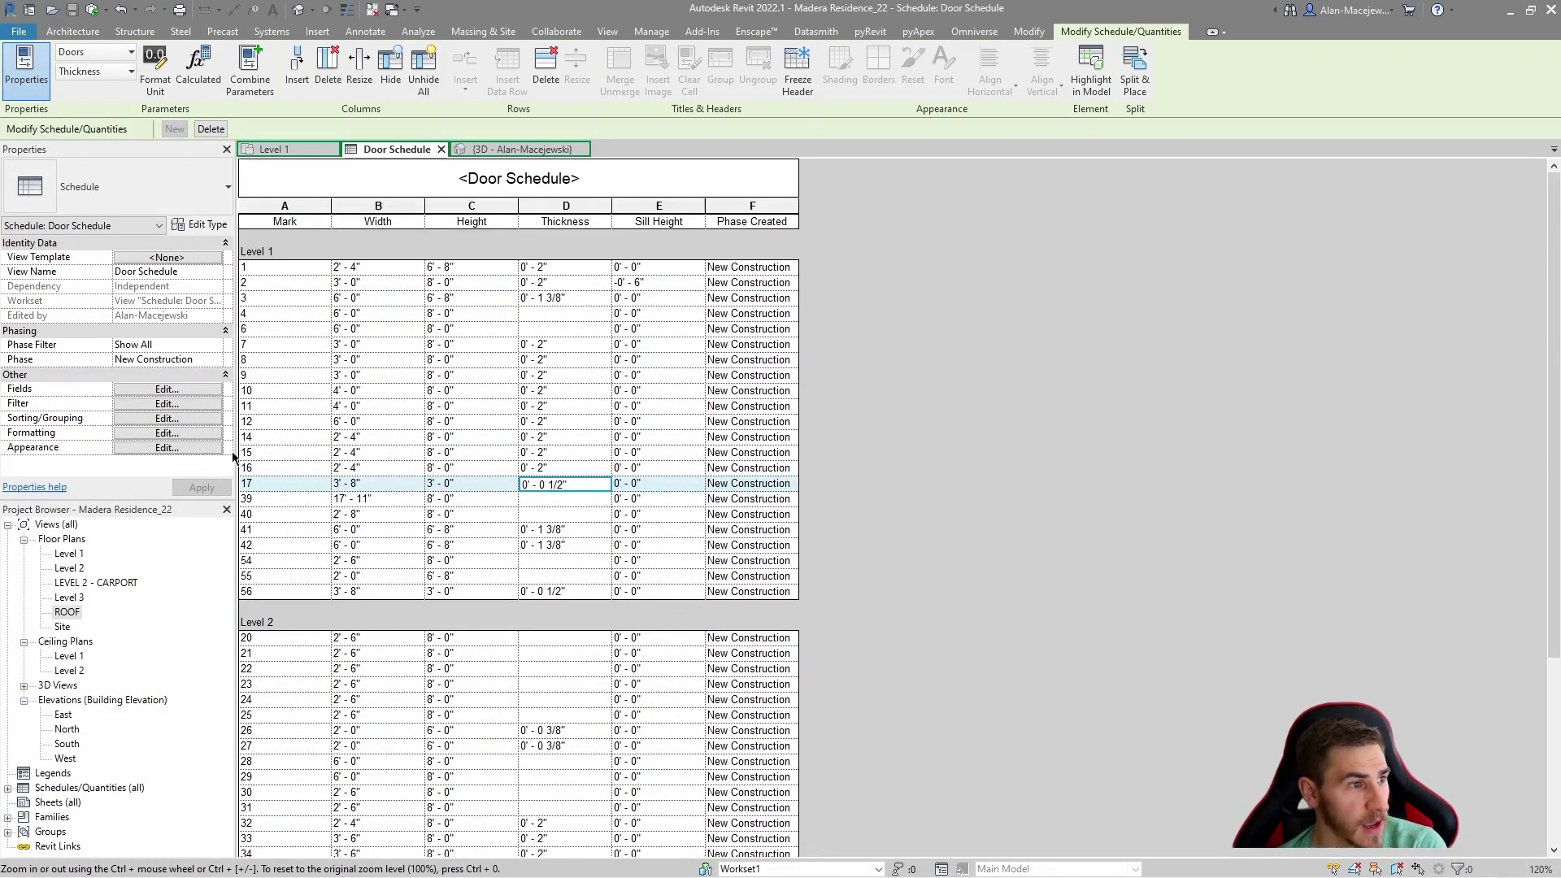
pyautogui.click(175, 418)
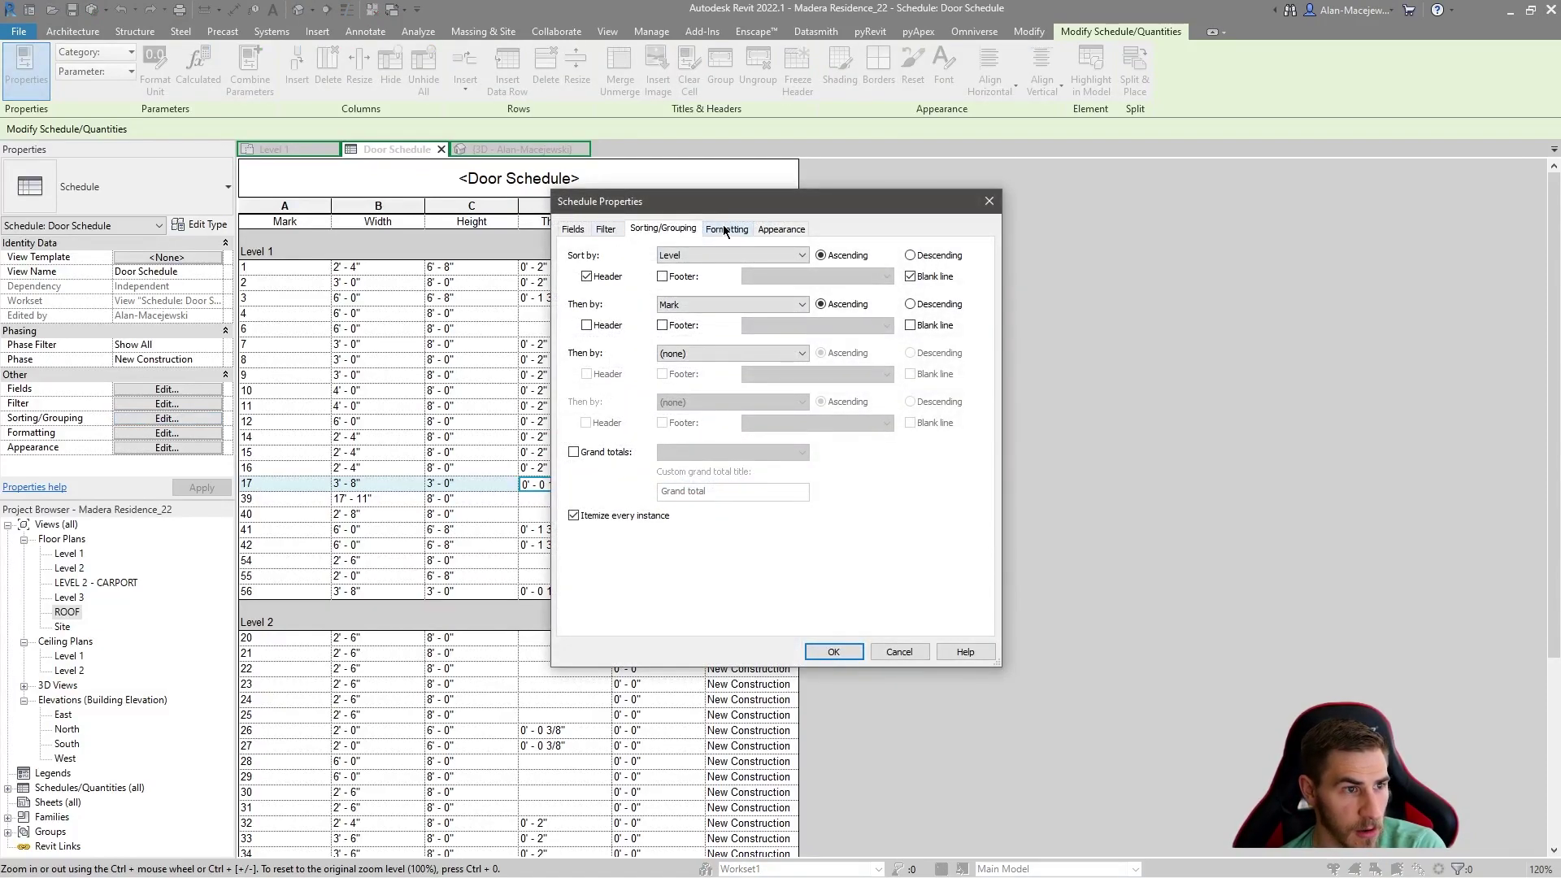
pyautogui.click(732, 355)
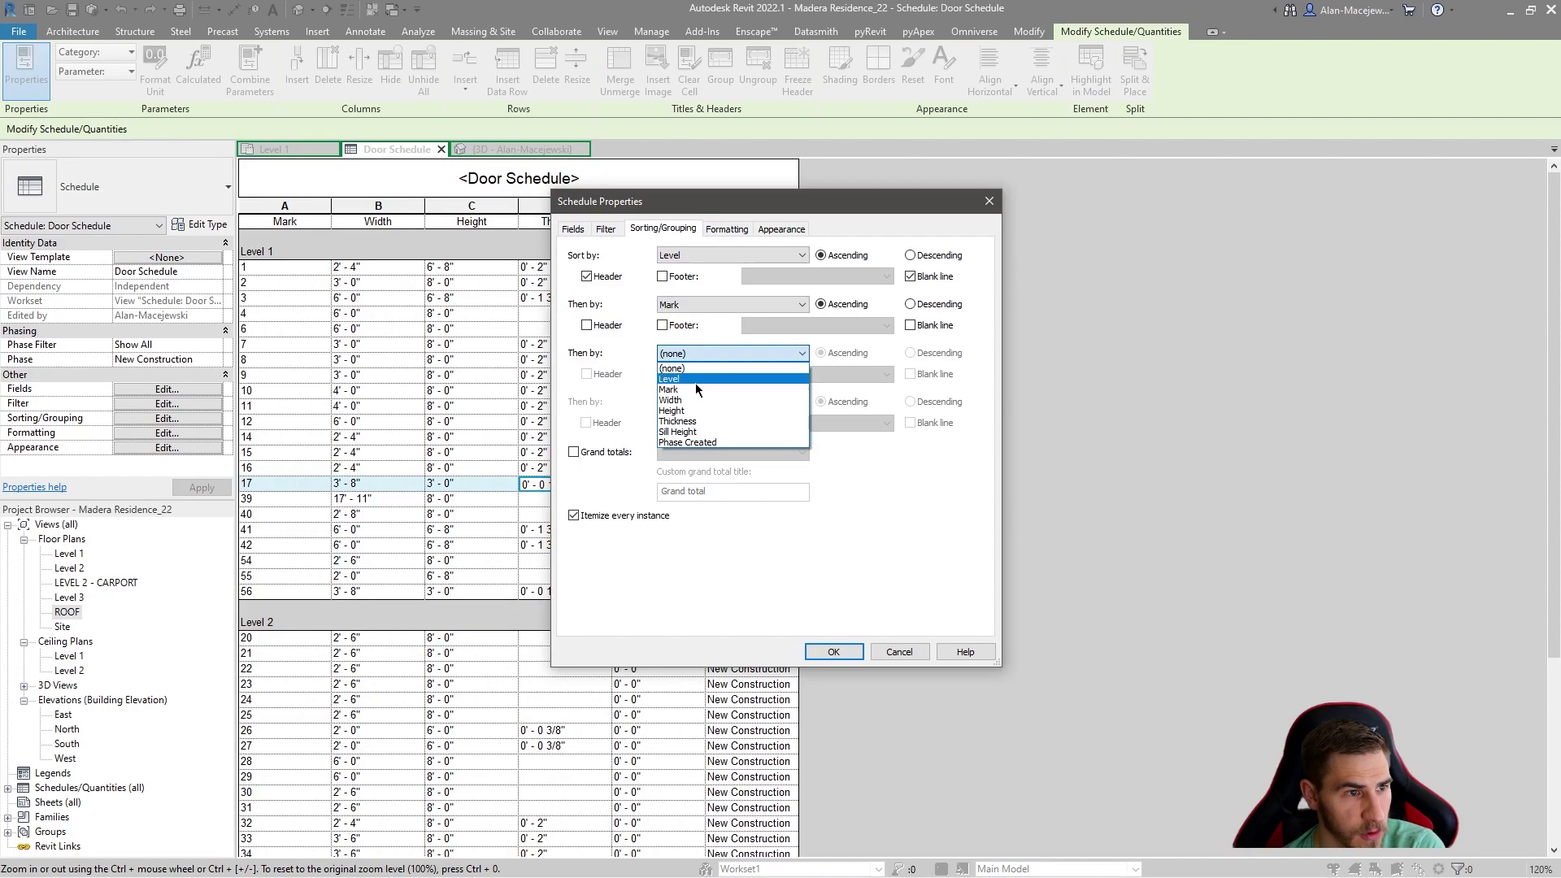
pyautogui.click(699, 443)
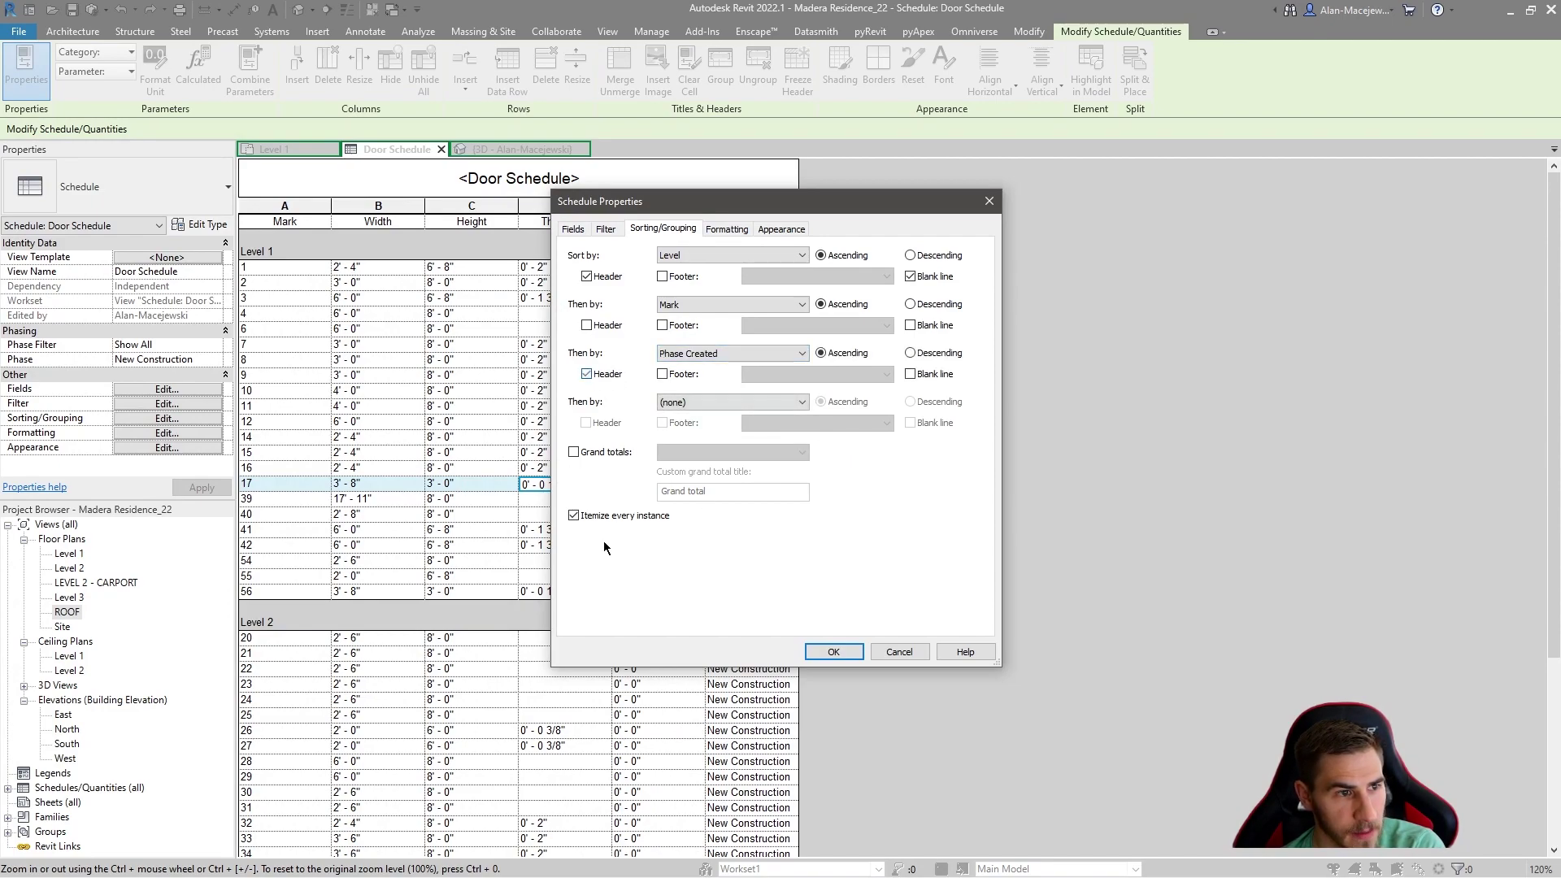
# Step: Make Phase Created a hidden field in the door schedule's formatting and apply the schedule properties
pyautogui.click(730, 231)
pyautogui.click(636, 326)
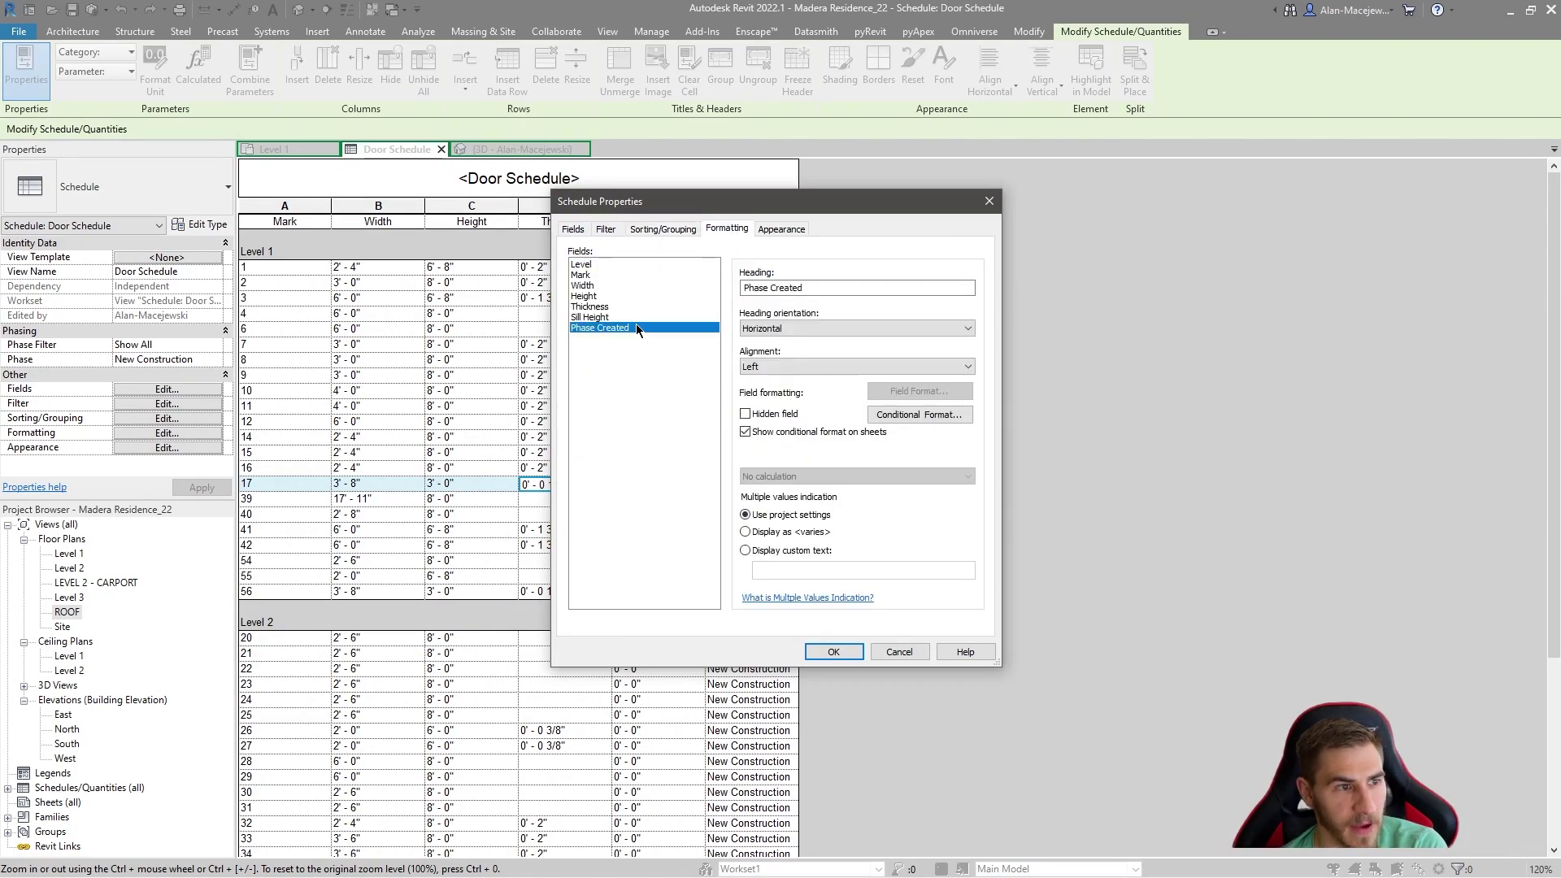
pyautogui.click(769, 415)
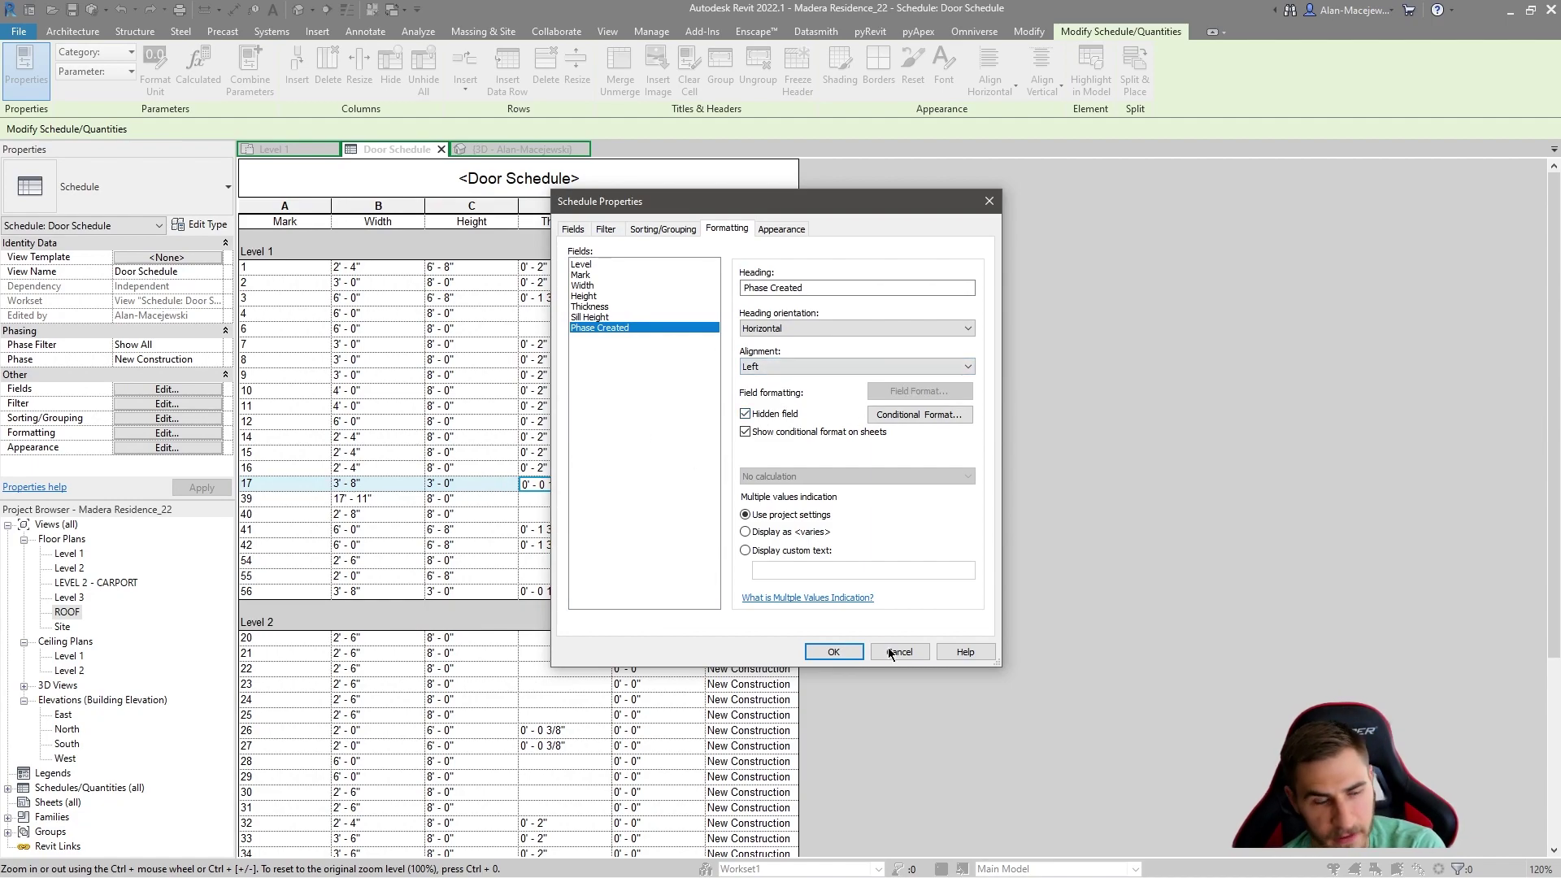
pyautogui.click(833, 652)
# Step: Reorder the schedule sorting to Level, Phase Created with a header, and Mark as the third level
pyautogui.click(187, 418)
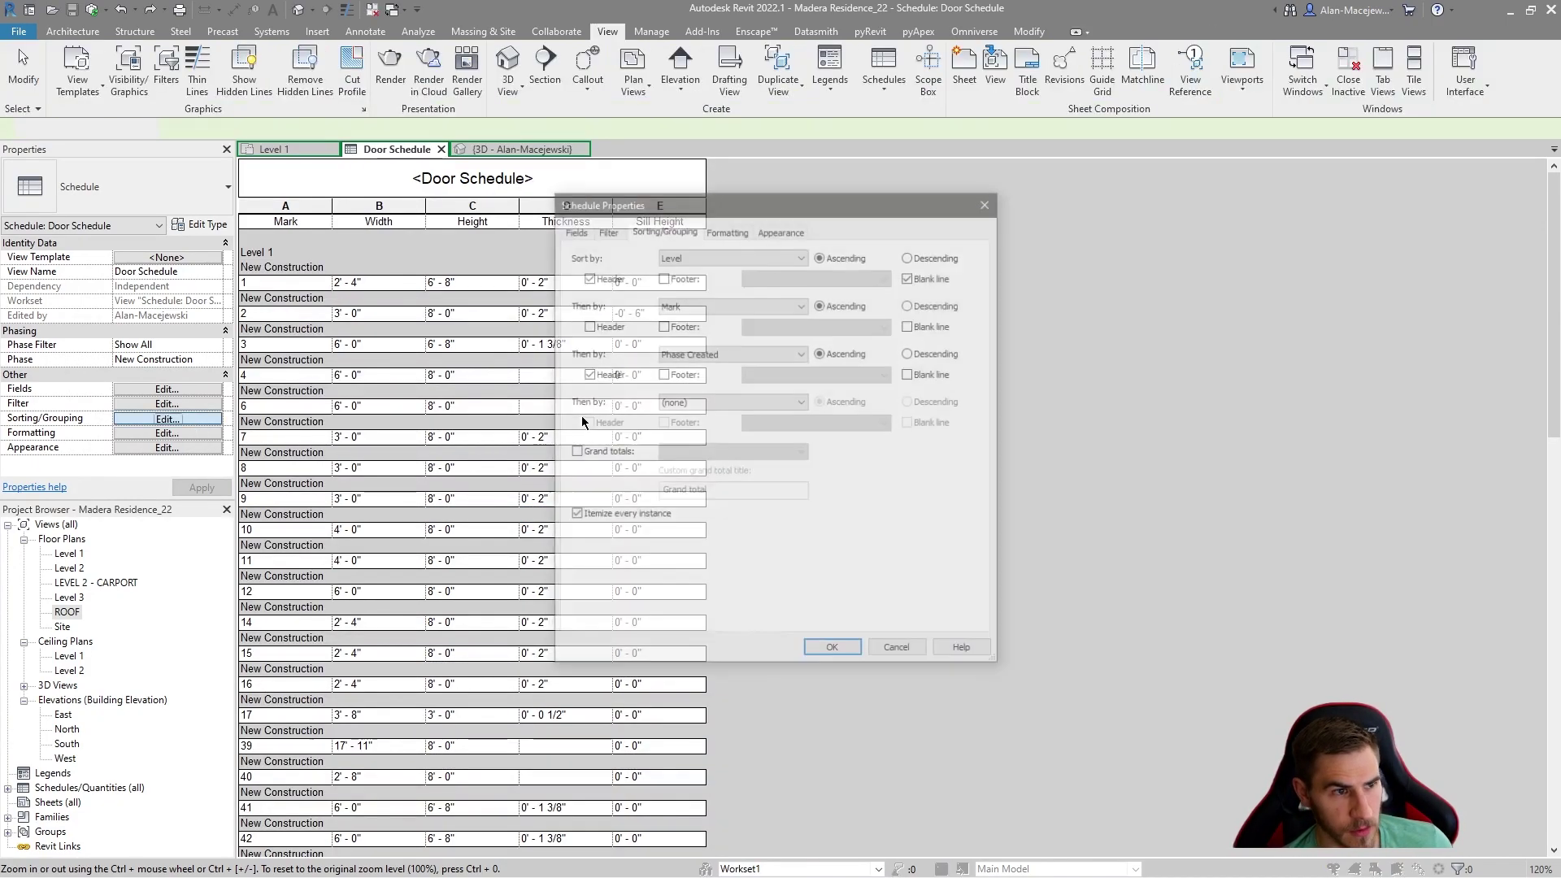
pyautogui.click(691, 306)
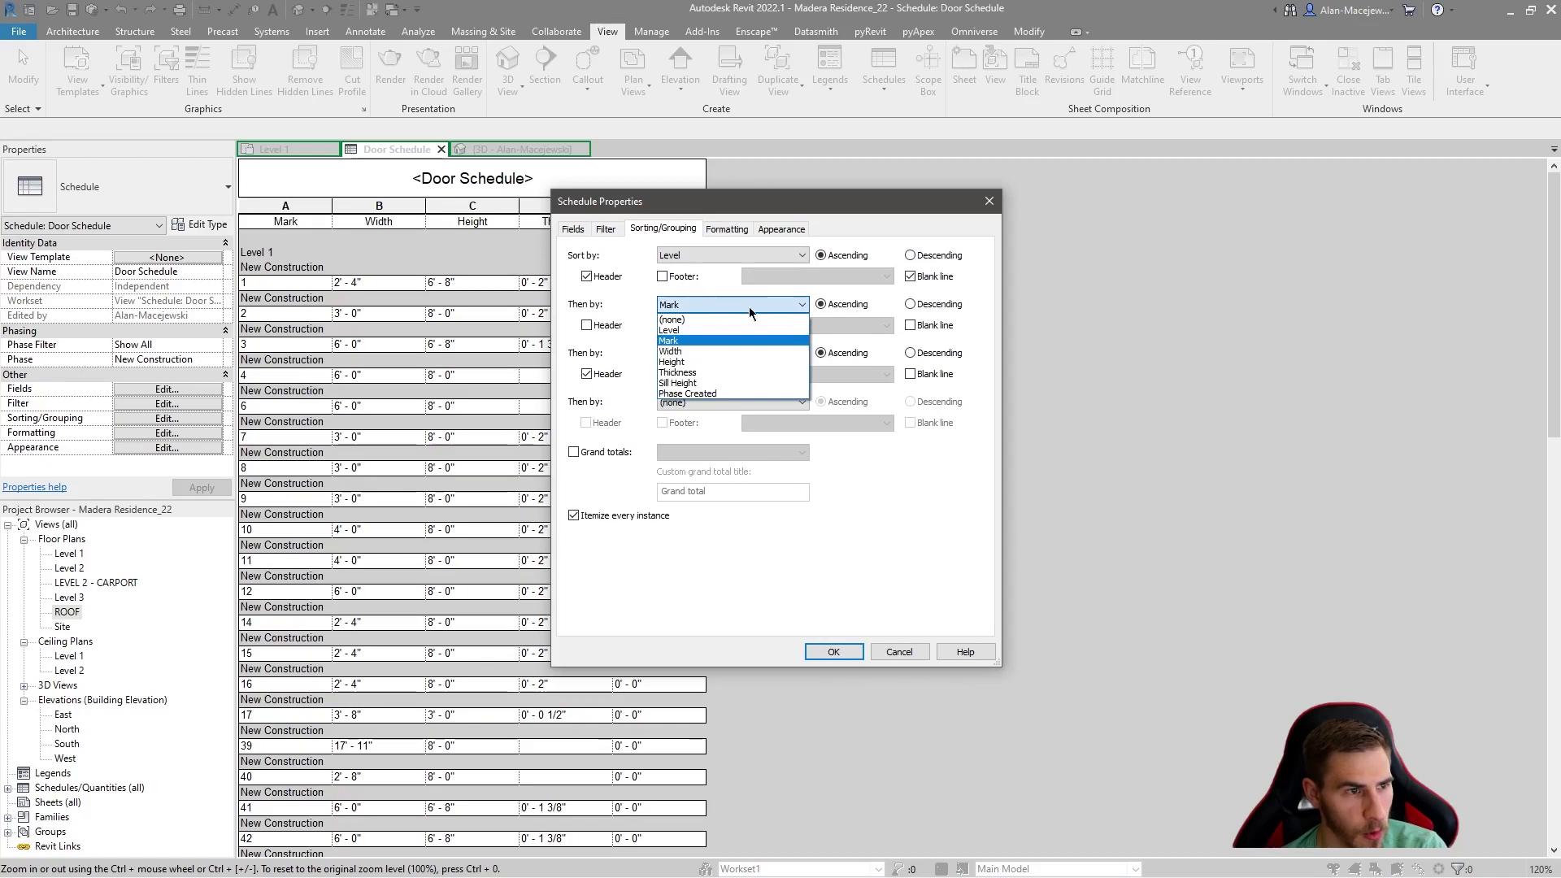
pyautogui.click(673, 393)
pyautogui.click(586, 325)
pyautogui.click(683, 355)
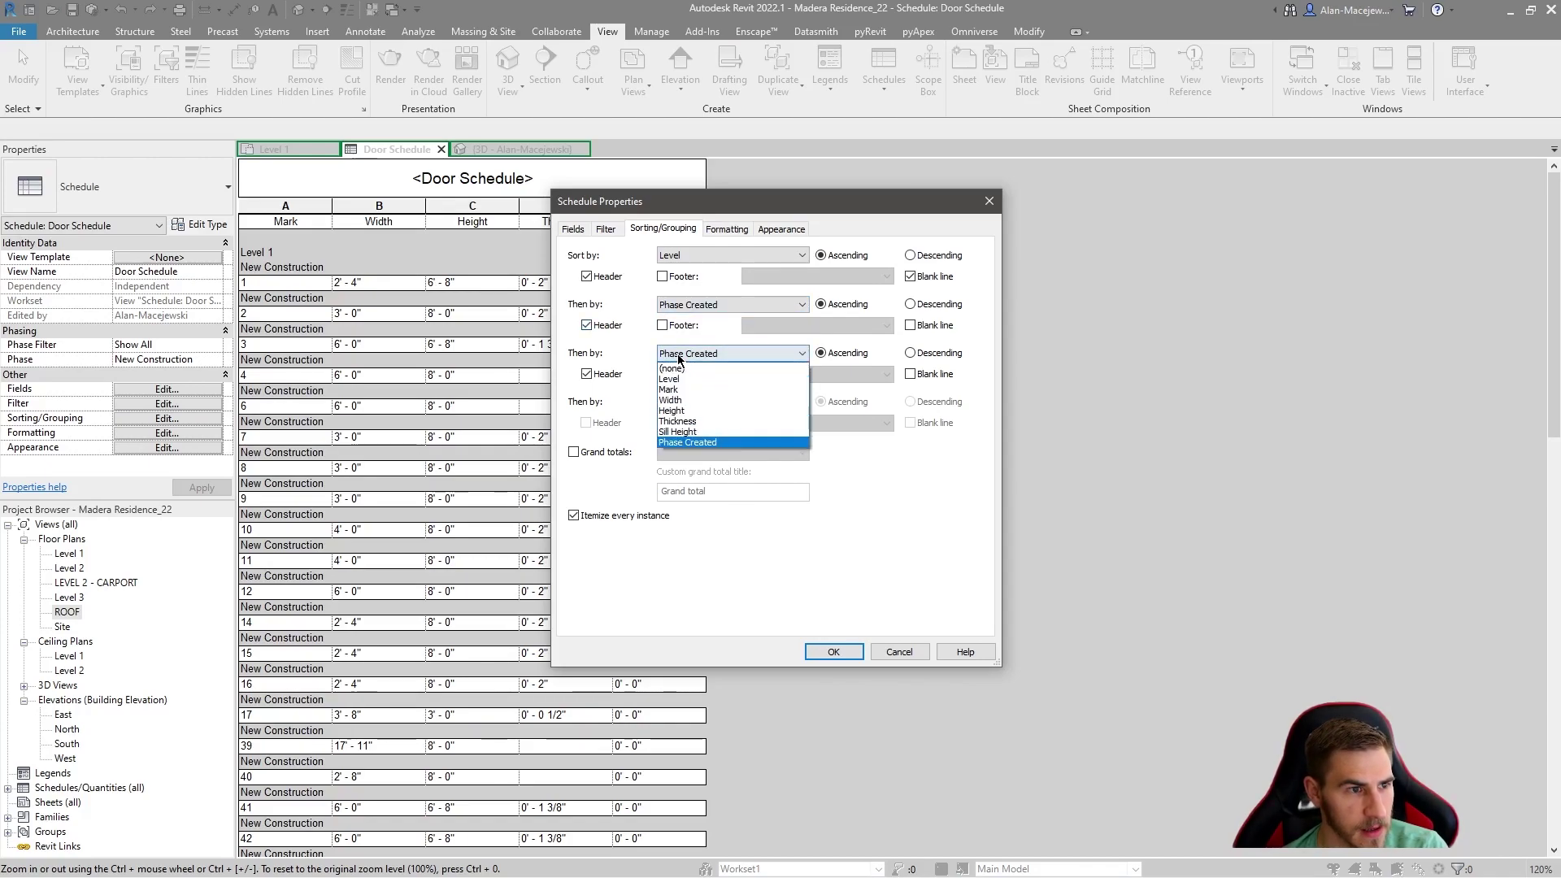
pyautogui.click(671, 390)
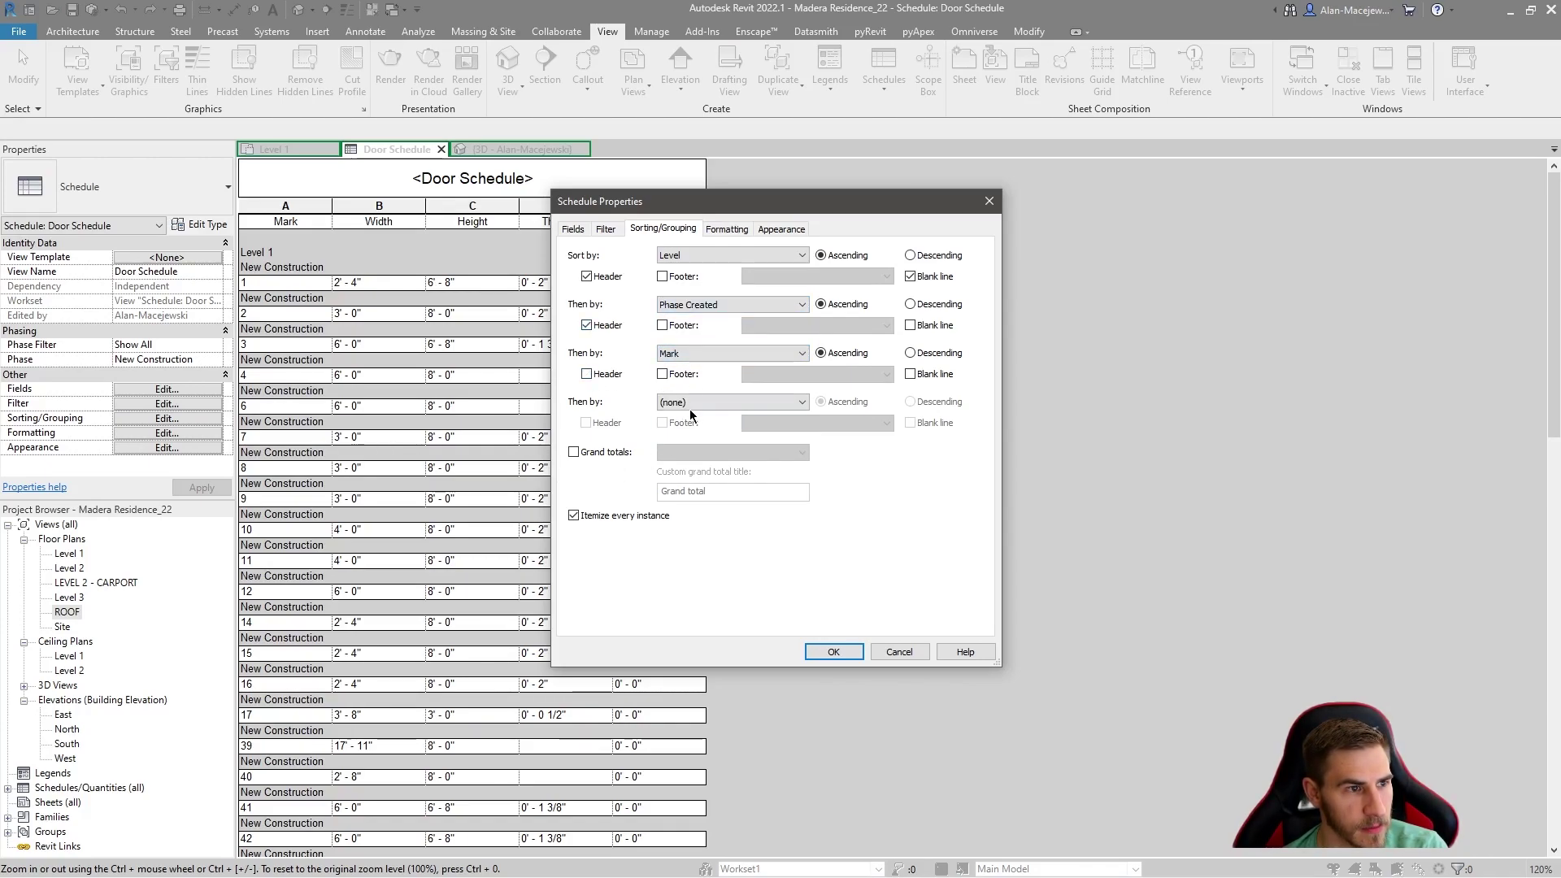
pyautogui.click(834, 652)
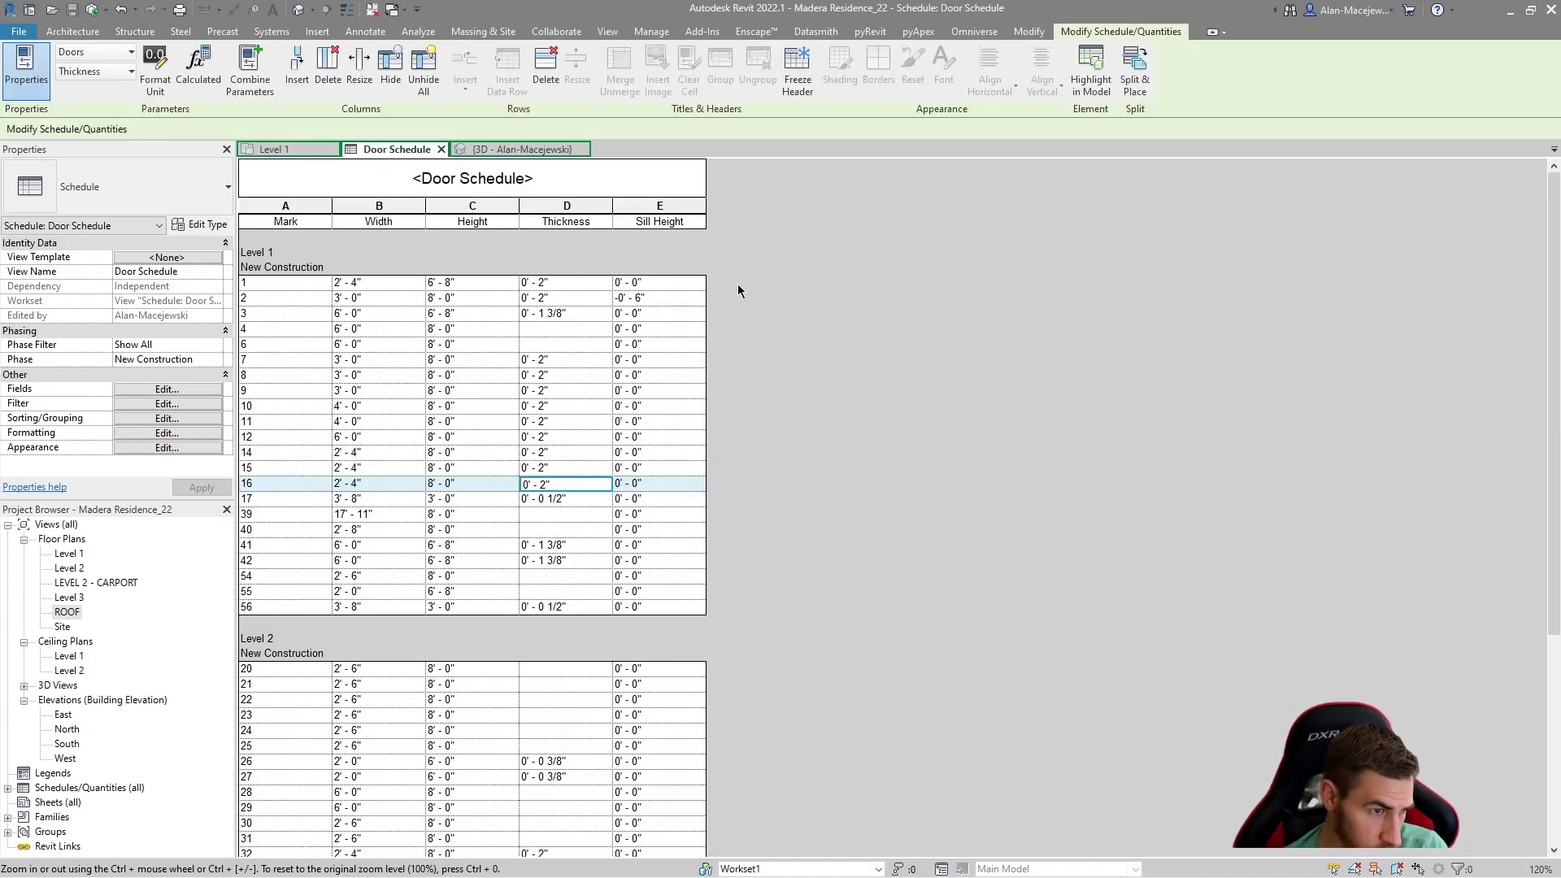
pyautogui.scroll(-3, 541, 443)
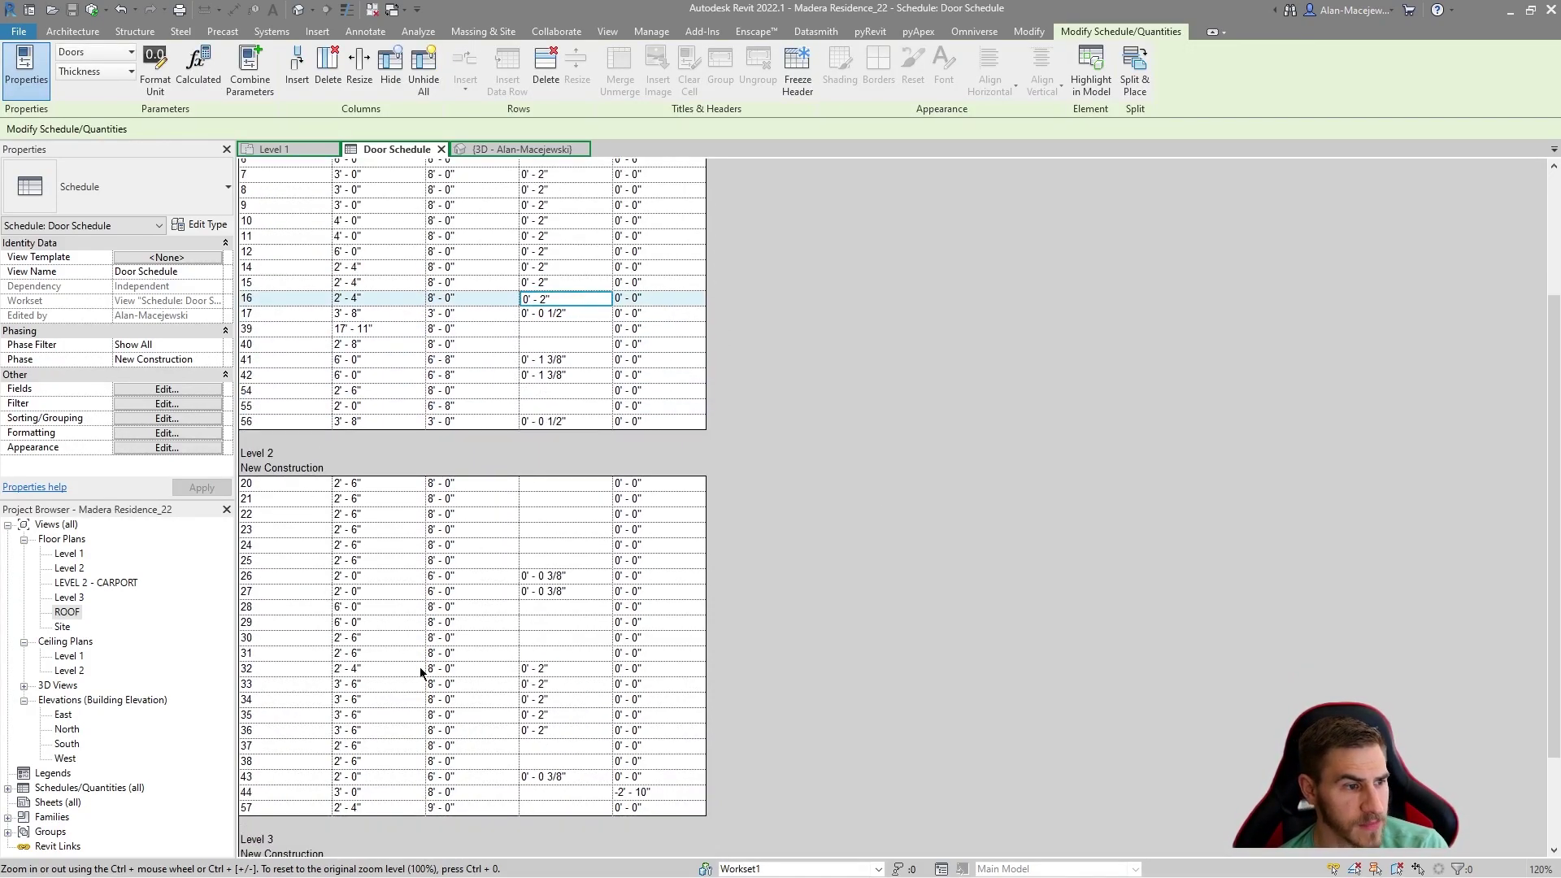
pyautogui.scroll(-1, 419, 667)
# Step: In the Level 1 plan, set the type Width of the lower exterior double glass door on the east wall to 7'
pyautogui.click(276, 148)
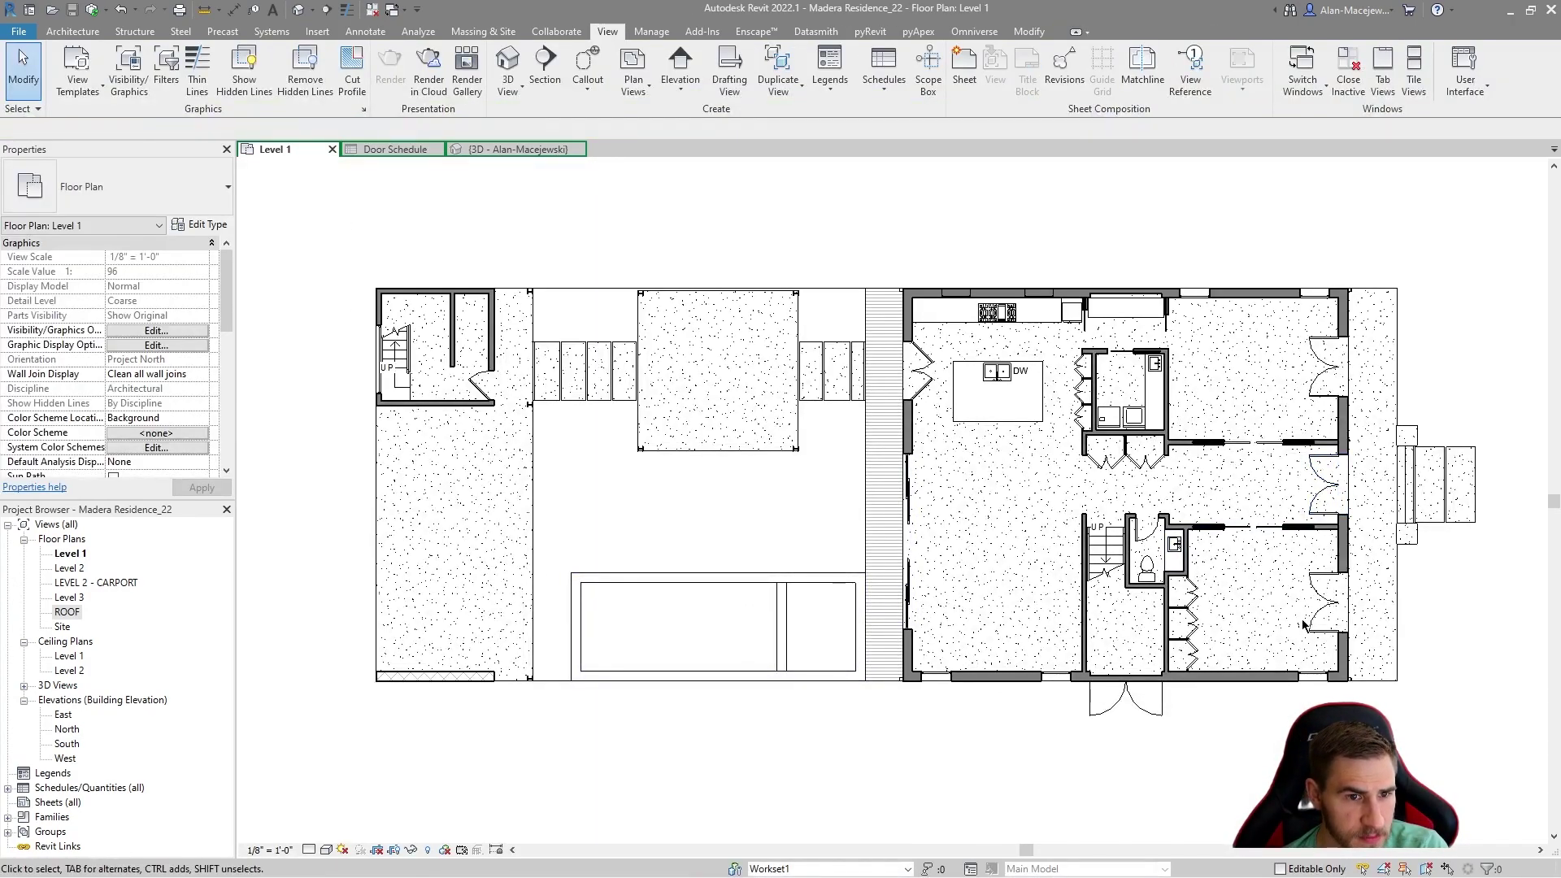
pyautogui.click(1327, 604)
pyautogui.click(200, 225)
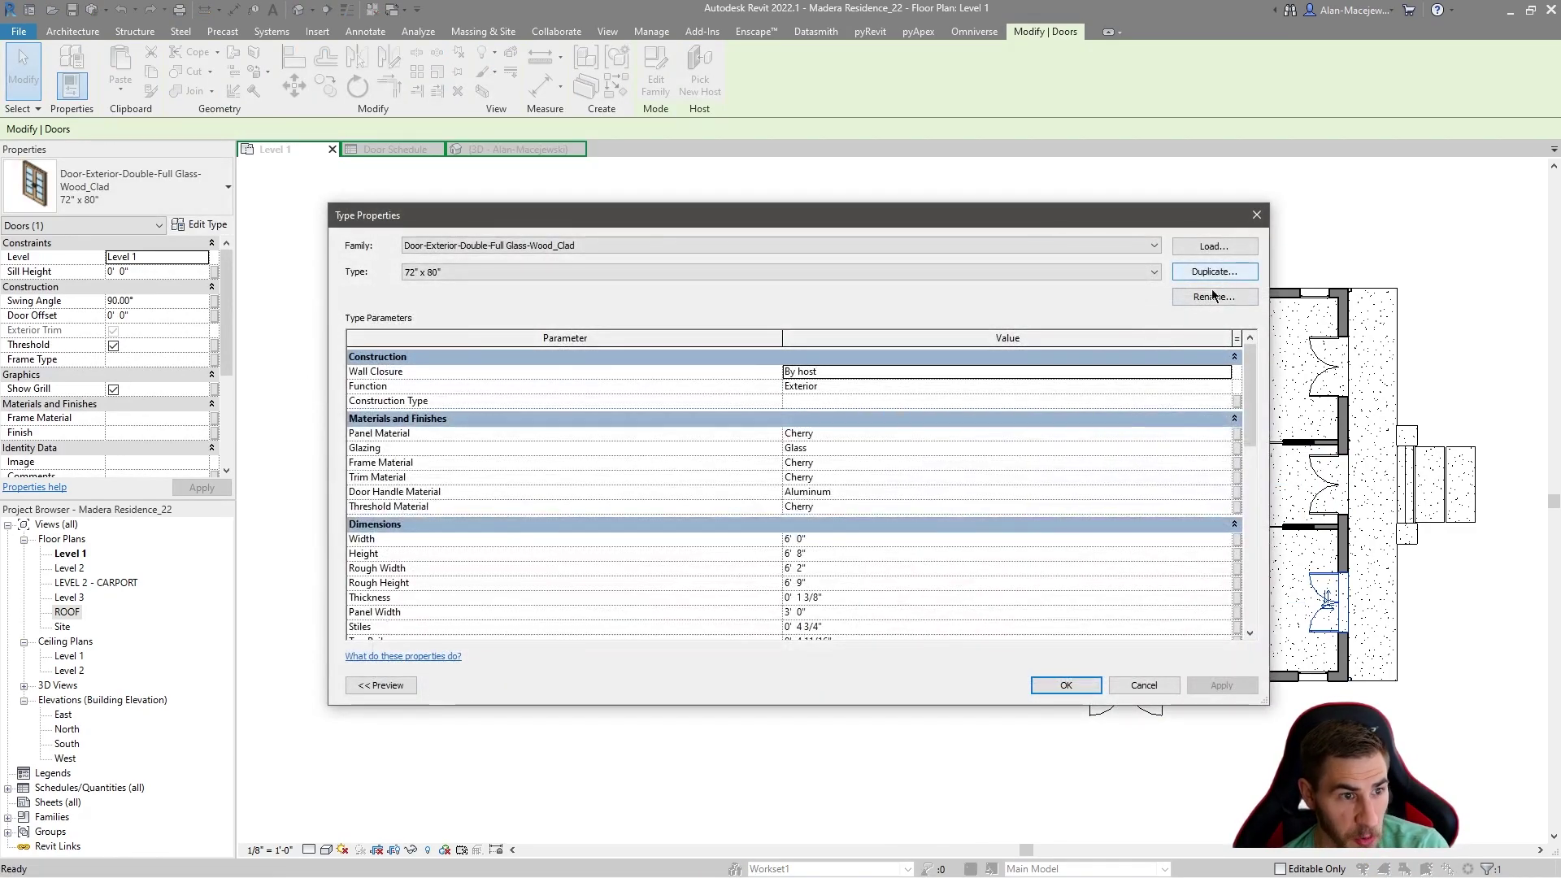
pyautogui.scroll(-3, 909, 473)
pyautogui.click(821, 459)
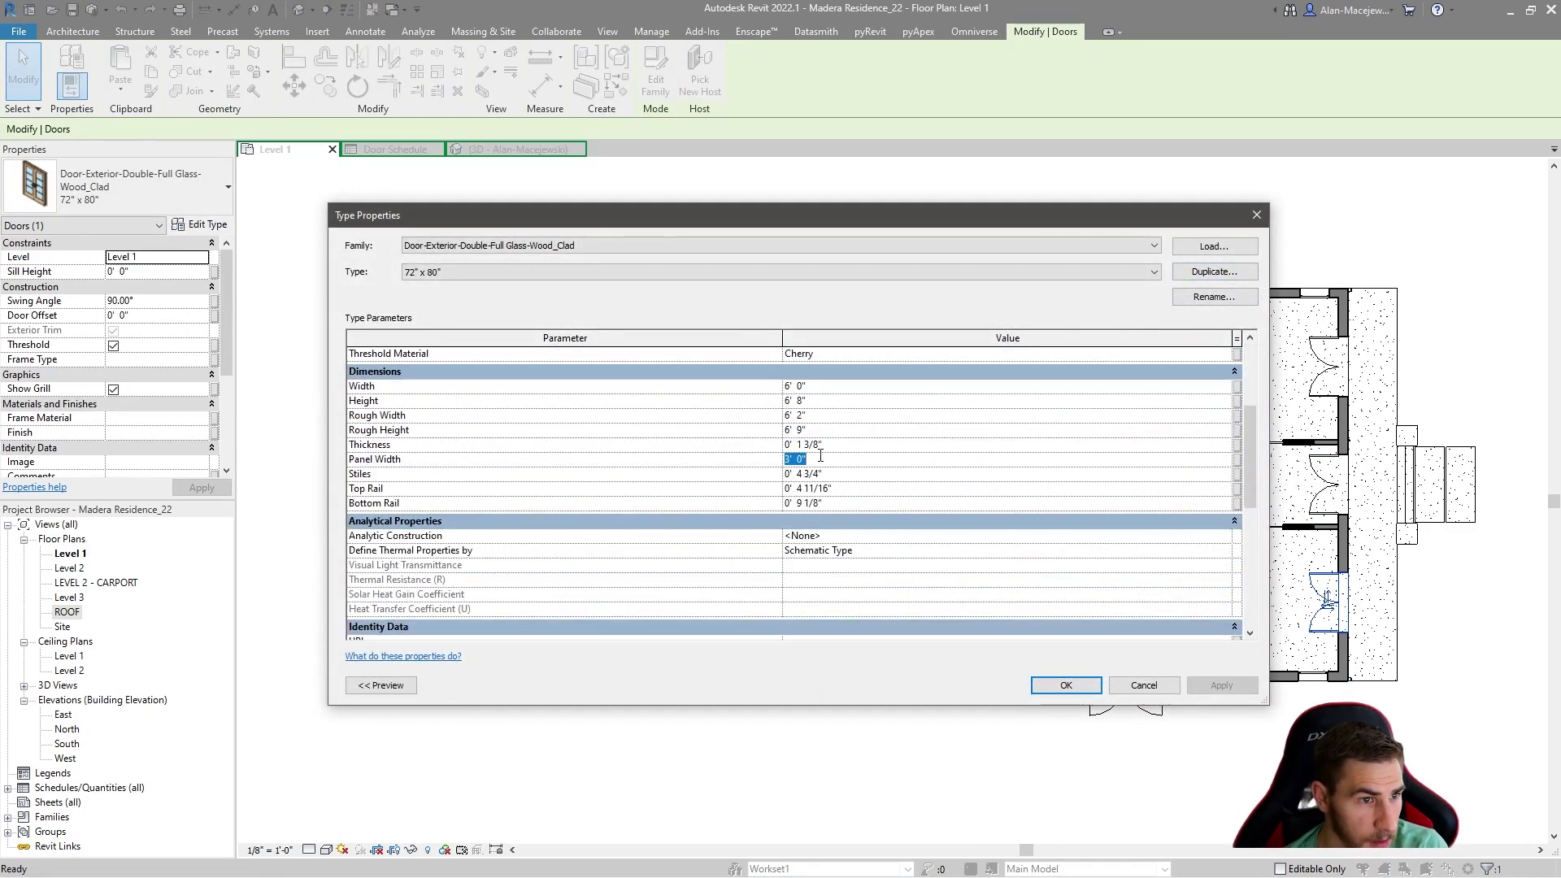
pyautogui.click(845, 389)
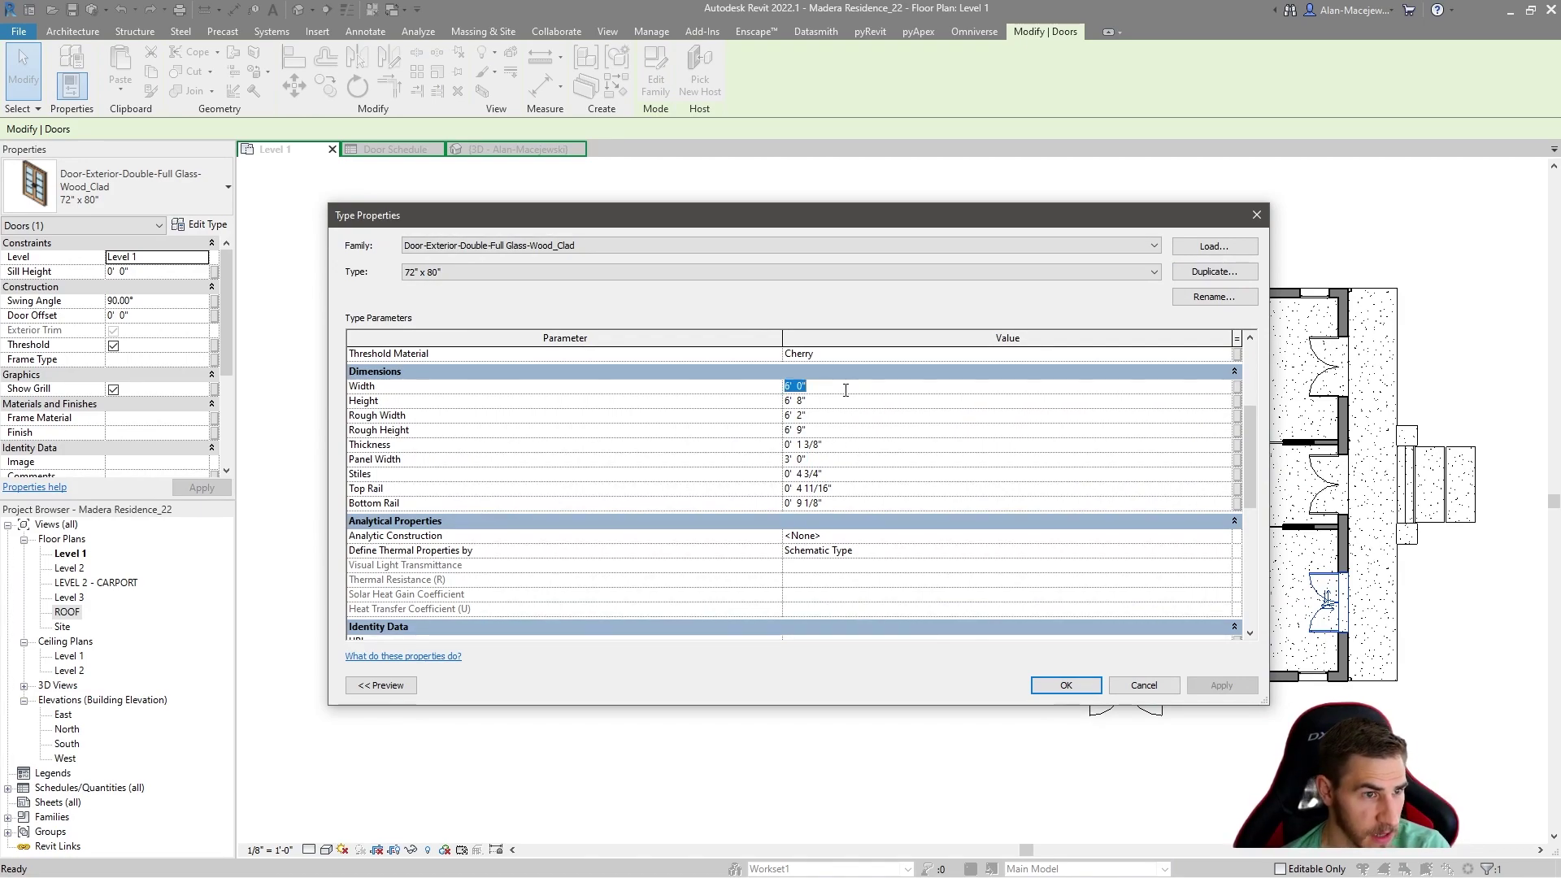
pyautogui.write('7')
pyautogui.press('Return')
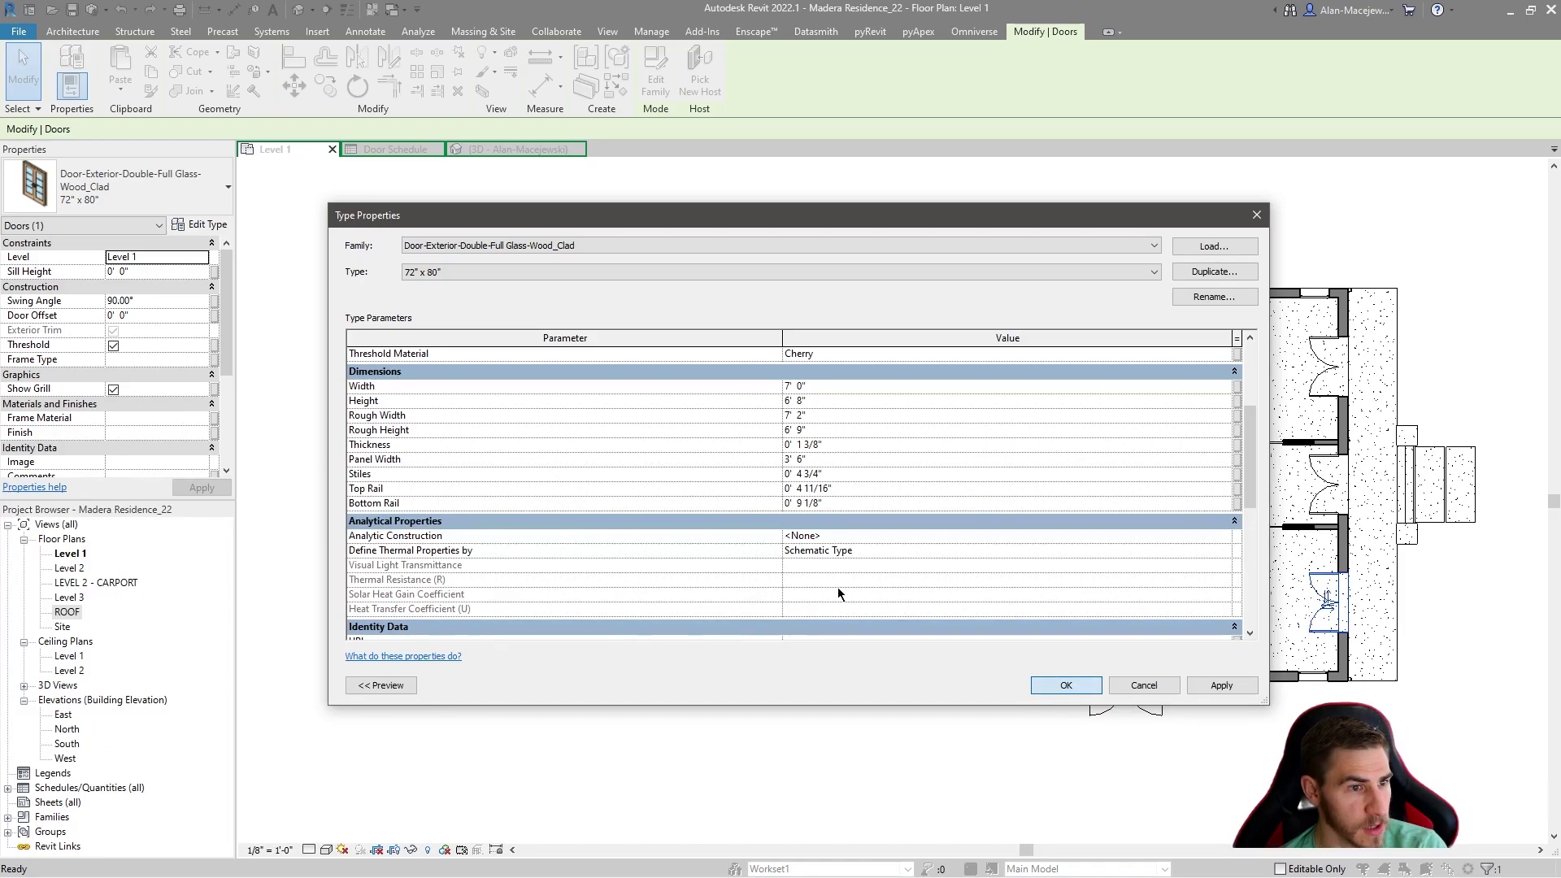
pyautogui.press('Return')
pyautogui.scroll(-4, 140, 296)
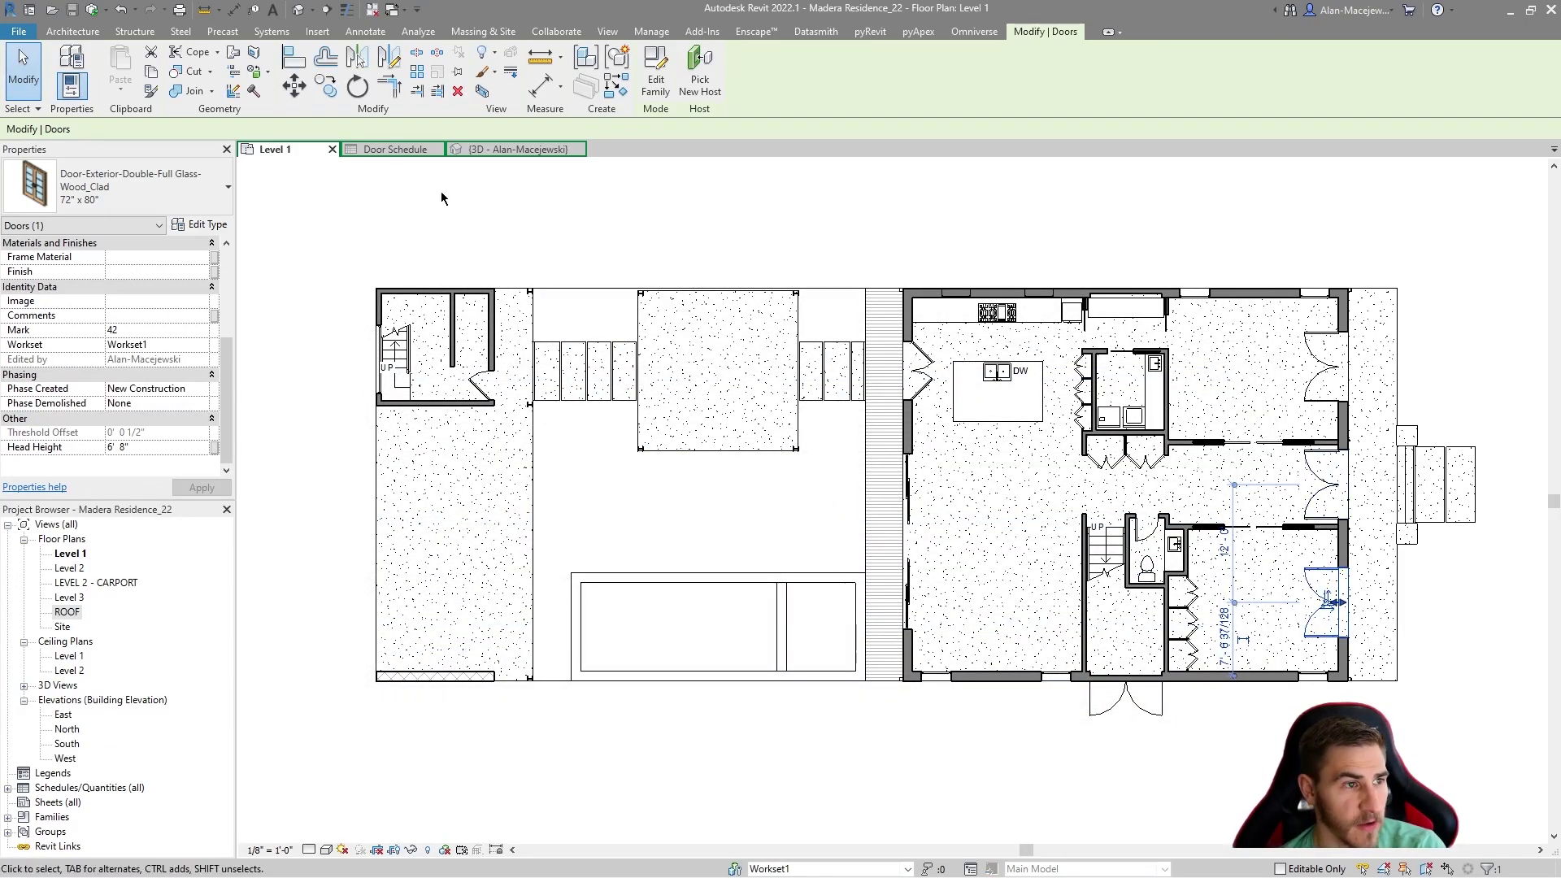
# Step: Return to the door schedule and examine the door widths across the levels for the type change
pyautogui.click(368, 148)
pyautogui.scroll(-2, 350, 519)
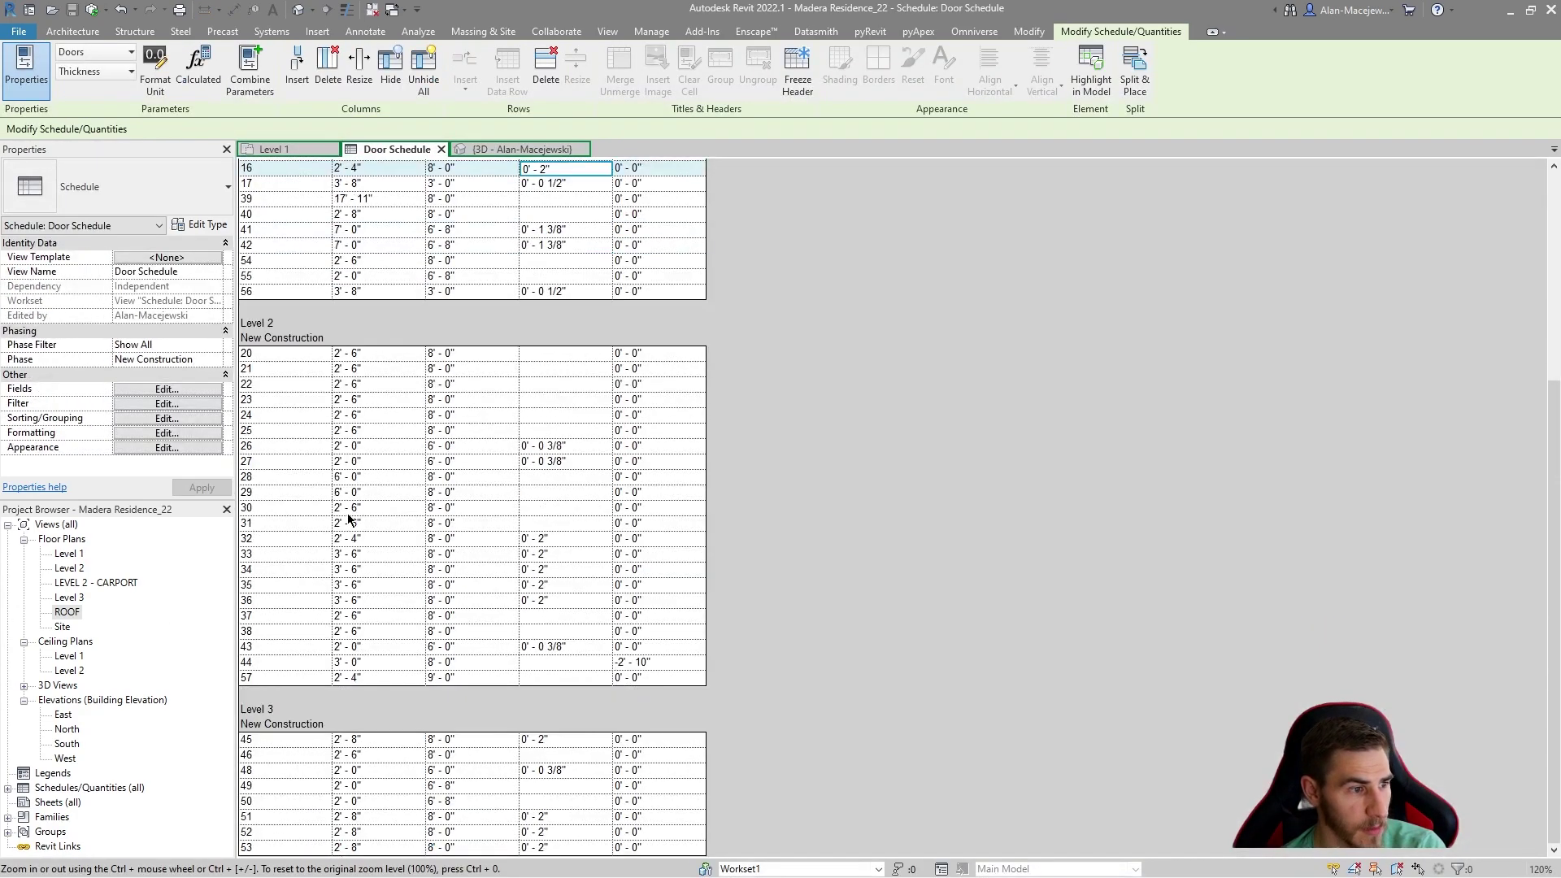
pyautogui.scroll(2, 354, 517)
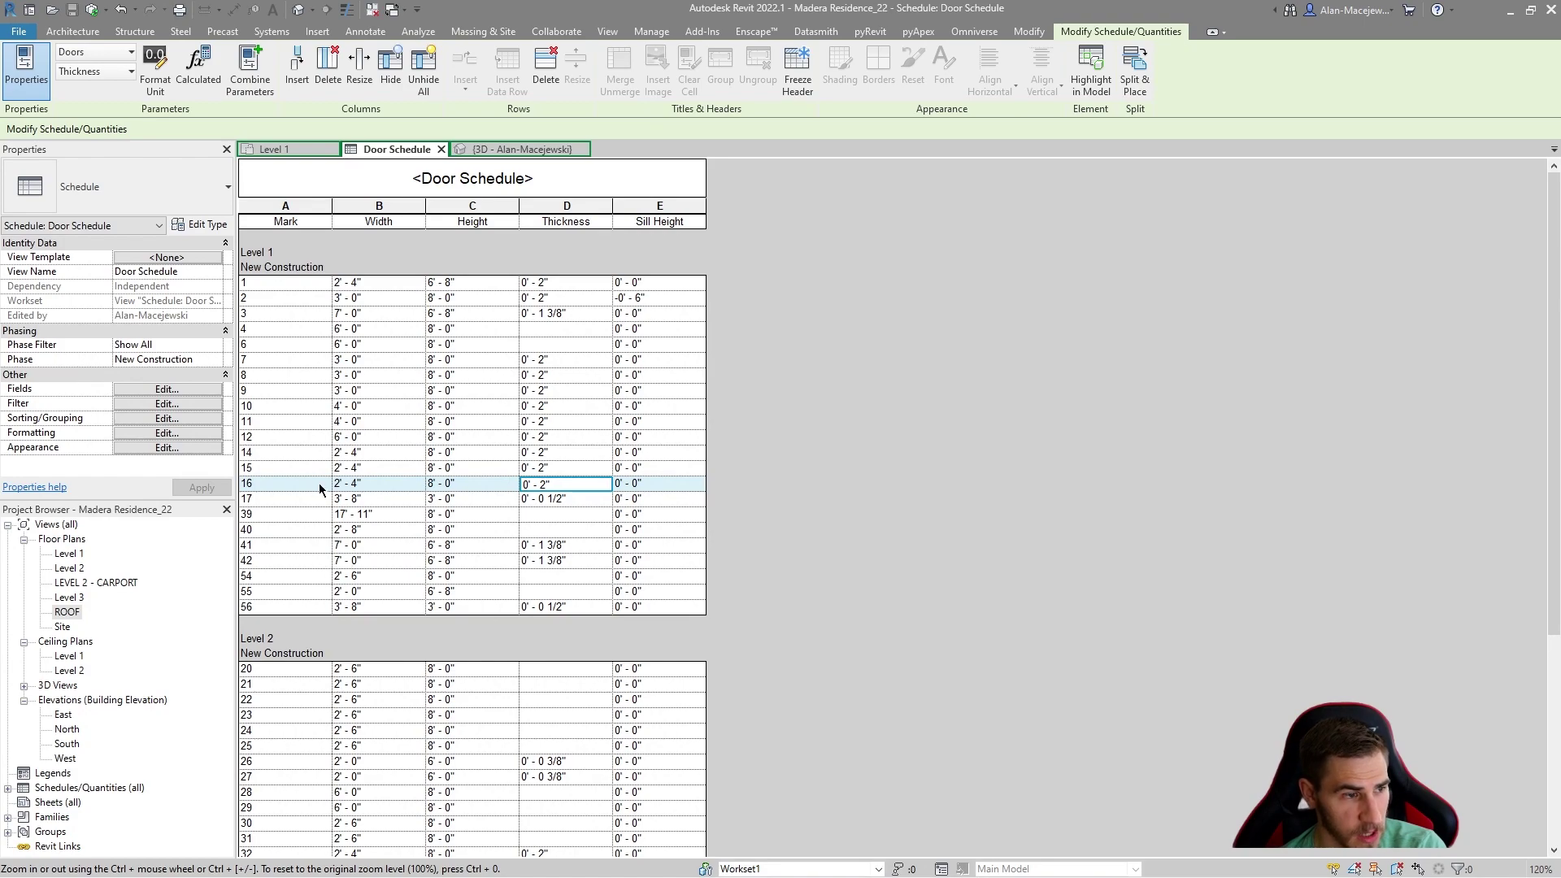
pyautogui.scroll(-2, 456, 479)
pyautogui.scroll(2, 366, 423)
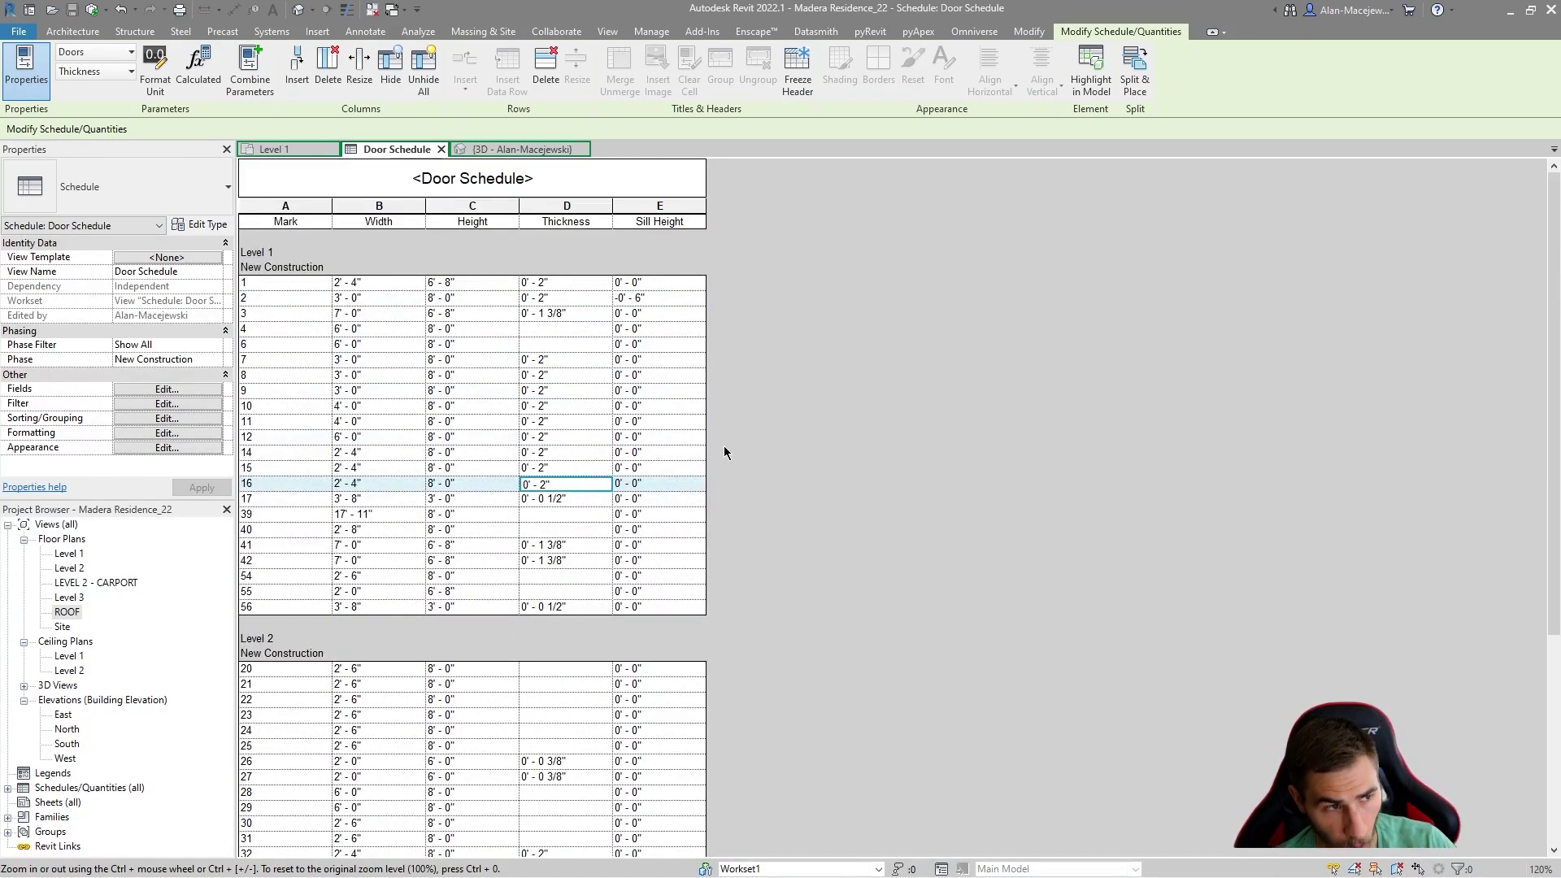
pyautogui.scroll(-2, 411, 480)
pyautogui.scroll(2, 389, 410)
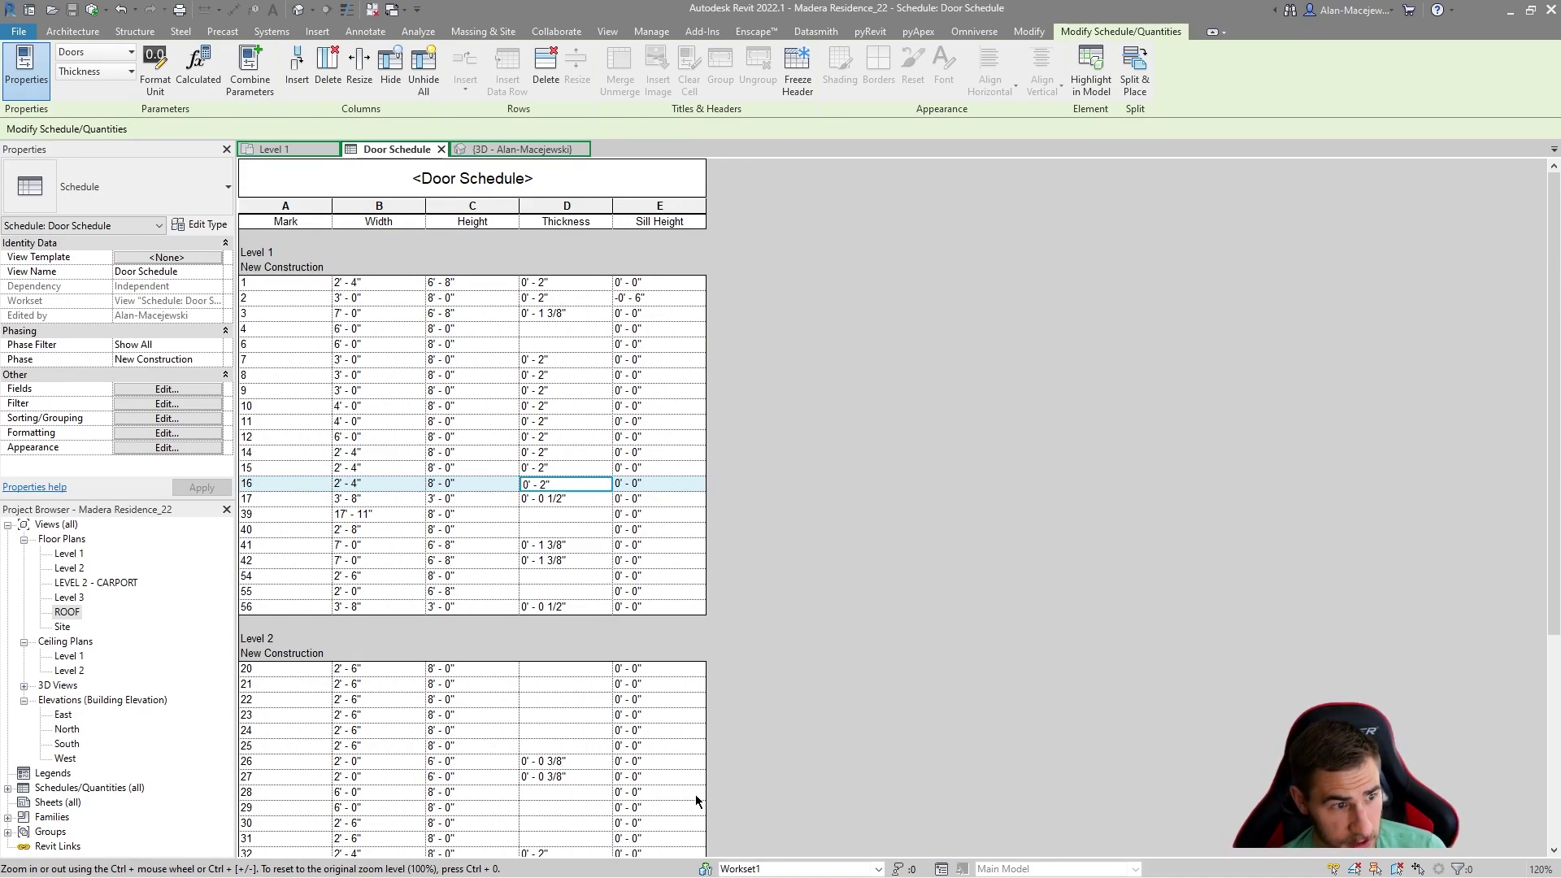
pyautogui.scroll(-1, 651, 467)
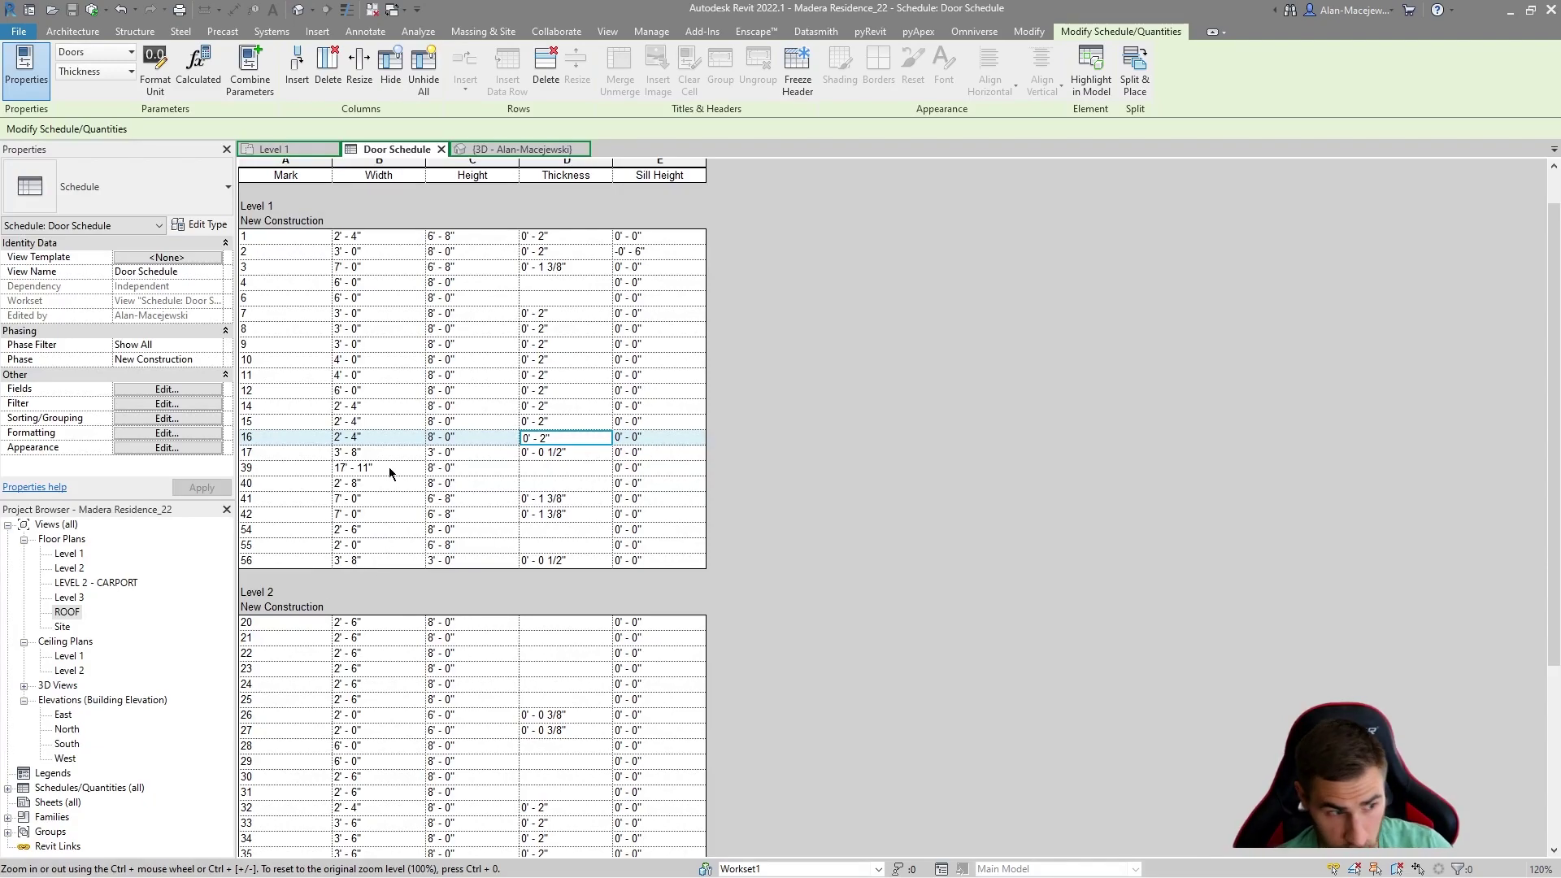
# Step: Export the door schedule as a report to Door Schedule.csv in the 107_Export Schedule to Excel folder, overwriting the existing file
pyautogui.scroll(-5, 369, 479)
pyautogui.scroll(7, 569, 570)
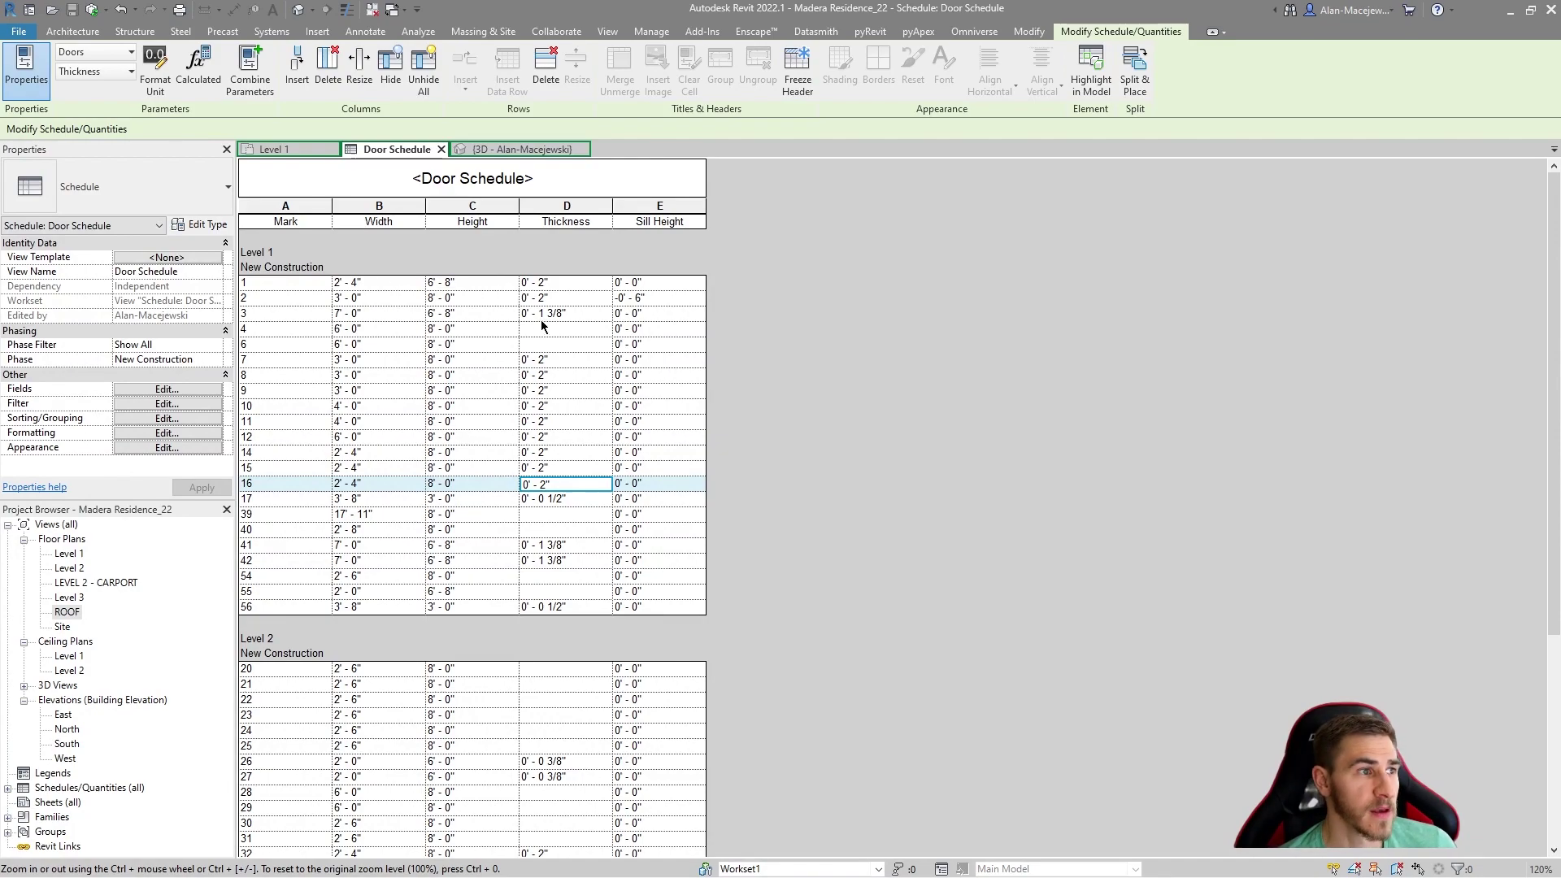
pyautogui.click(17, 31)
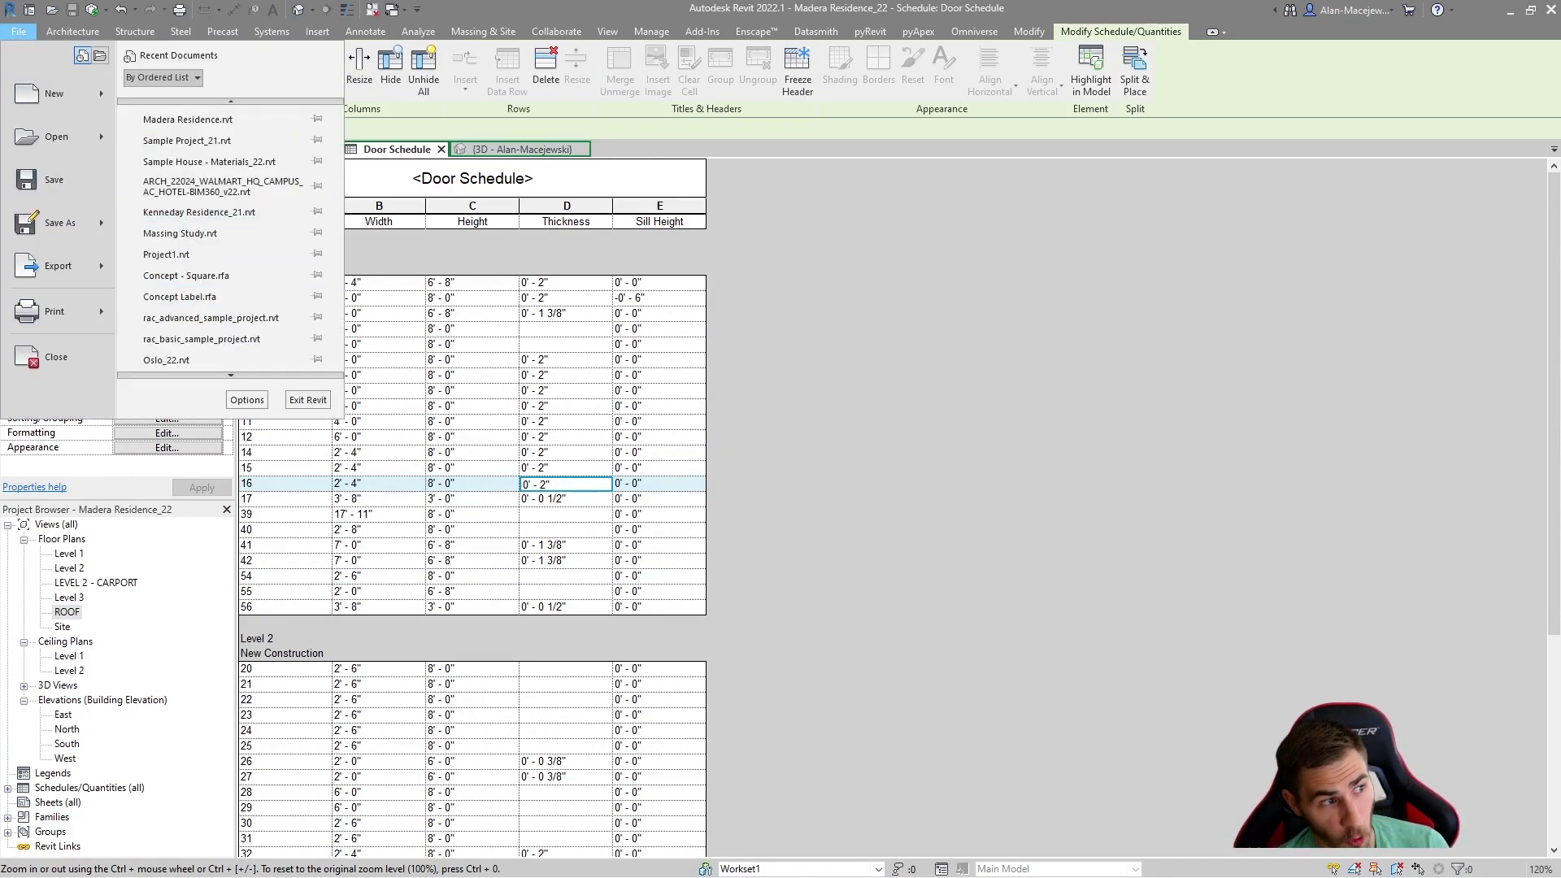
pyautogui.moveTo(101, 268)
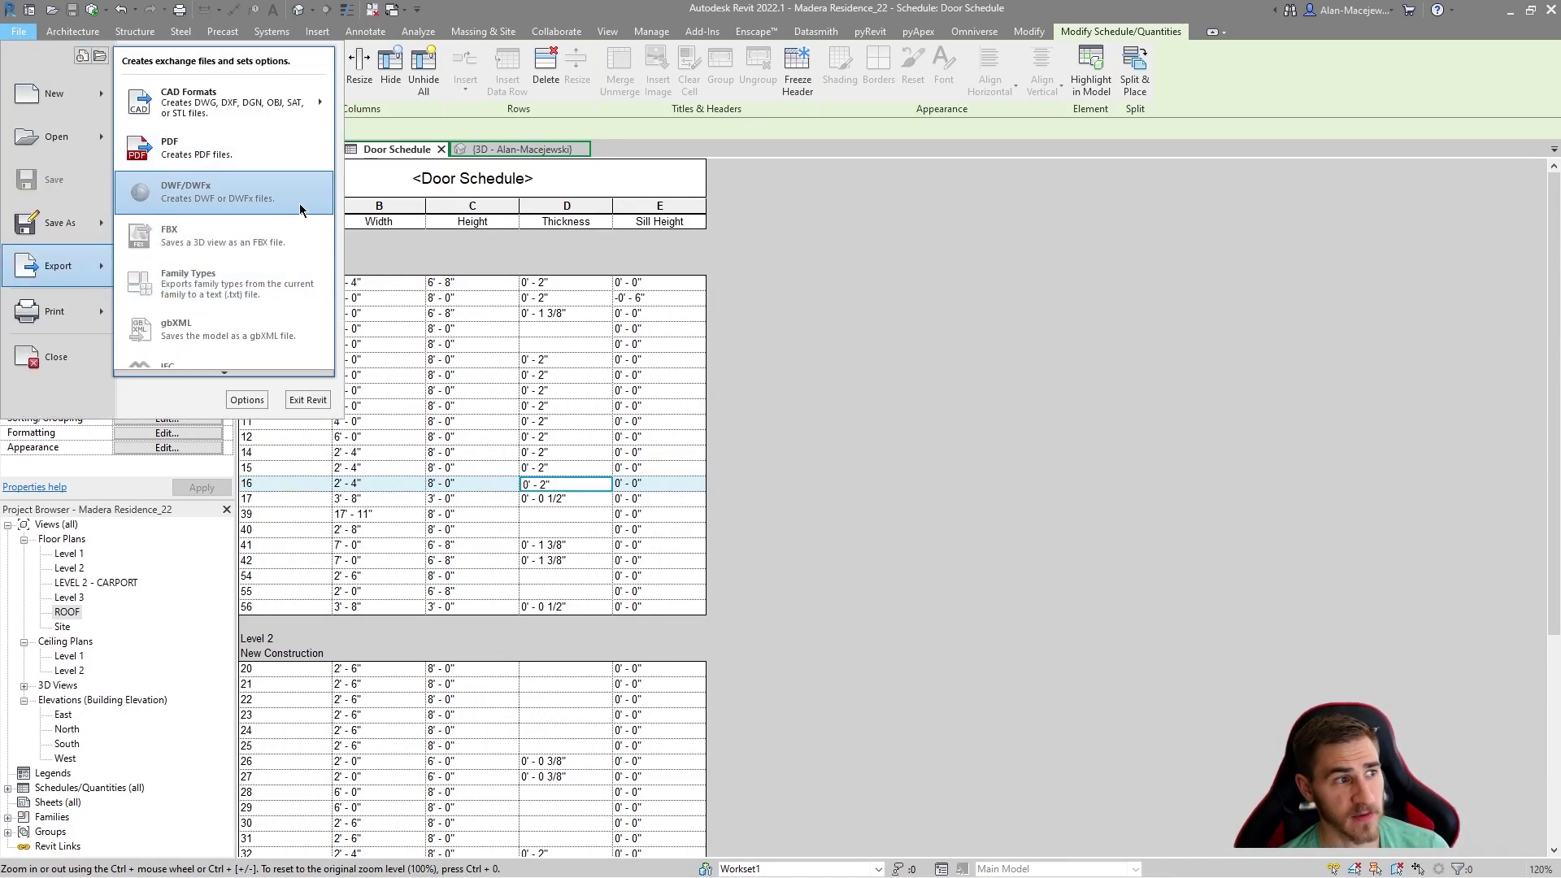
pyautogui.moveTo(211, 371)
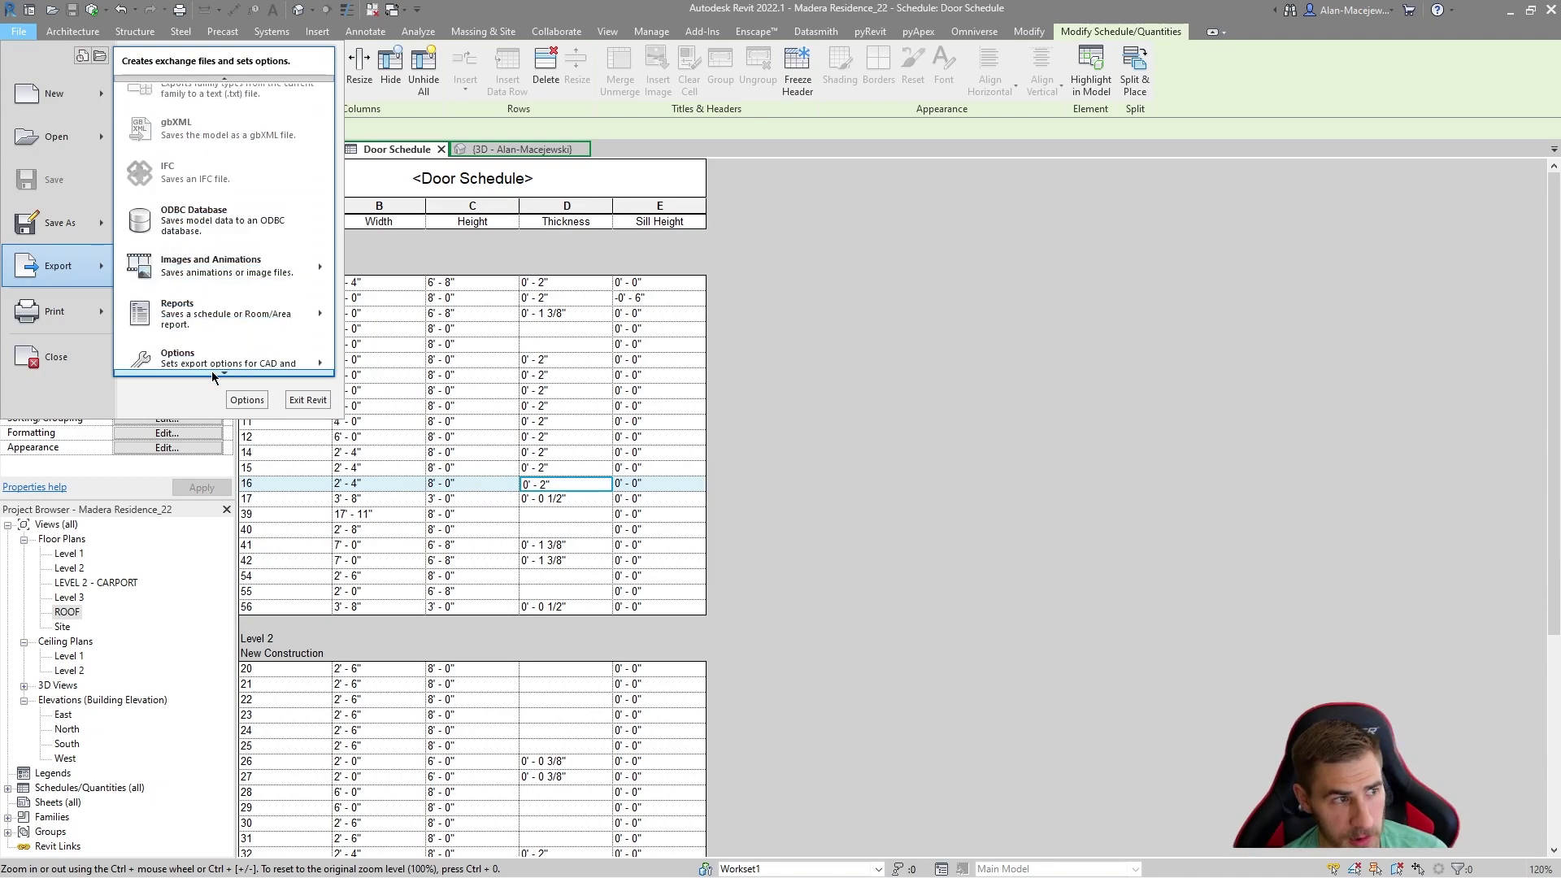
pyautogui.moveTo(232, 305)
pyautogui.click(399, 288)
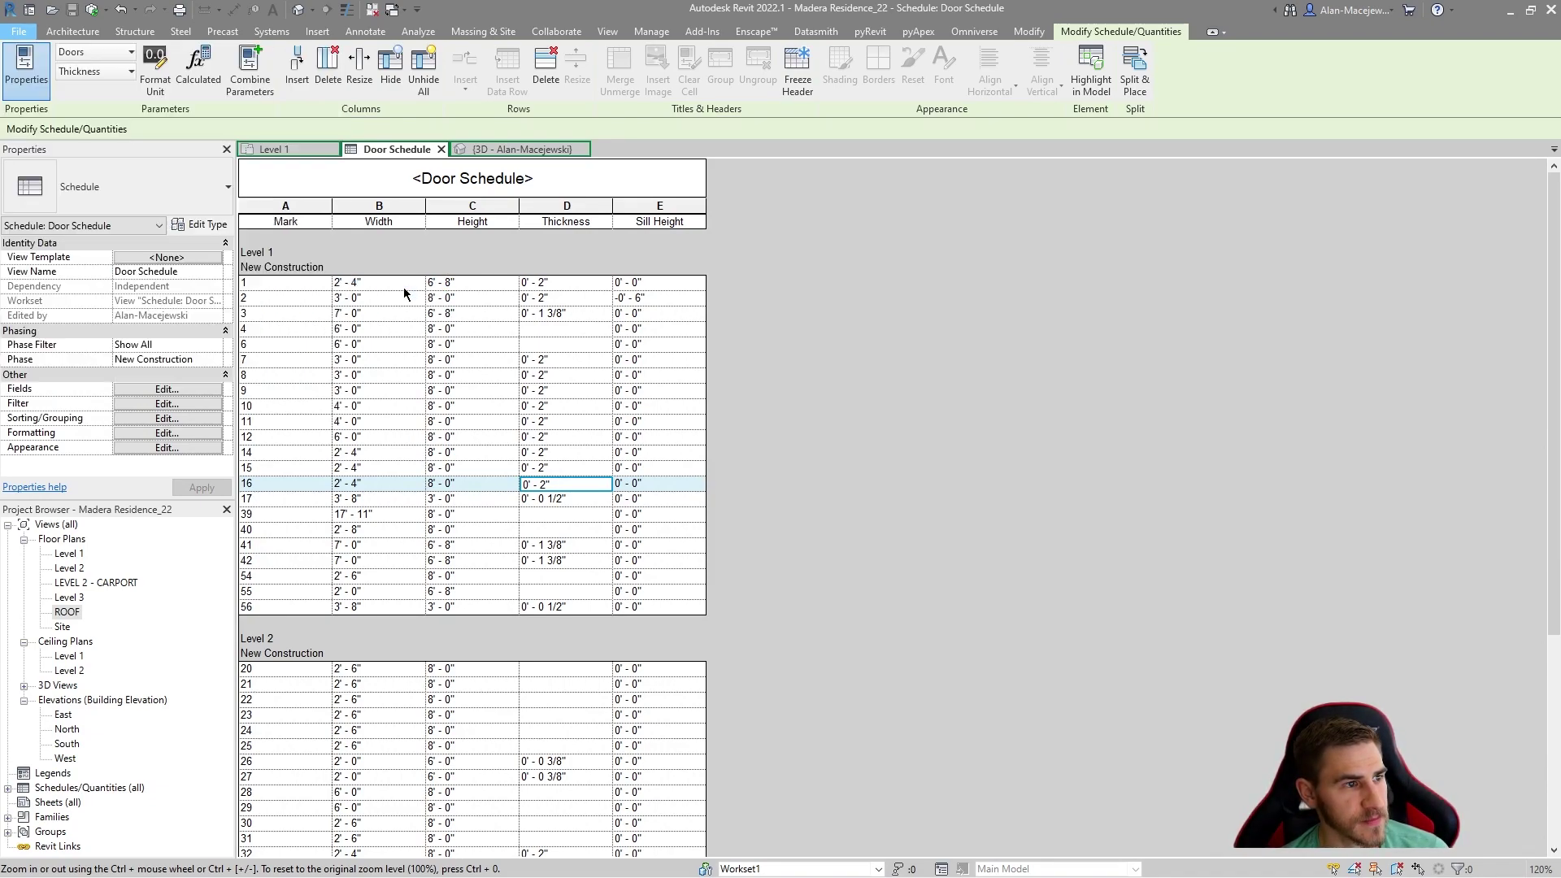
pyautogui.click(599, 342)
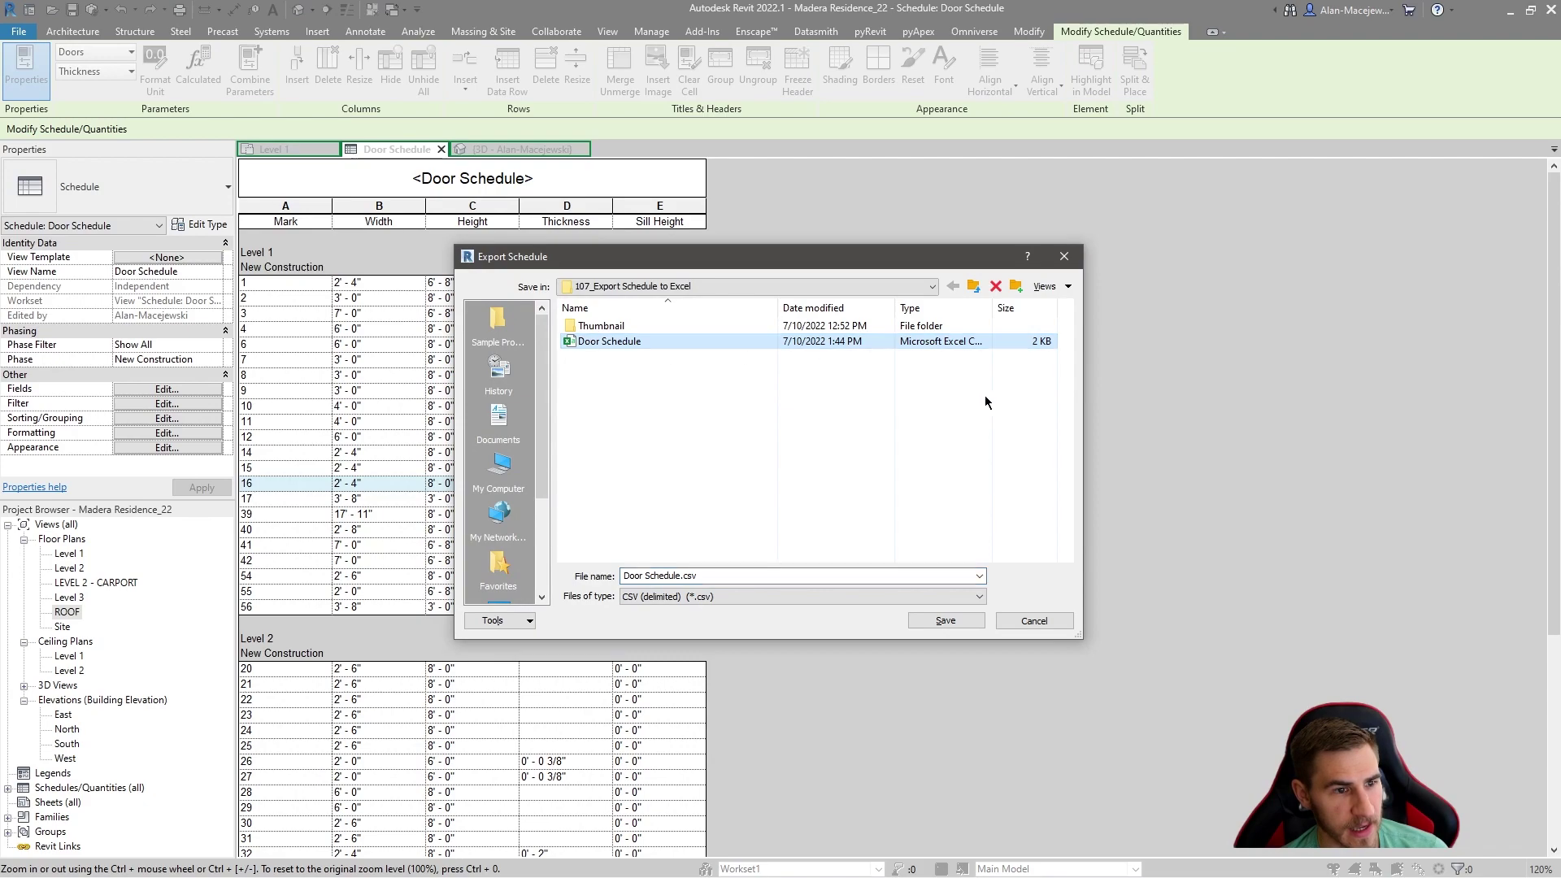
pyautogui.click(946, 620)
pyautogui.click(831, 480)
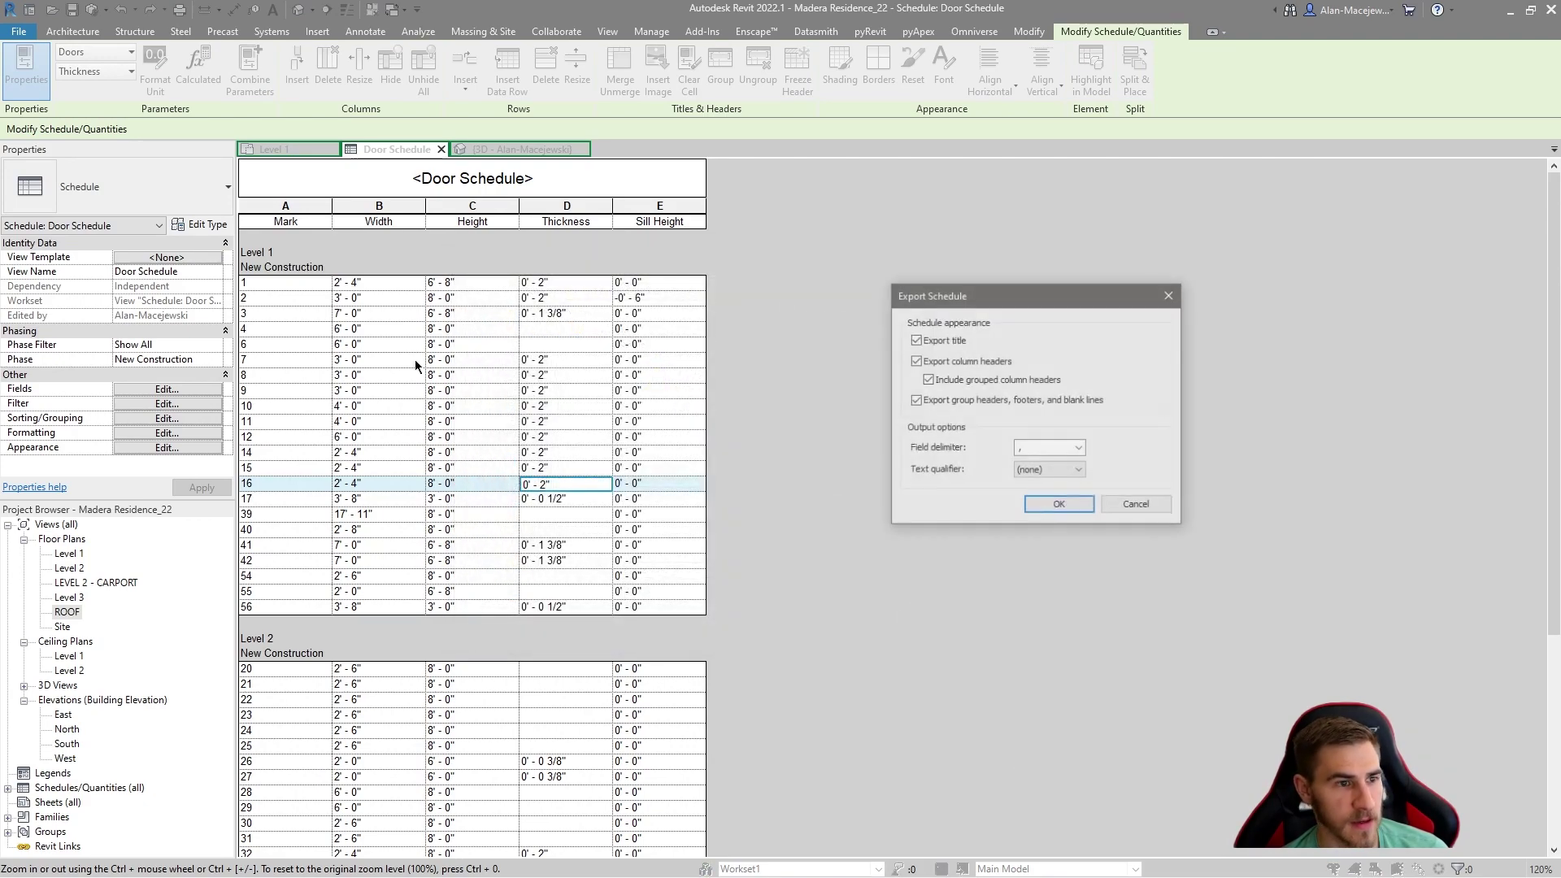
# Step: Set the schedule export's field delimiter to tab with a double quotation mark as text qualifier, and complete the export
pyautogui.click(1079, 448)
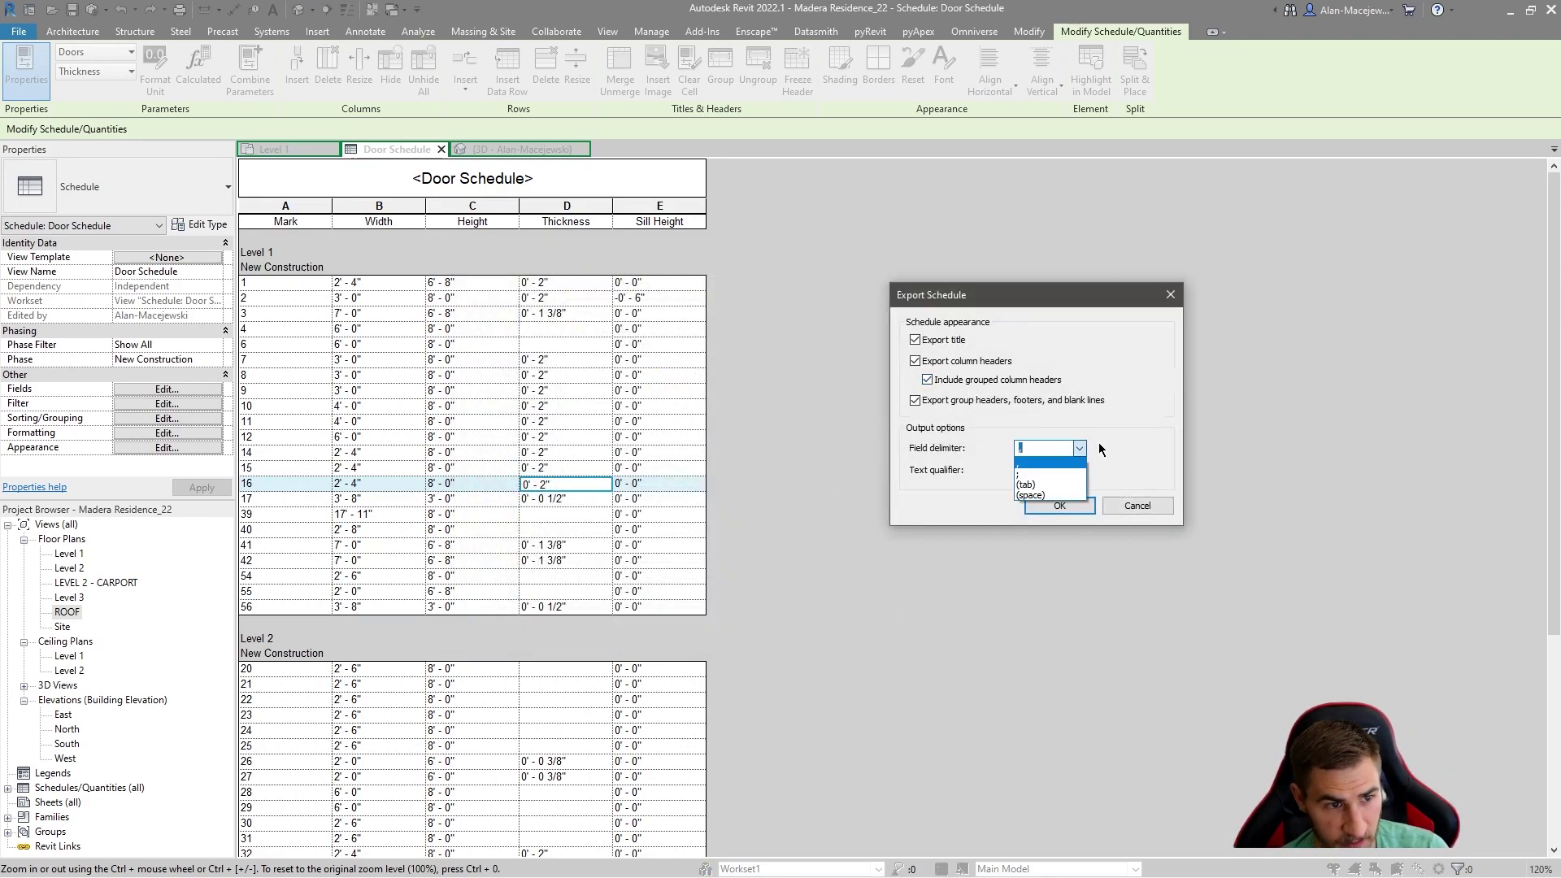
pyautogui.click(1077, 476)
pyautogui.click(1079, 471)
pyautogui.click(1049, 495)
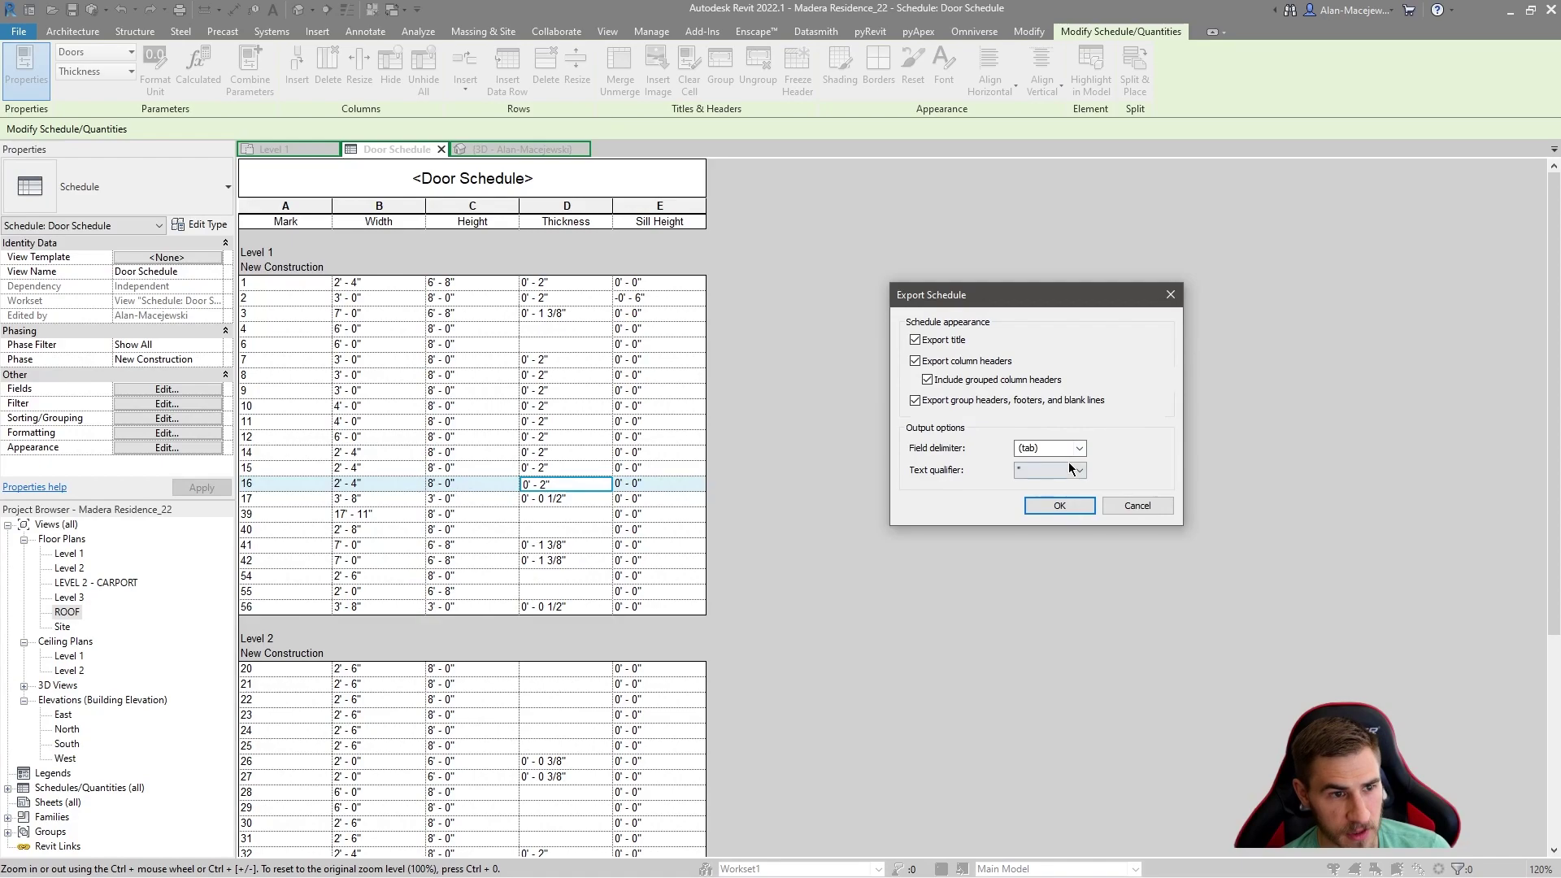
pyautogui.click(1111, 505)
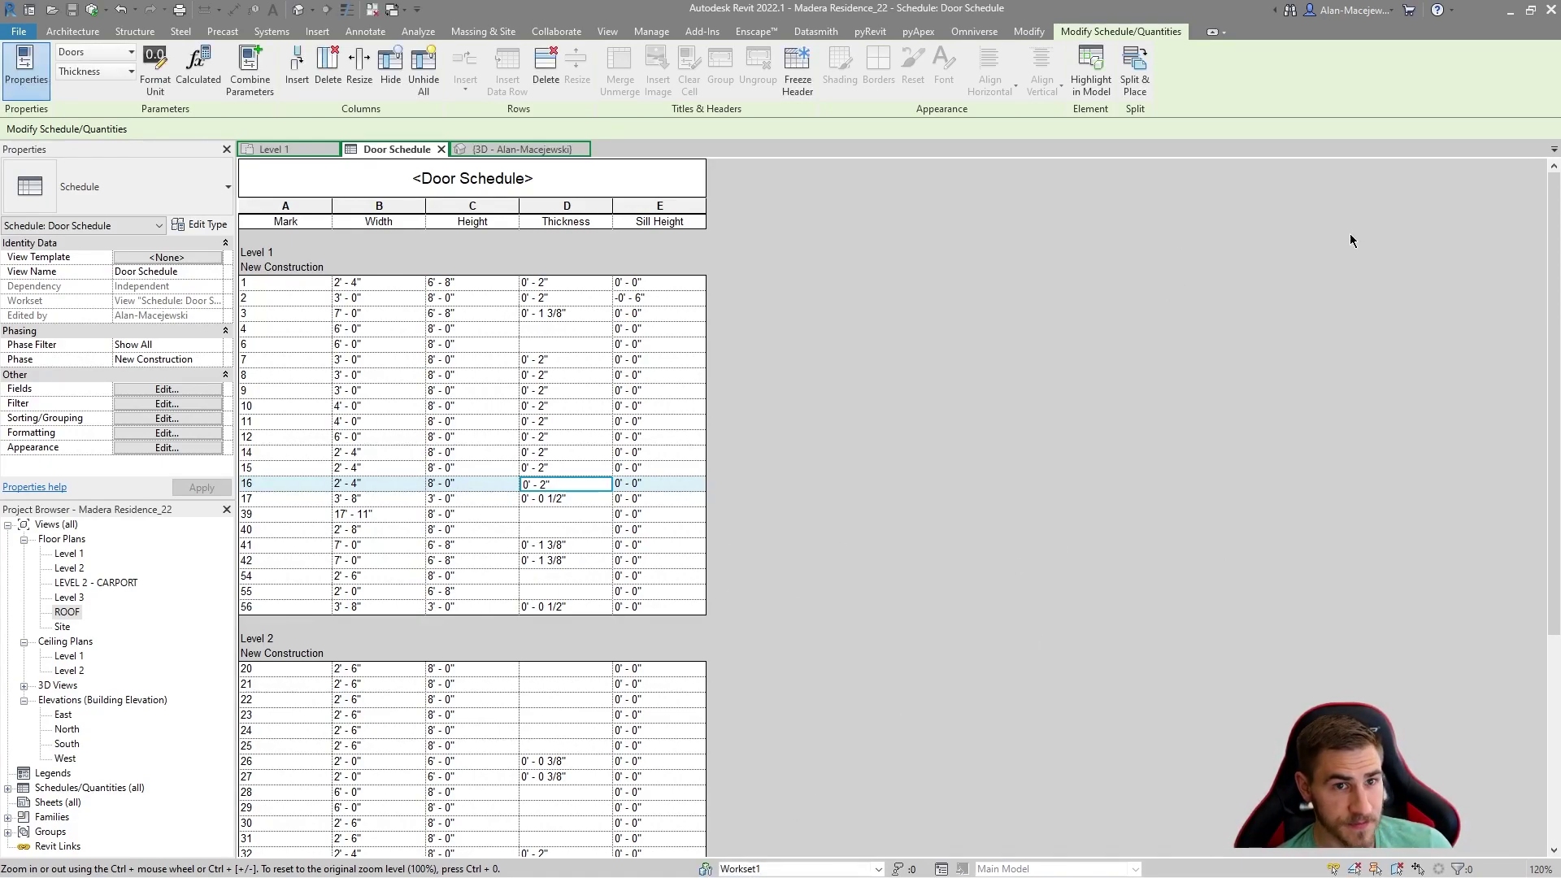
# Step: Switch to Excel, refresh the imported door schedule table, and check the New Construction row and the width of door 42
pyautogui.click(1511, 12)
pyautogui.click(864, 527)
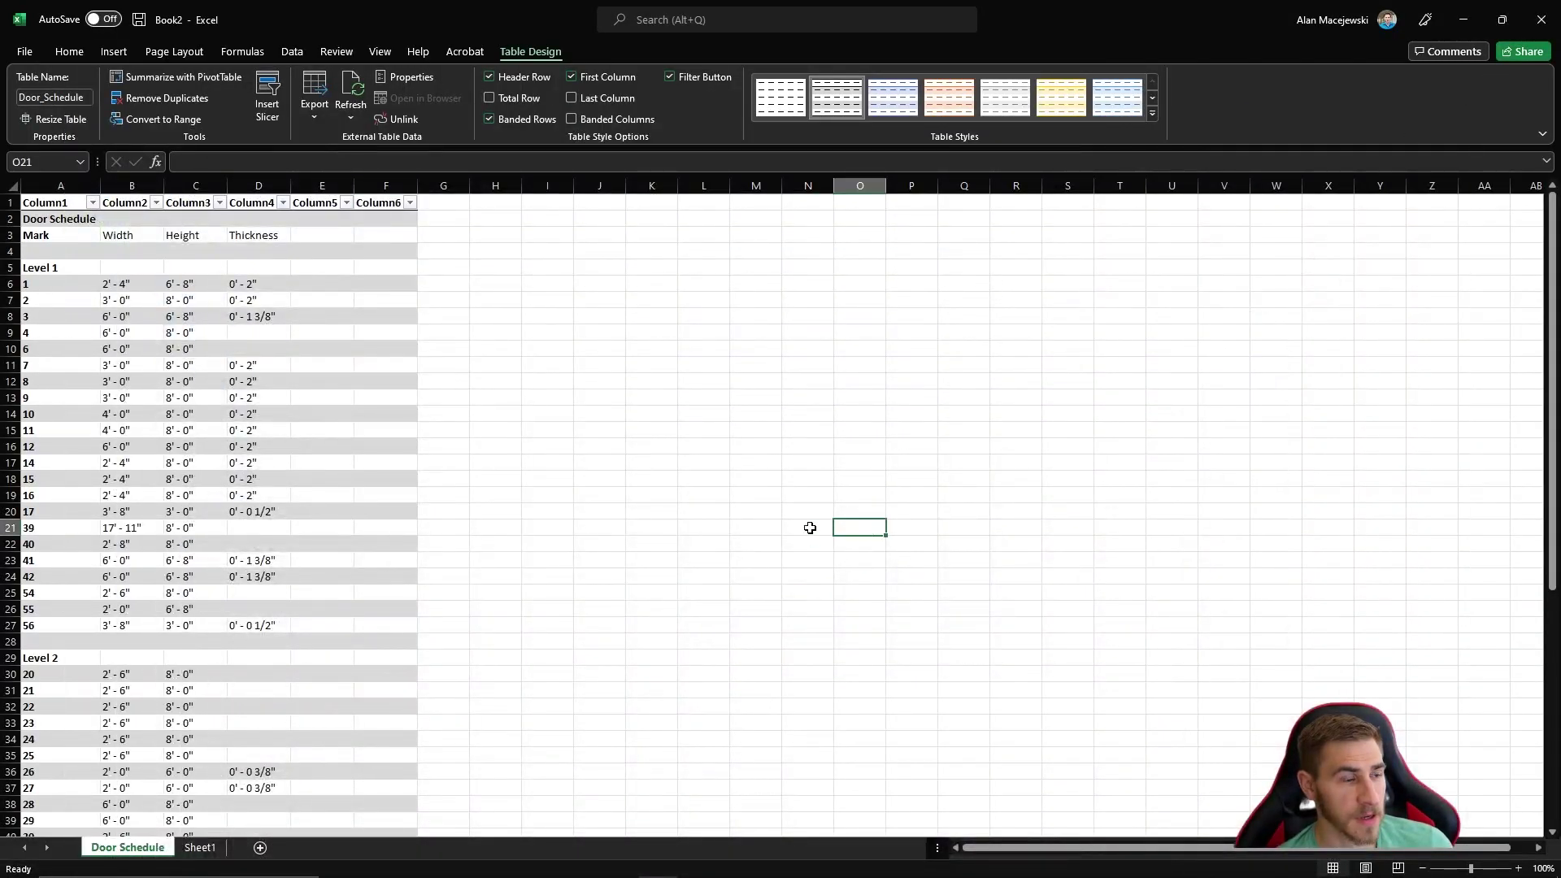
pyautogui.click(339, 425)
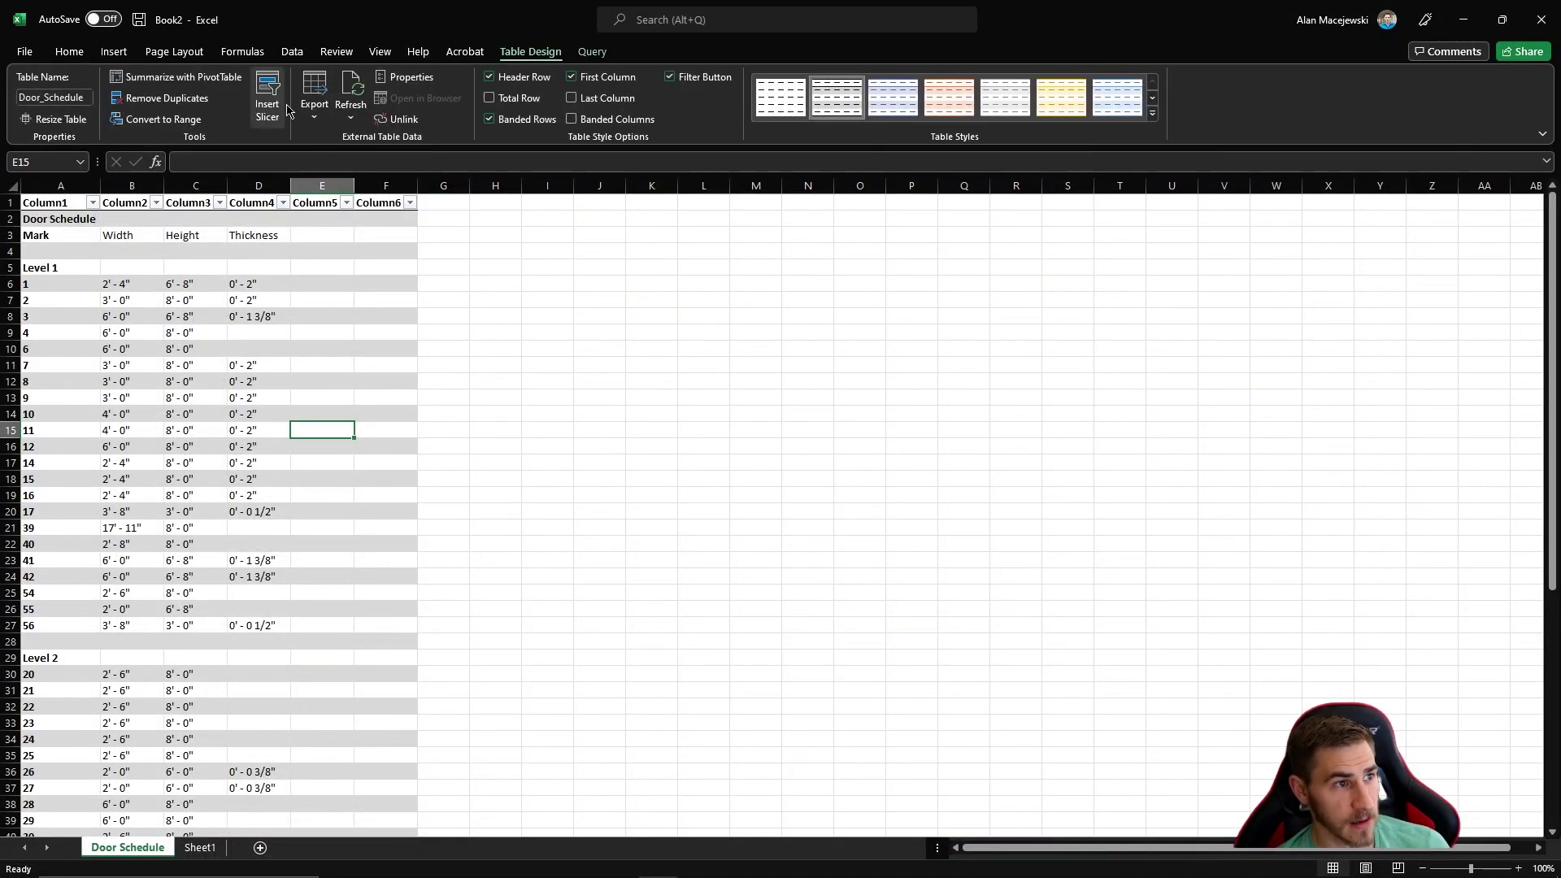
pyautogui.click(355, 91)
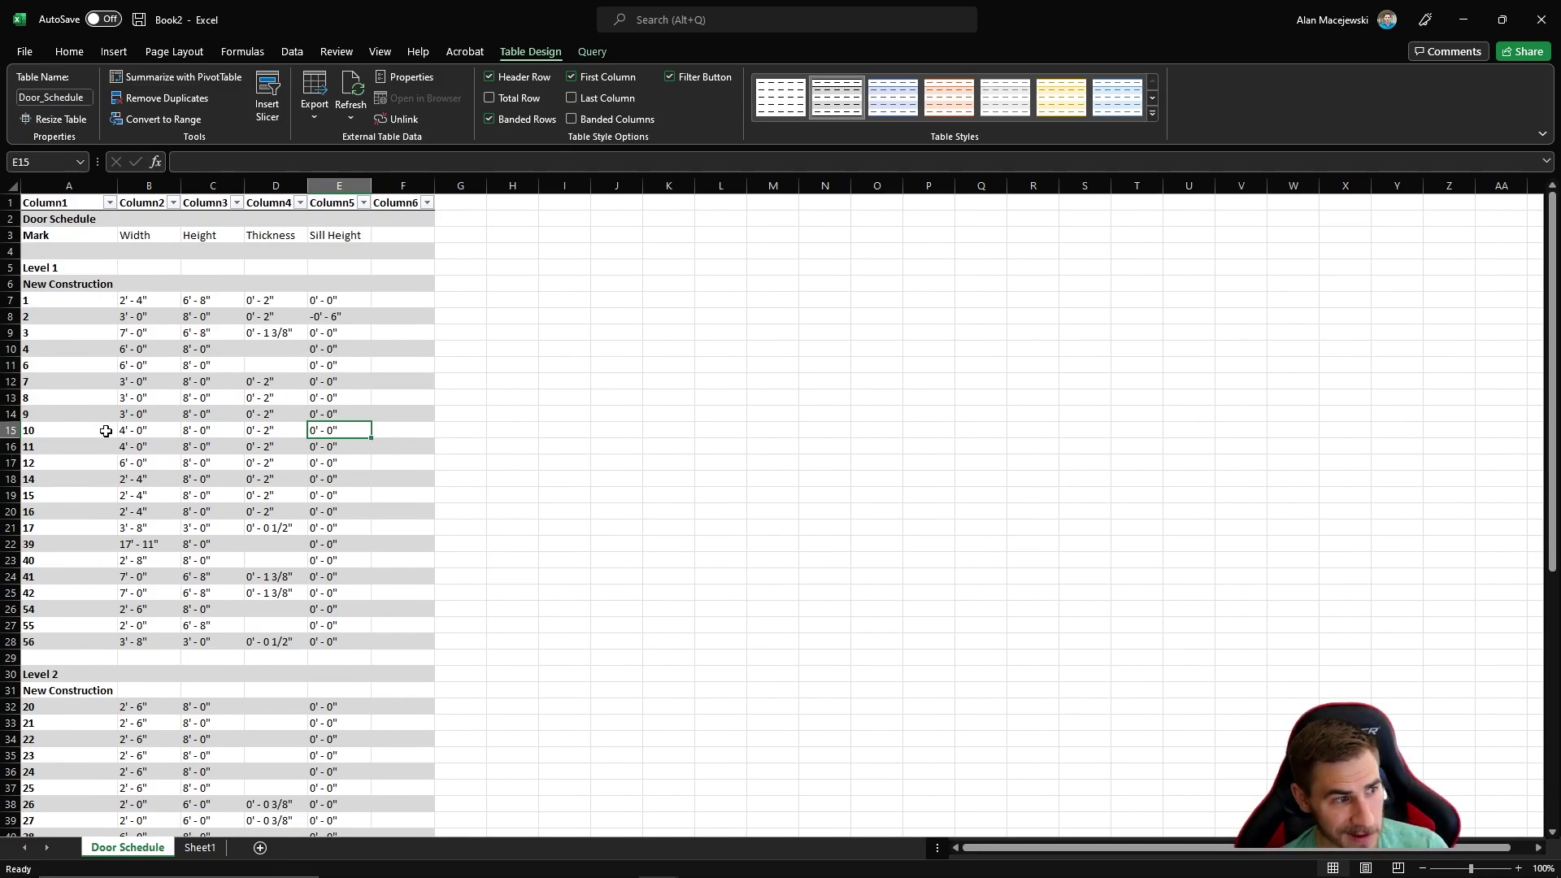
pyautogui.click(63, 283)
pyautogui.click(230, 282)
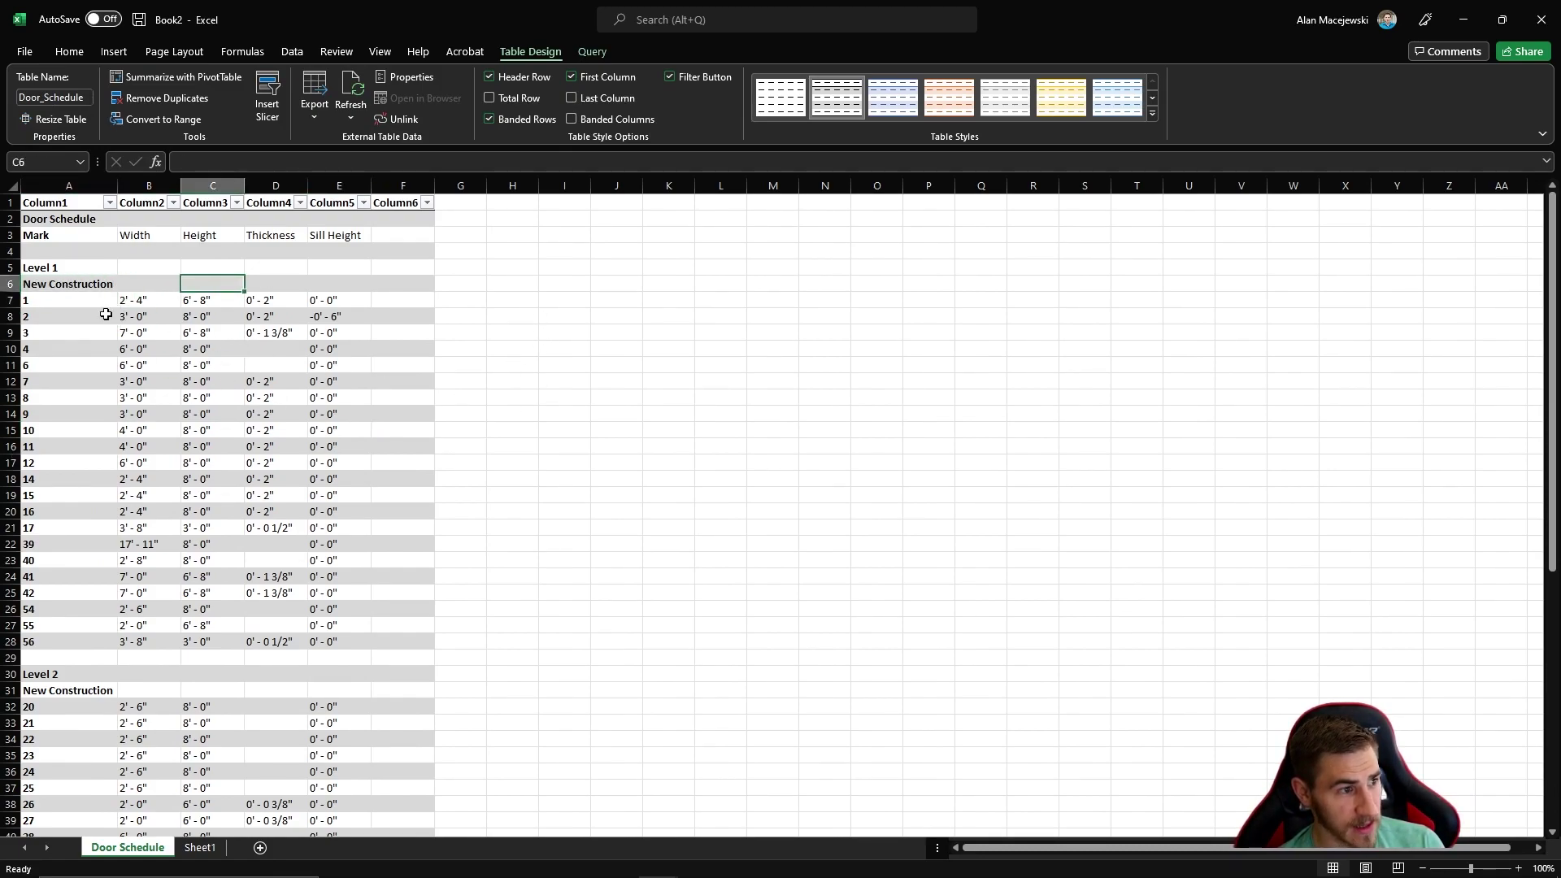
pyautogui.click(55, 287)
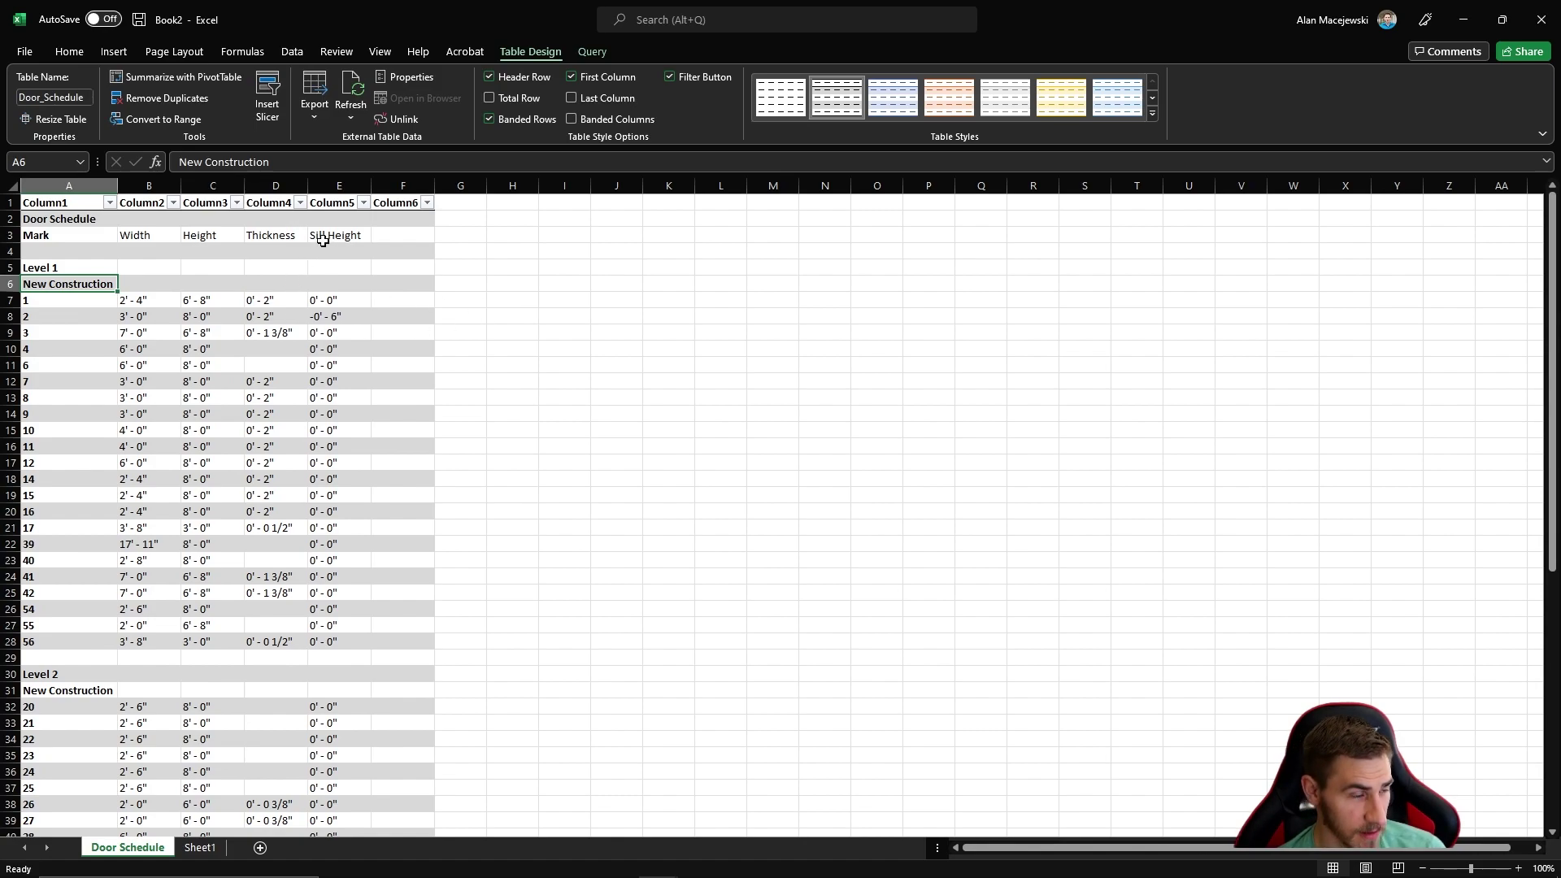
pyautogui.click(141, 593)
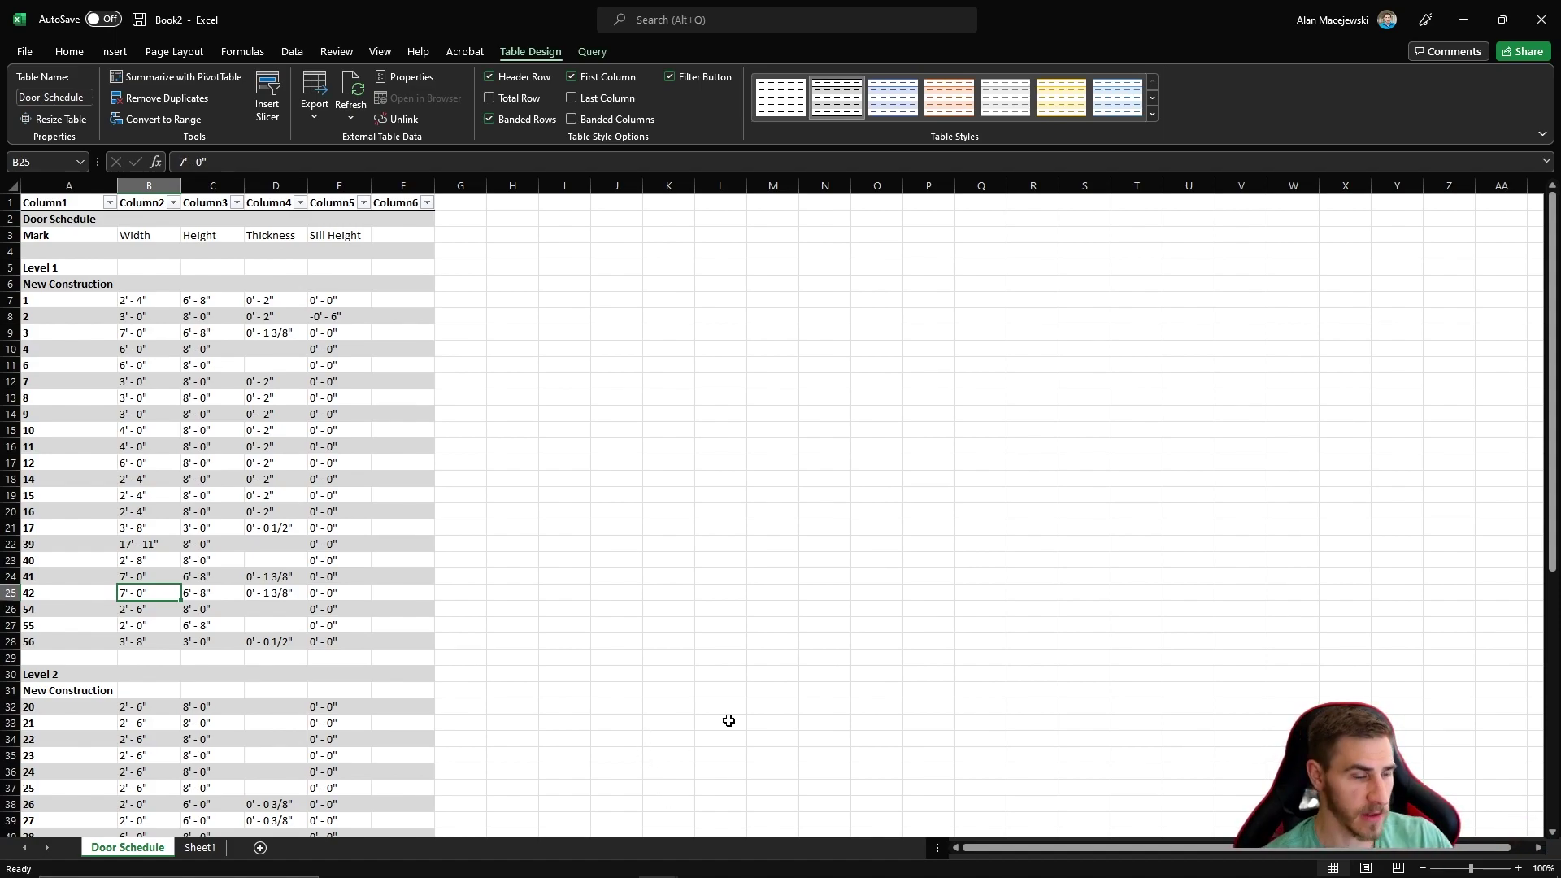
# Step: Examine the options for defining a new custom table style, and leave without creating one
pyautogui.click(1153, 113)
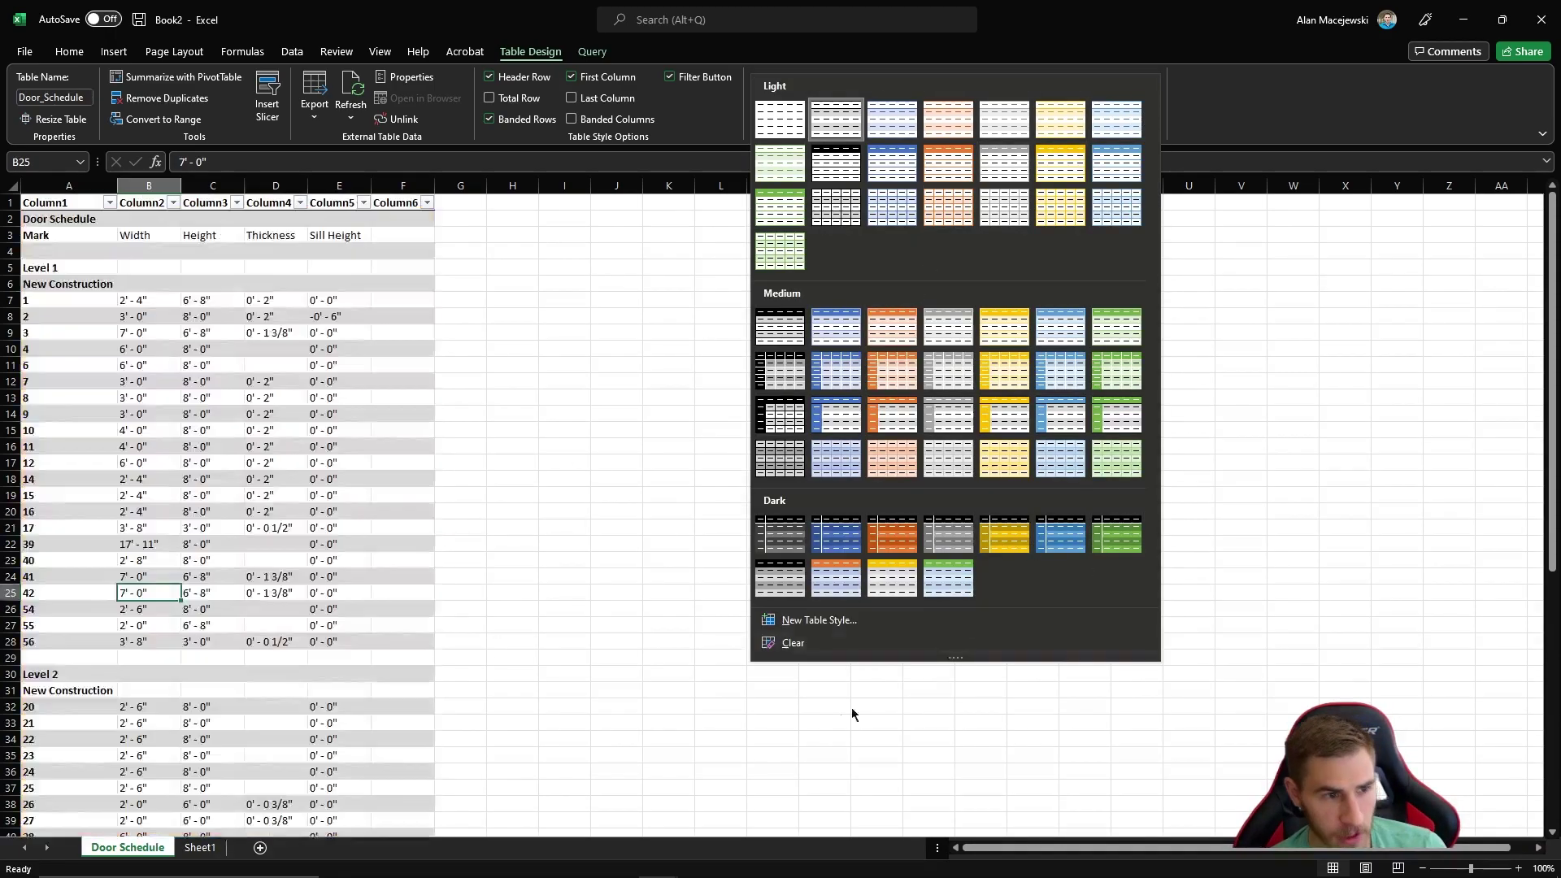
pyautogui.click(817, 620)
pyautogui.scroll(-2, 779, 440)
pyautogui.scroll(2, 781, 439)
pyautogui.click(1115, 582)
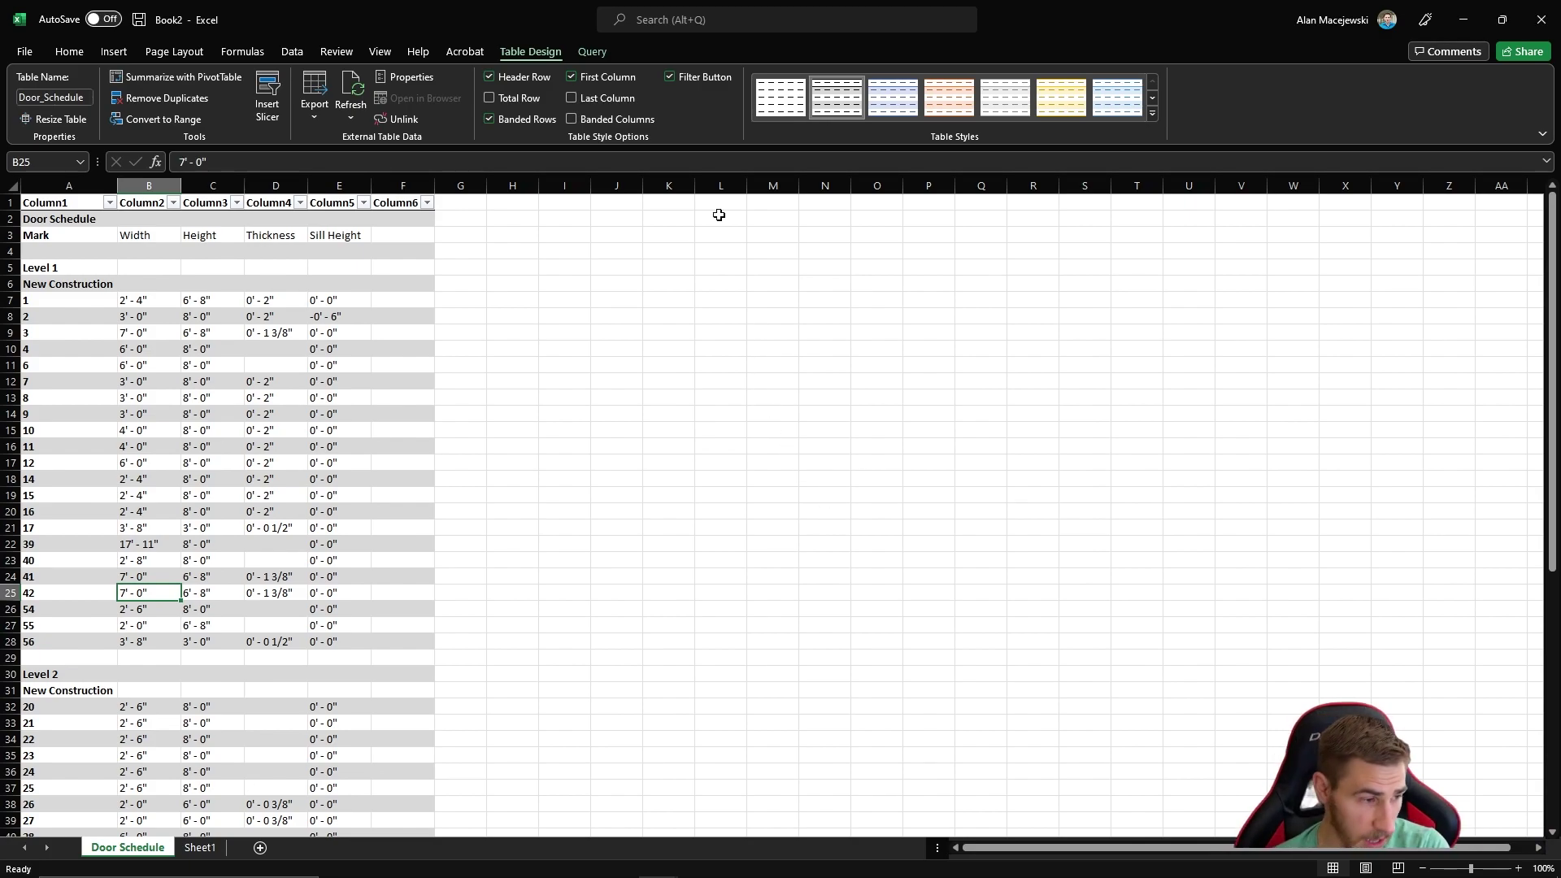
pyautogui.click(553, 481)
pyautogui.click(454, 460)
pyautogui.click(436, 350)
pyautogui.click(419, 365)
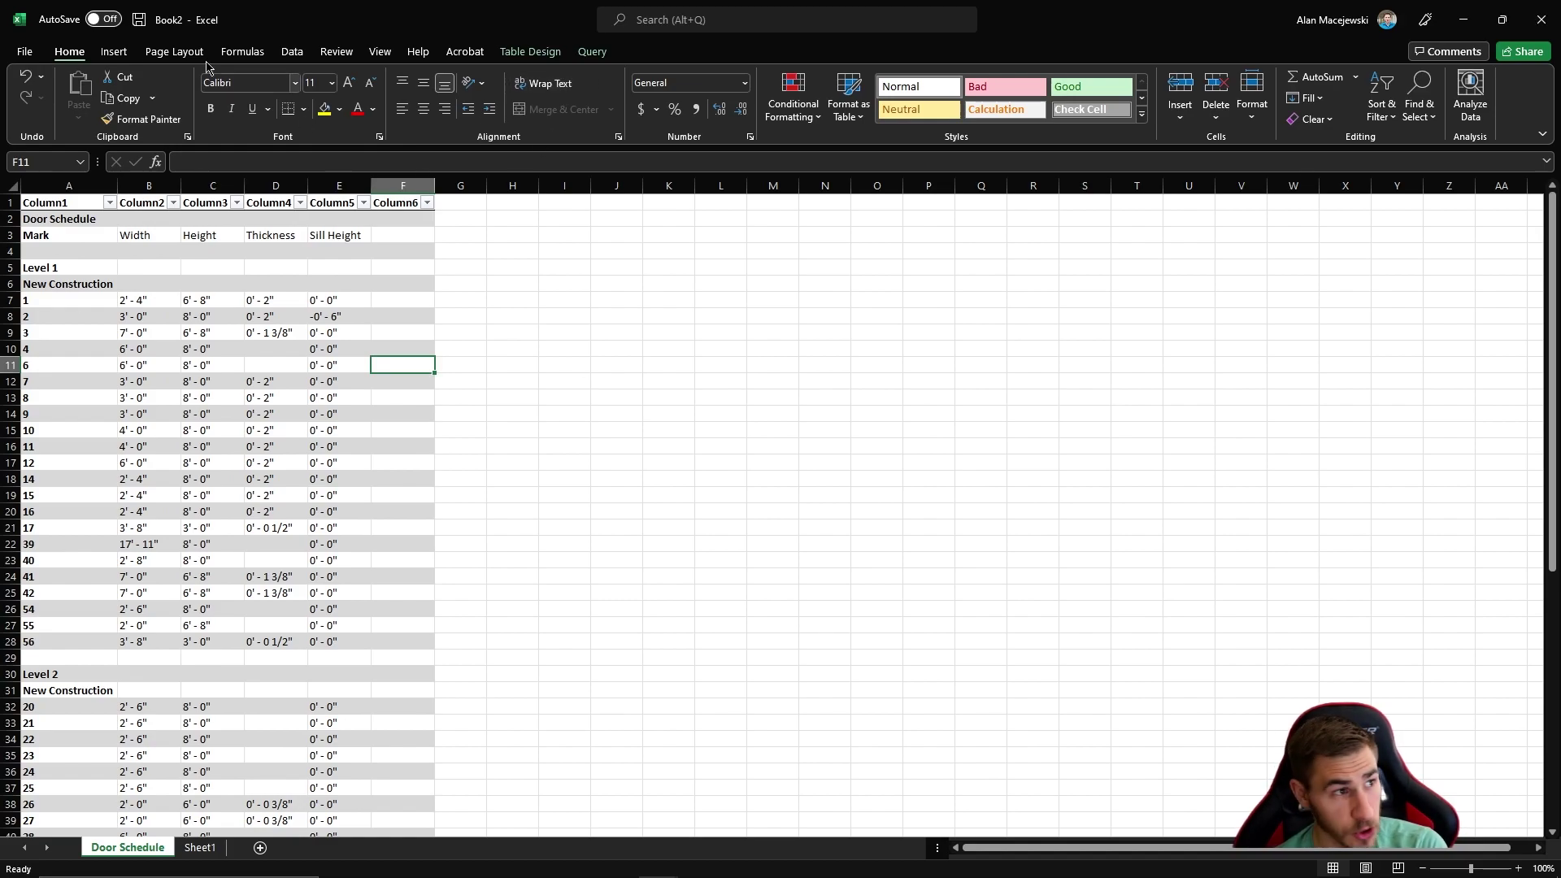
# Step: Import Door Schedule.csv again from Text/CSV with the tab delimiter, choosing to specify where the data is loaded
pyautogui.click(293, 51)
pyautogui.click(74, 94)
pyautogui.doubleClick(685, 388)
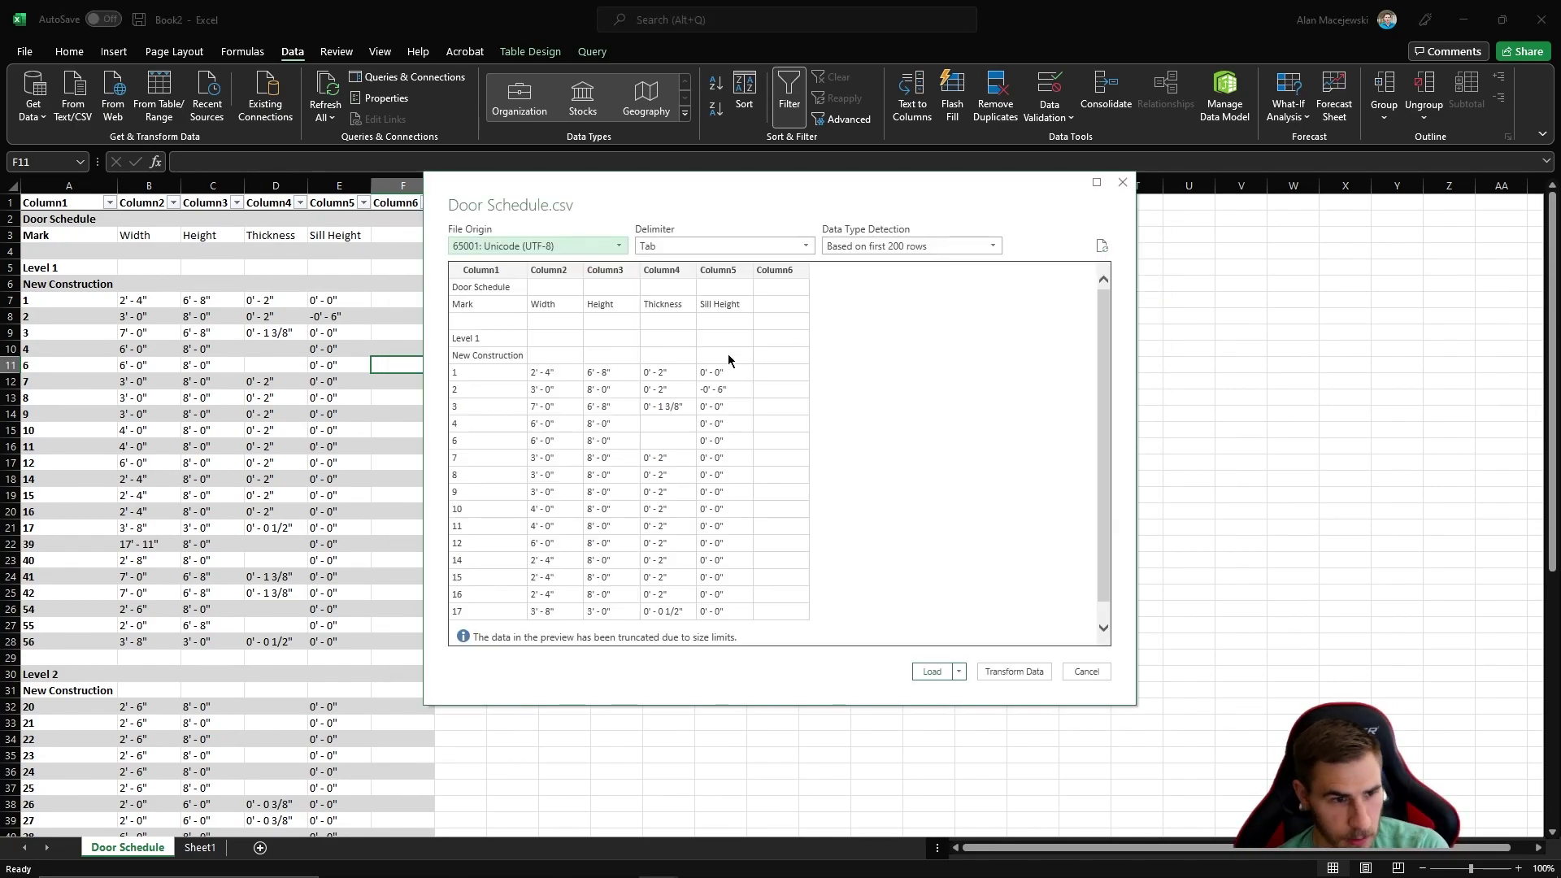
pyautogui.click(960, 672)
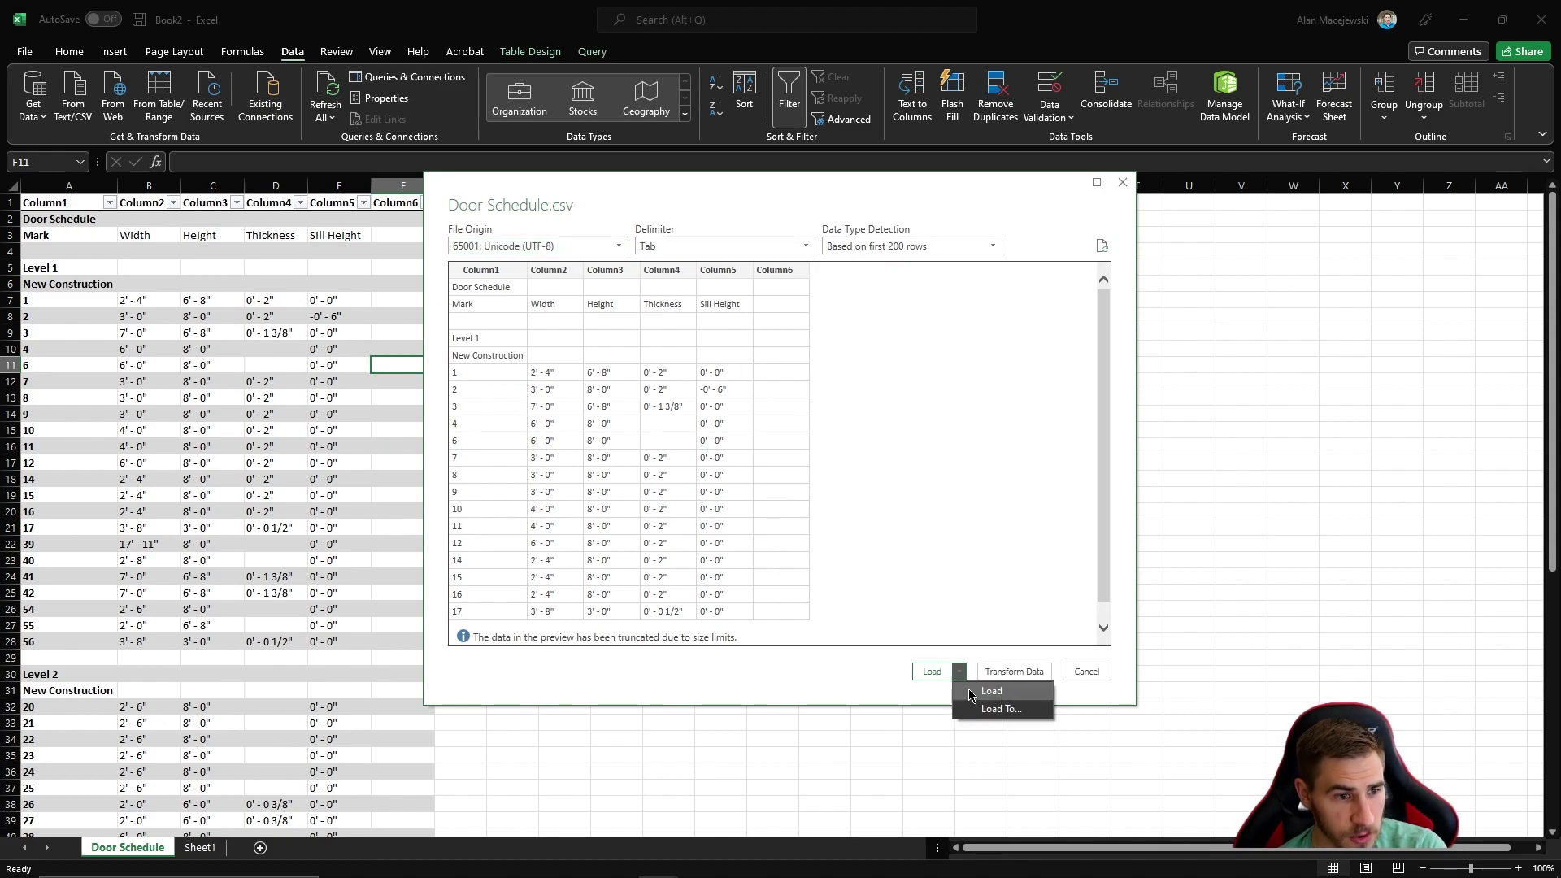
pyautogui.click(998, 707)
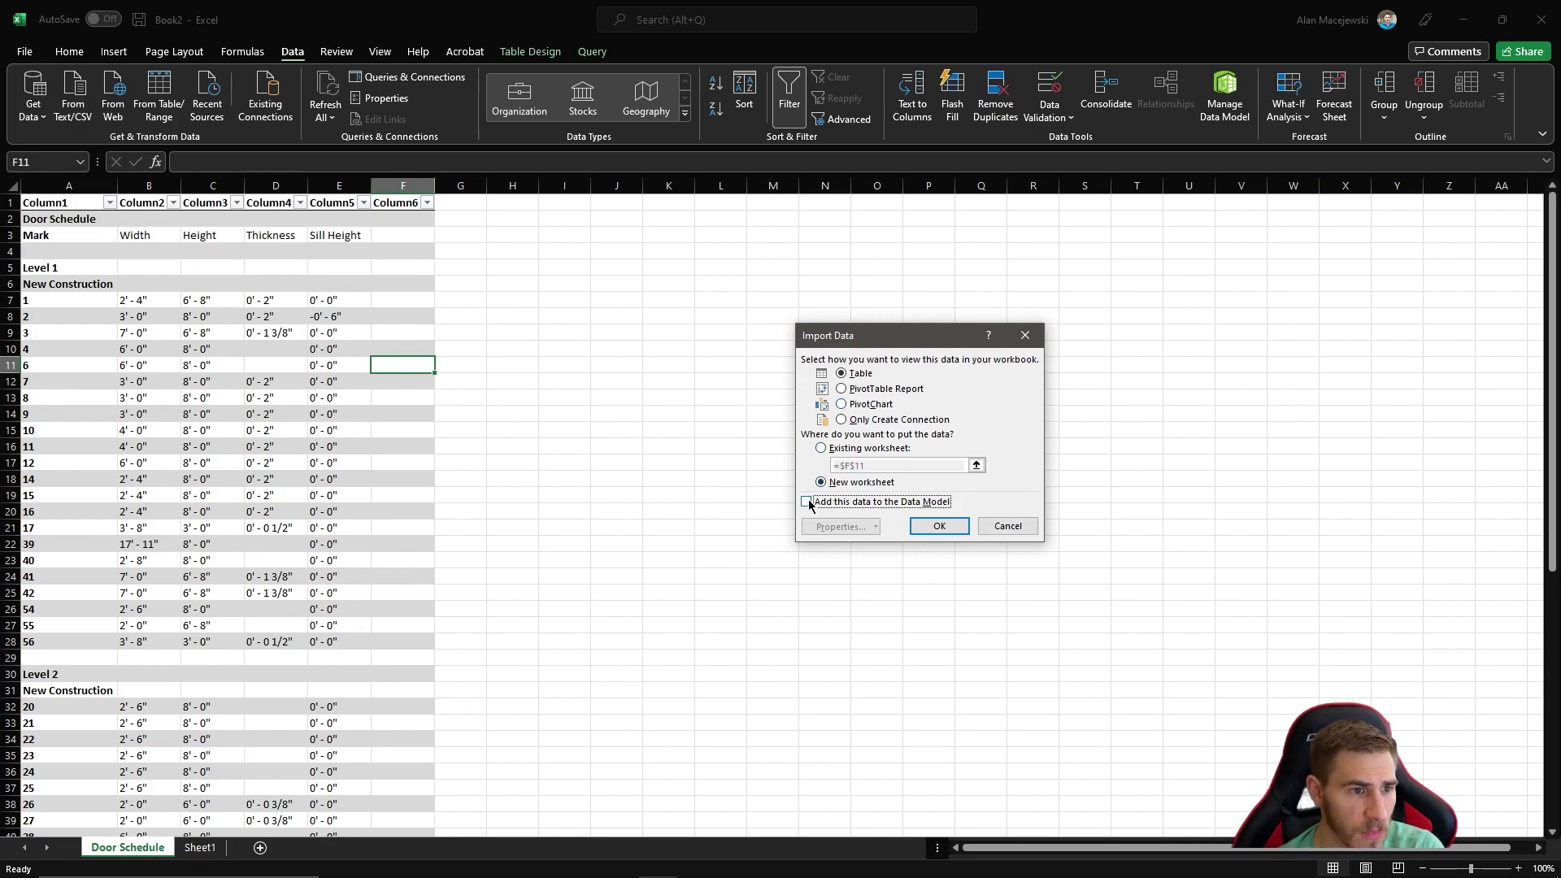
# Step: Load the imported data as a table in the existing Door Schedule worksheet, starting at cell H1
pyautogui.click(854, 448)
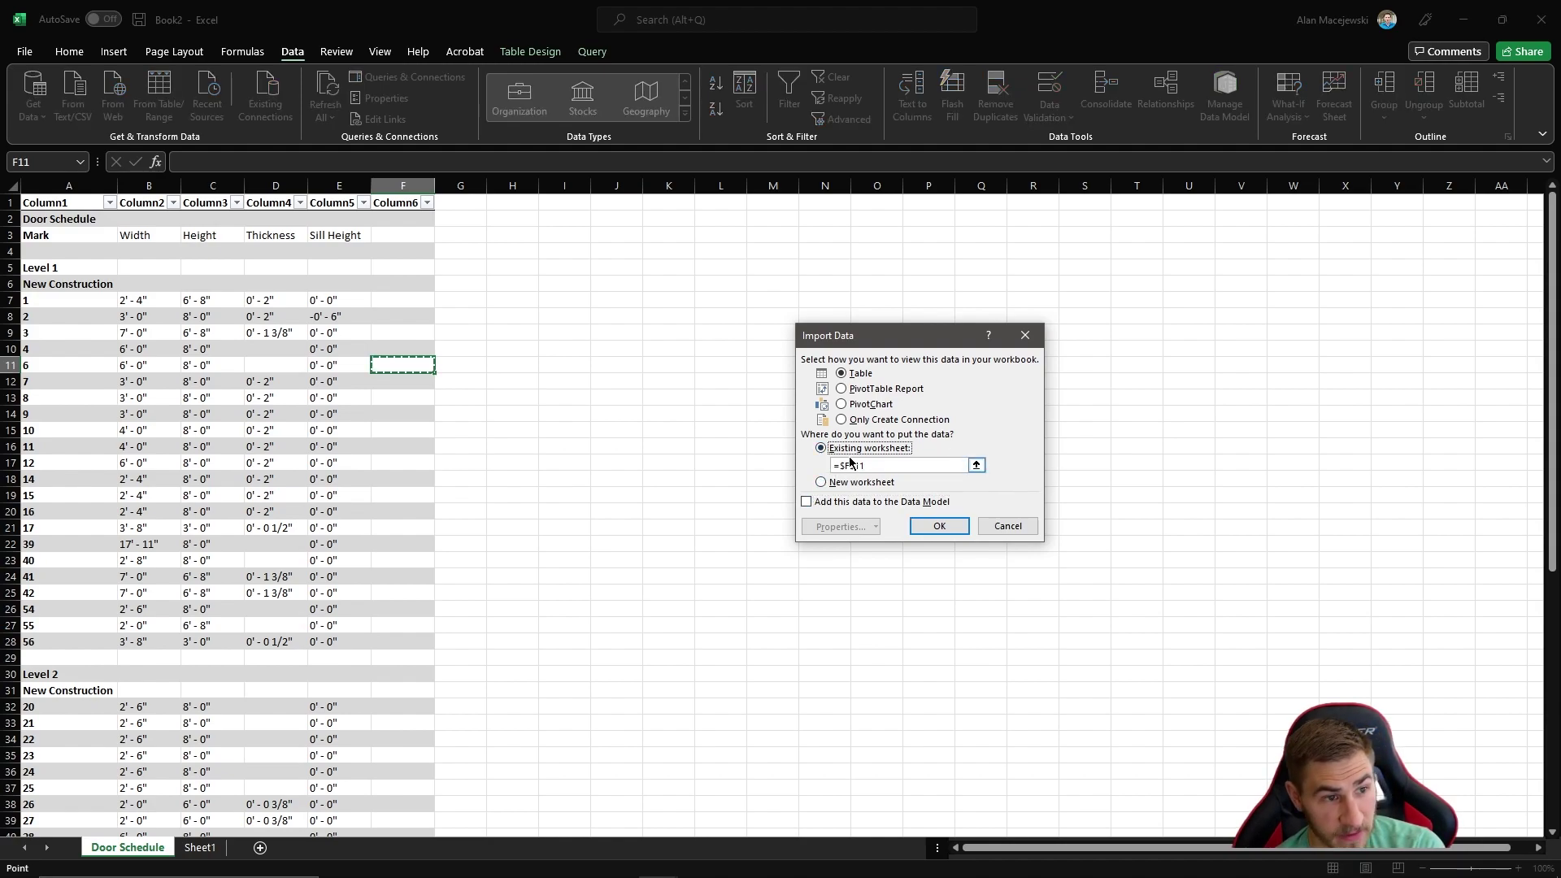
pyautogui.click(976, 465)
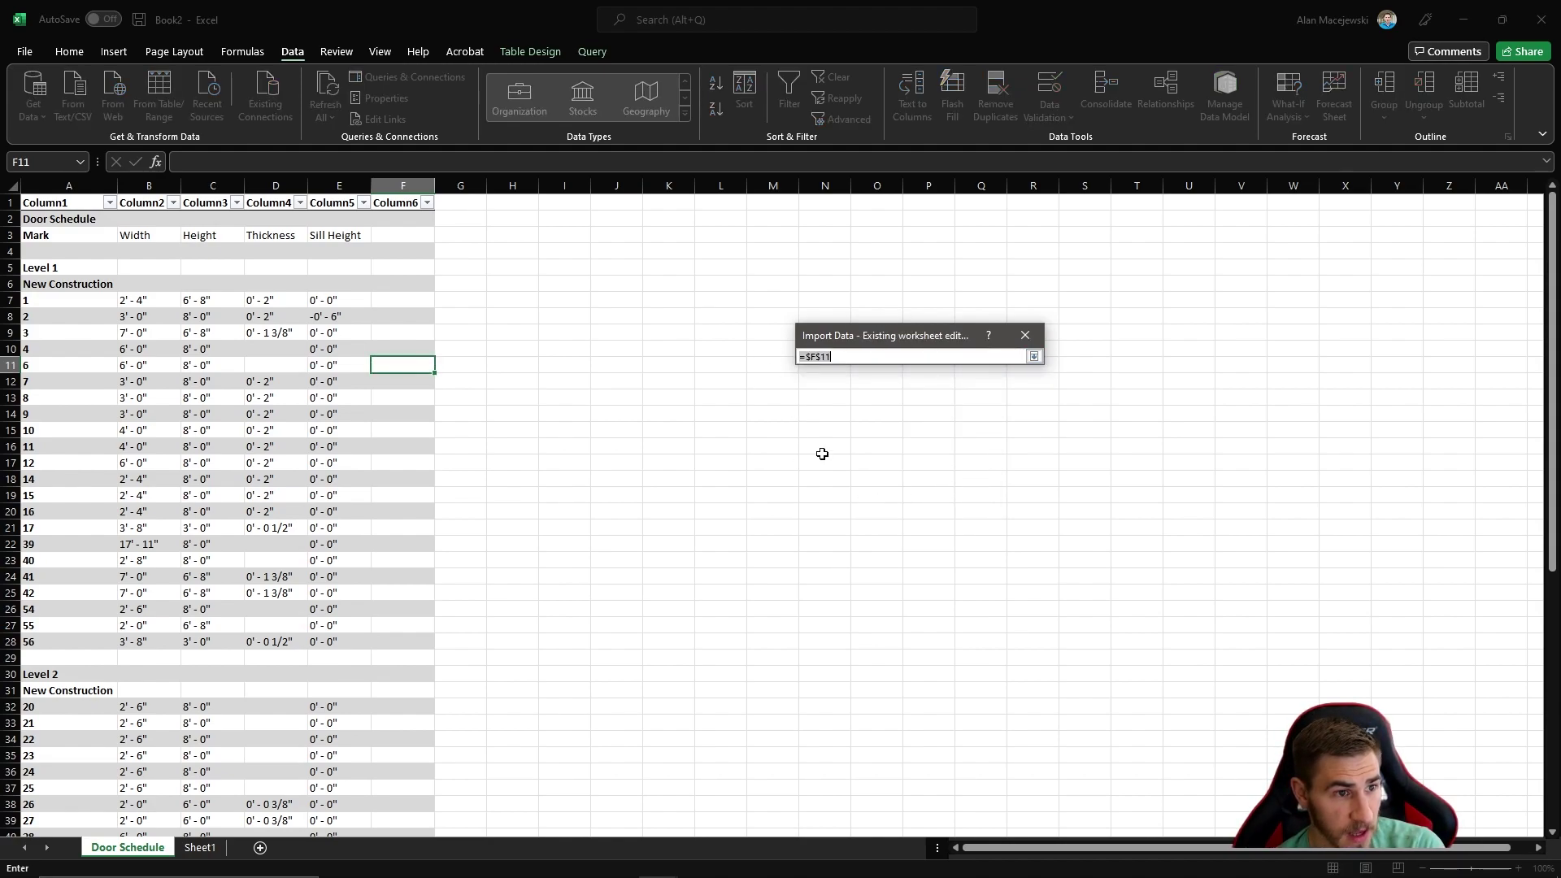
pyautogui.click(497, 203)
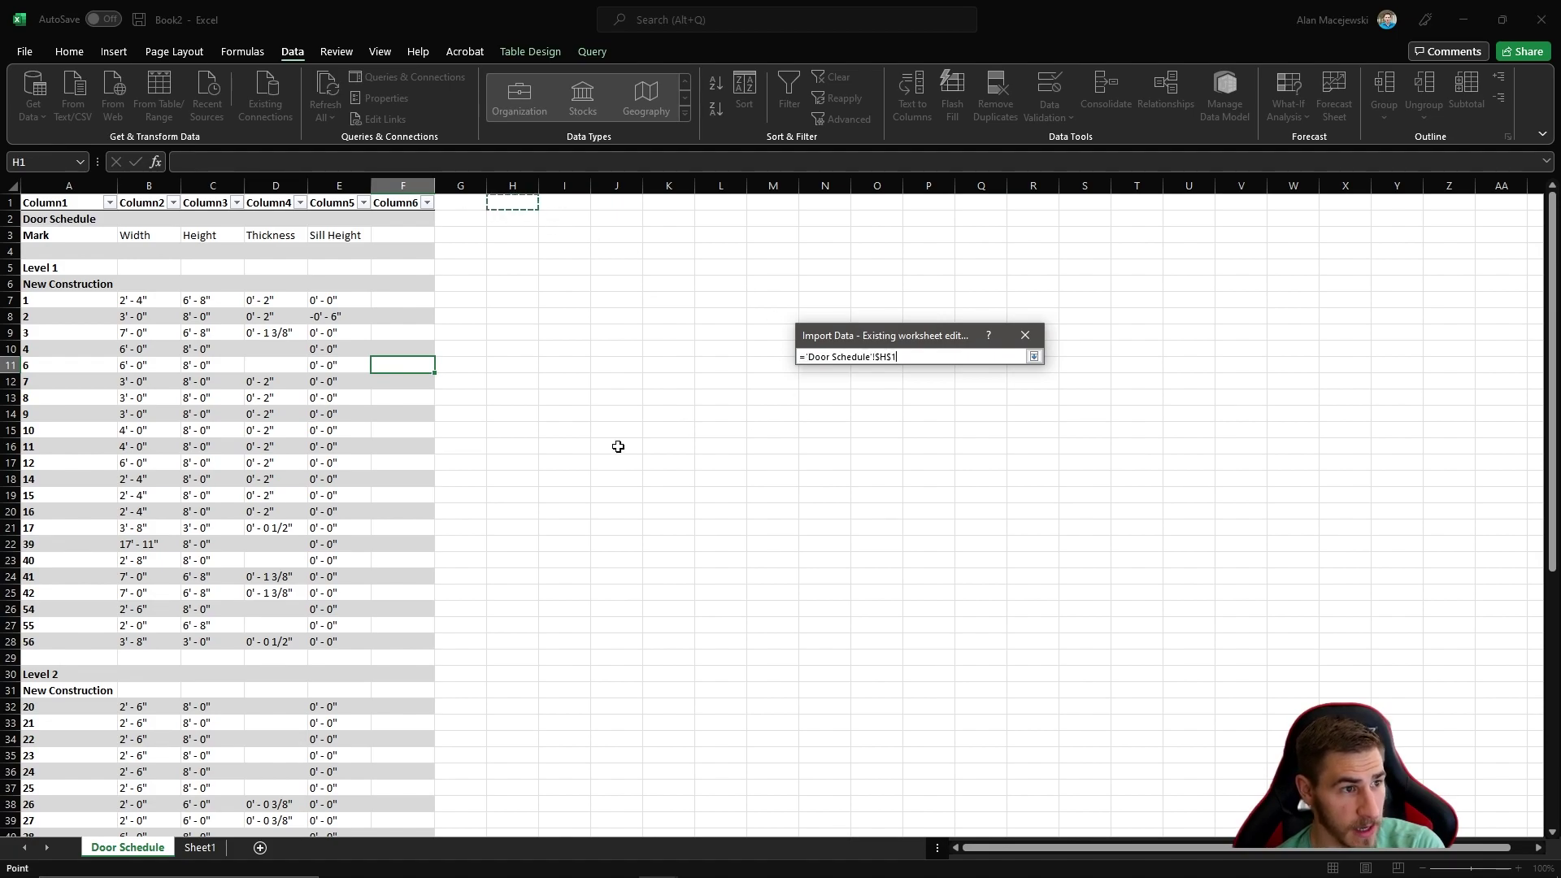
pyautogui.click(1034, 357)
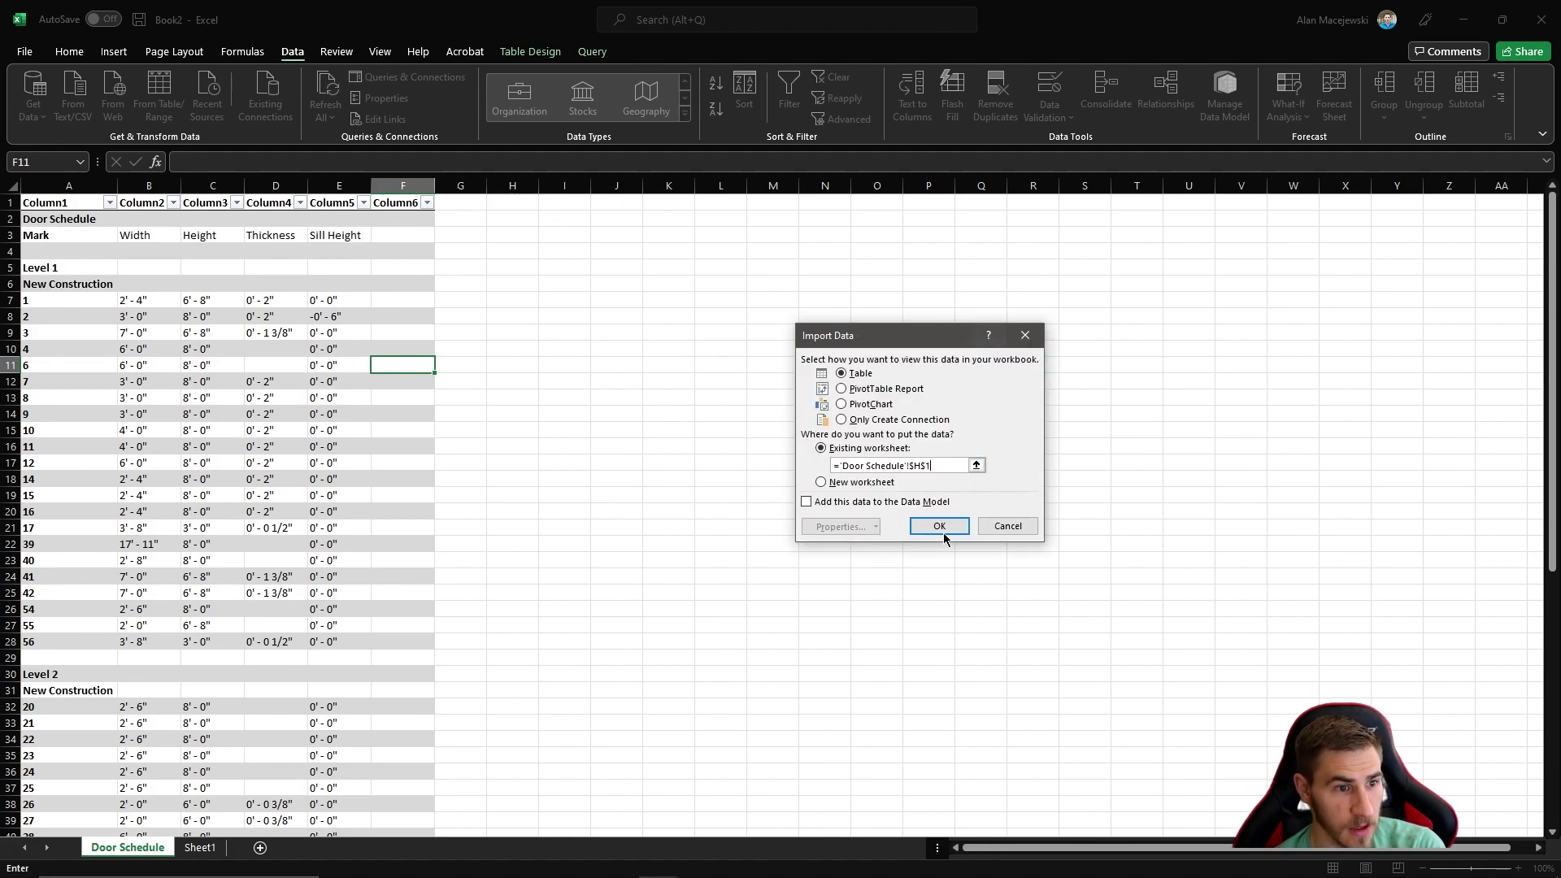
pyautogui.click(940, 527)
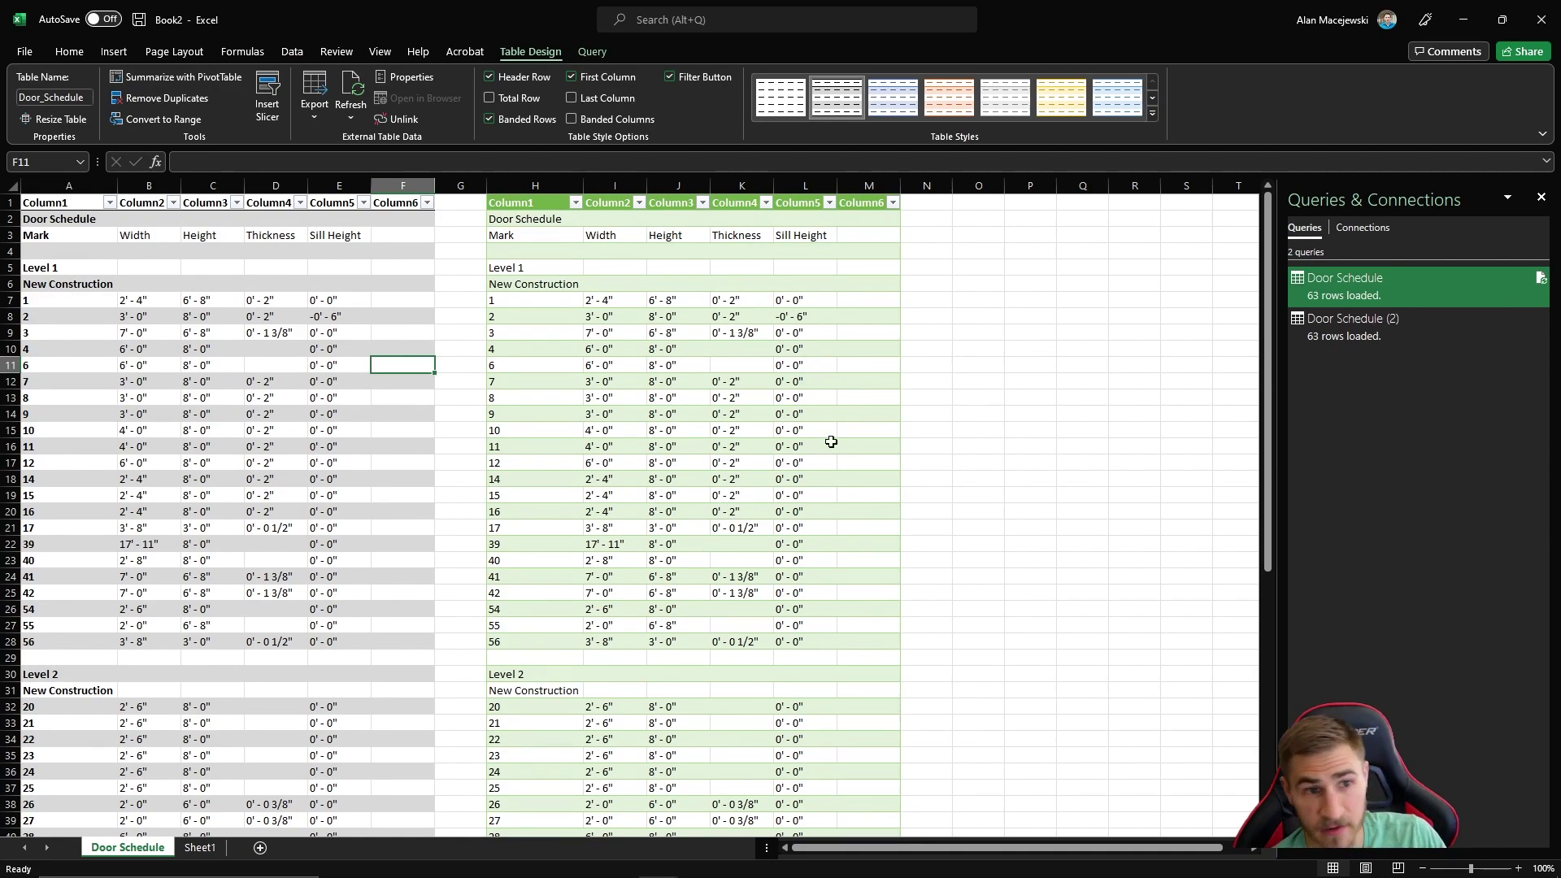
# Step: Refresh the second door schedule table starting at H1 and close the Queries & Connections pane
pyautogui.click(667, 300)
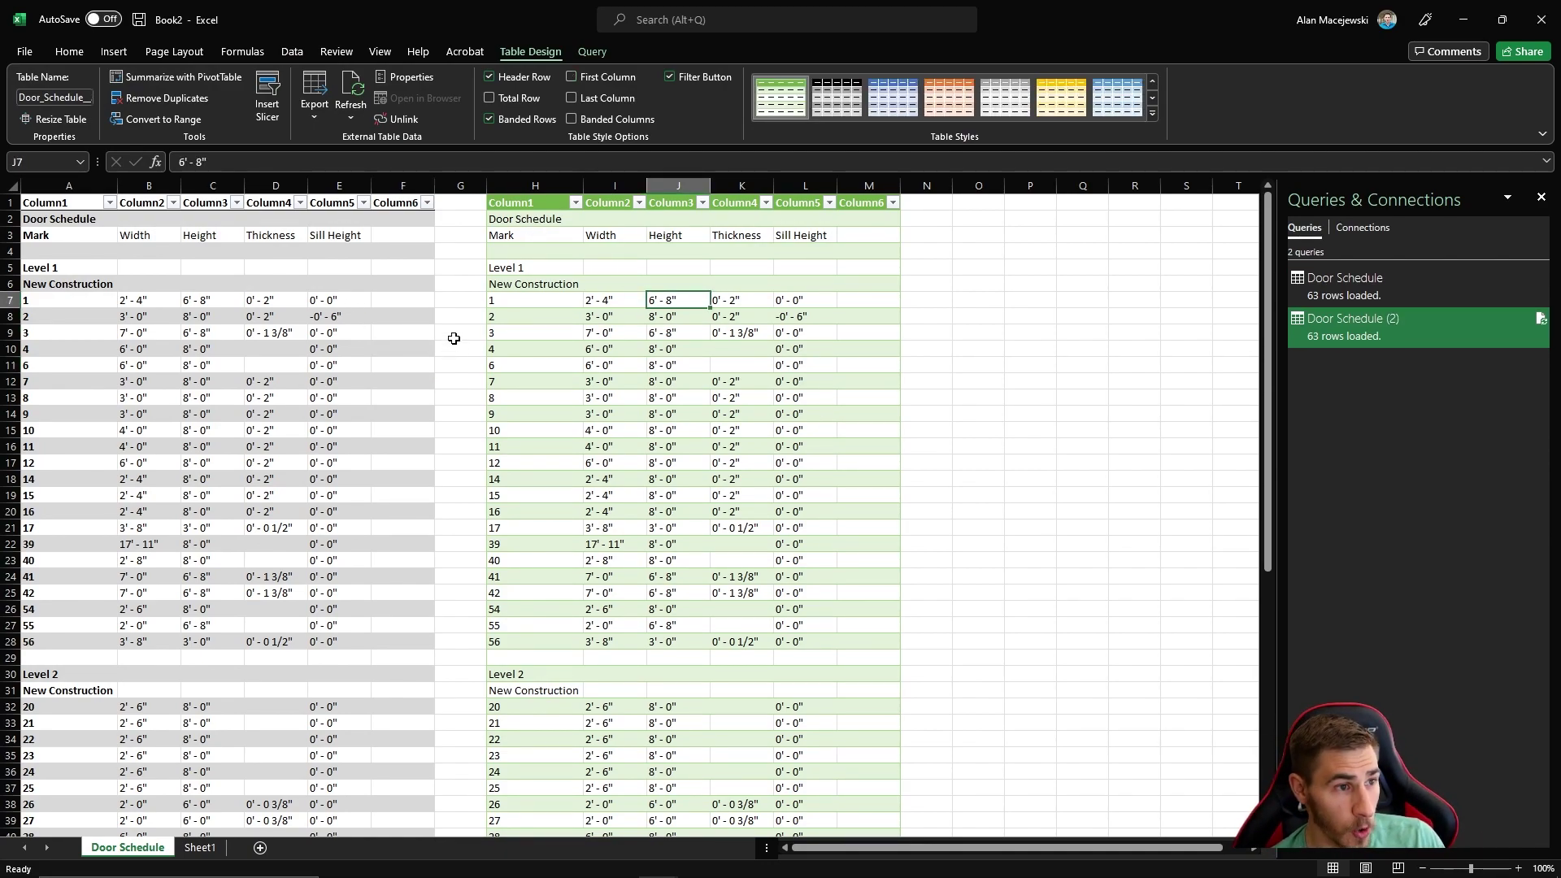
pyautogui.click(365, 103)
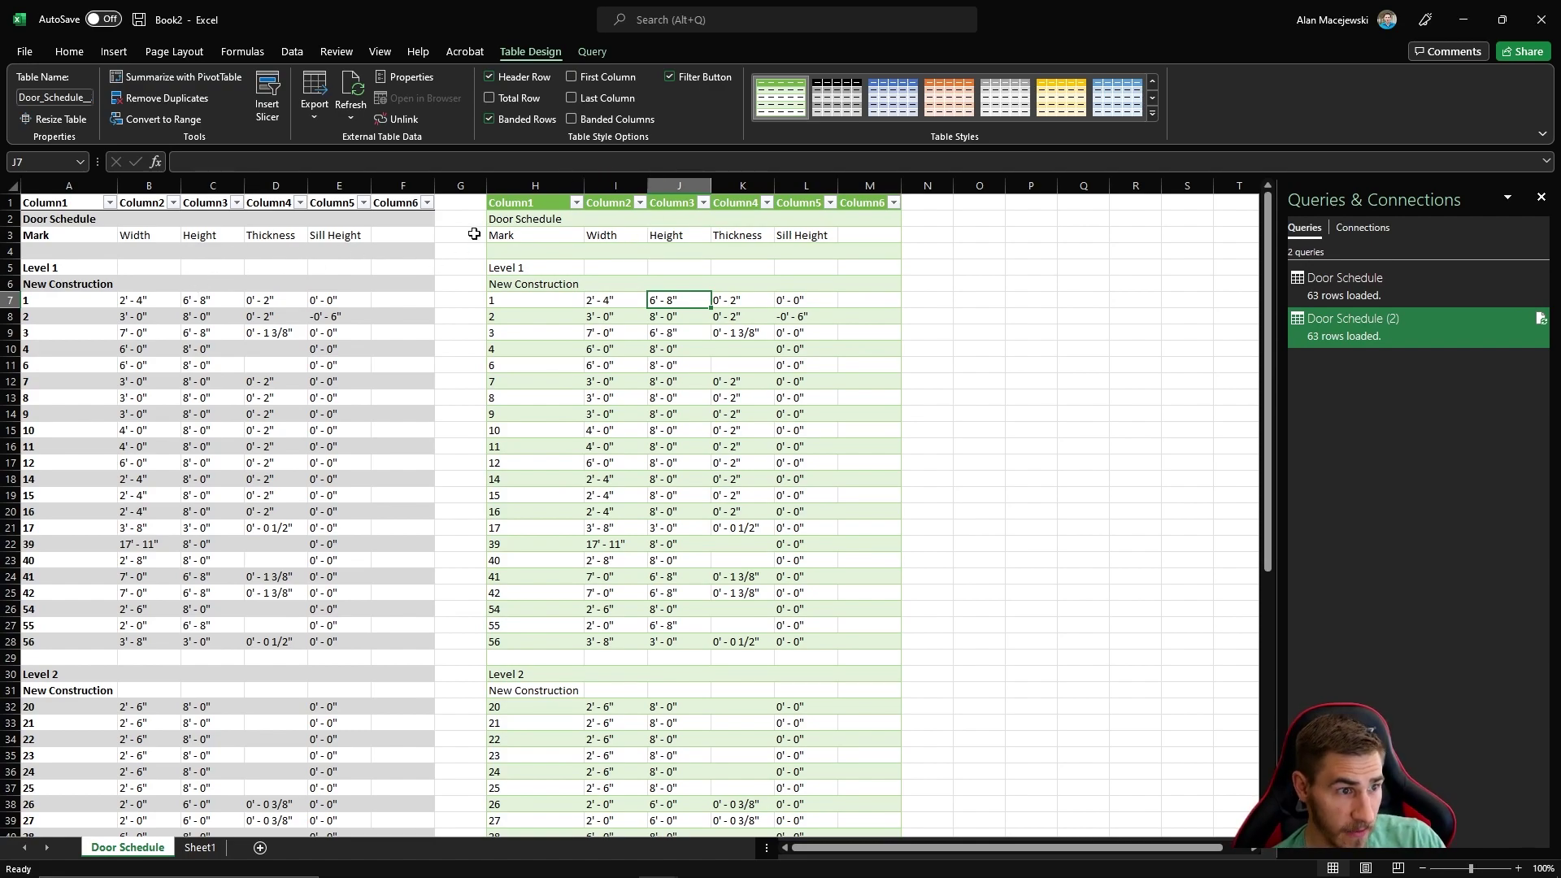
pyautogui.click(688, 268)
pyautogui.click(1541, 197)
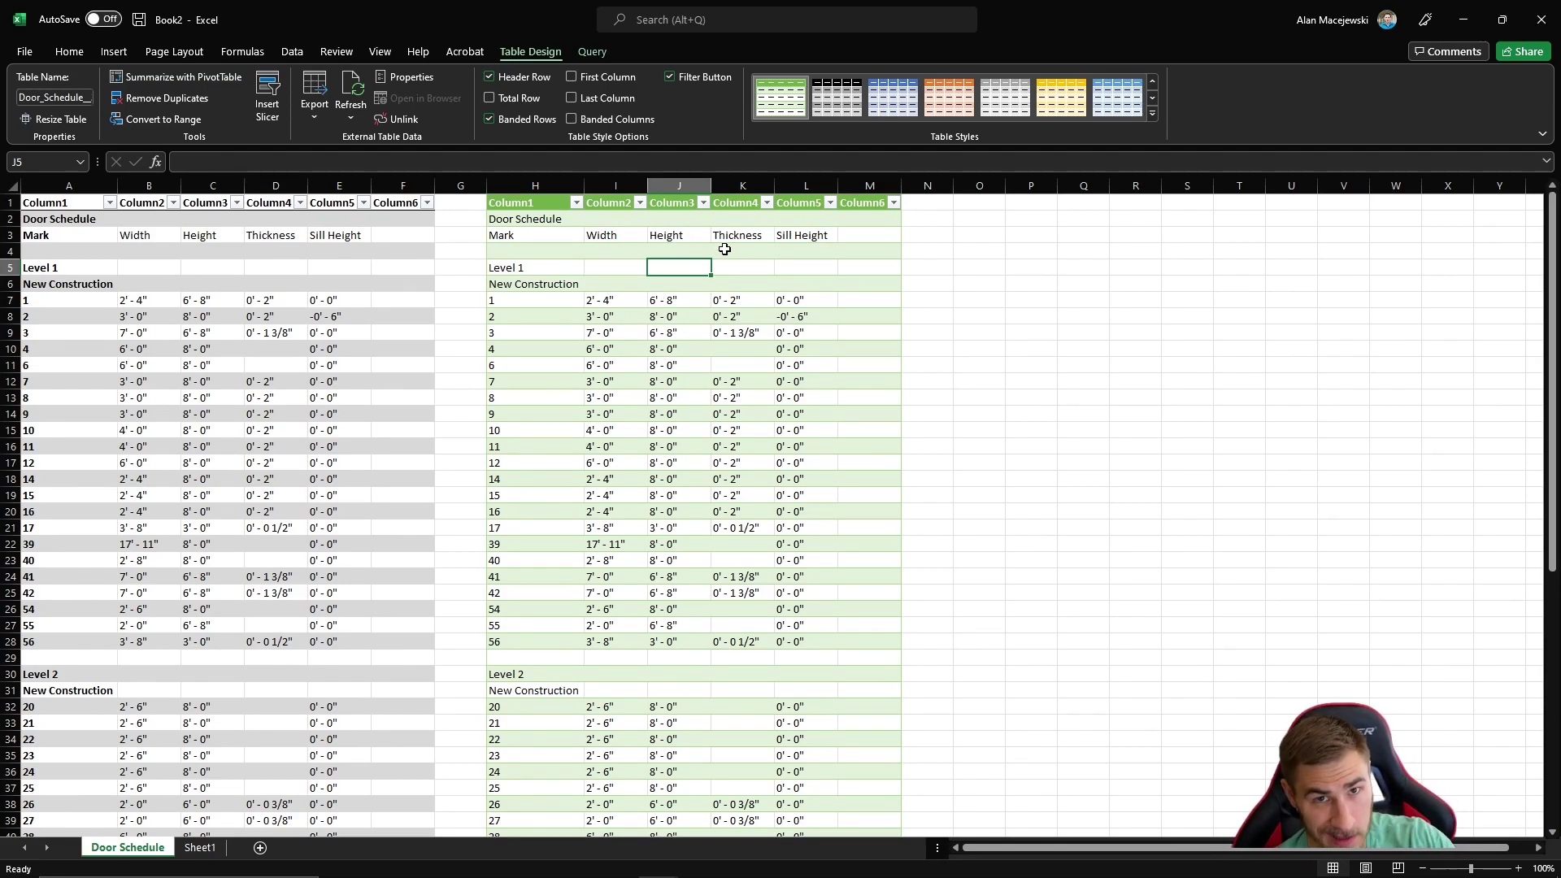
pyautogui.click(1070, 526)
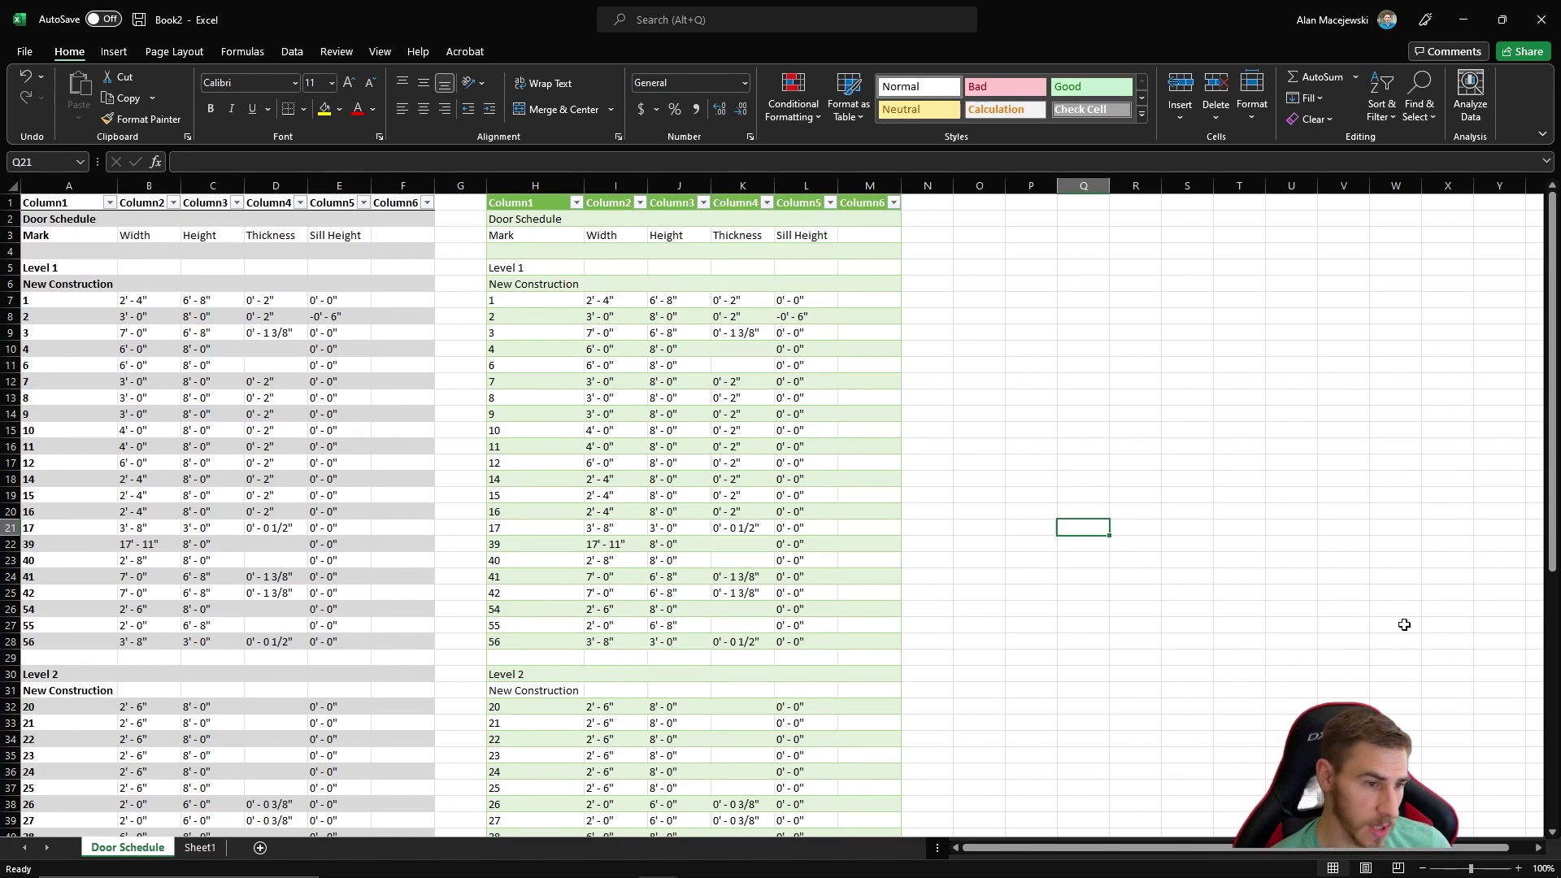
pyautogui.click(1126, 627)
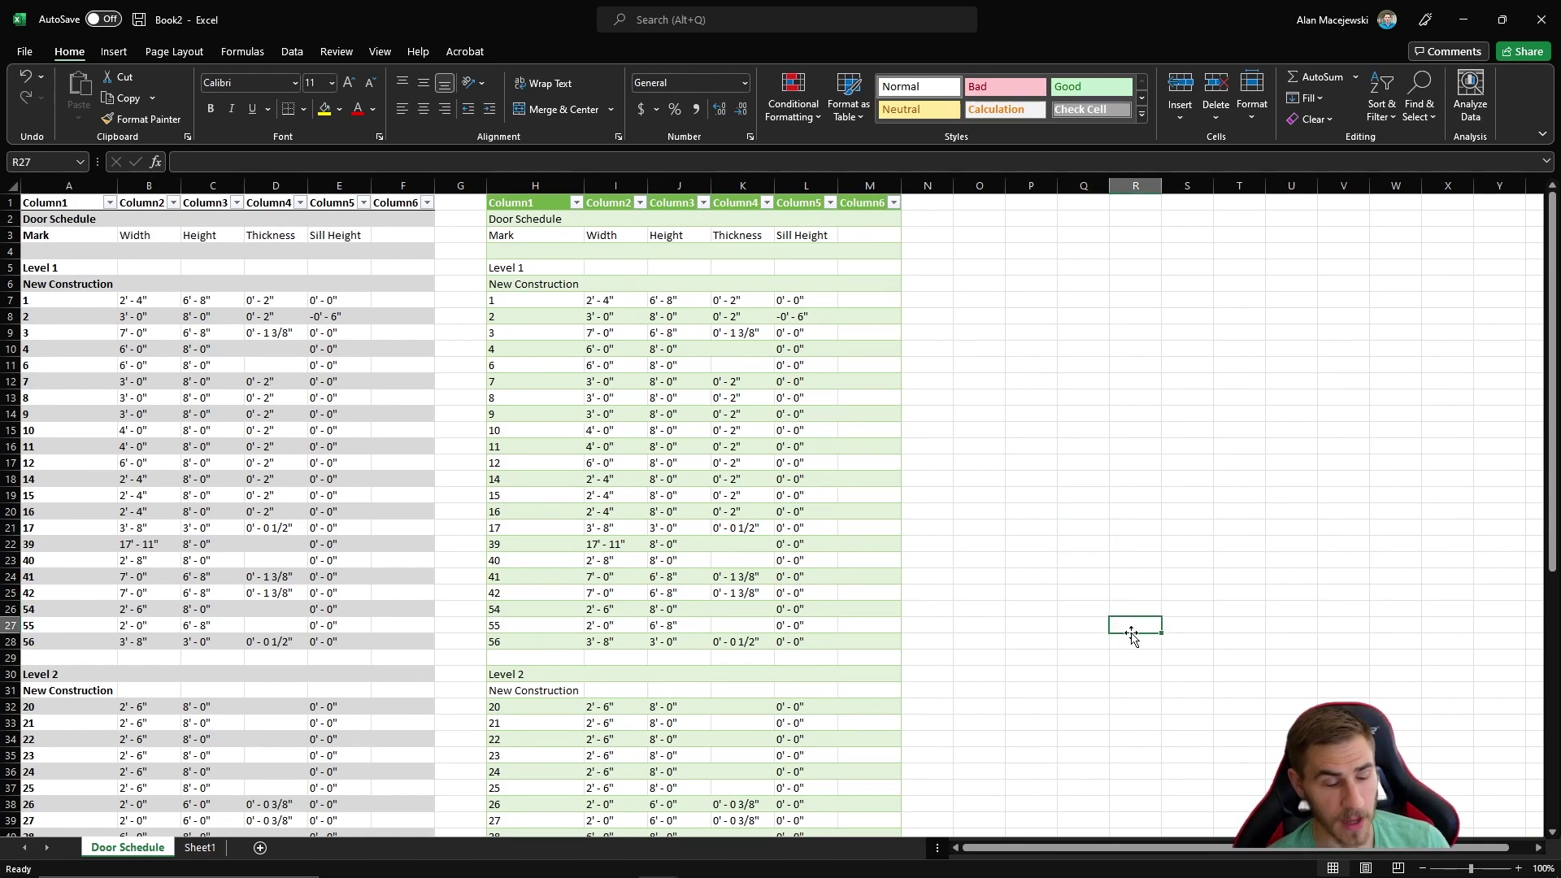